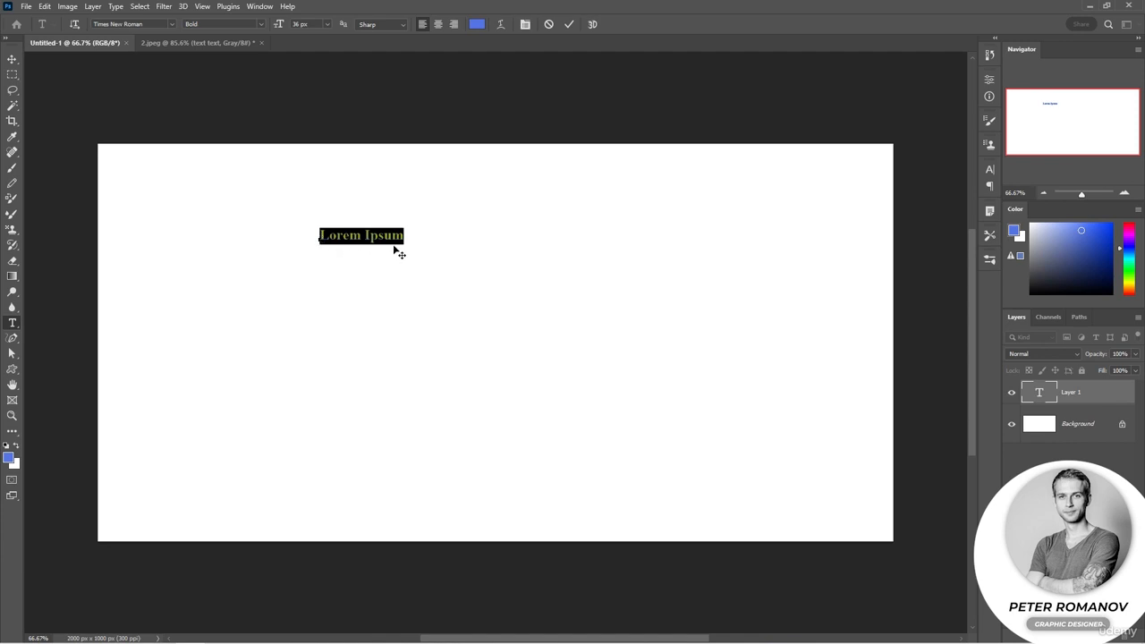
Commit the first placeholder text and place a second placeholder line below it in the AA Haymaker font
scroll(374, 236, "up", 2)
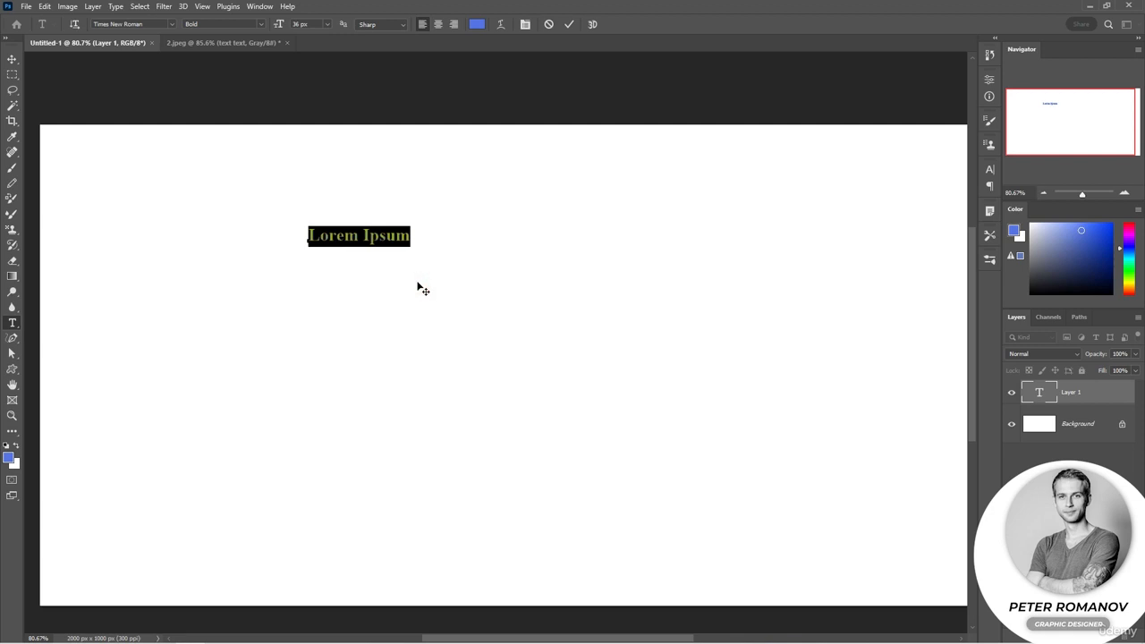
left_click(453, 232)
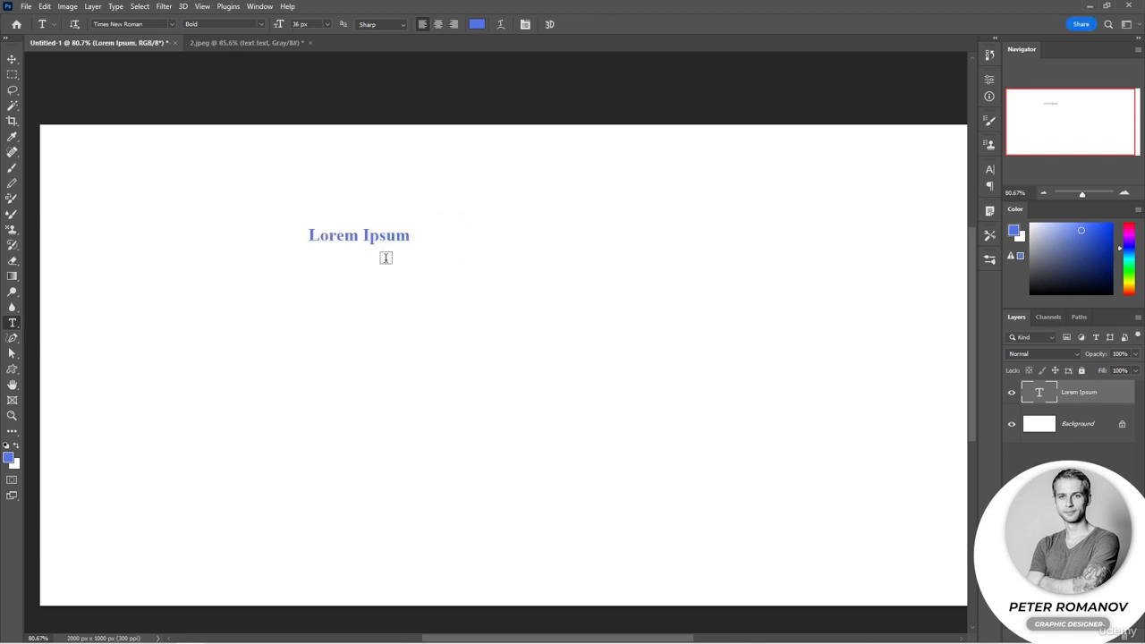
left_click(322, 327)
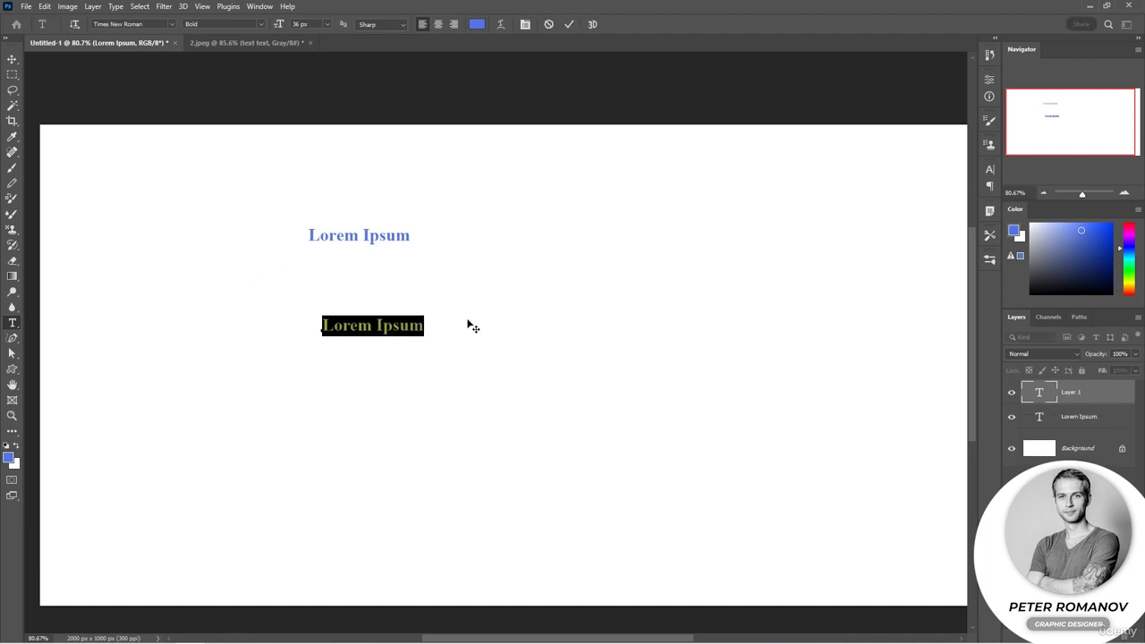
left_click(171, 25)
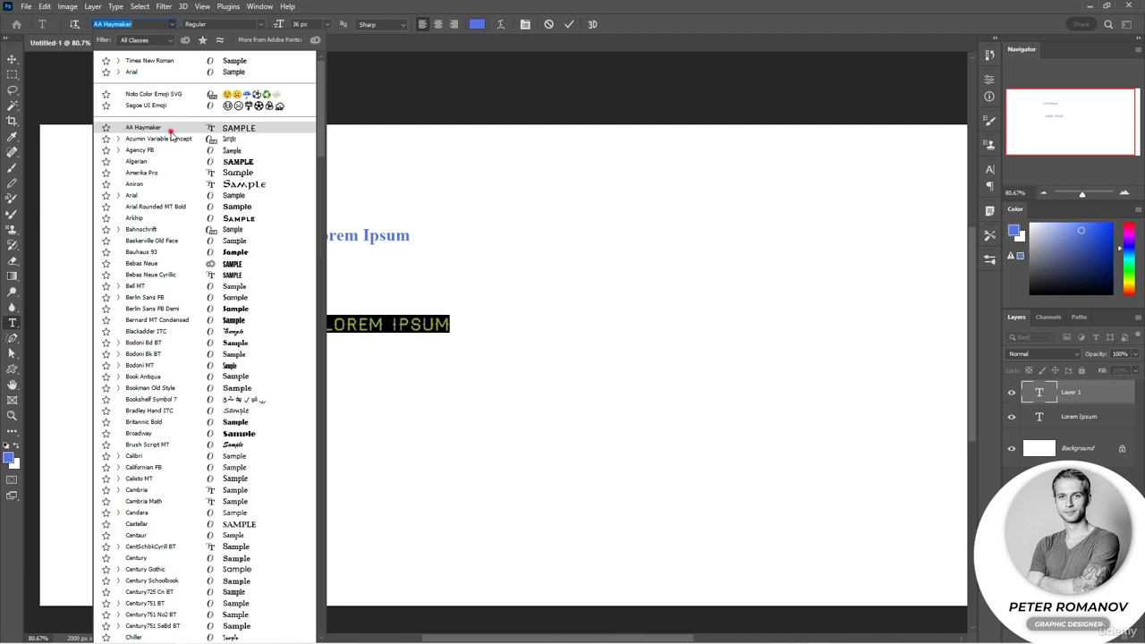
left_click(170, 132)
Commit the second text, then place and commit a third placeholder line in the upper right part of the canvas
left_click(620, 238)
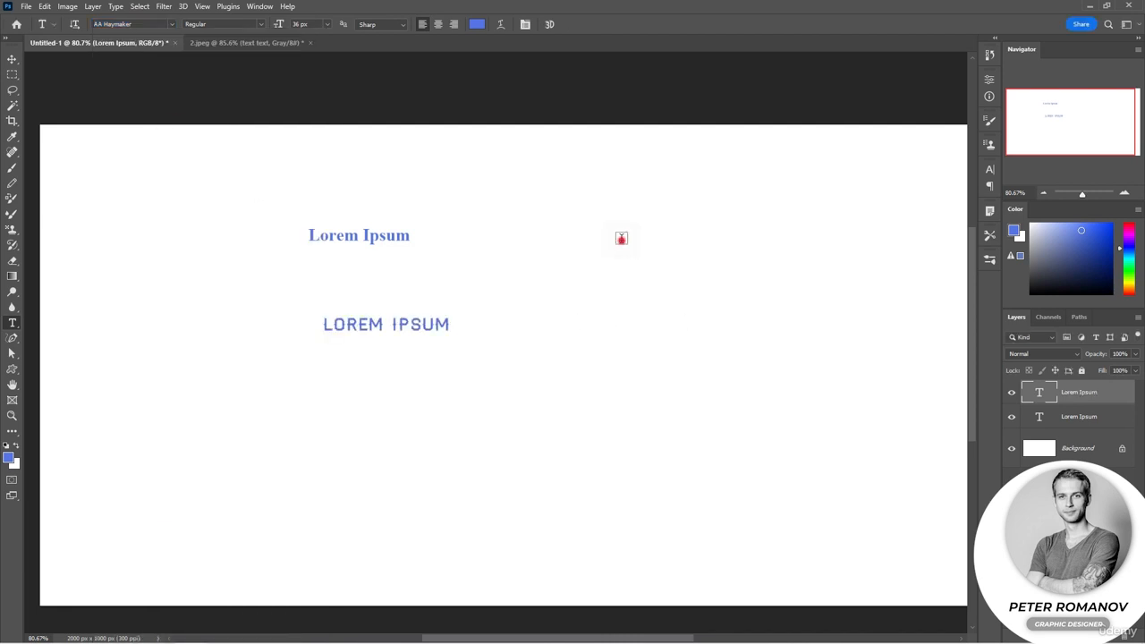
left_click(761, 314)
scroll(757, 304, "down", 1)
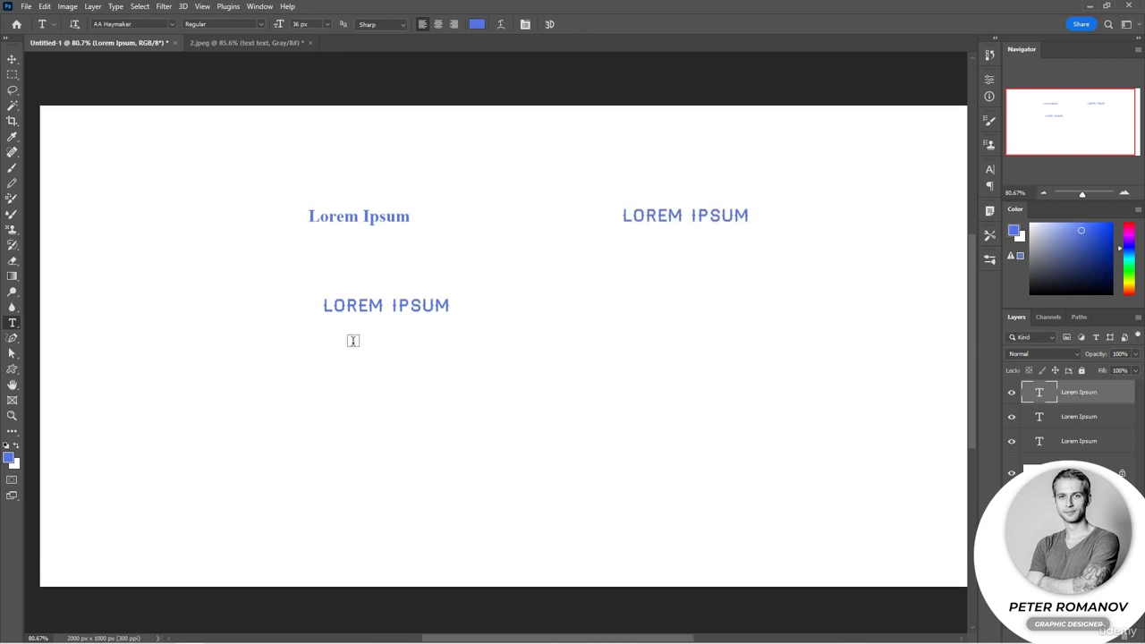
Add a text layer reading "TEXT" below the second placeholder line, replacing its placeholder content, and commit it
left_click(387, 384)
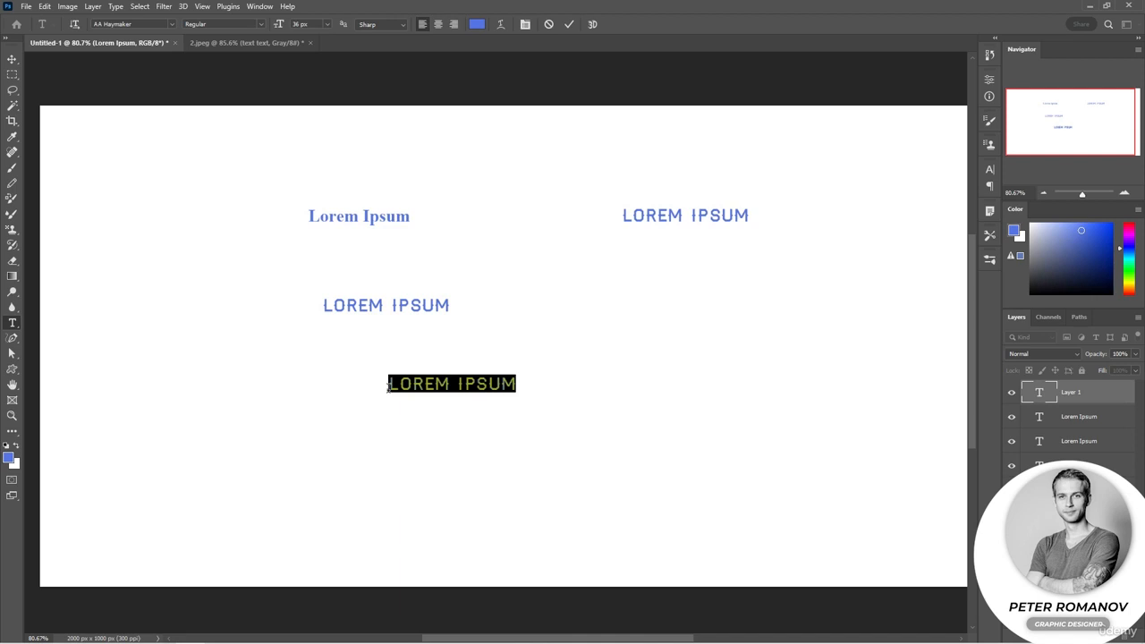
key("BackSpace")
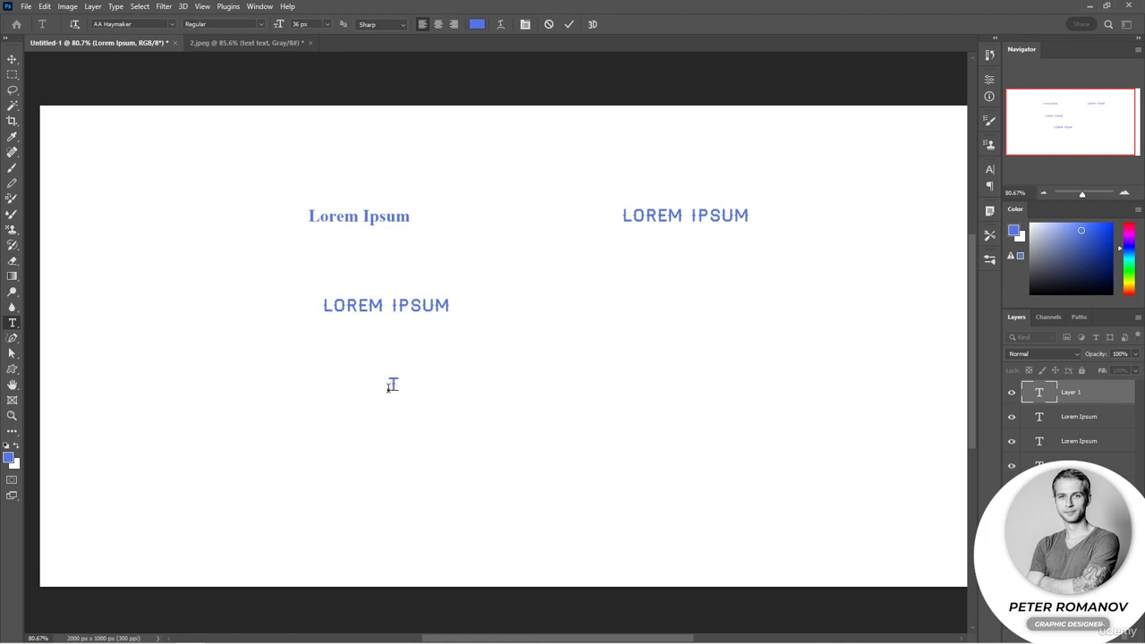
type("TEXT")
key("Escape")
Turn off "Fill new type layers with placeholder text" in the Type preferences and accept the change
left_click(43, 7)
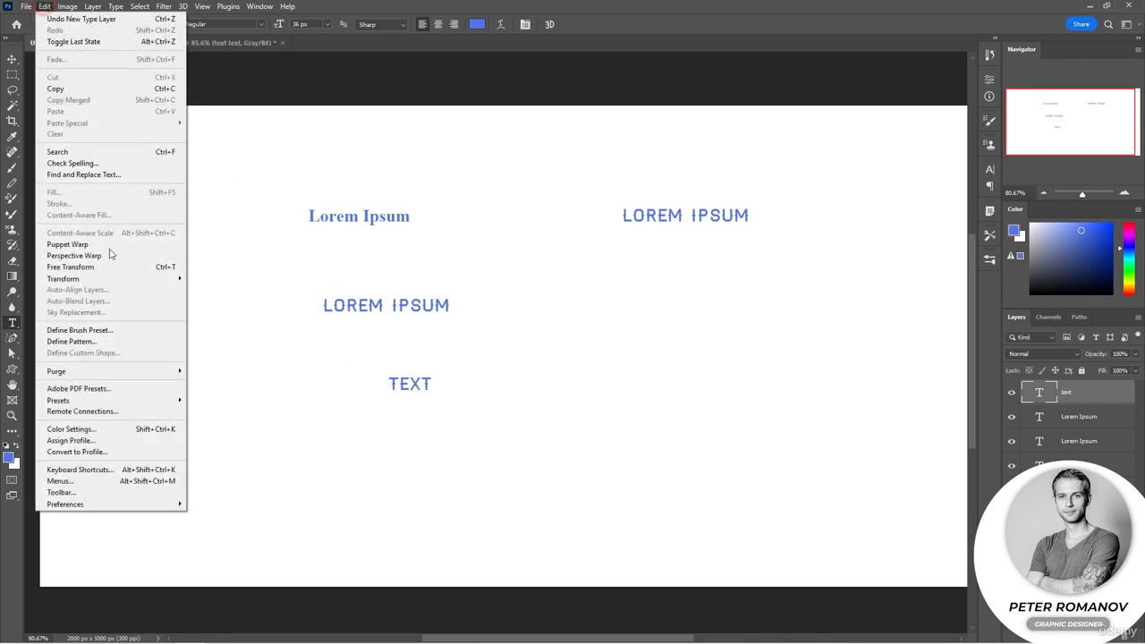
mouse_move(159, 505)
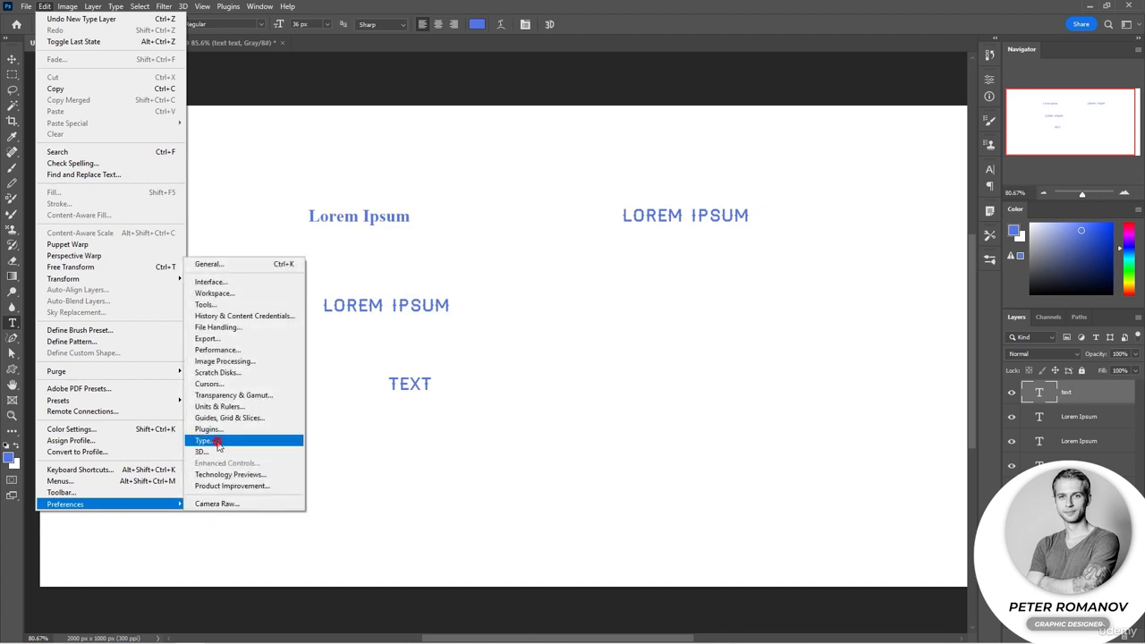
left_click(217, 438)
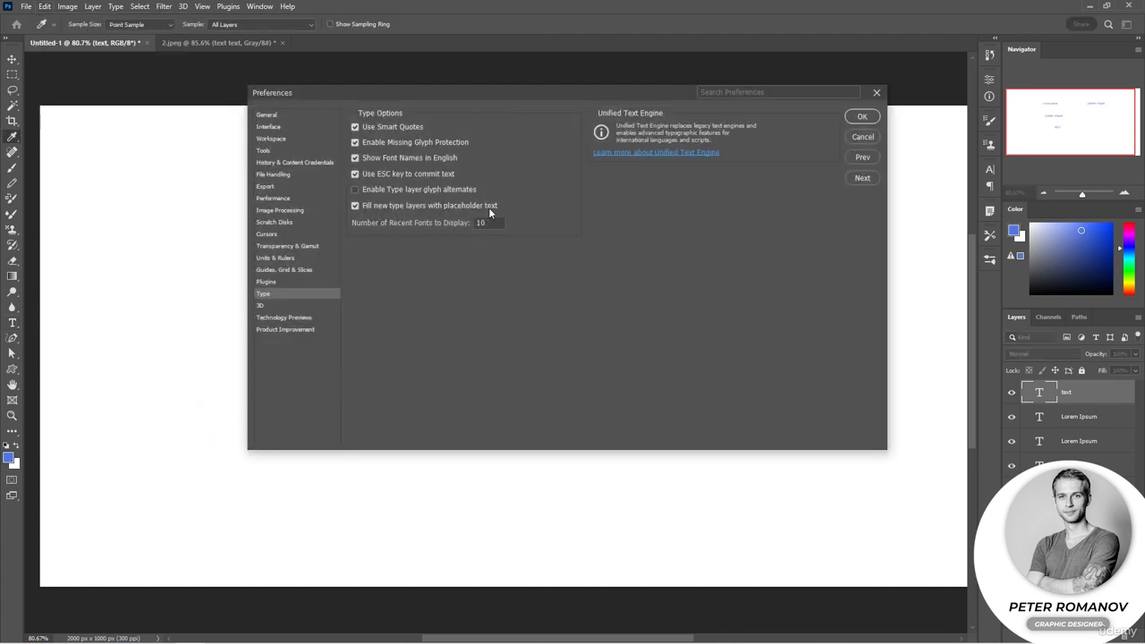
left_click(355, 206)
left_click(862, 117)
Add a new text layer reading "TEXT" just below the upper-right LOREM IPSUM line
left_click(586, 280)
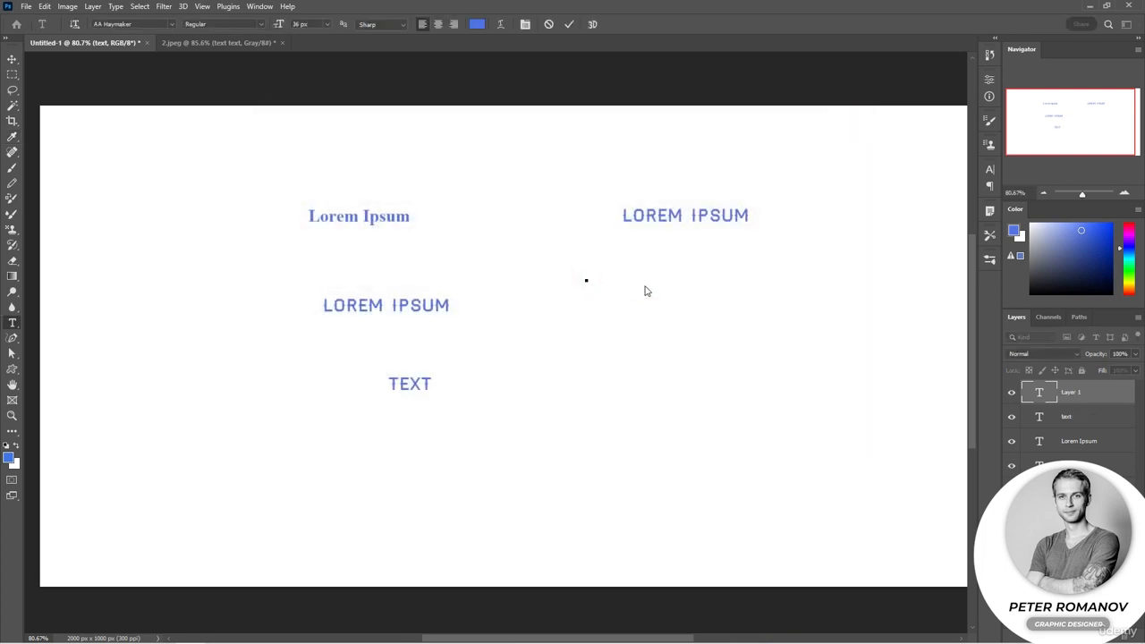
type("TEXT")
key("ctrl+Return")
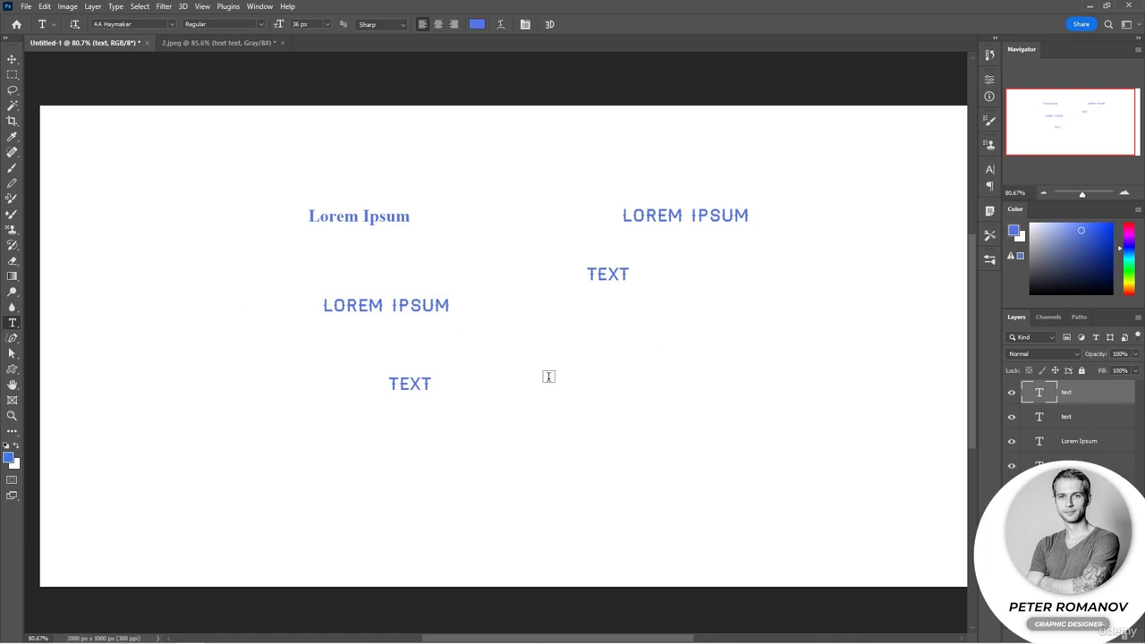
Add a text layer reading "PHOTOSHOP" in the middle of the canvas, to the right of the lower TEXT line
left_click(548, 376)
type("PHOTO ")
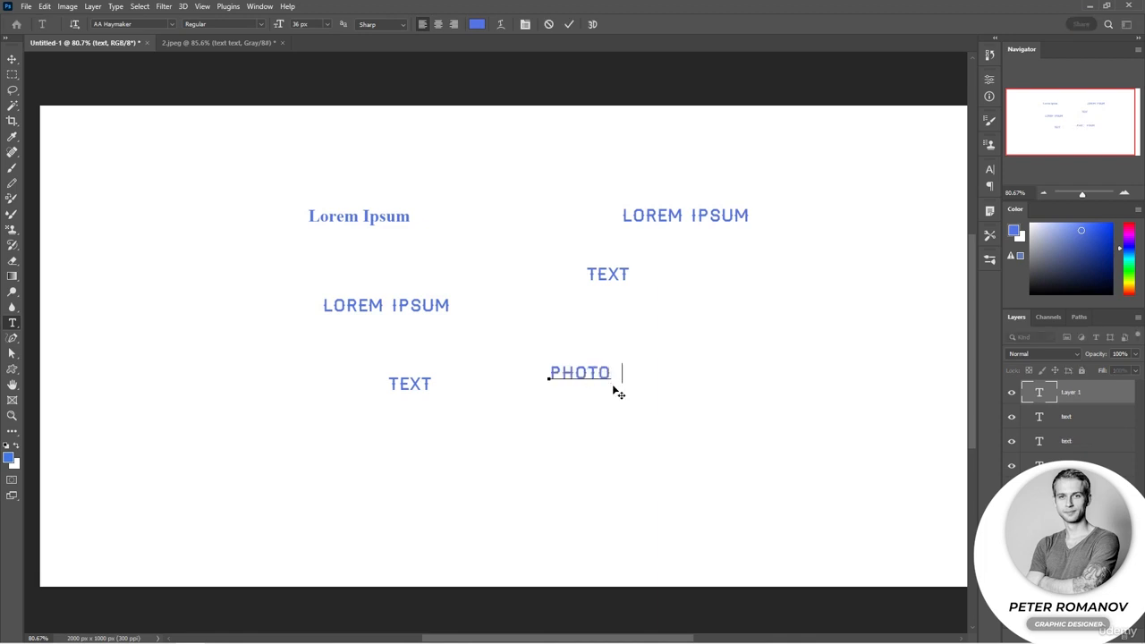
type("shop")
key("ctrl+Return")
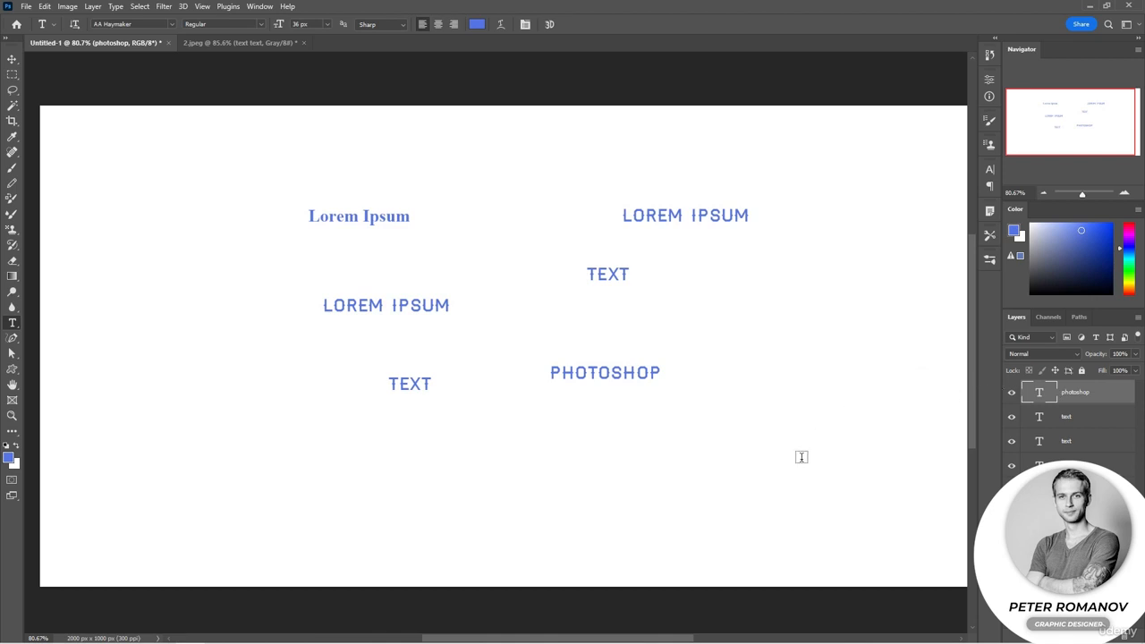
Try moving the upper TEXT beside the lower LOREM IPSUM and extending it with filler characters onto a second line, and discard the edit
left_click(608, 275)
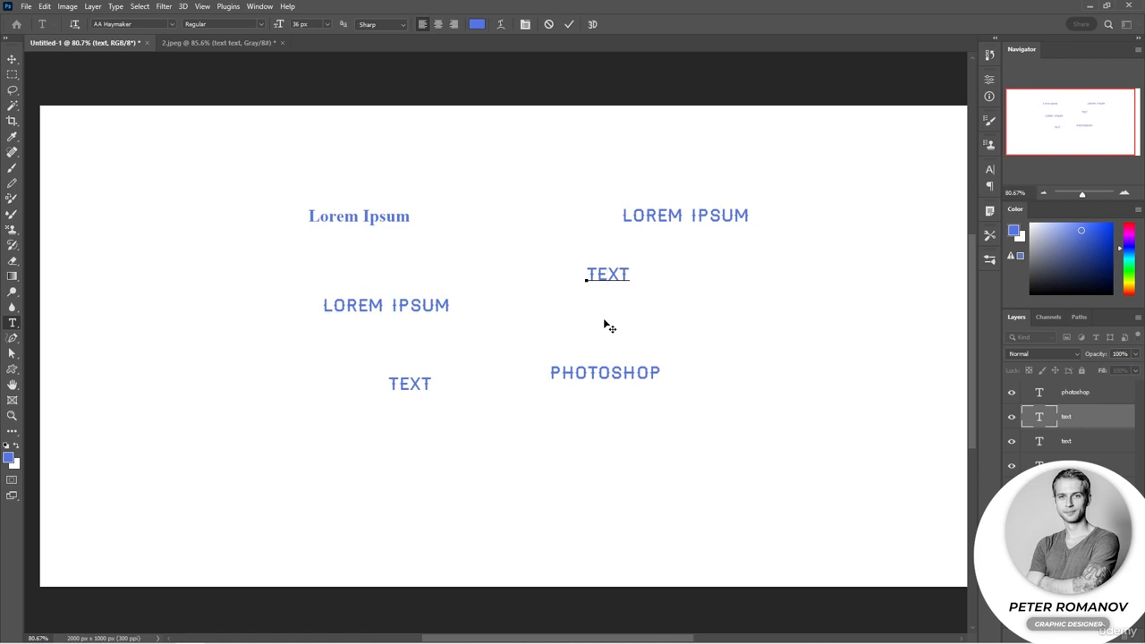
left_click_drag(616, 319, 486, 352)
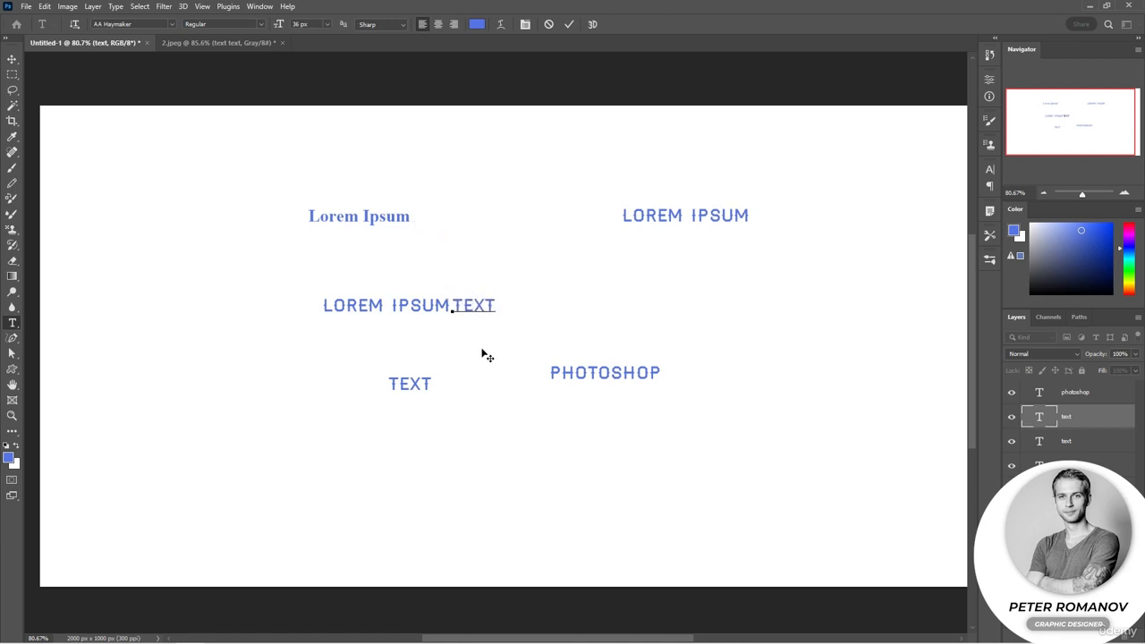
left_click(494, 305)
type("textjjjjjj lllllllllllnnnn")
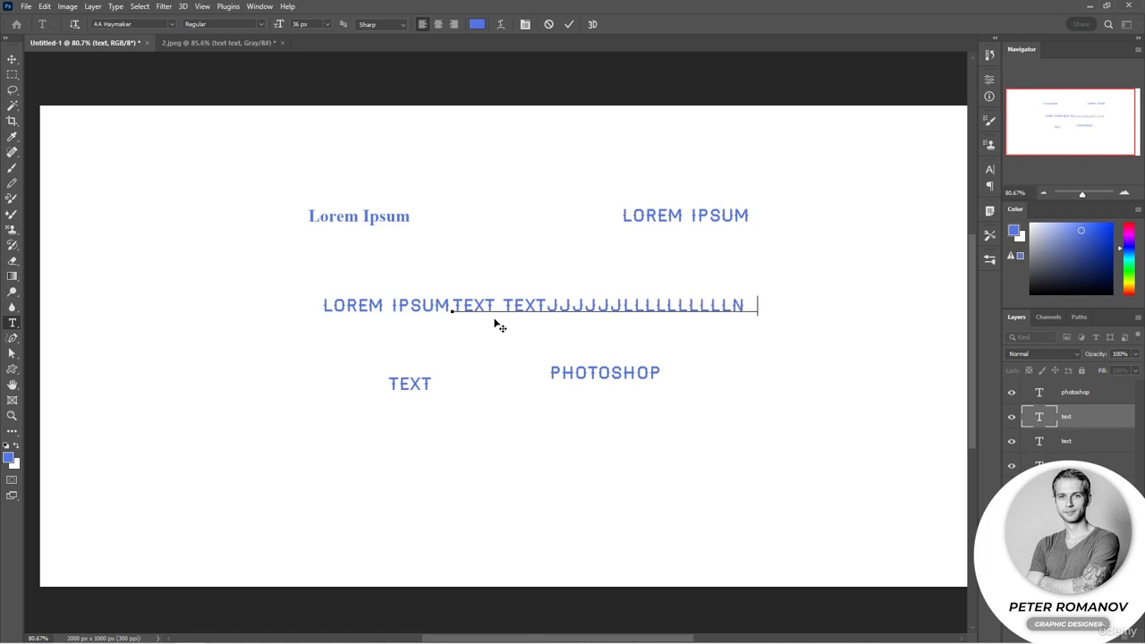
type("nnnnnnnnnnnnnnn")
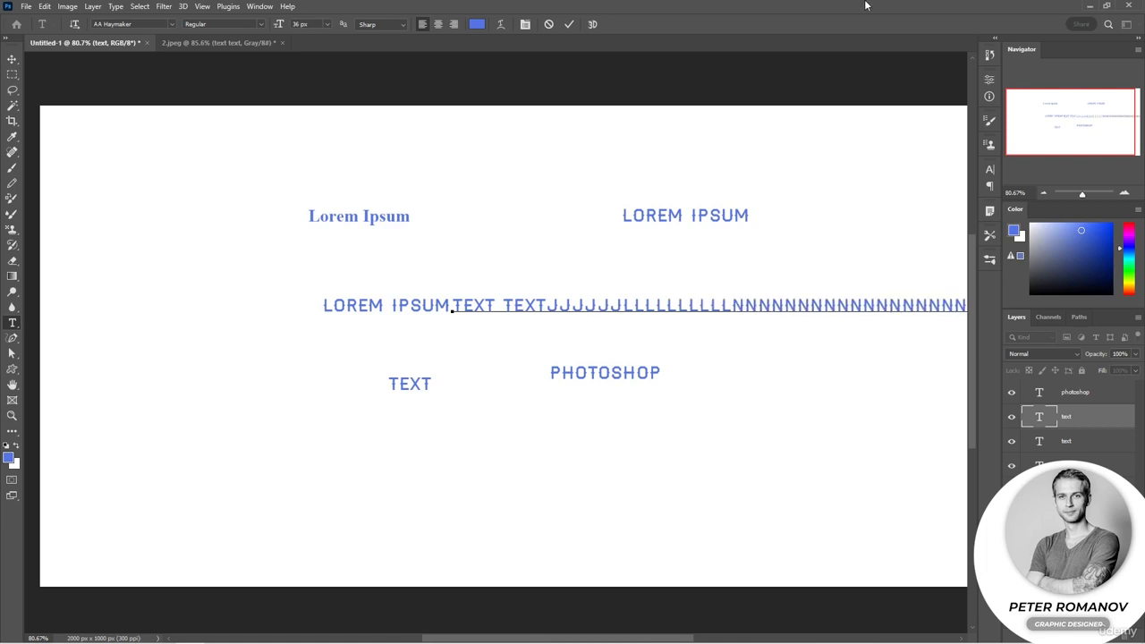
scroll(493, 322, "down", 3)
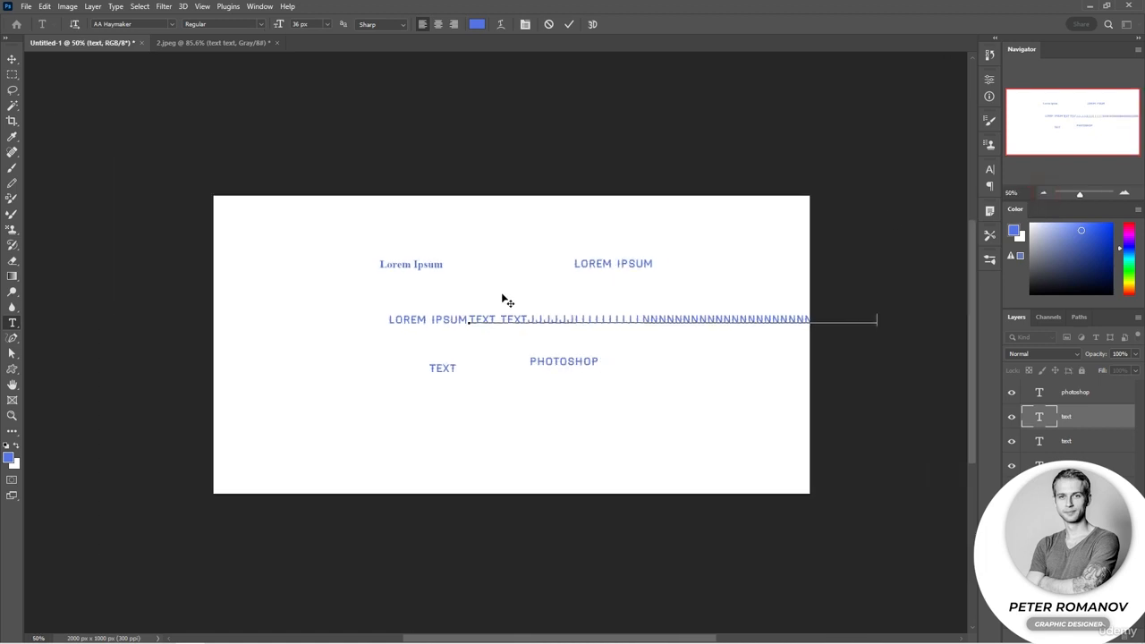
type("kkkkkkkkkkkkk")
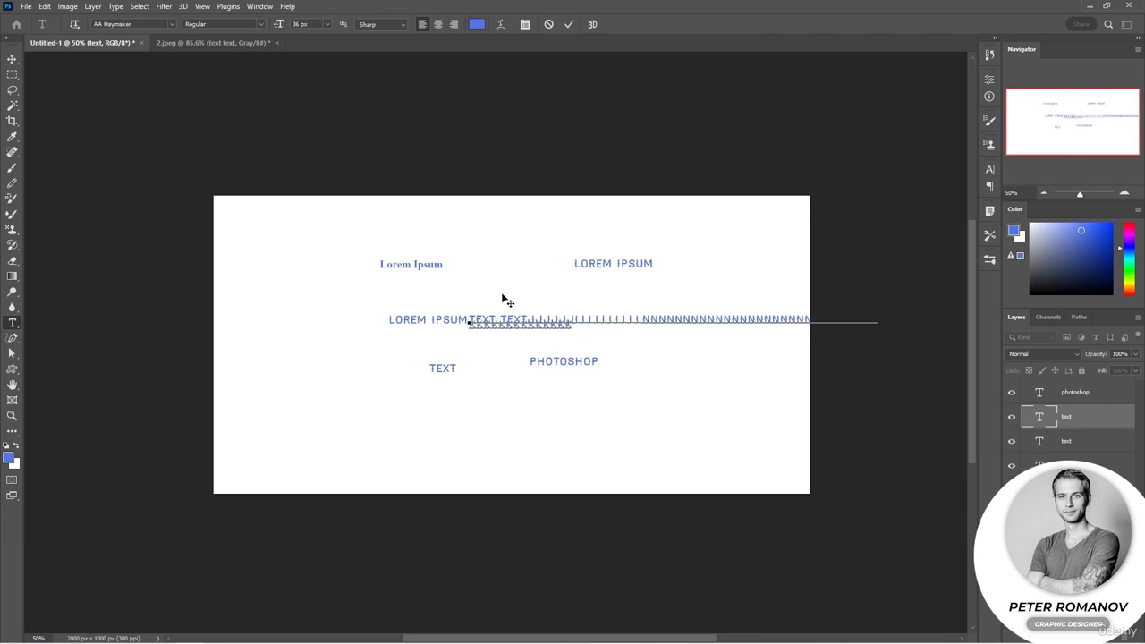
key("Escape")
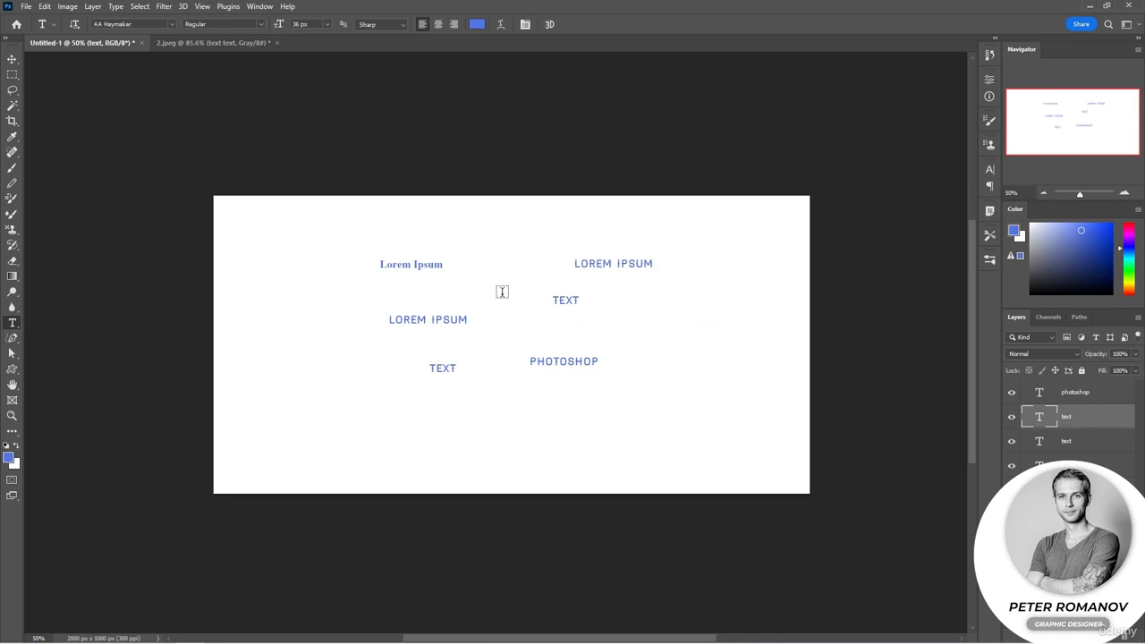
While editing the upper TEXT line, enlarge it to about 352 px, reposition it, tilt it slightly counterclockwise, and commit the changes
scroll(526, 319, "up", 3)
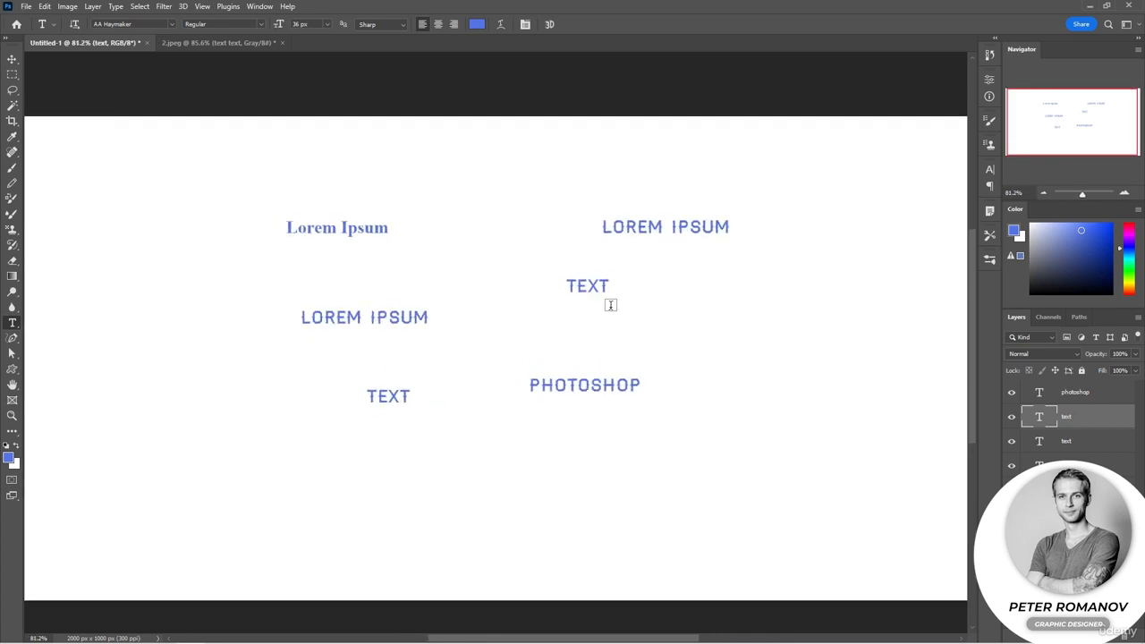
left_click(597, 287)
double_click(597, 286)
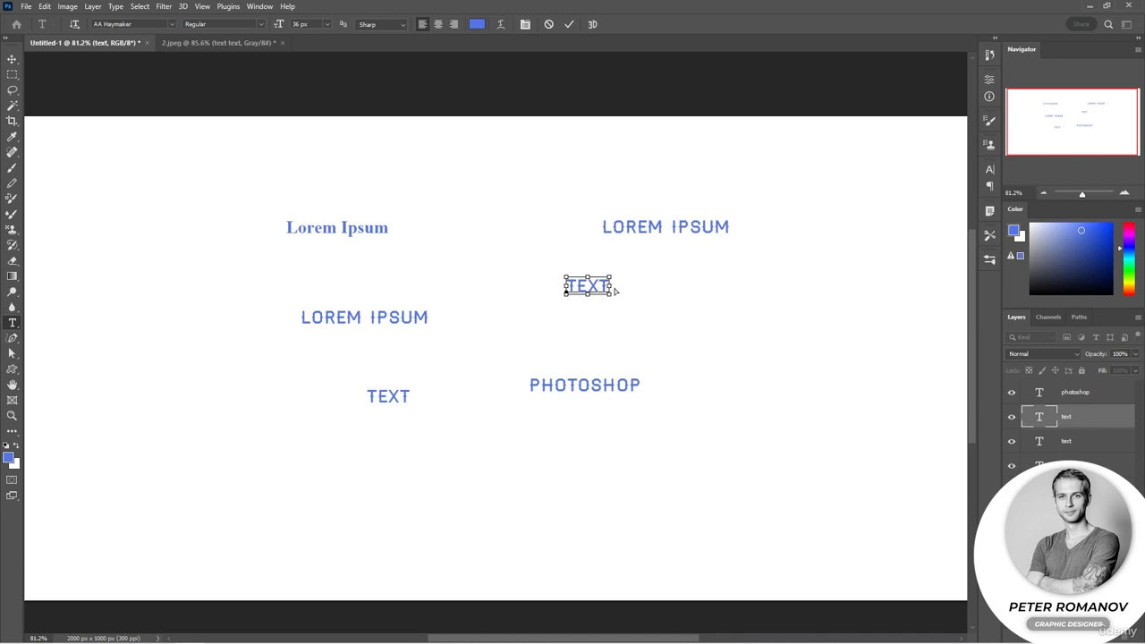
left_click_drag(611, 286, 653, 299)
left_click_drag(565, 369, 483, 411)
left_click_drag(572, 270, 459, 213)
left_click_drag(666, 278, 647, 339)
key("Return")
left_click(606, 315)
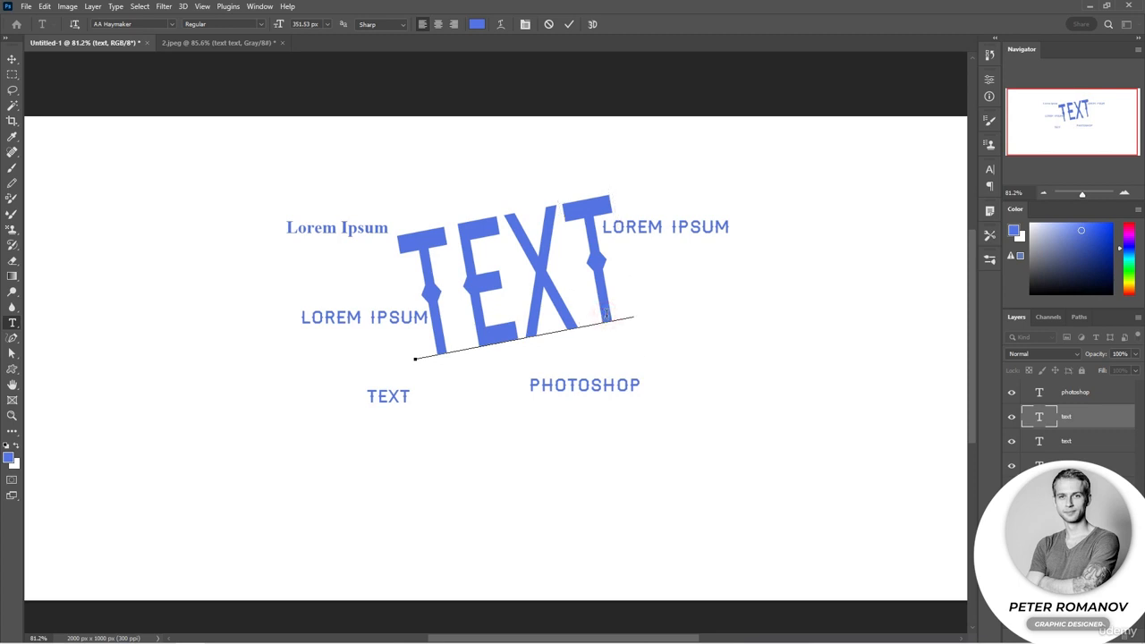
left_click(568, 24)
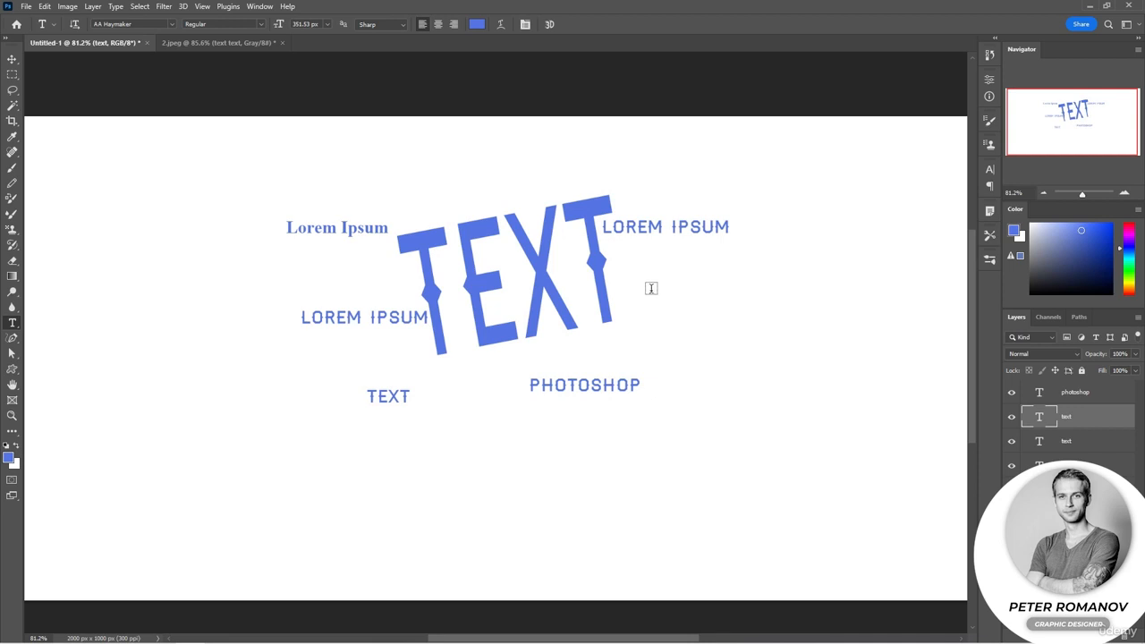
Replace the word "Ipsum" with "text" in the Times New Roman line
left_click(368, 229)
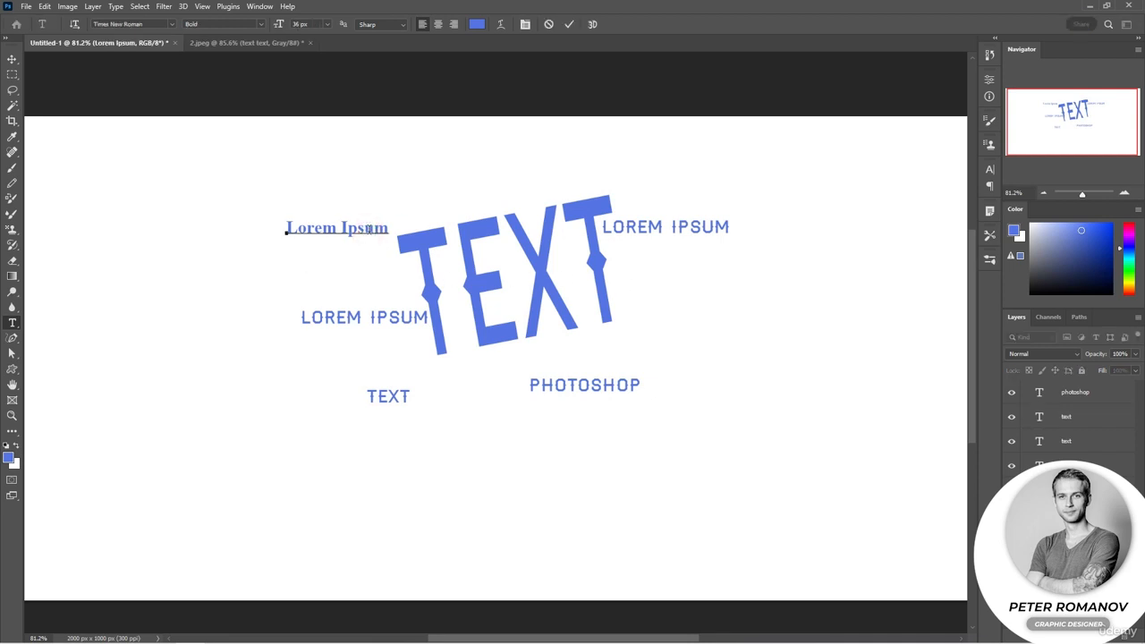
double_click(368, 229)
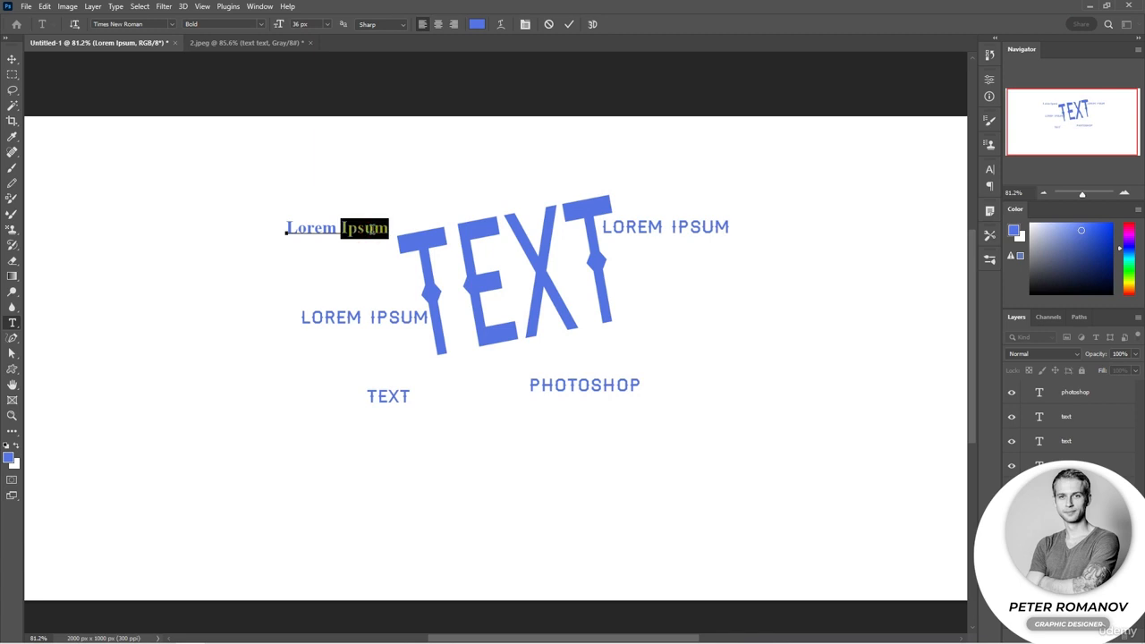
type("text")
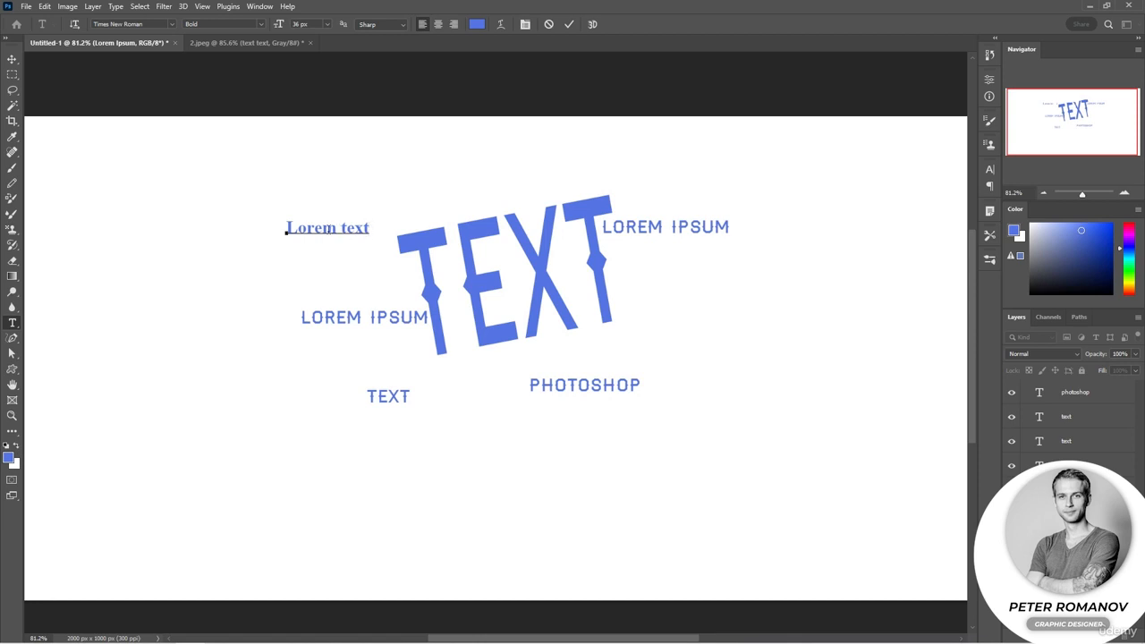
Replace the entire Times New Roman line with "new" and commit it
triple_click(362, 228)
type("new")
key("ctrl+Return")
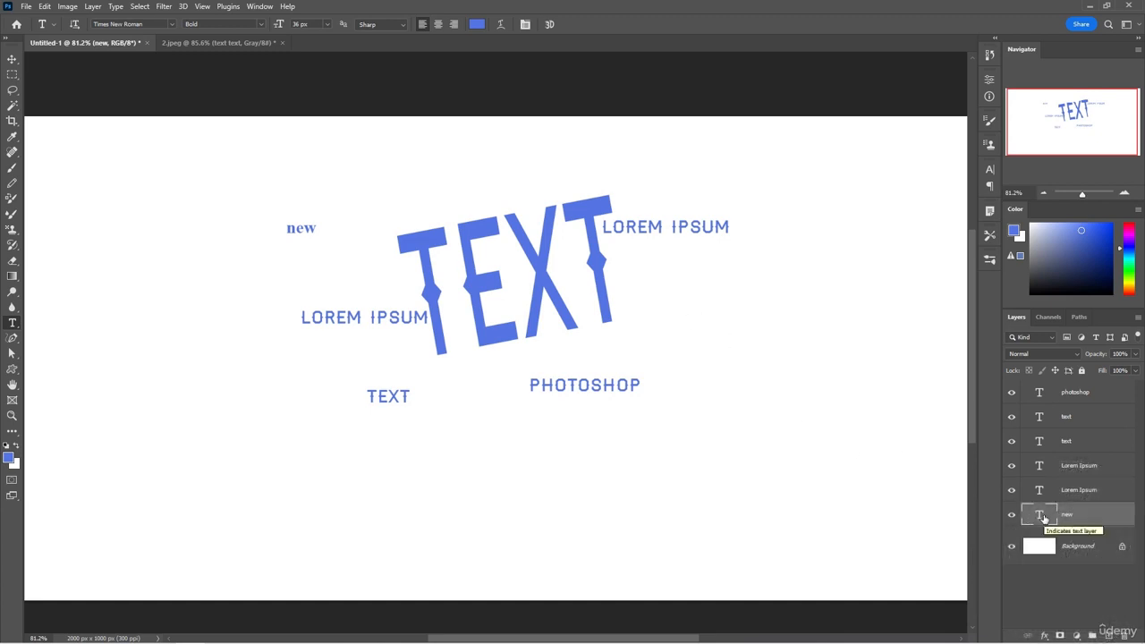
Open the "new" text layer for editing, enlarge its text to about 171 px and move it to the canvas's right side
double_click(1043, 517)
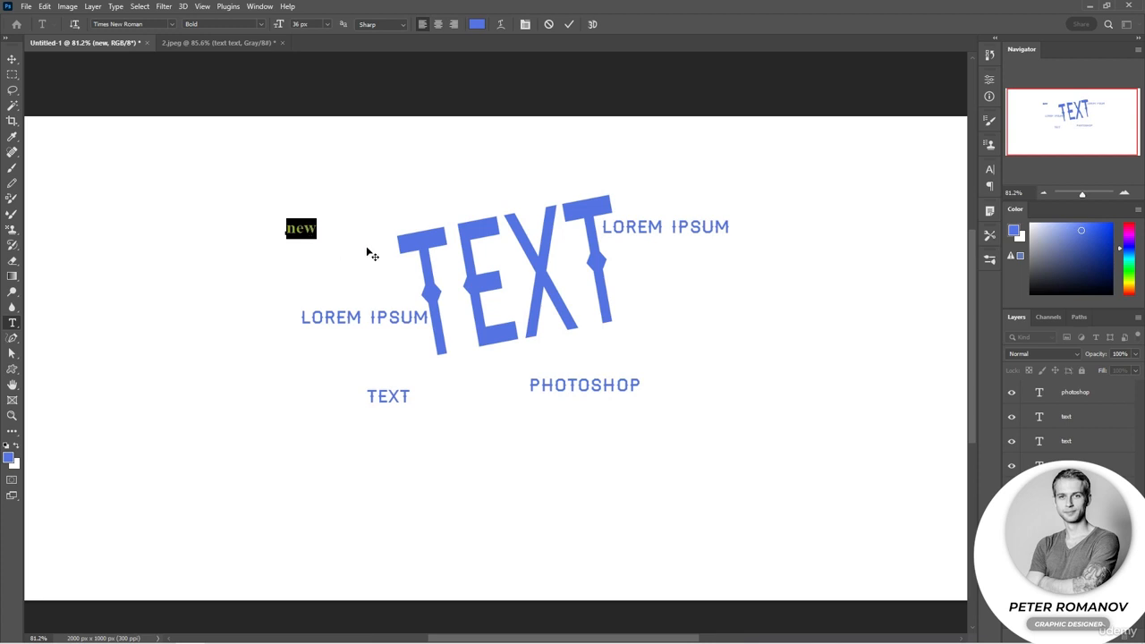
left_click_drag(321, 234, 376, 341)
left_click_drag(301, 334, 803, 426)
Preview other fonts such as Candara on the word "new", keep Times New Roman, and place the cursor within the word
left_click(171, 25)
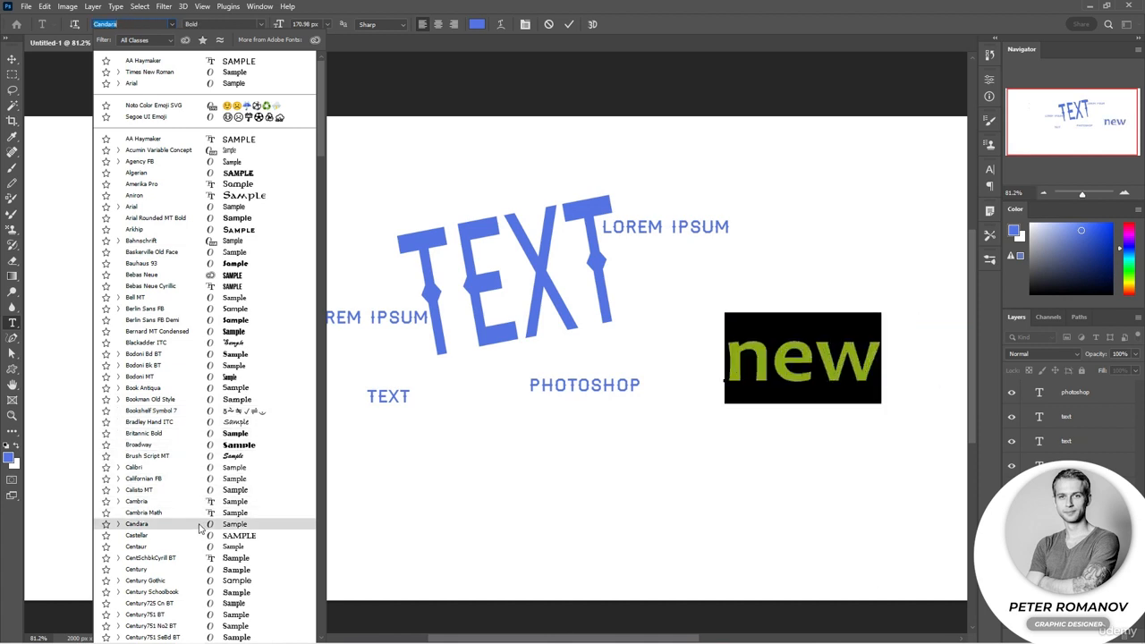
scroll(205, 487, "down", 1)
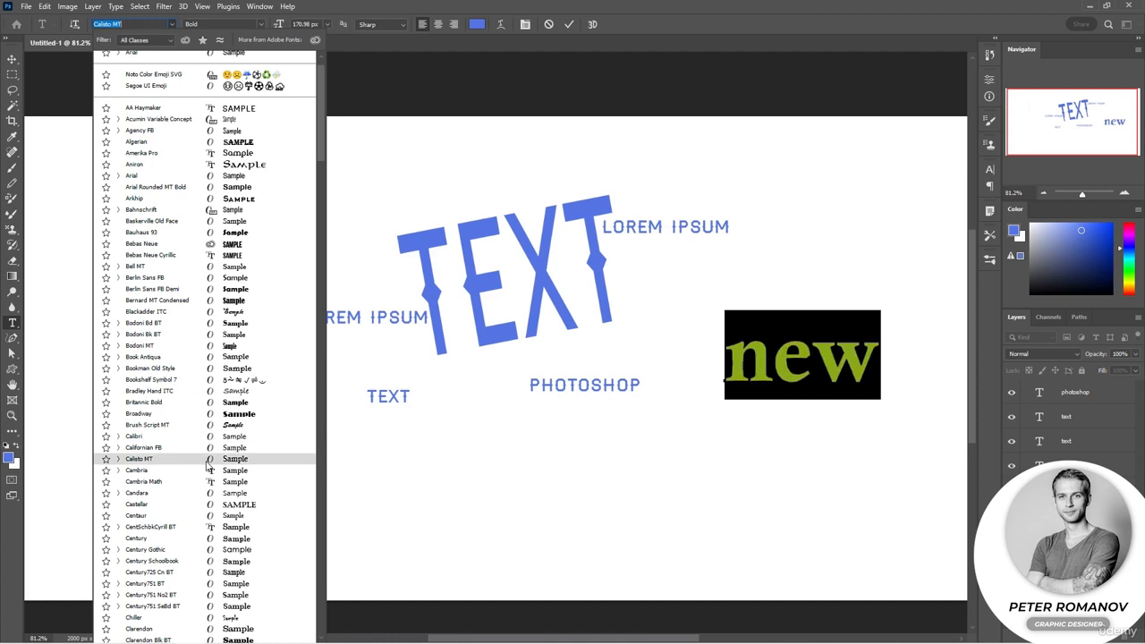
left_click(172, 27)
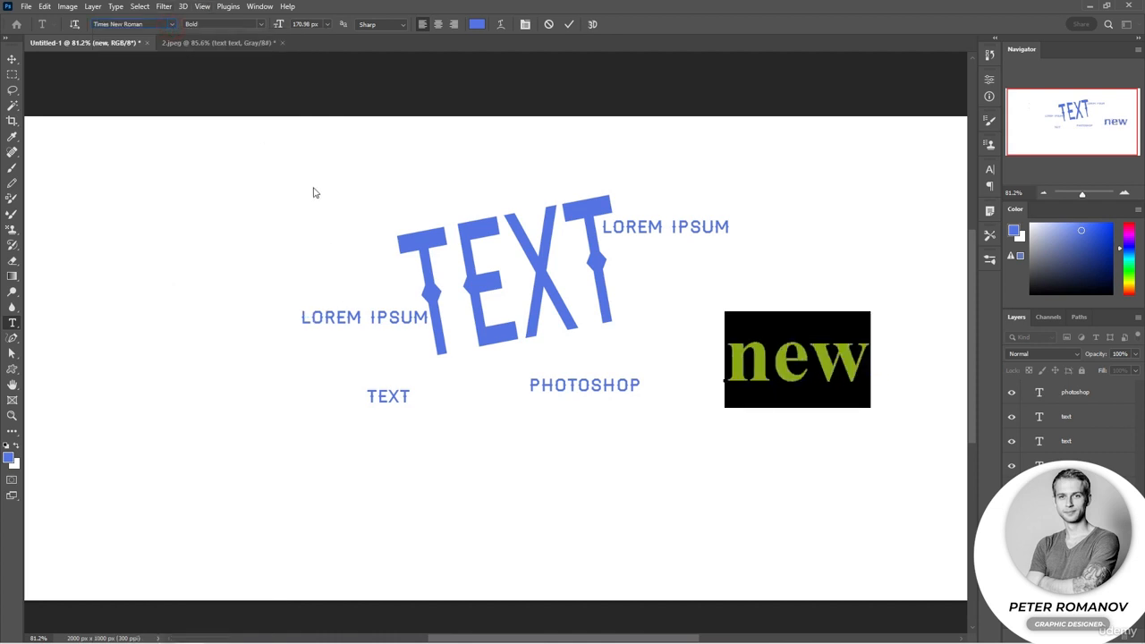
left_click(745, 368)
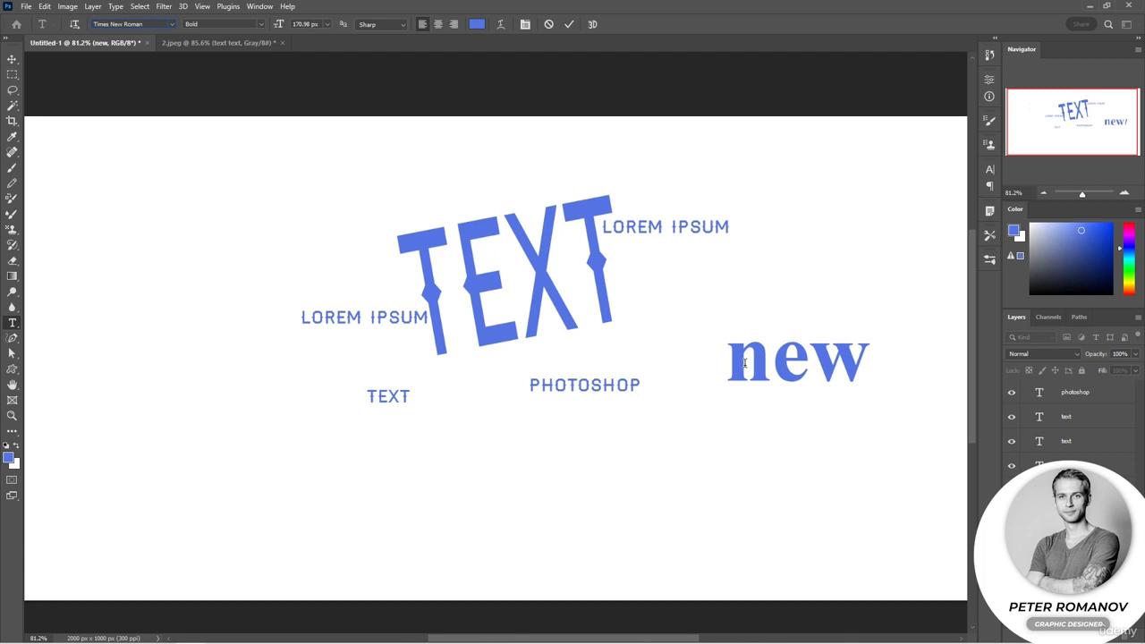
double_click(810, 364)
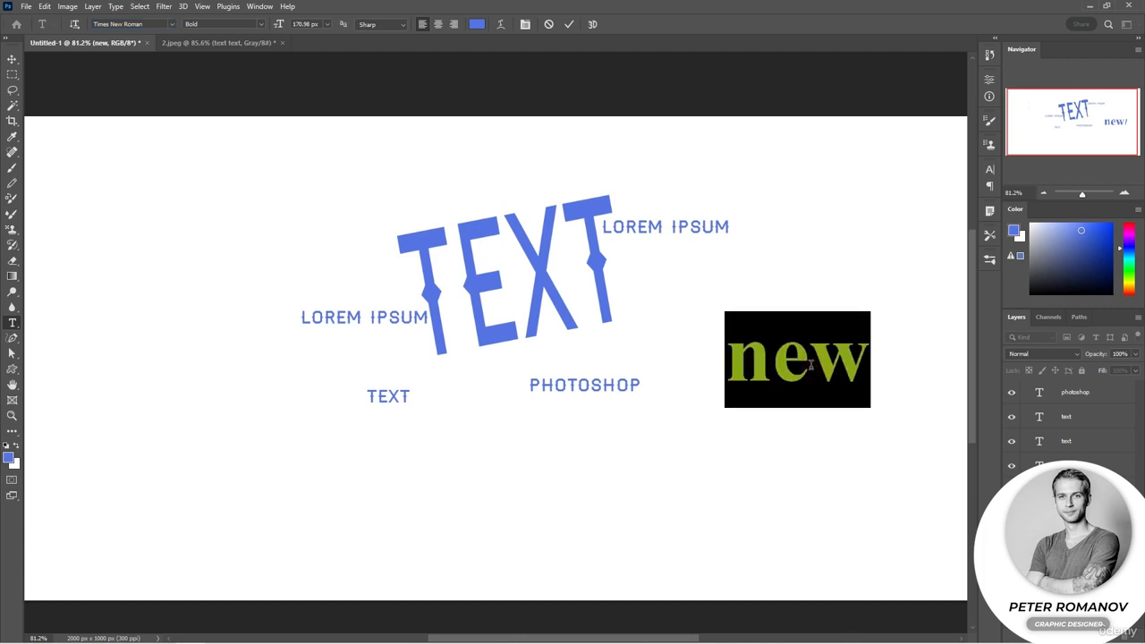
left_click(810, 366)
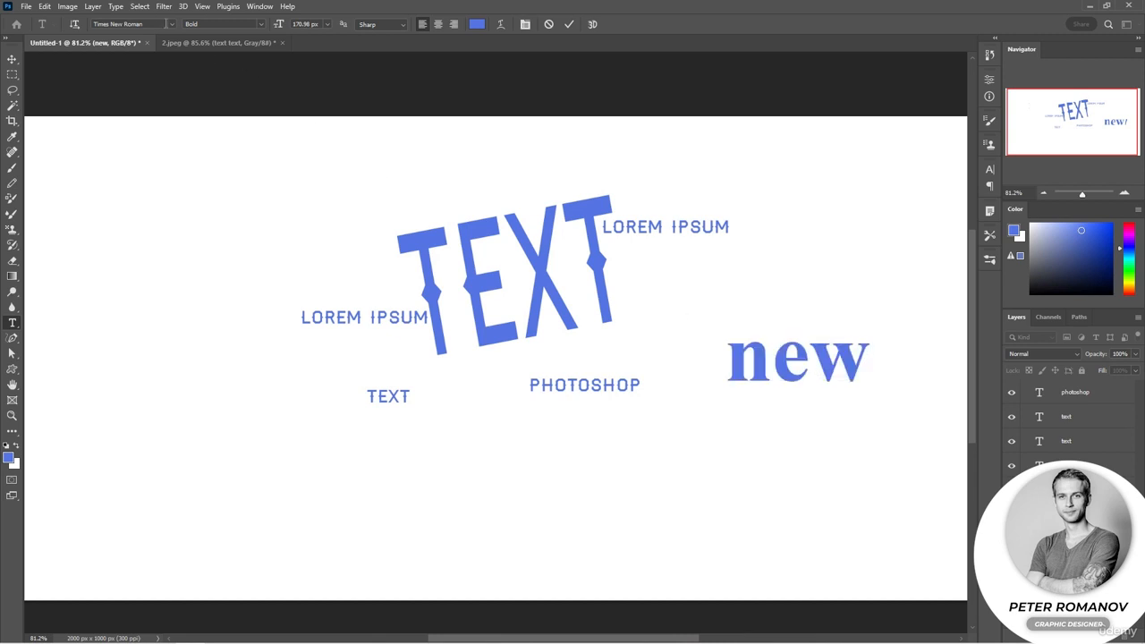
left_click(170, 24)
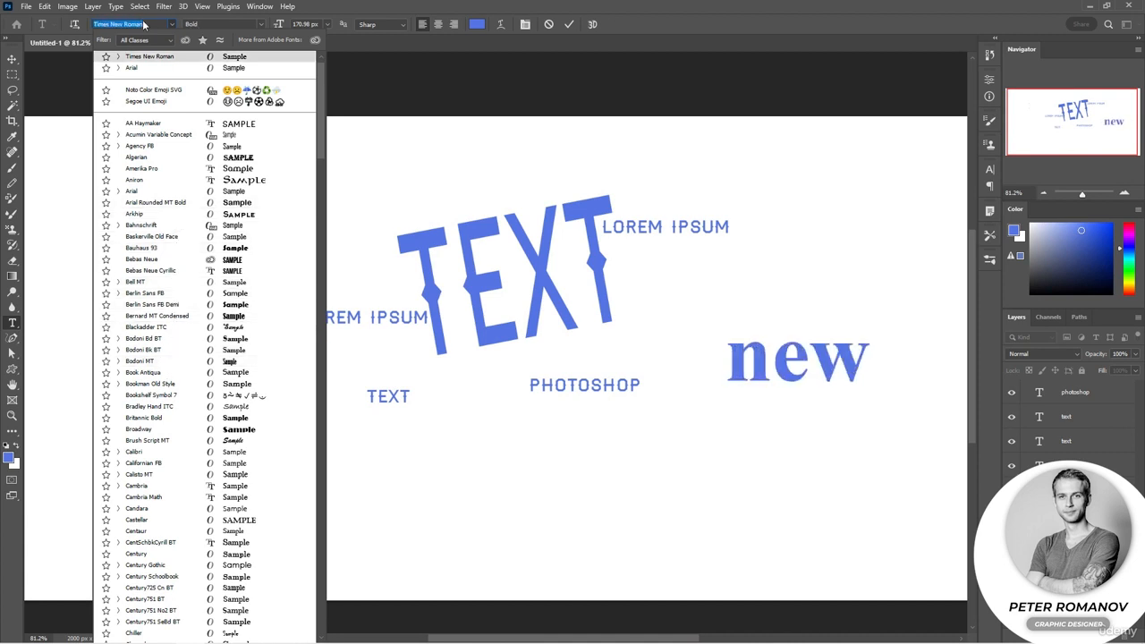
left_click(171, 24)
Select the whole word "new" and set its font size to the 60 px preset
key("ctrl+a")
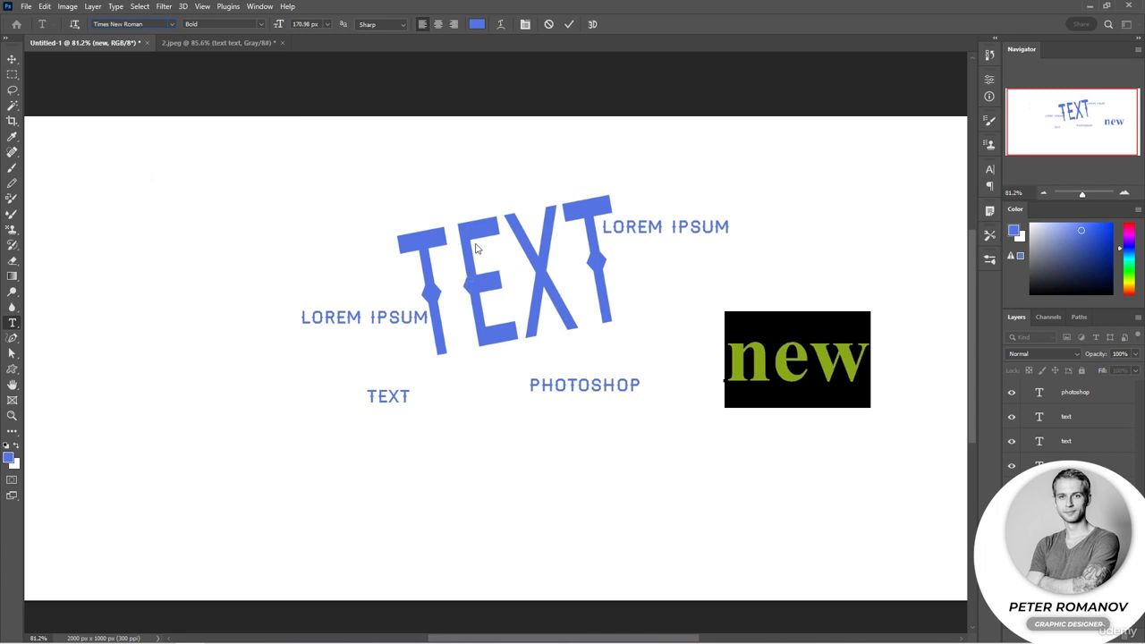
left_click(328, 25)
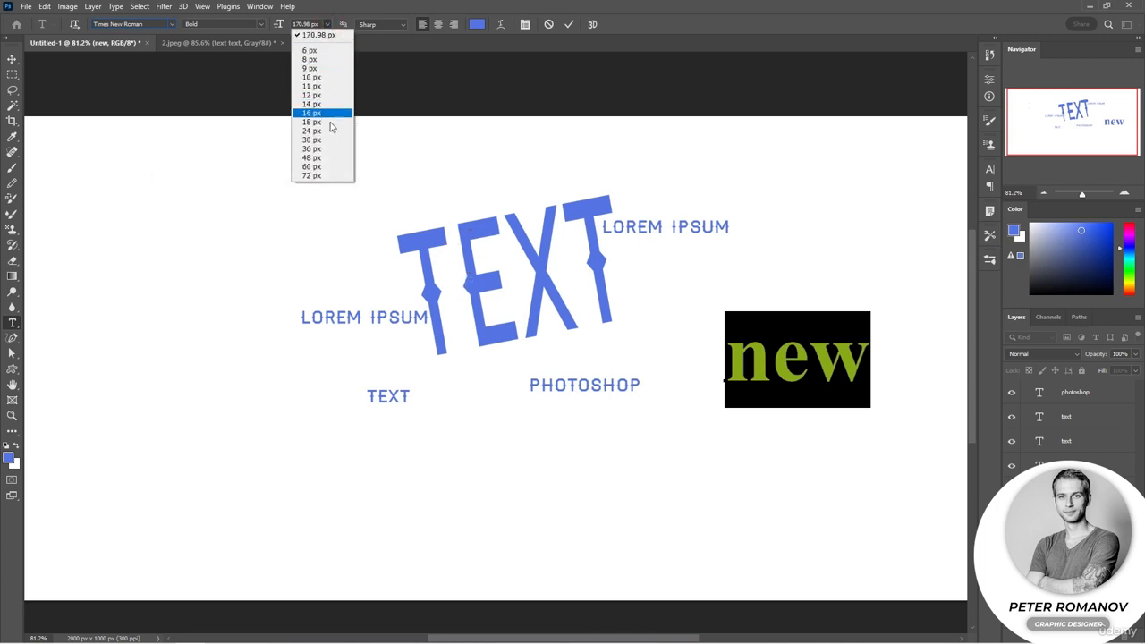
left_click(334, 167)
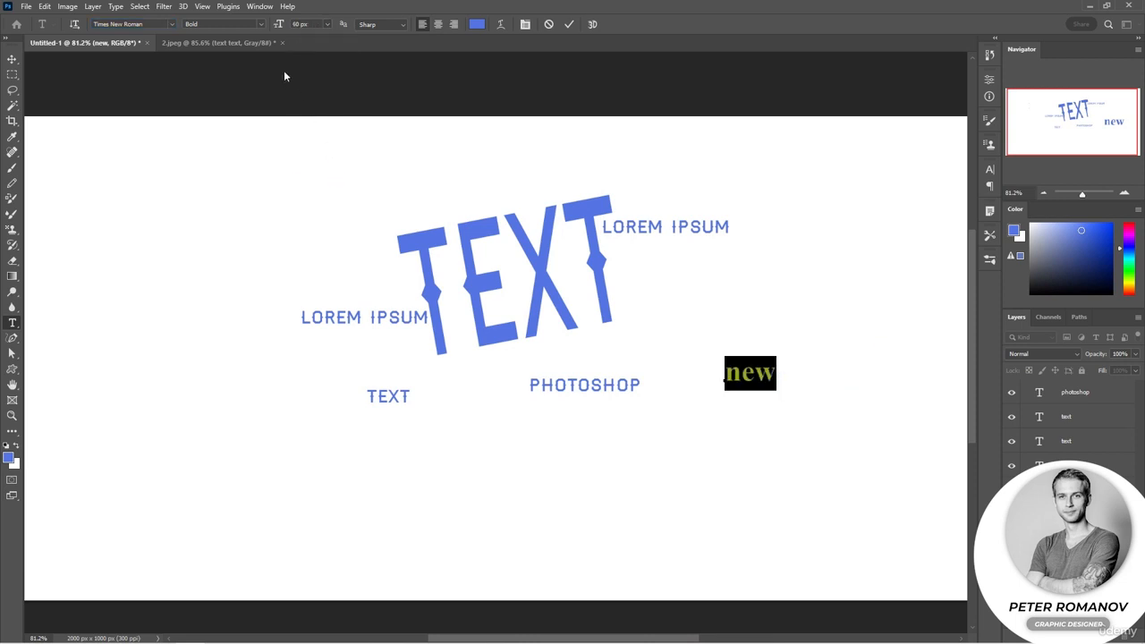
Set the word "new" to 300 px and move it to the lower middle of the canvas
left_click(304, 24)
type("300")
key("Return")
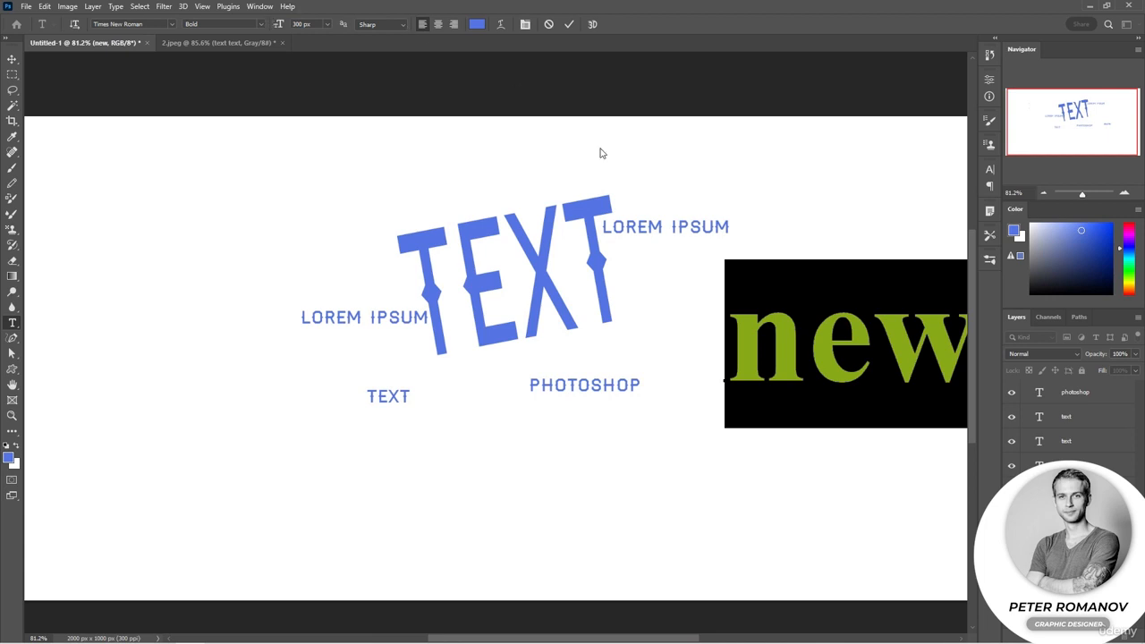
left_click_drag(868, 477, 598, 583)
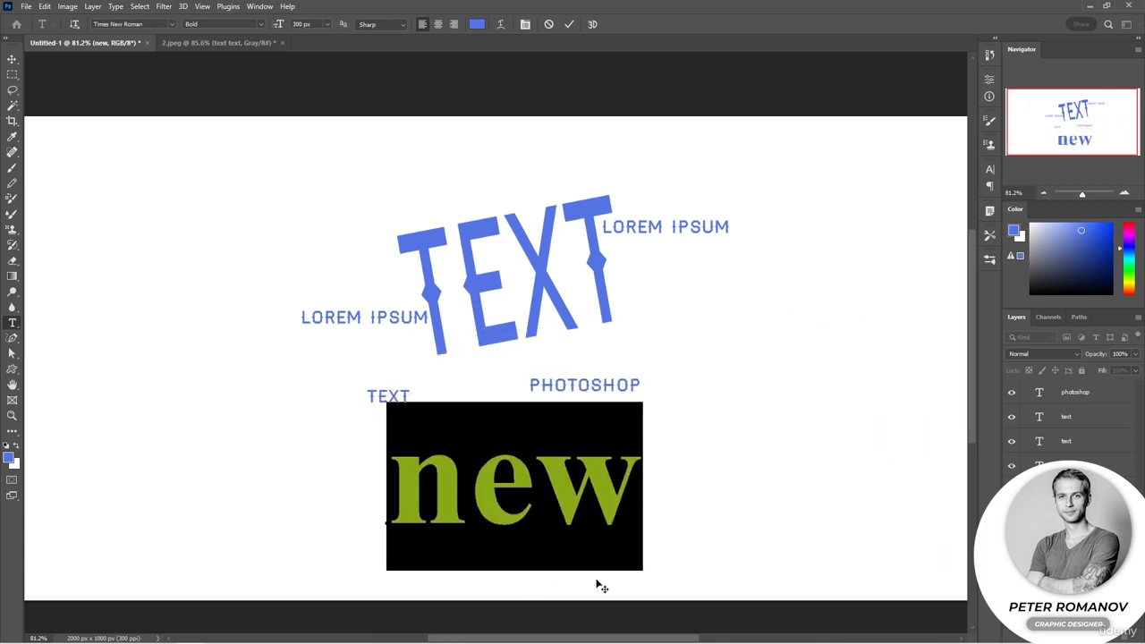
Recolour the word "new" to the grey-green #748583 and commit the text edit
left_click(477, 24)
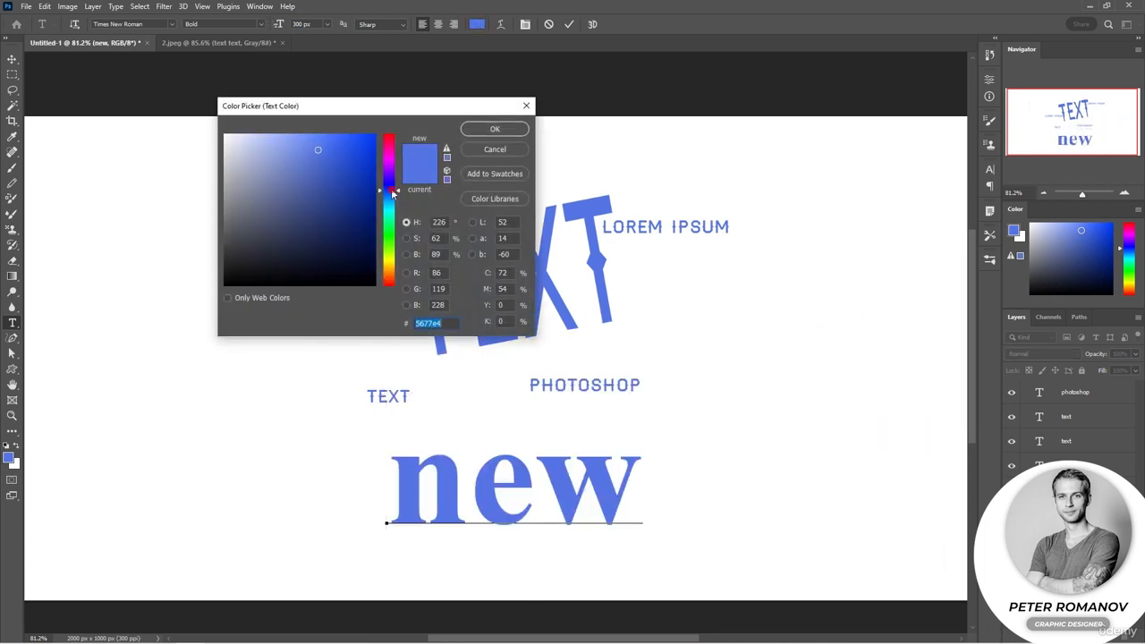
left_click(391, 213)
mouse_move(333, 166)
left_mouse_down()
mouse_move(235, 200)
mouse_move(242, 206)
left_mouse_up()
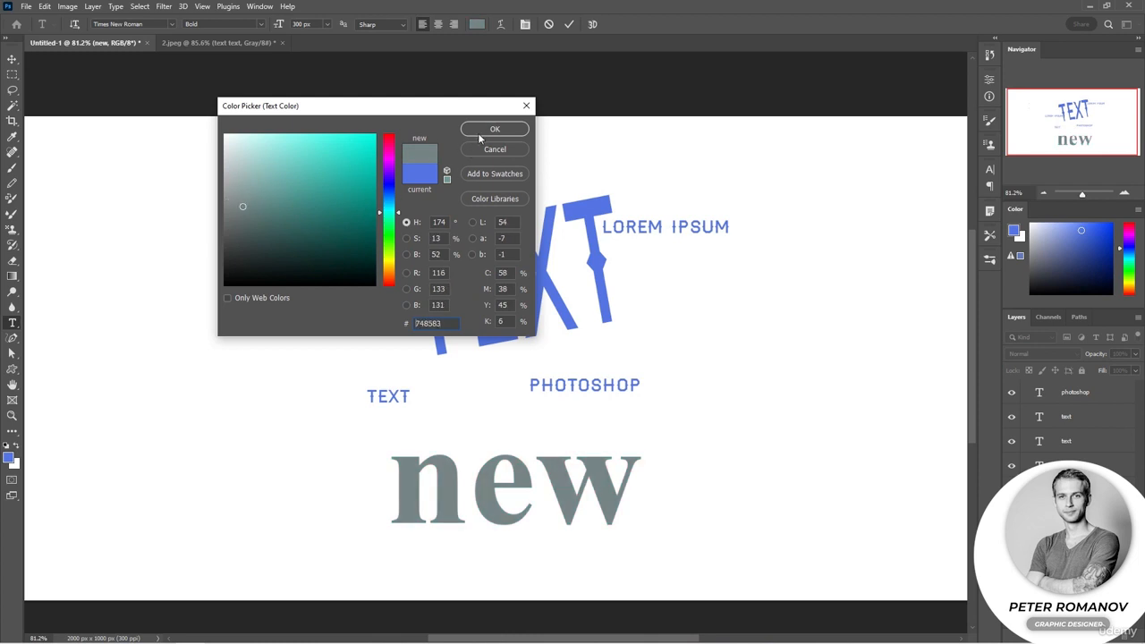
left_click(479, 133)
left_click(696, 406)
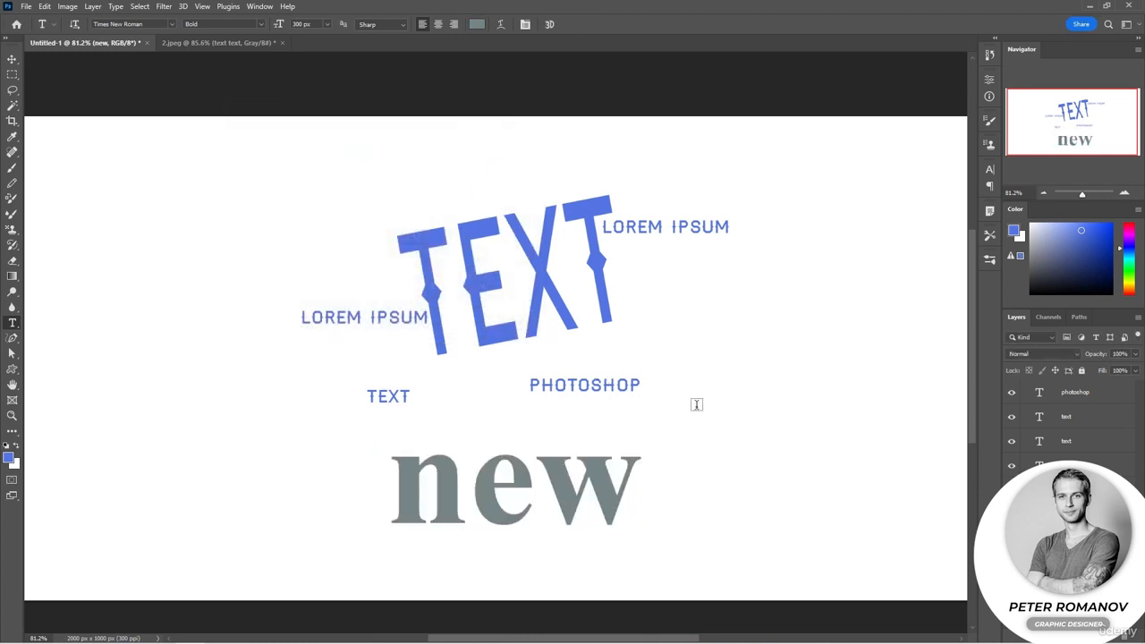
Select the small "TEXT" and "PHOTOSHOP" lines together with the Move tool and place them below the word "new"
left_click(11, 59)
left_click_drag(688, 383, 360, 402)
left_click_drag(561, 387, 579, 559)
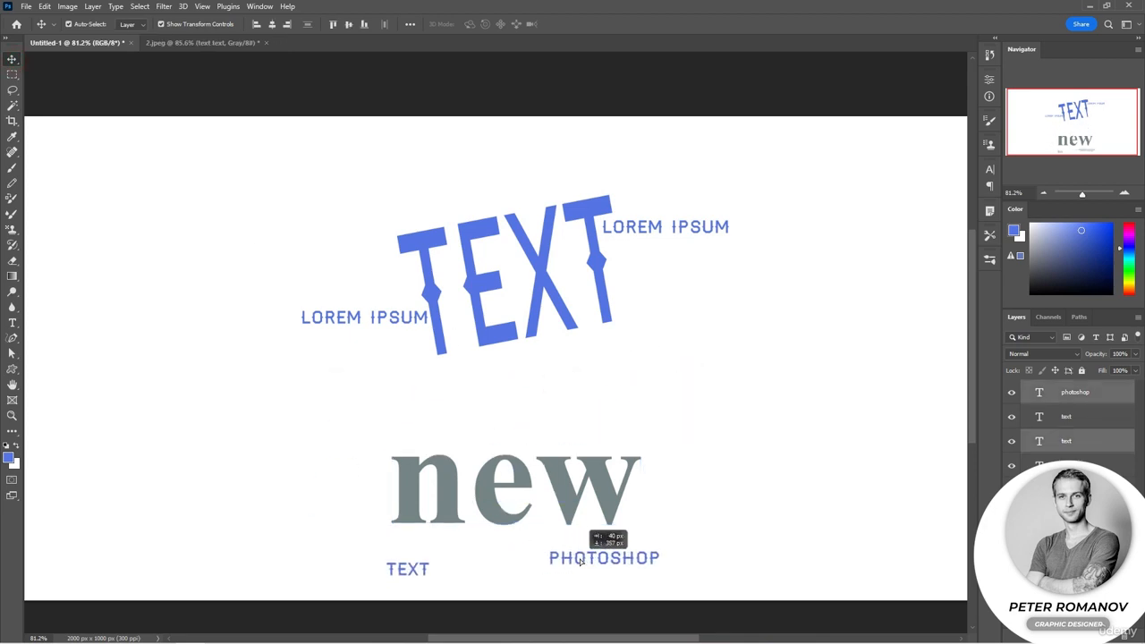
Move "new" up directly beneath the large "TEXT", nudge that word slightly left, and shift both "LOREM IPSUM" lines away from it
left_click_drag(582, 487, 588, 402)
left_click_drag(549, 334, 523, 335)
left_click_drag(342, 317, 288, 317)
left_click_drag(682, 224, 703, 200)
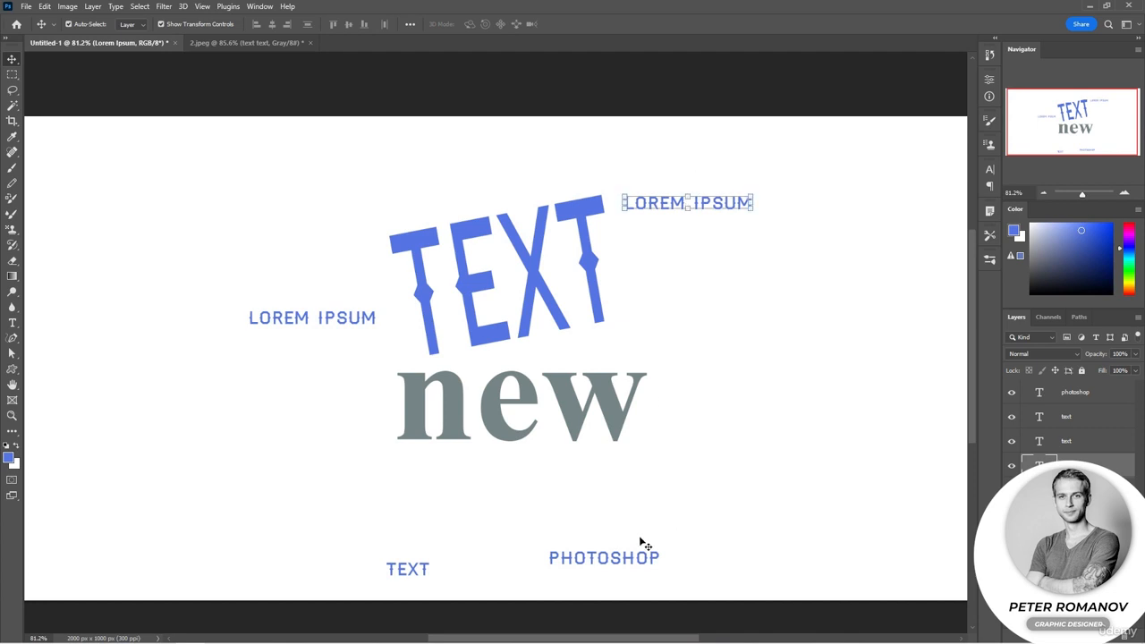
Move the small "TEXT" and "PHOTOSHOP" lines up just beneath the two ends of "new" and deselect them
left_click_drag(427, 573, 439, 473)
left_click_drag(581, 562, 567, 475)
left_click(597, 546)
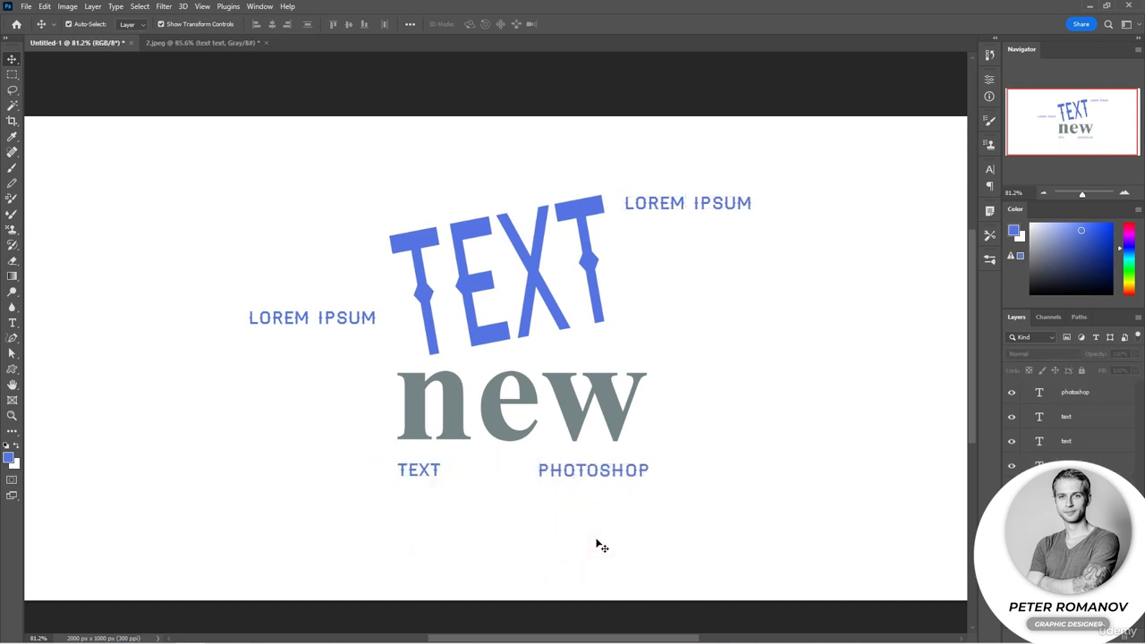
Recolour the "PHOTOSHOP" text to the deeper blue #0638db and commit the edit
double_click(591, 470)
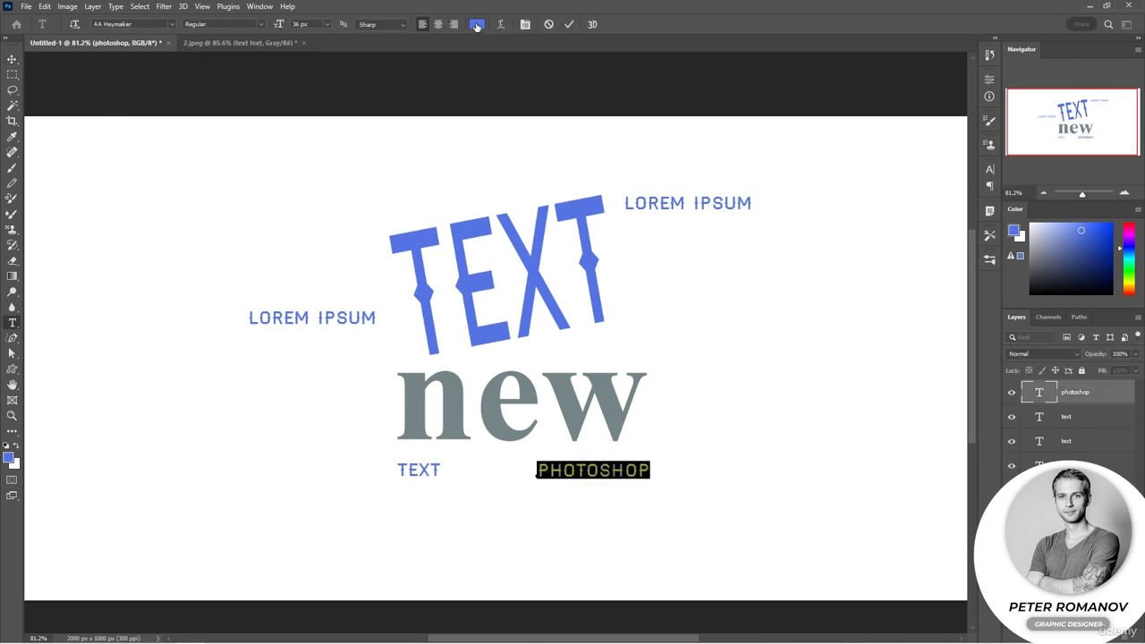
left_click(477, 24)
left_click_drag(320, 157, 371, 155)
left_click(489, 132)
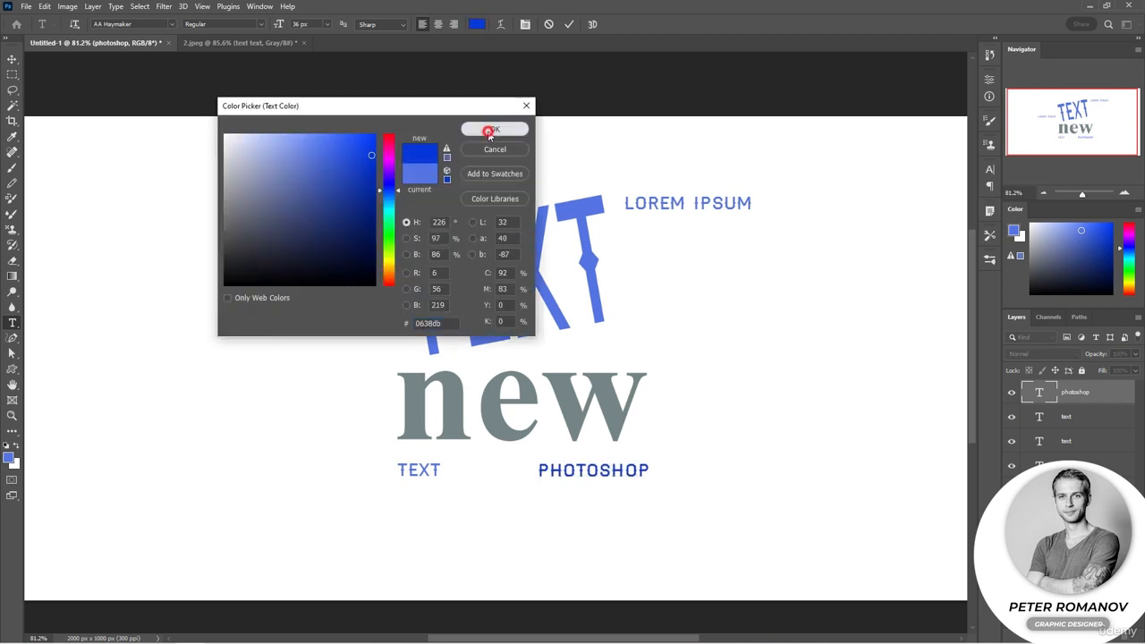
left_click(735, 372)
left_click(735, 372)
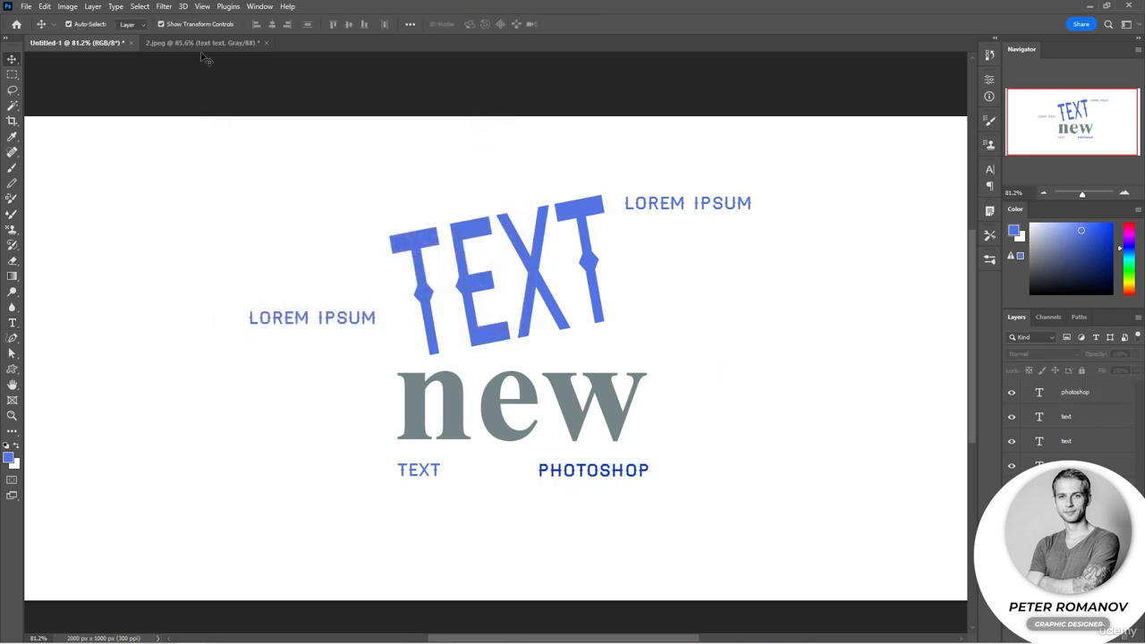
Add a horizontal placeholder line at the canvas's left side, toggle its orientation to vertical and back, and undo its creation
left_click(12, 324)
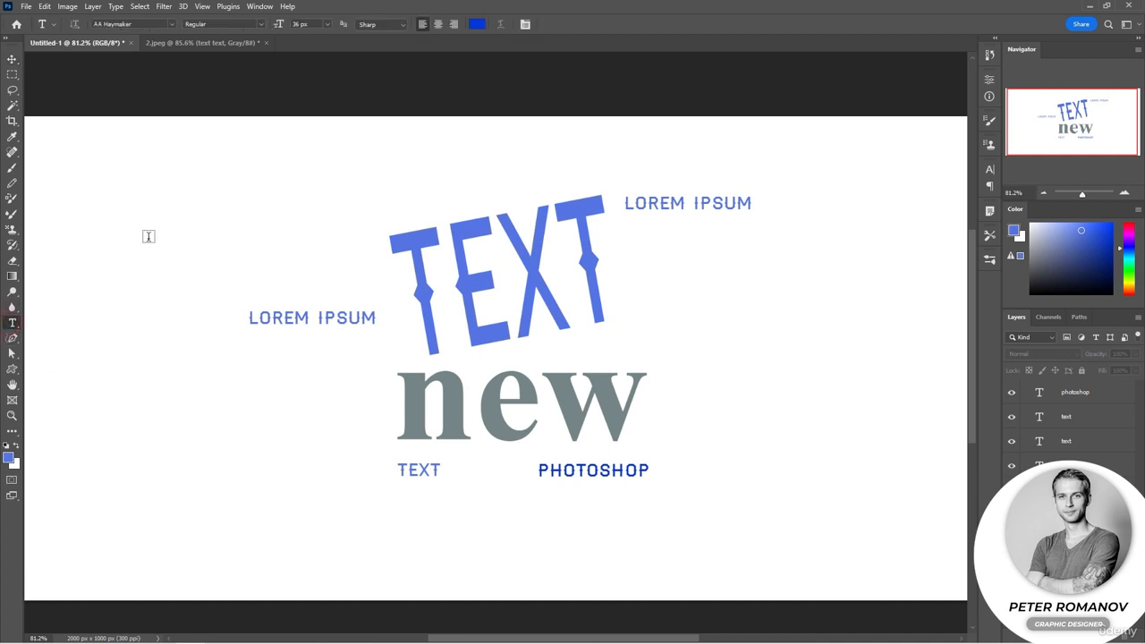
left_click(68, 223)
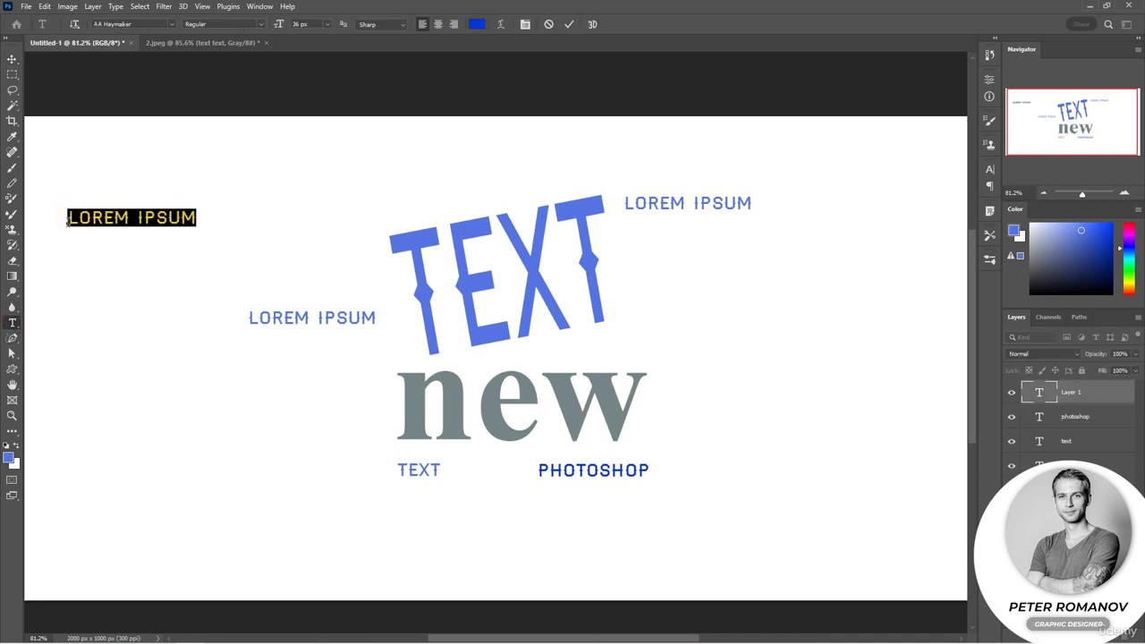
left_click(75, 25)
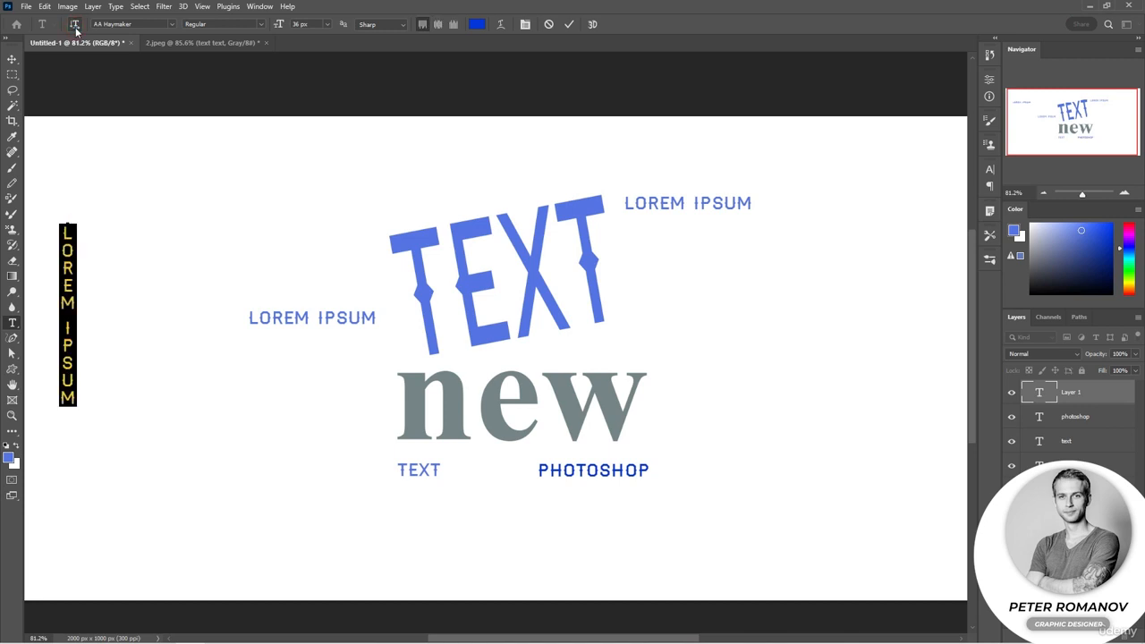
left_click(75, 25)
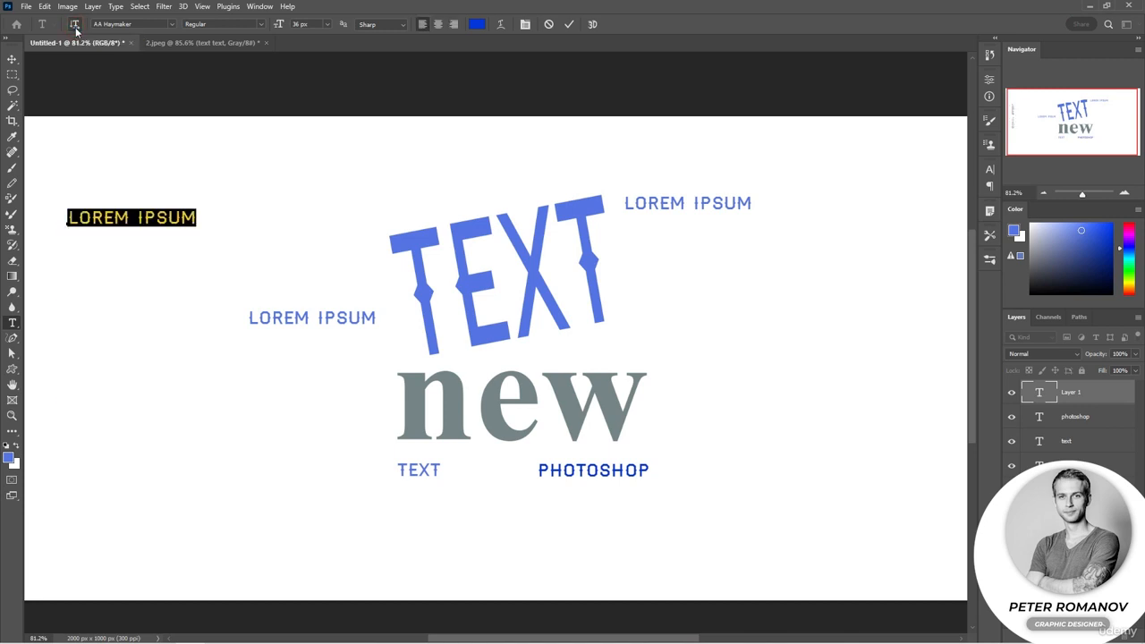
left_click(259, 287)
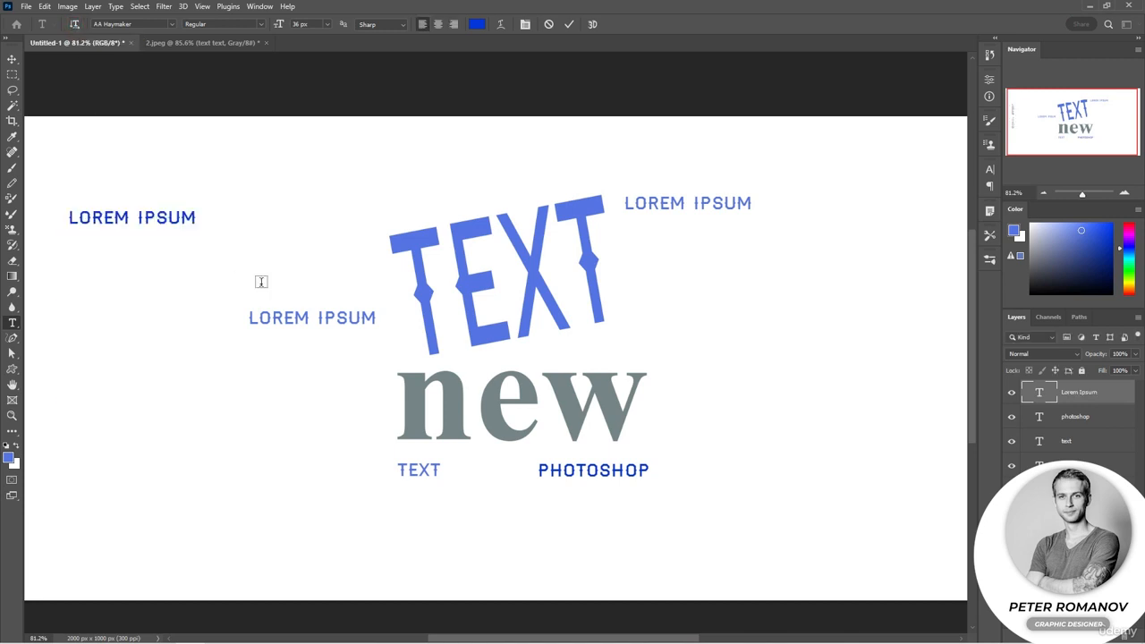
key("ctrl+z")
Create vertical text reading "text" near the canvas's left side with the Vertical Type tool and commit it
right_click(14, 323)
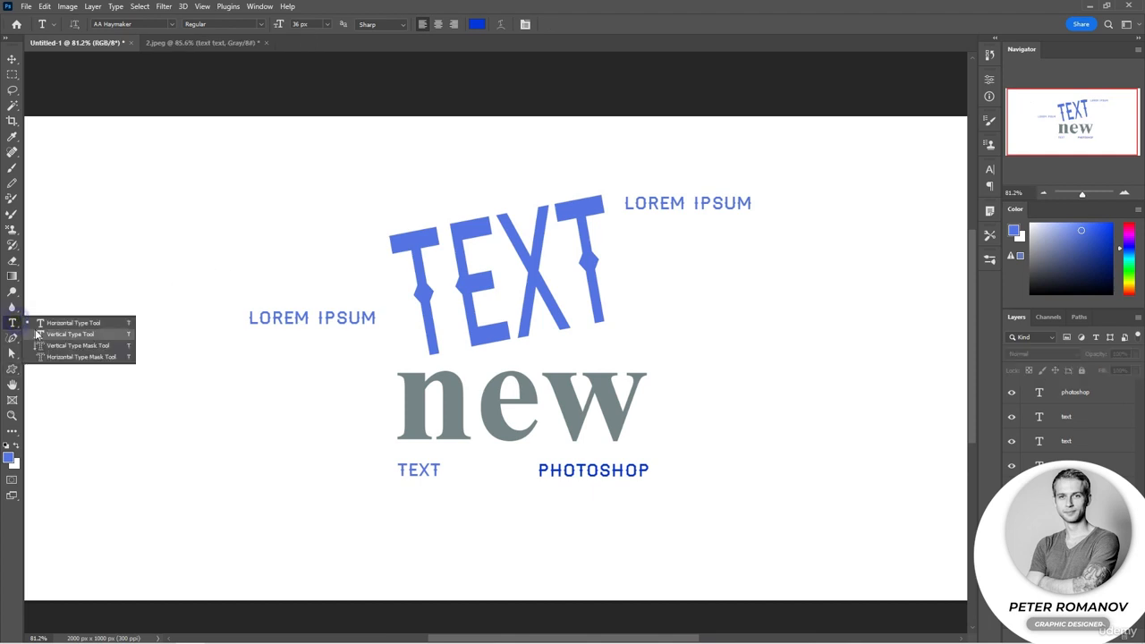
left_click(62, 333)
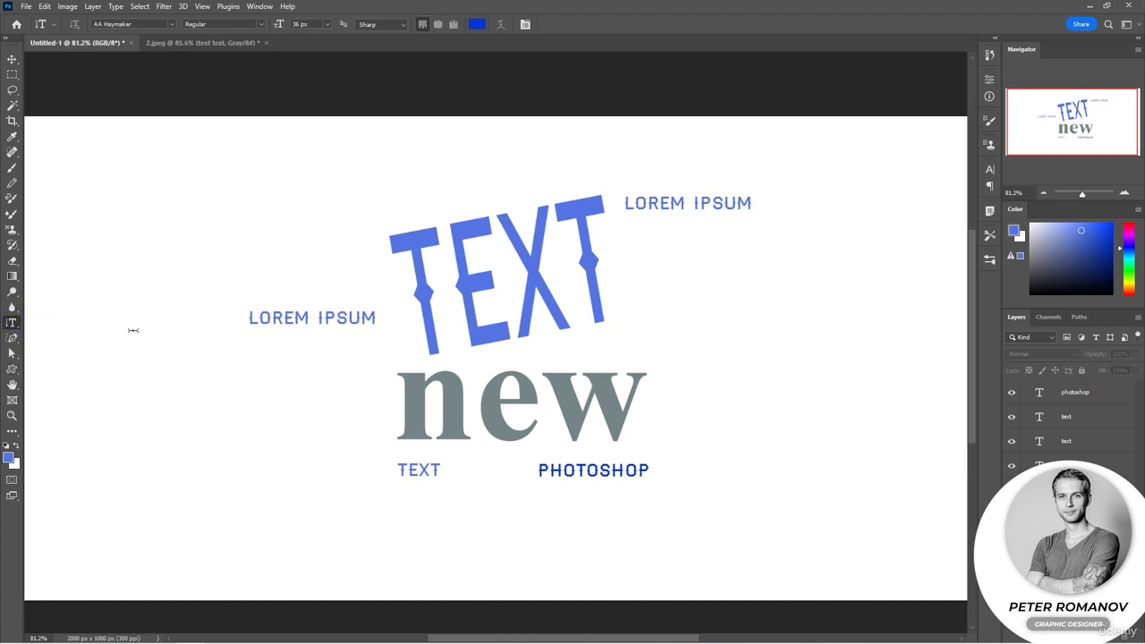
left_click(148, 242)
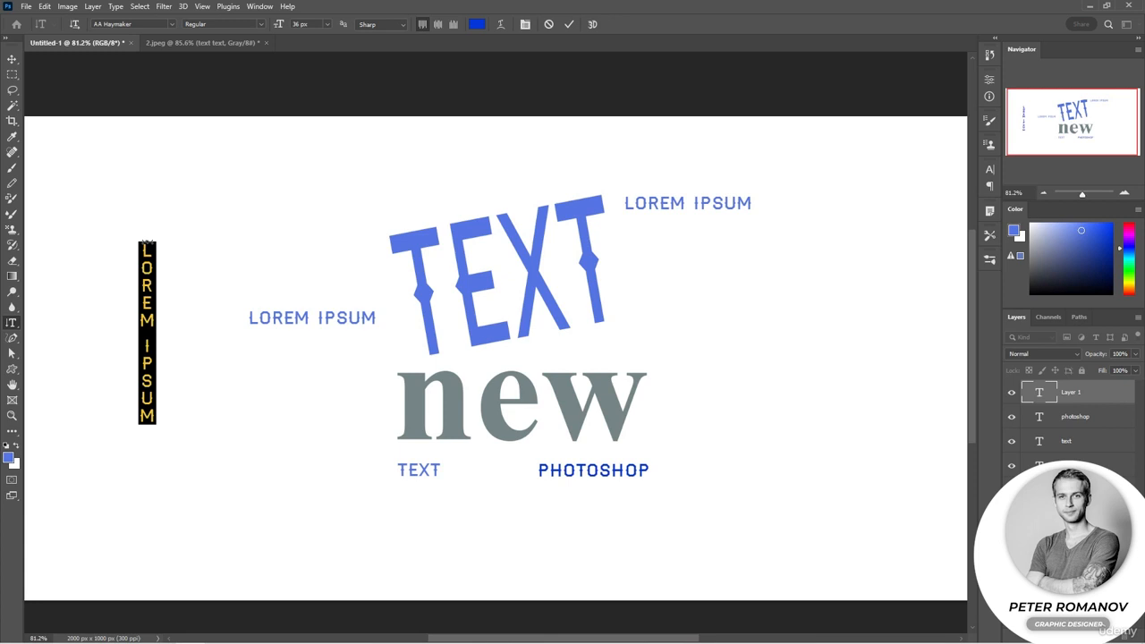
type("TEXT")
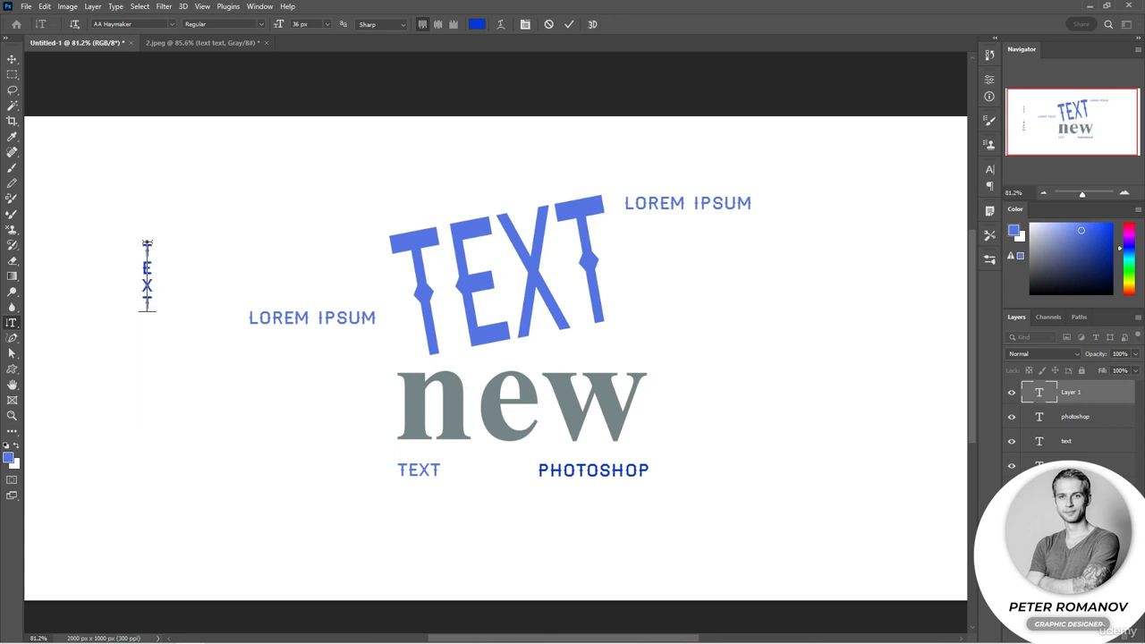
key("ctrl+Return")
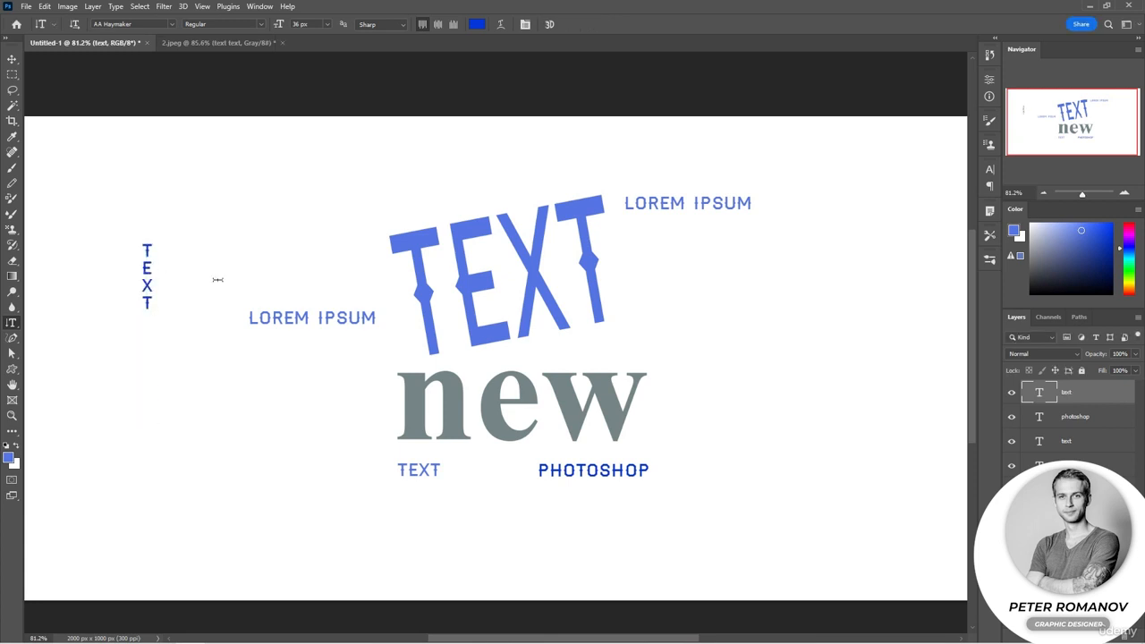
Select all of the large rotated "TEXT" and preview installed fonts such as Bradley Hand ITC, Chiller and Century751 BT on it
left_click(445, 293)
key("ctrl+a")
left_click(171, 24)
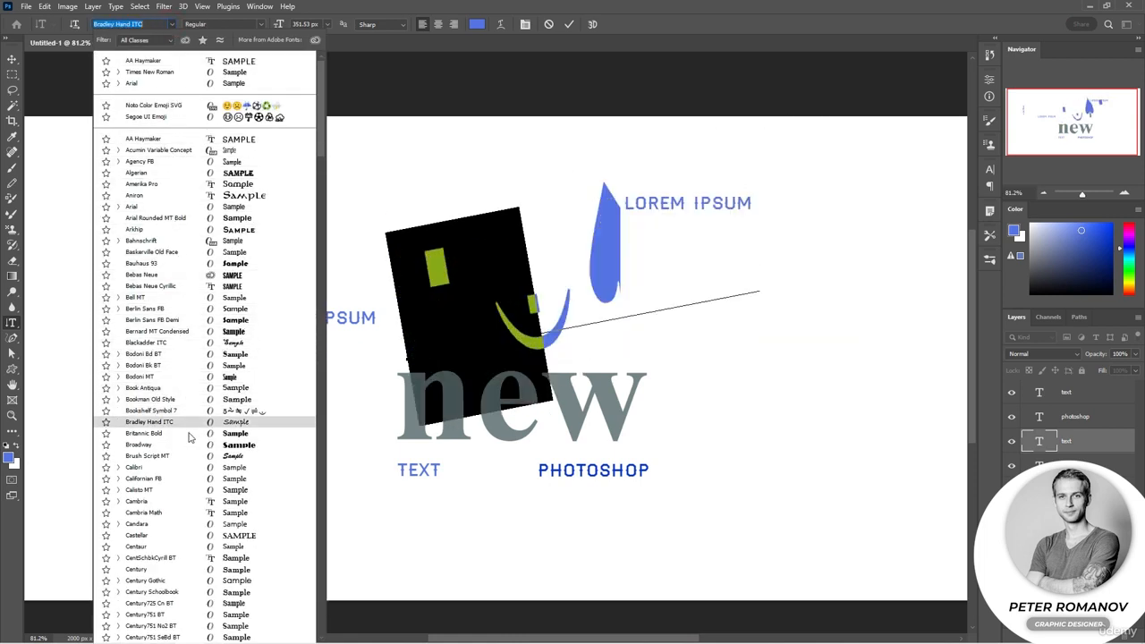
scroll(190, 436, "down", 6)
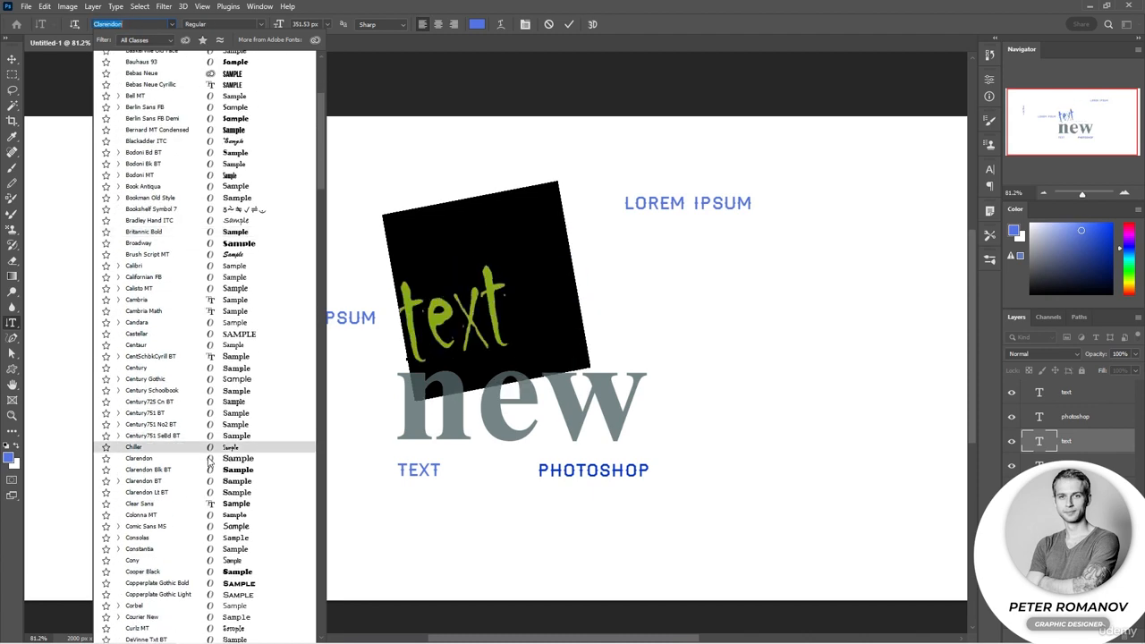
scroll(210, 460, "down", 5)
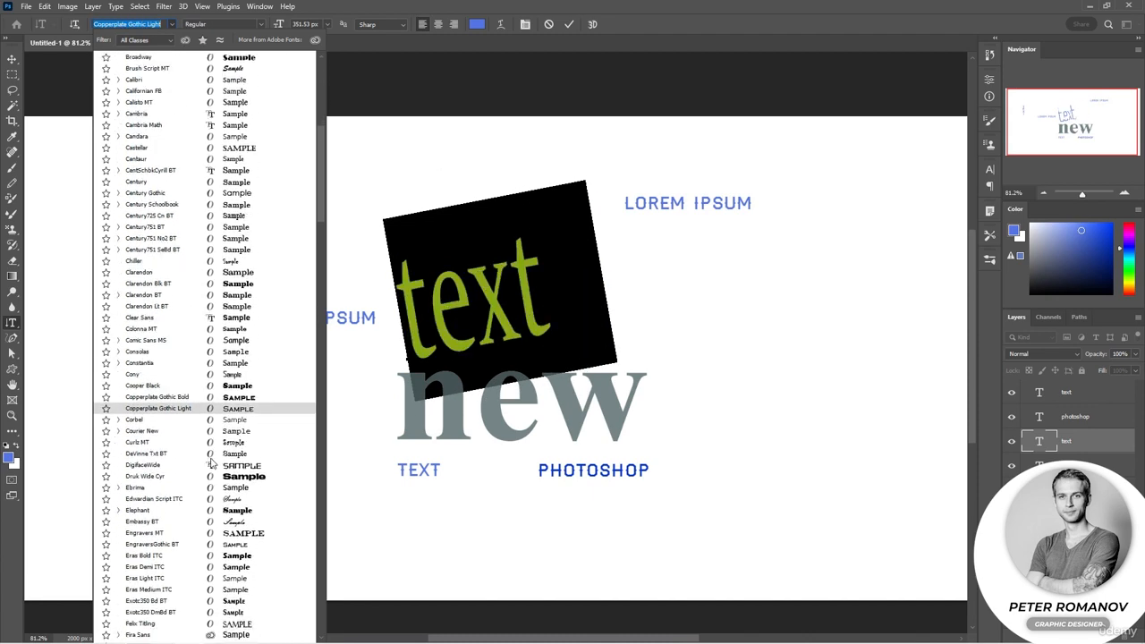
scroll(212, 463, "down", 1)
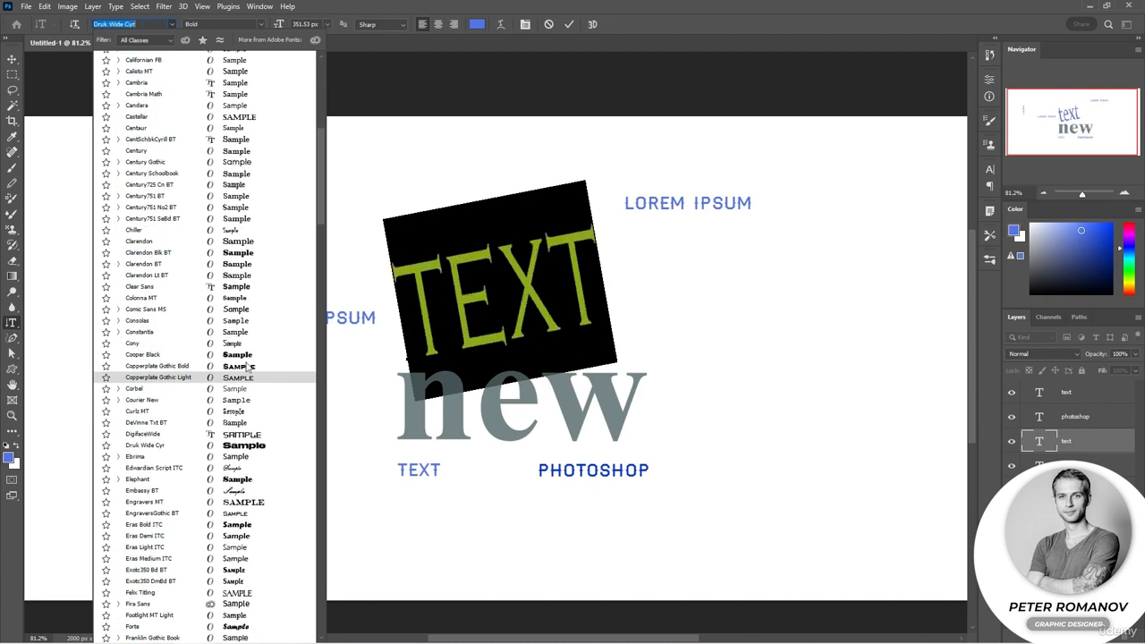
Open the Adobe Fonts website from the font list and browse its font families through pages 3 and 4
left_click(316, 41)
scroll(527, 257, "down", 4)
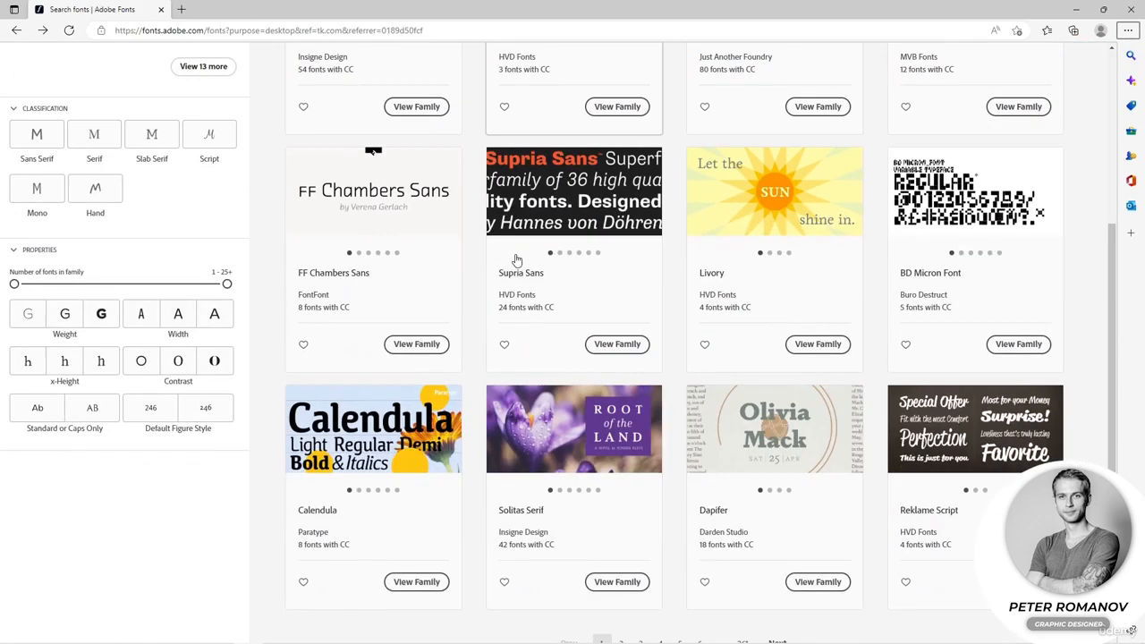
scroll(516, 261, "down", 3)
left_click(631, 383)
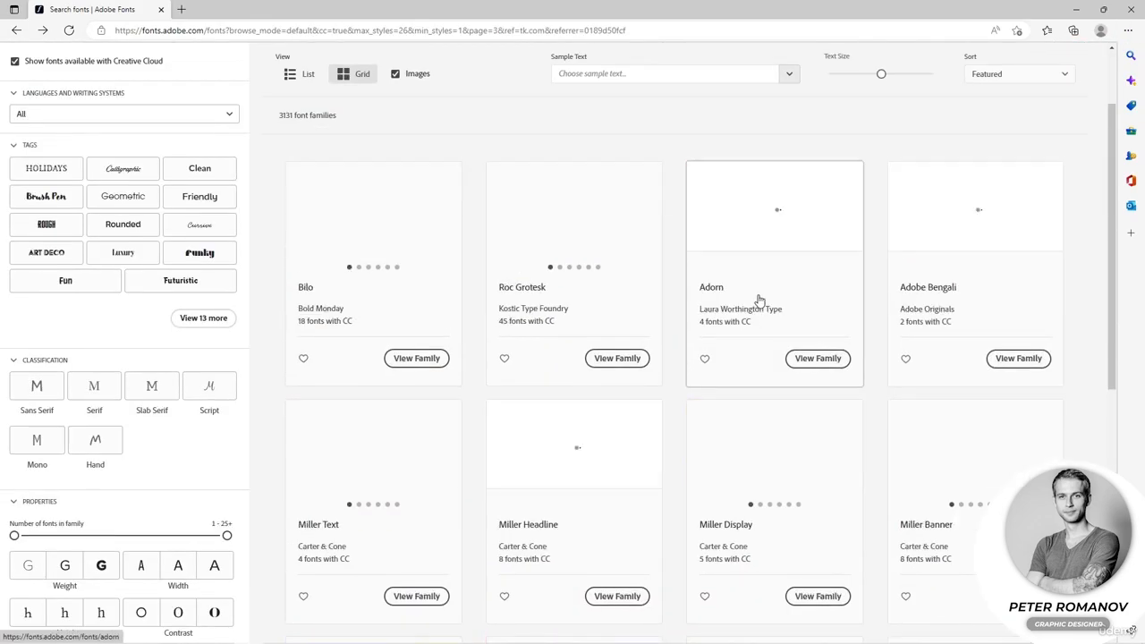
scroll(758, 300, "down", 5)
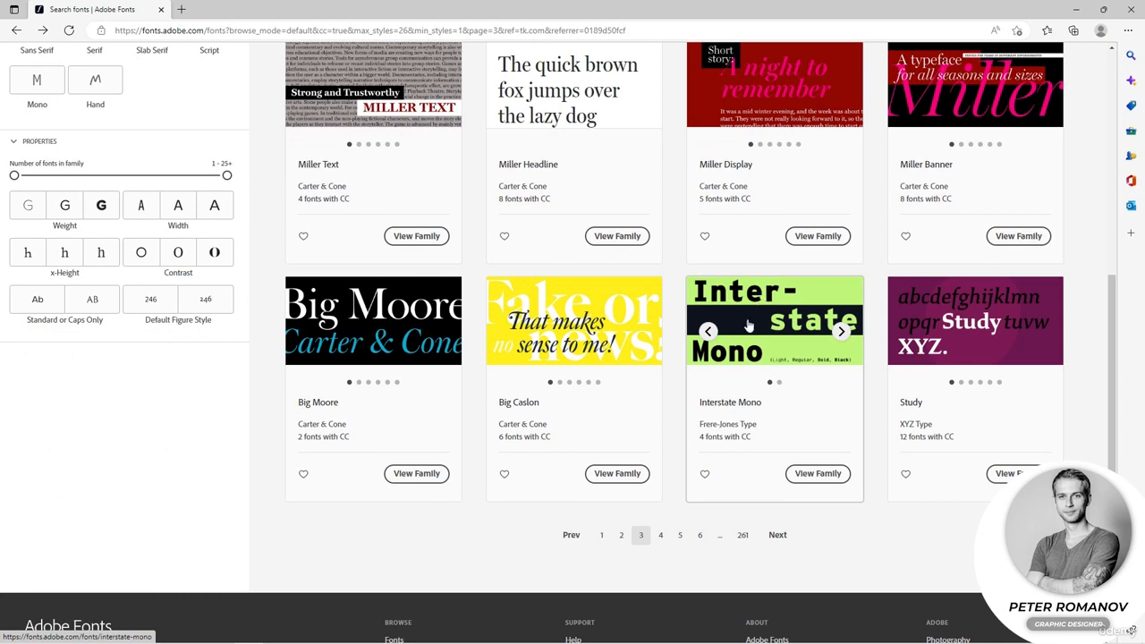
left_click(659, 535)
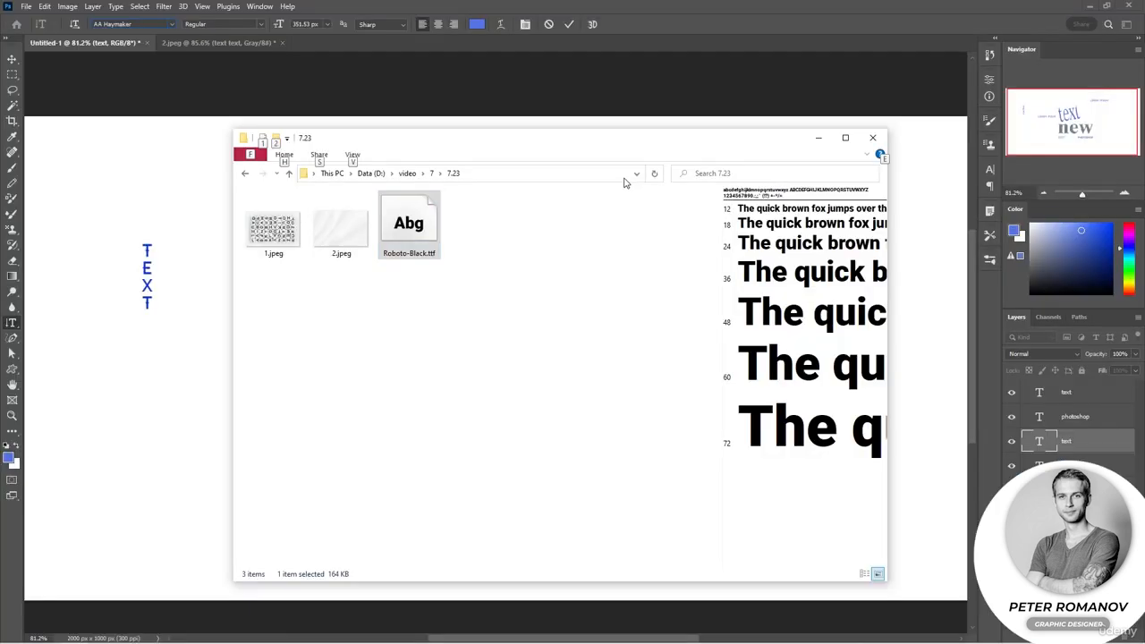
Open Roboto-Black.ttf from the 7.23 folder and install the Roboto Black font in Windows
left_click(515, 308)
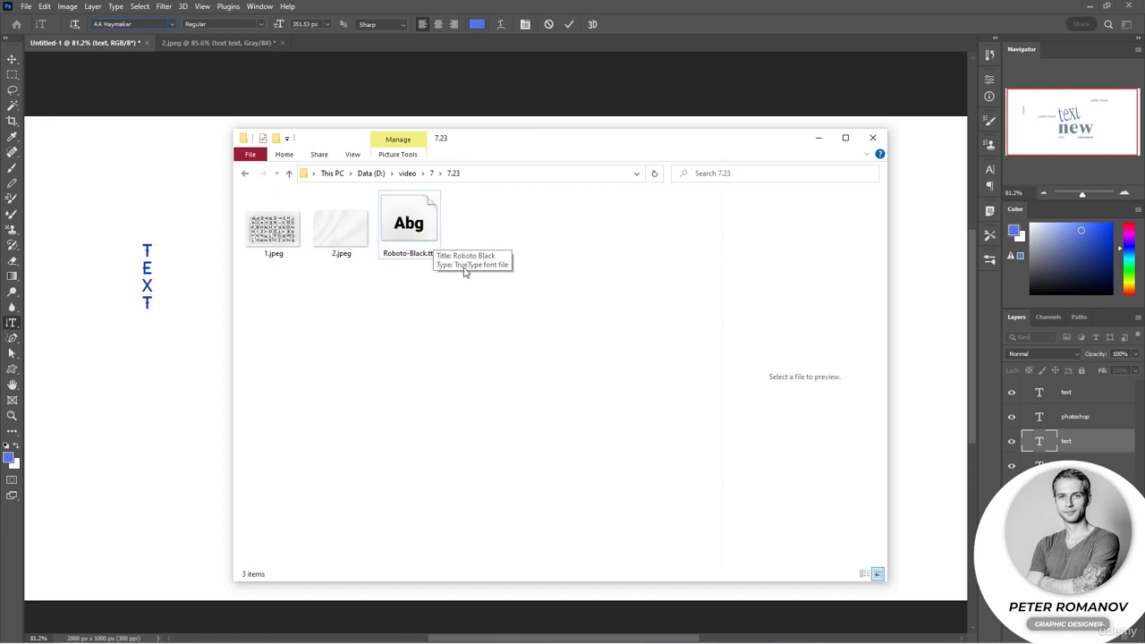
left_click(428, 239)
double_click(429, 239)
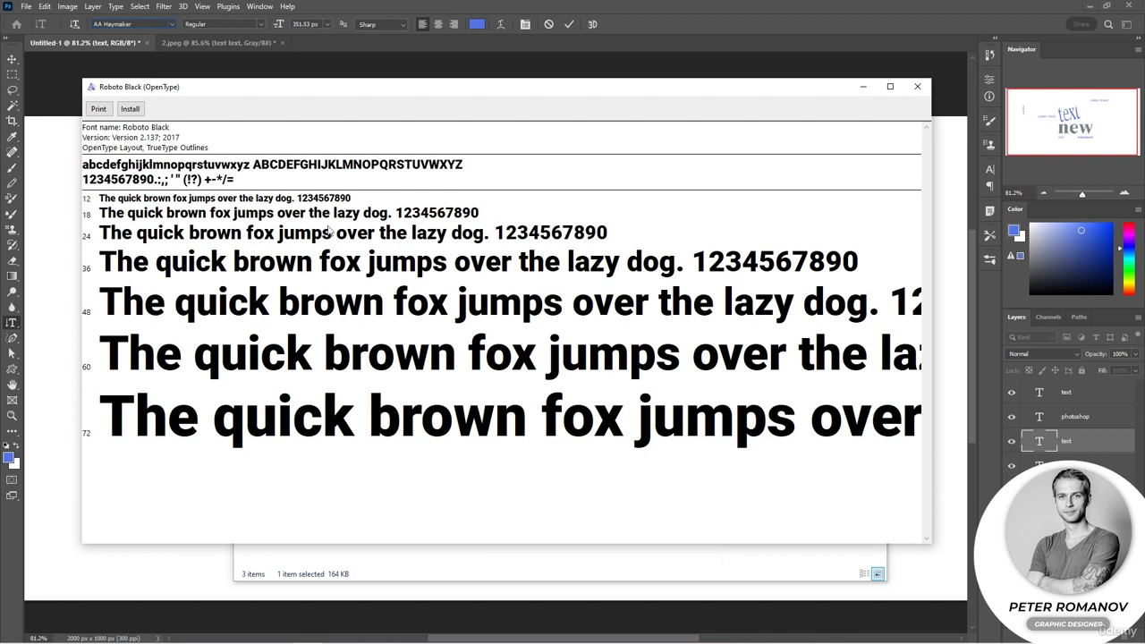
left_click(131, 109)
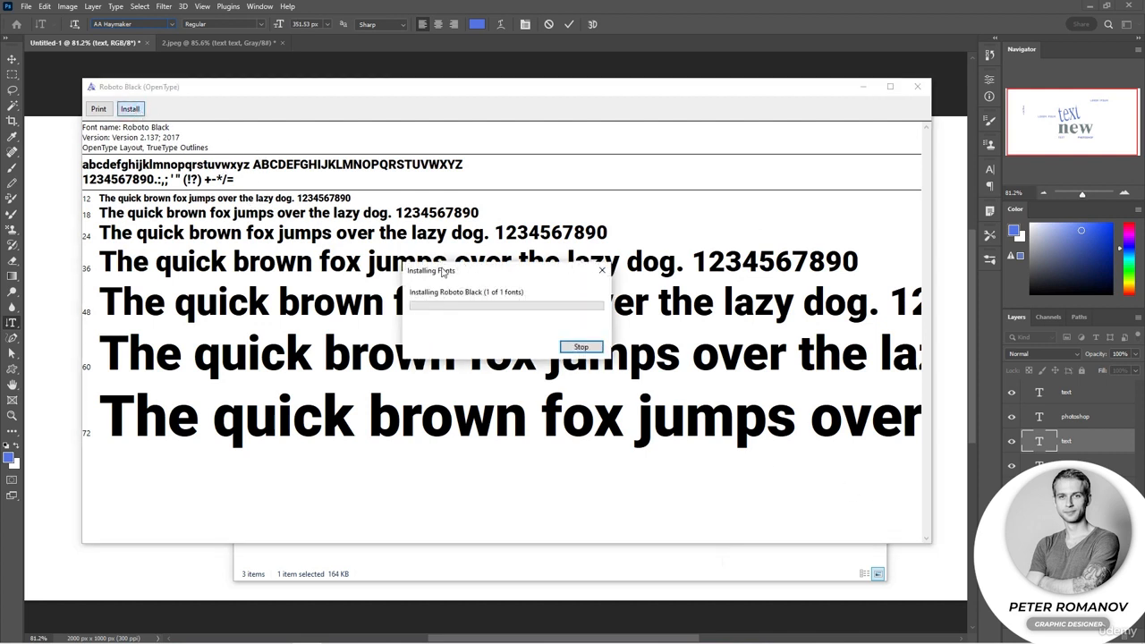
left_click(941, 148)
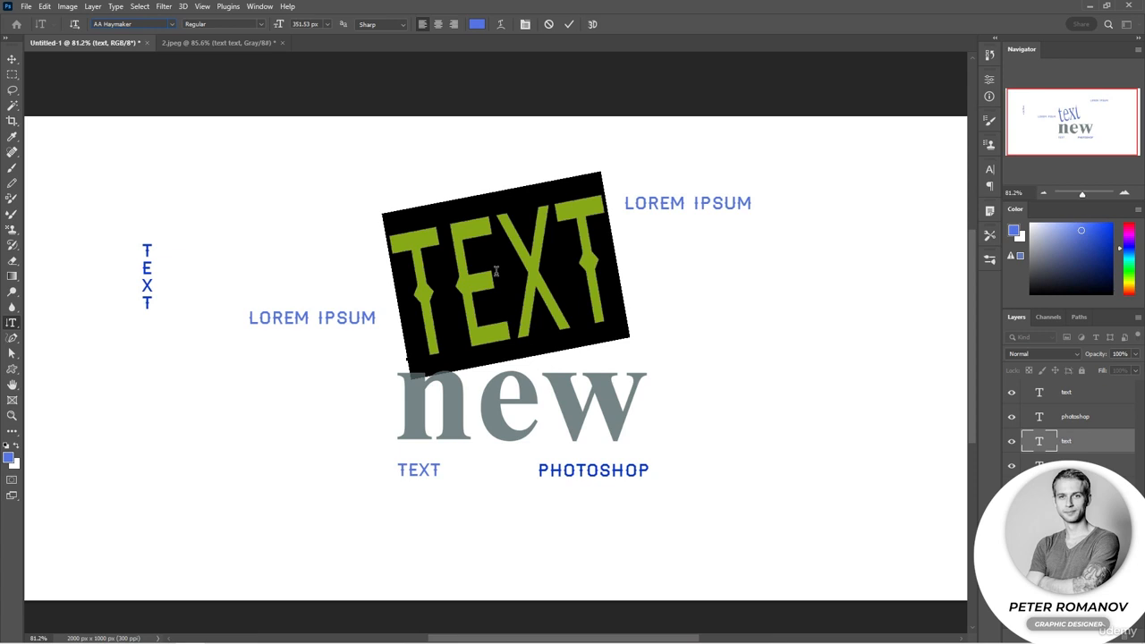
Set the font of the large rotated text to Roboto Regular and commit the edit
left_click(172, 26)
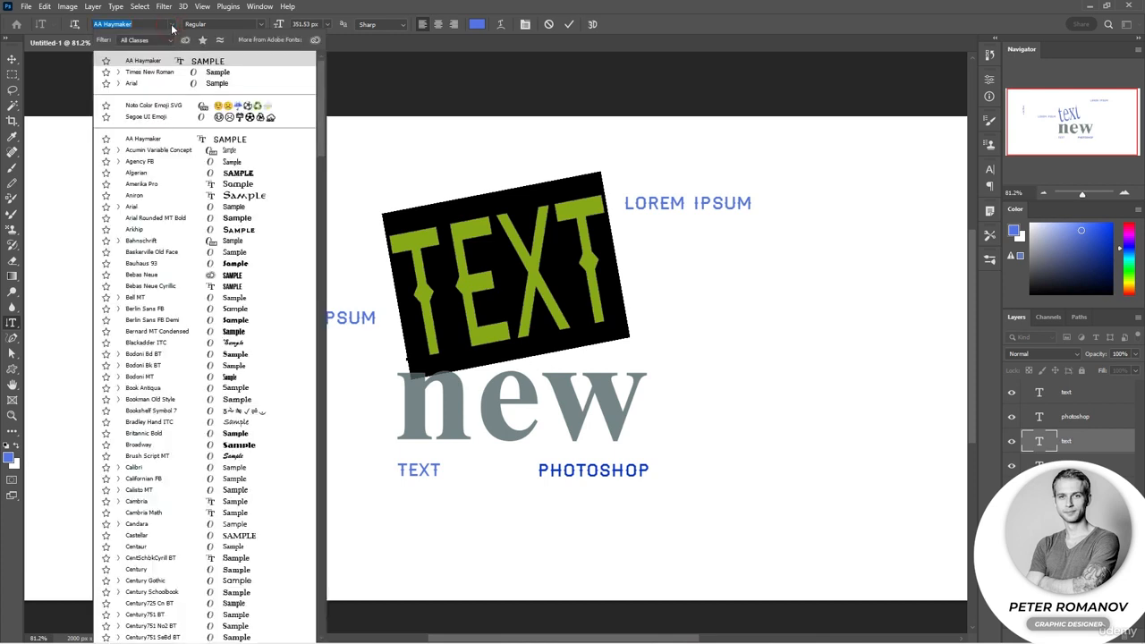
type("robo")
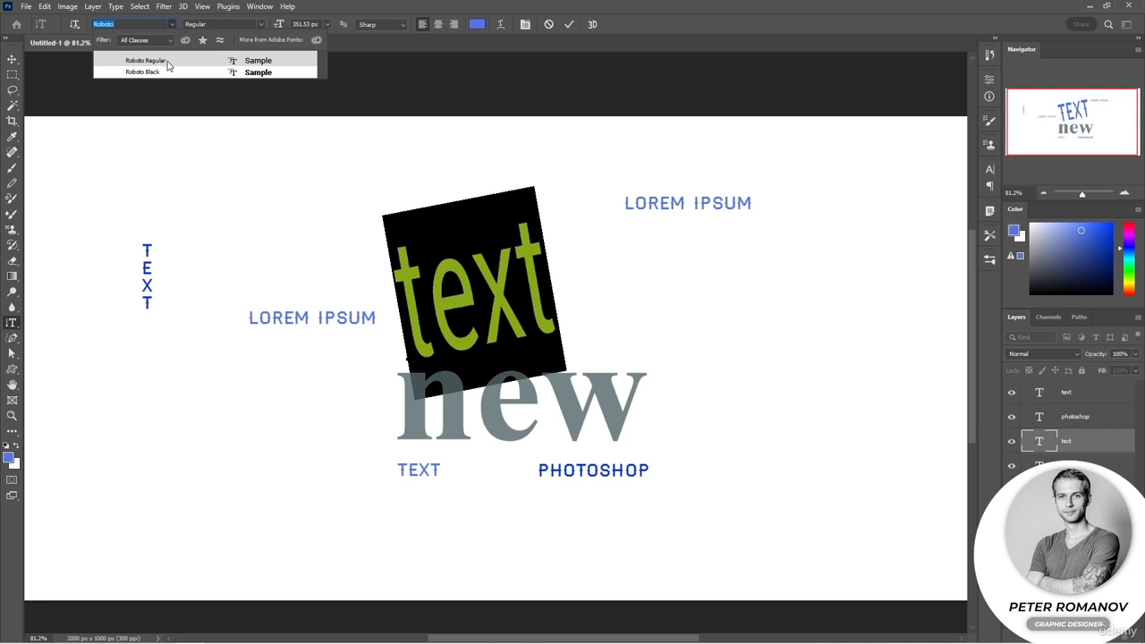
left_click(167, 65)
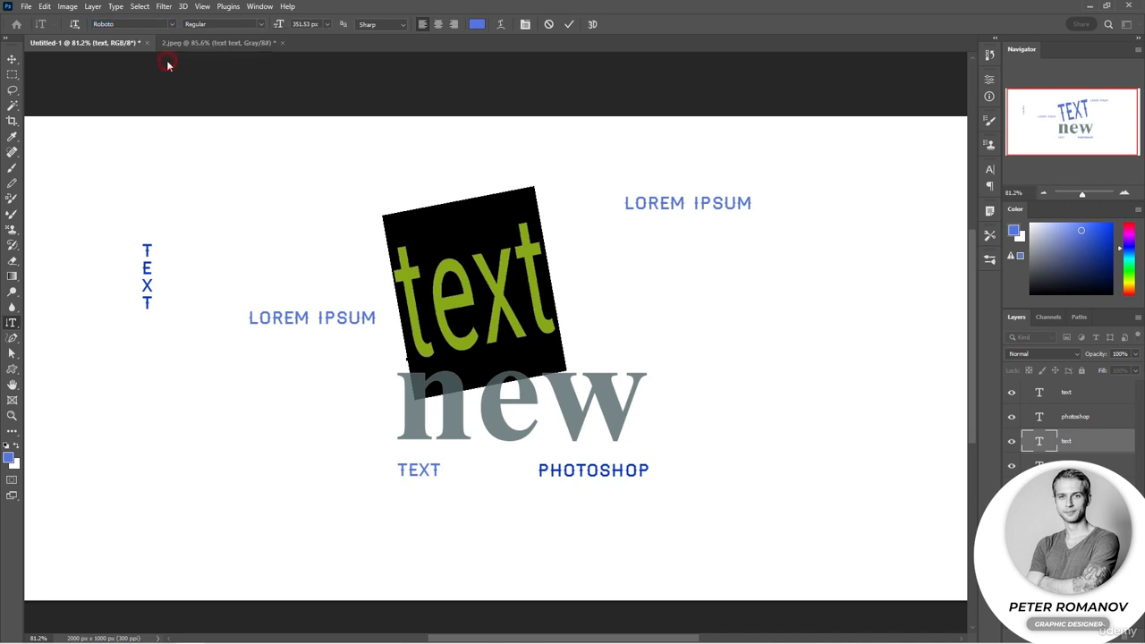
left_click(11, 59)
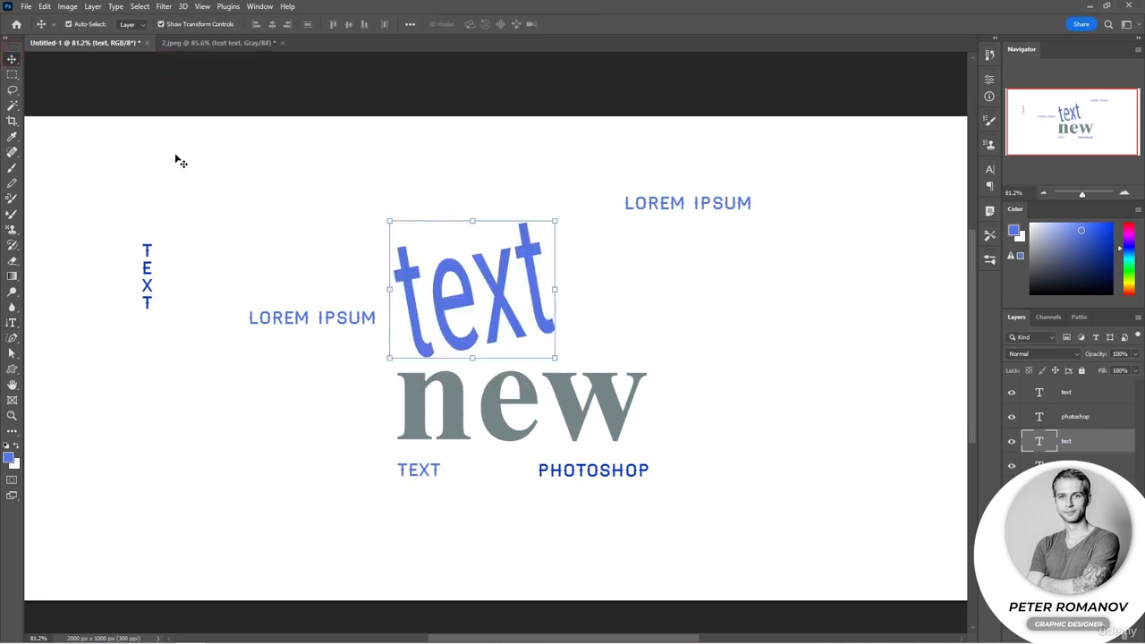
Reselect the large rotated text, check the available Roboto styles, and set its font to Arial Bold Italic
double_click(481, 291)
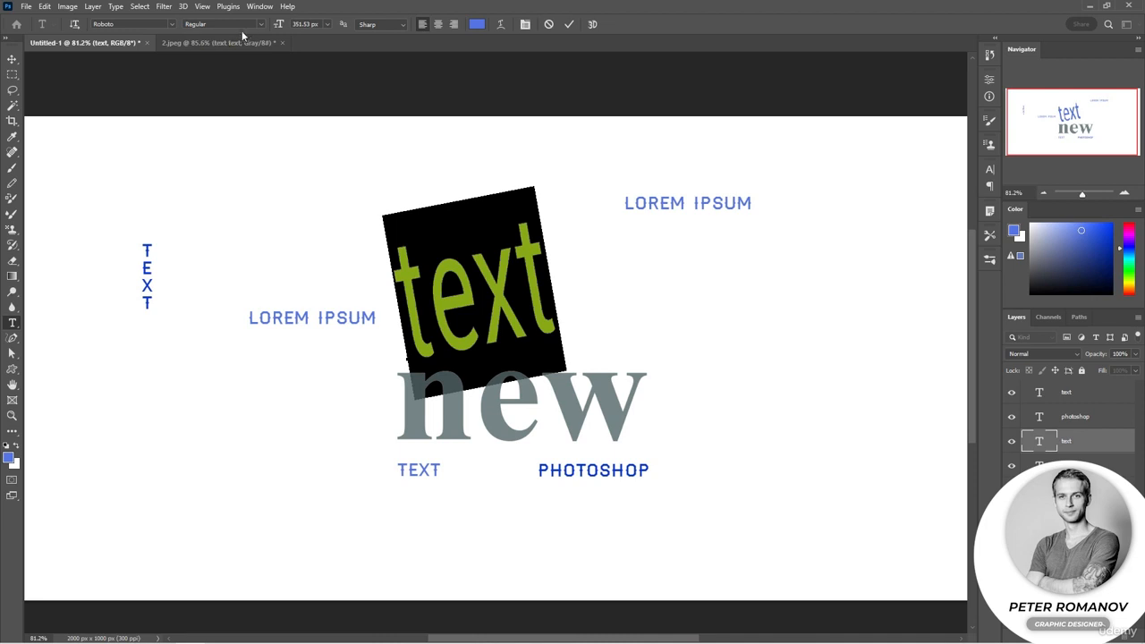
left_click(260, 24)
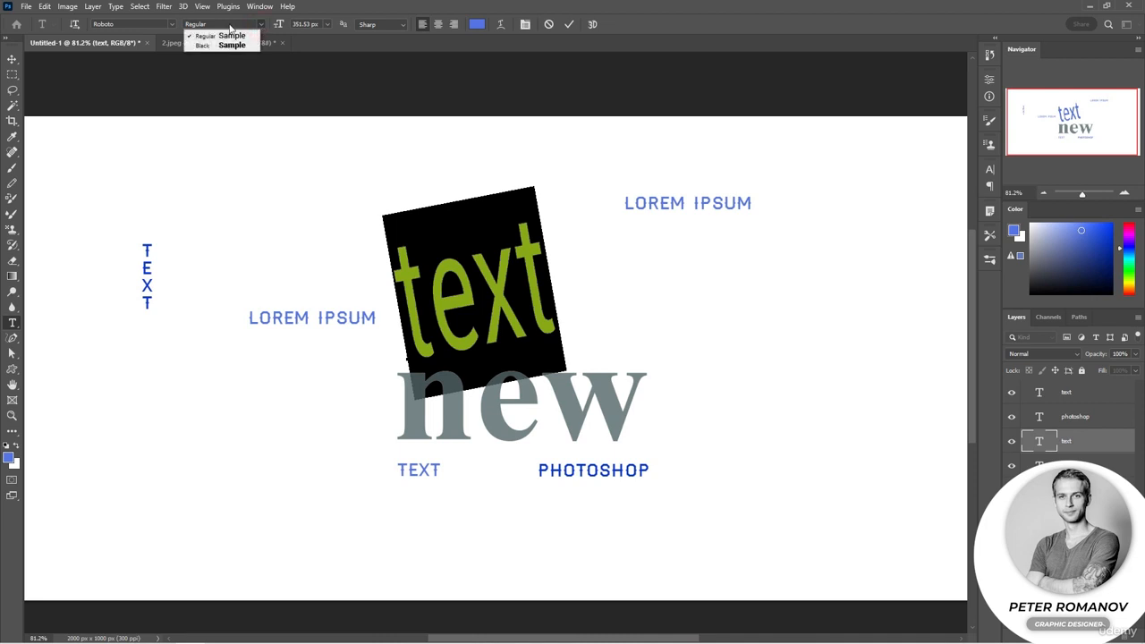
left_click(177, 26)
left_click(175, 24)
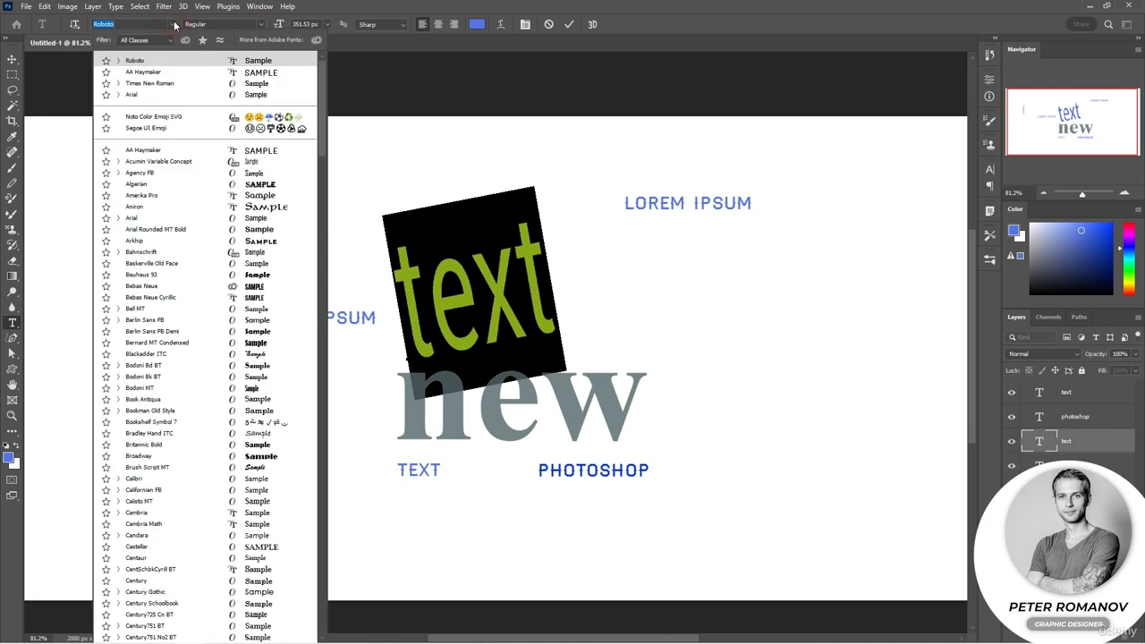
left_click(153, 219)
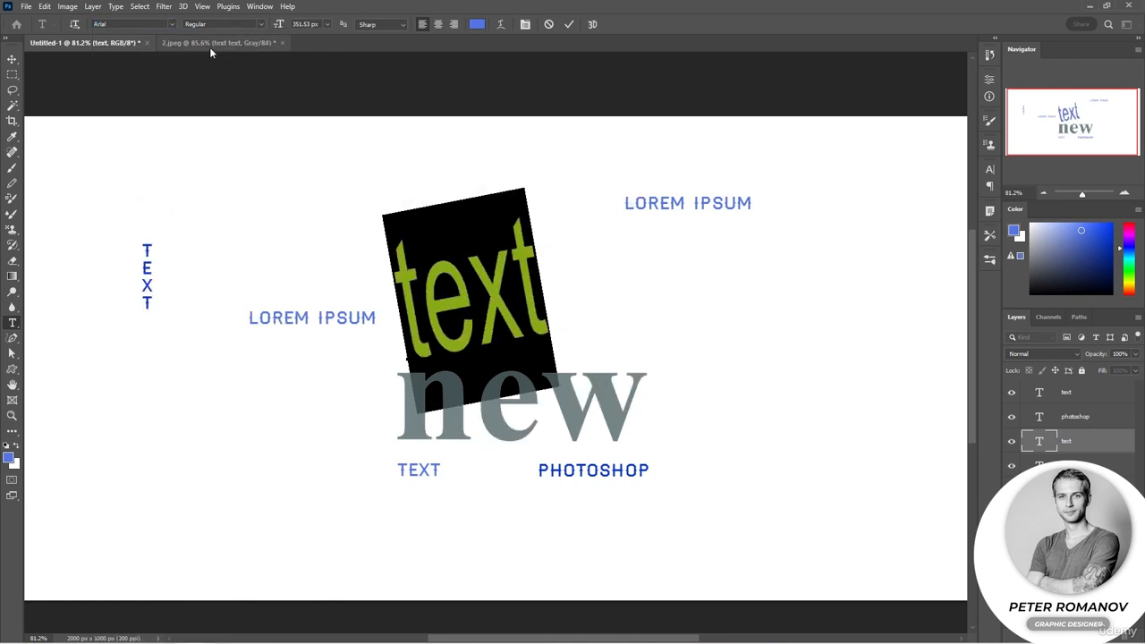
left_click(262, 24)
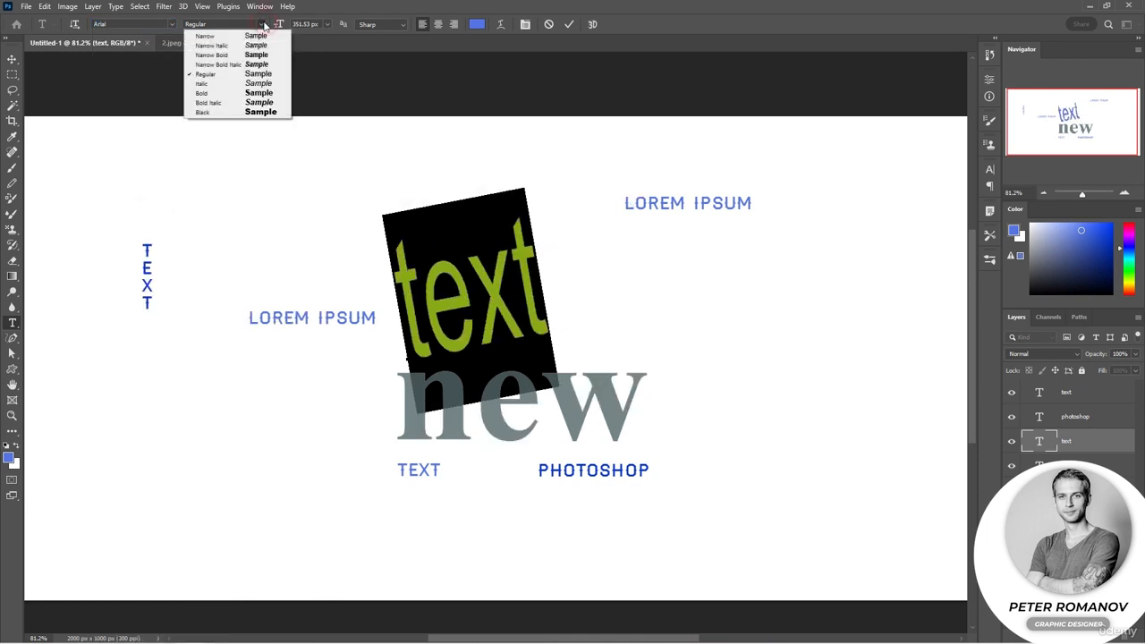
left_click(243, 105)
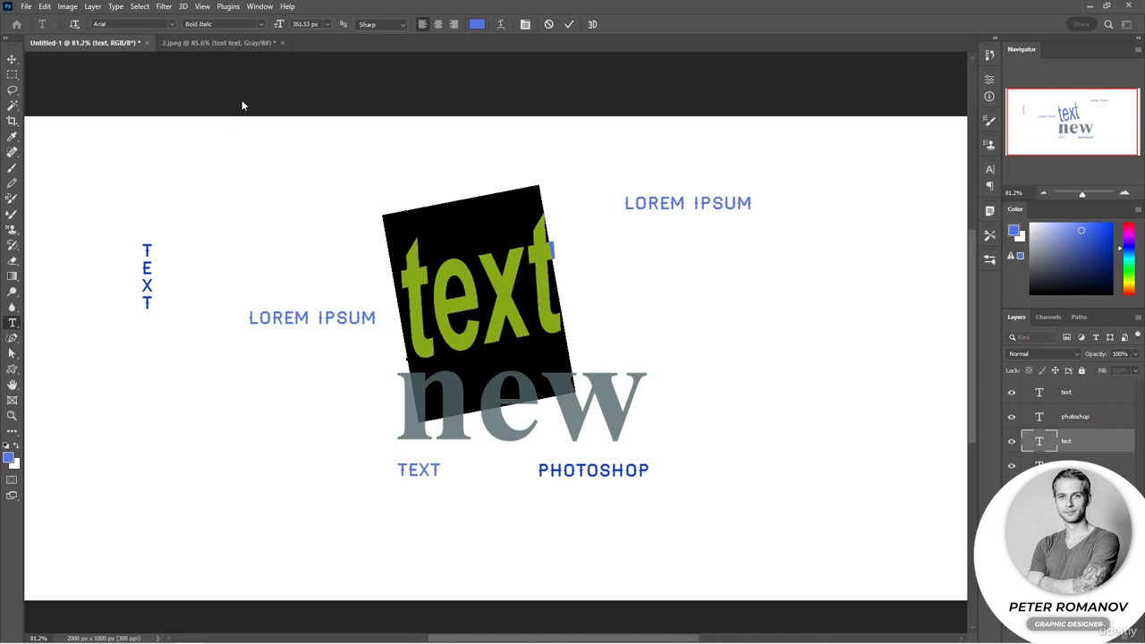
Increase the font size of the selected rotated text to 414 px
left_click(328, 26)
left_click(328, 26)
left_click_drag(277, 26, 318, 48)
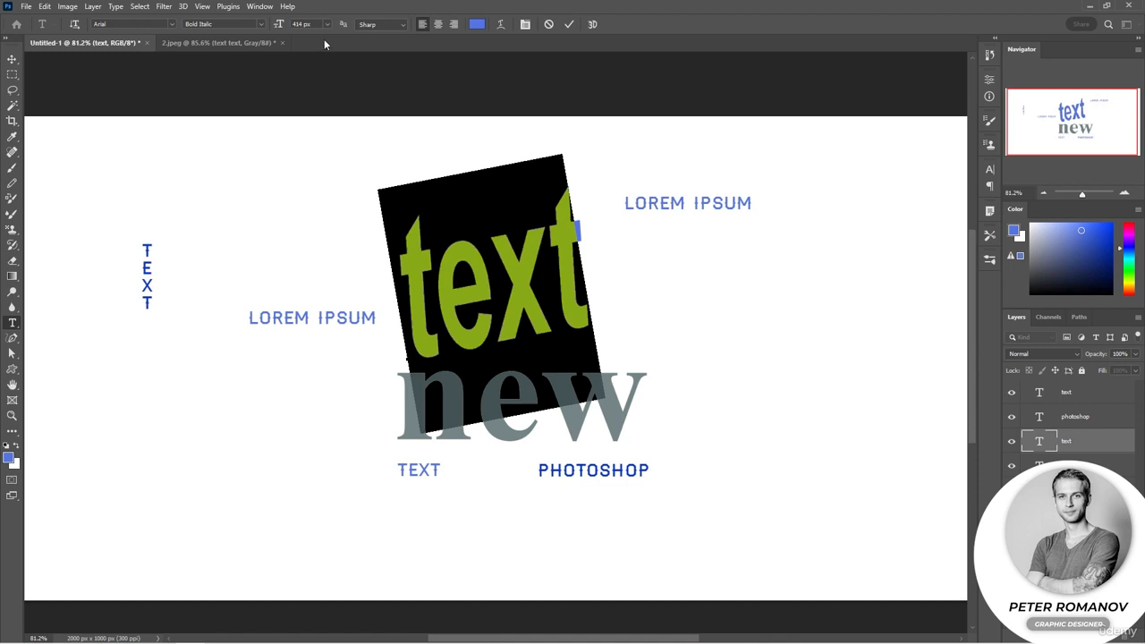
Try the Smooth and Strong anti-aliasing methods on the rotated text and return it to Sharp
left_click(396, 27)
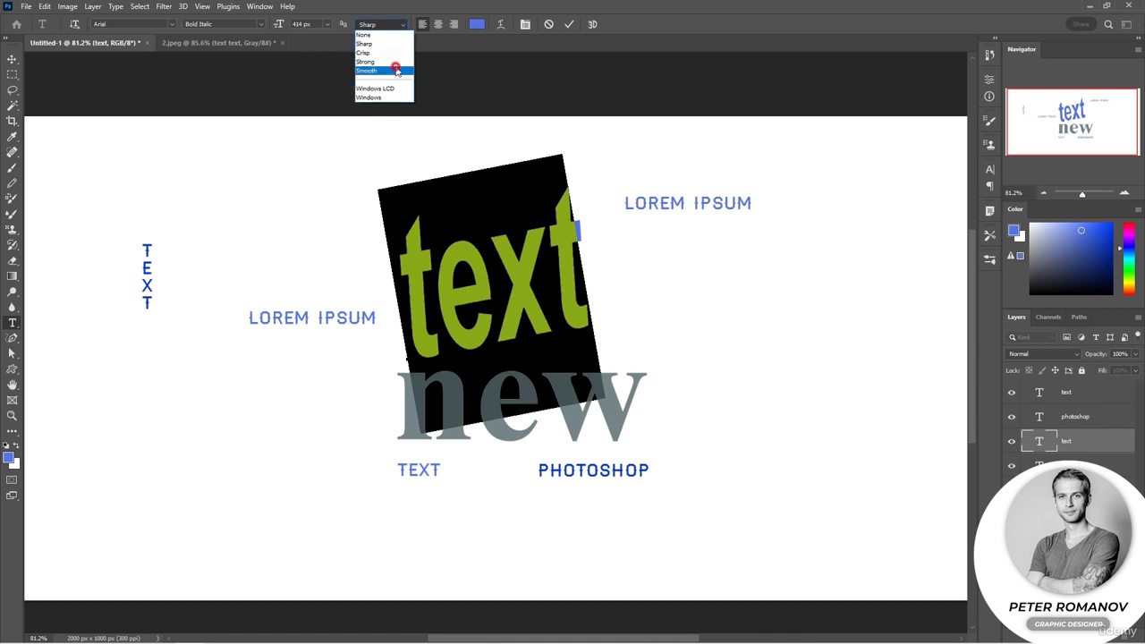
left_click(397, 70)
left_click(399, 27)
left_click(389, 62)
left_click(403, 26)
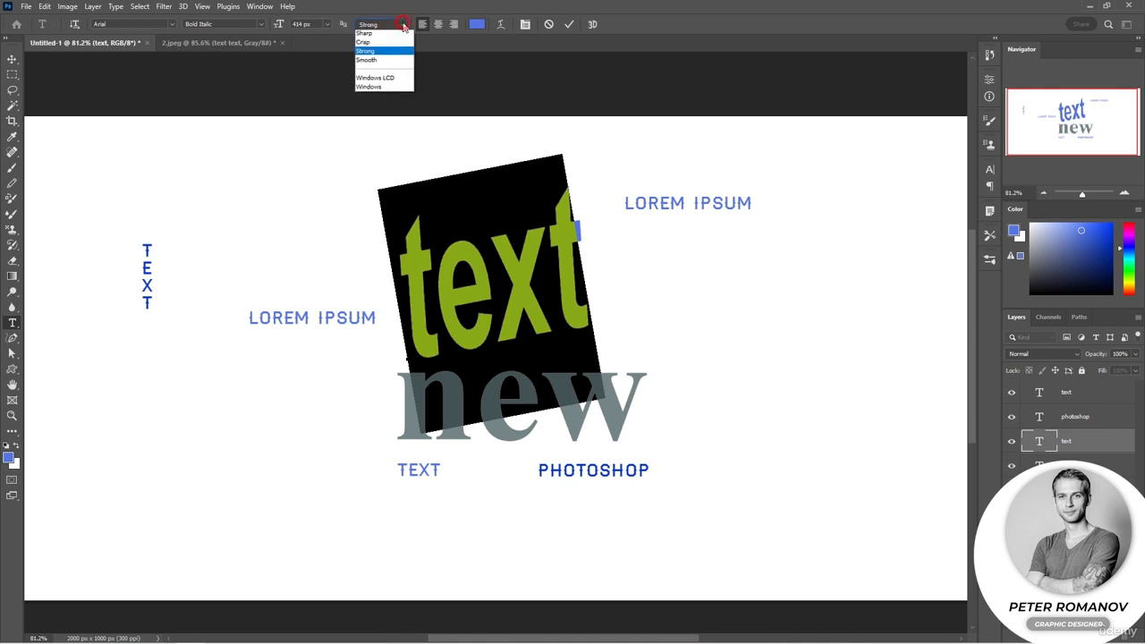
left_click(396, 44)
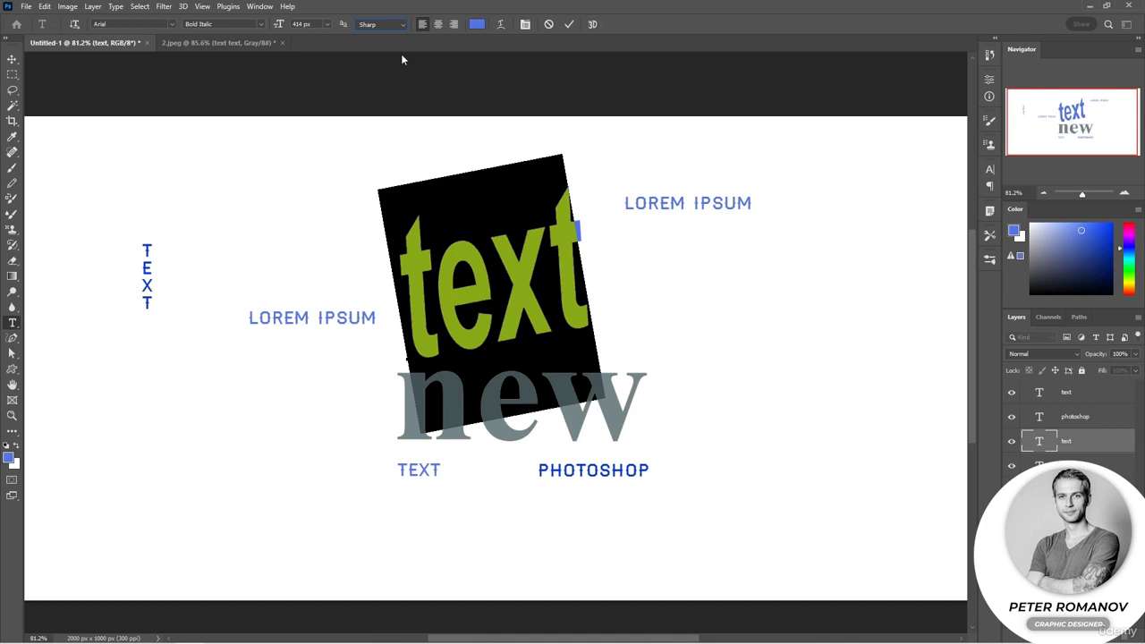
Add an extra "t" to the rotated text so it reads "textt" and commit the edit
left_click(410, 349)
type("t")
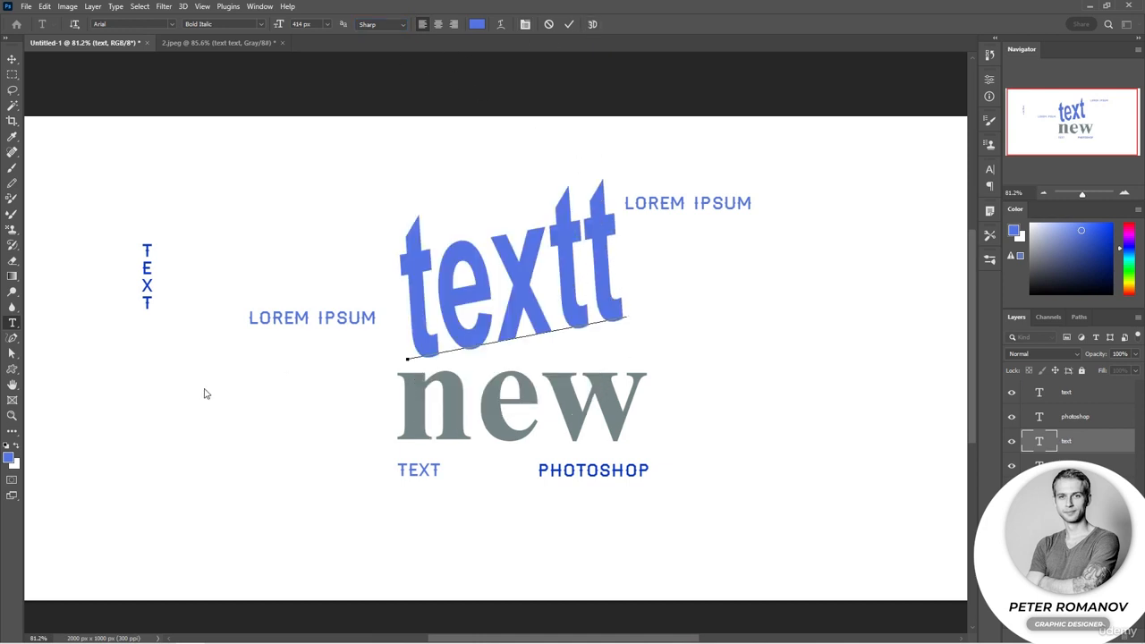
key("ctrl+Return")
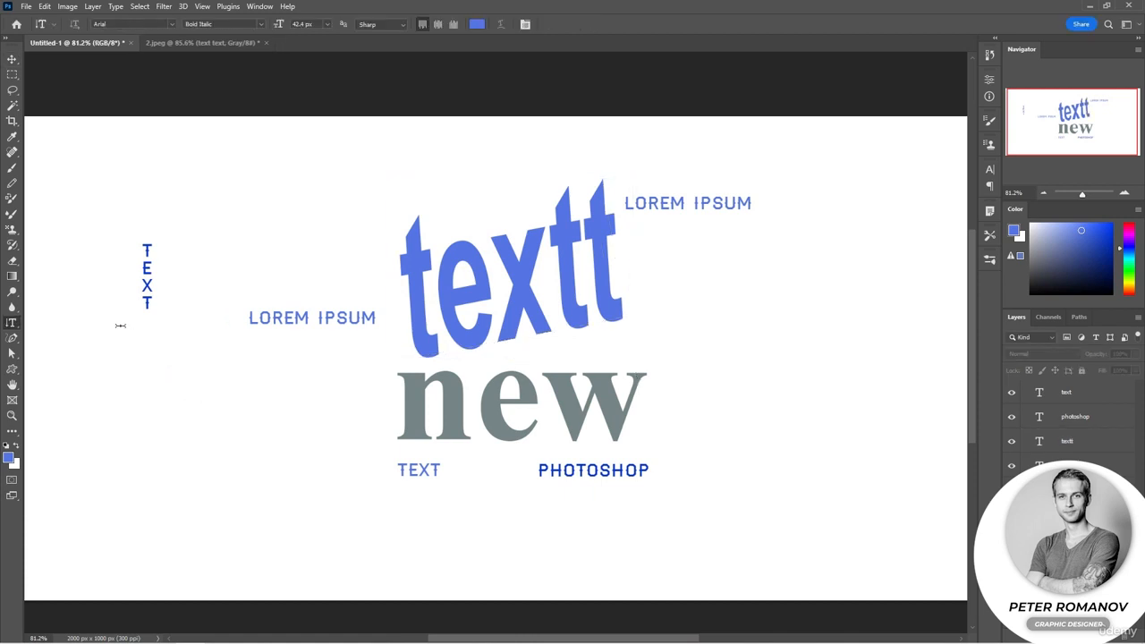
Create a paragraph text box with placeholder text below the vertical "TEXT" using the Horizontal Type tool
right_click(8, 325)
left_click(45, 321)
left_click_drag(70, 356, 360, 565)
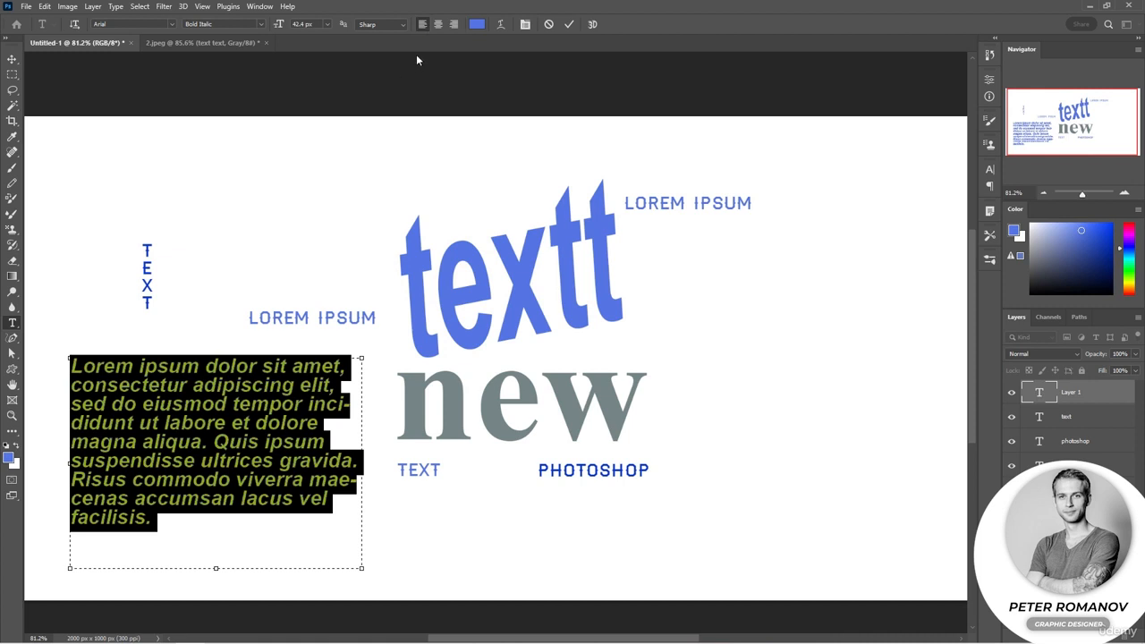
Try centre alignment on the placeholder paragraph and set it to right alignment
left_click(281, 427)
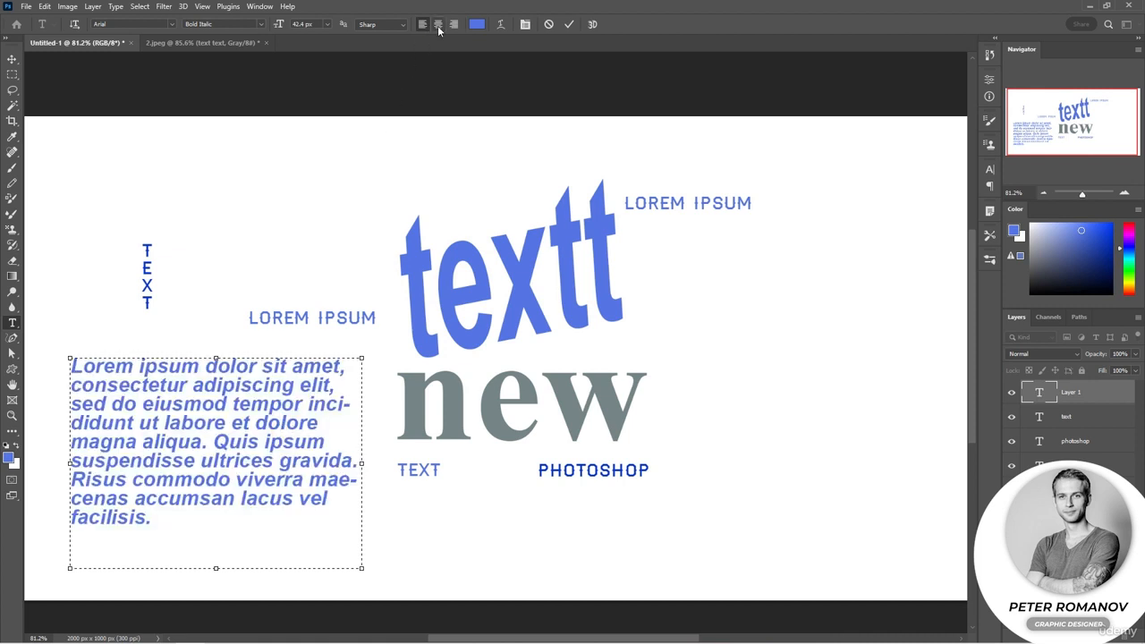
left_click(439, 25)
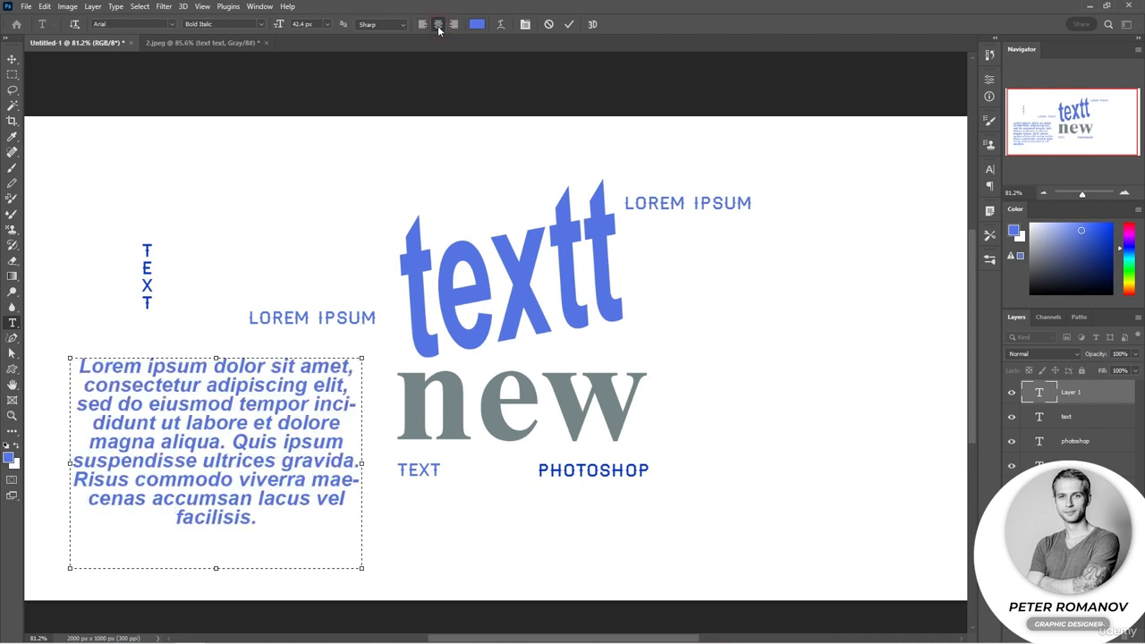
left_click(453, 24)
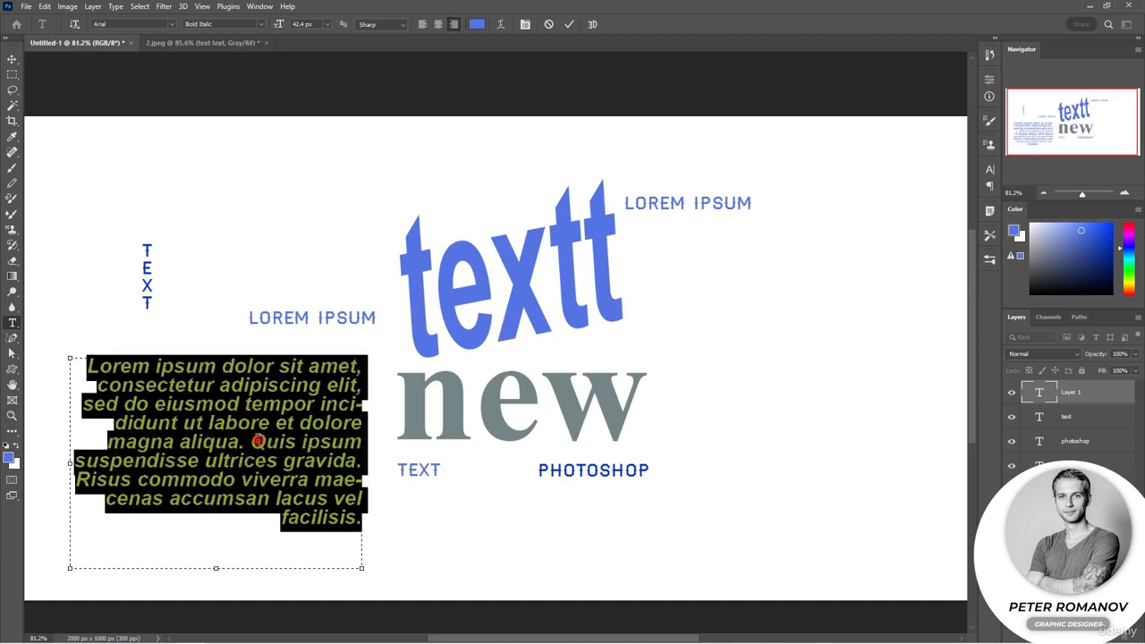
Set the placeholder paragraph's text colour to red e45656 and commit the text
left_click(476, 24)
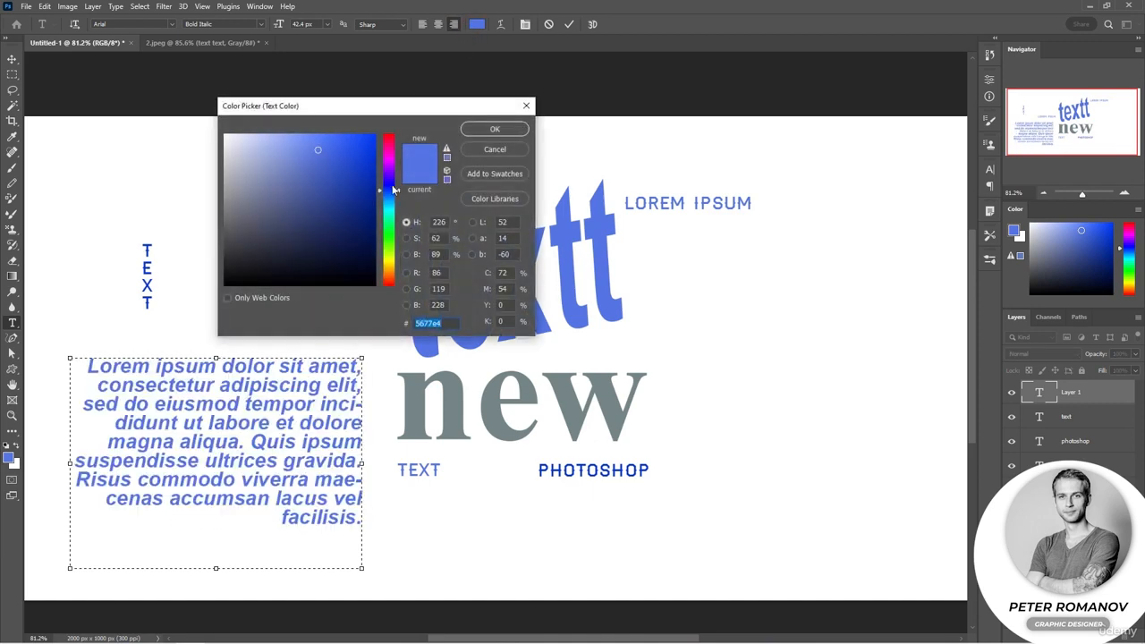
left_click_drag(396, 193, 392, 295)
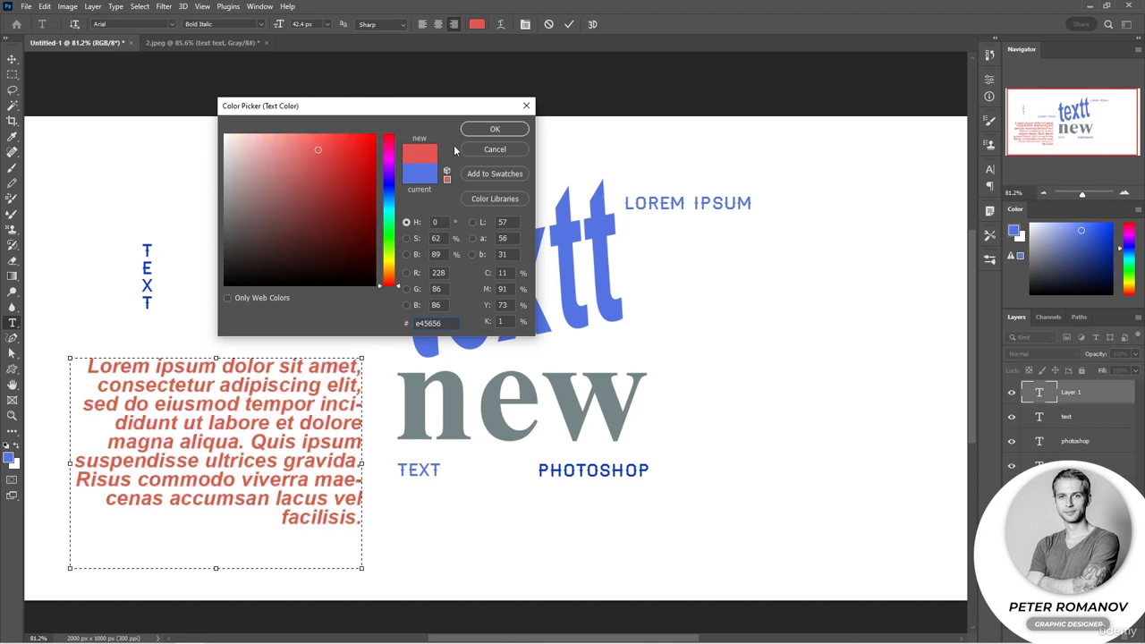
left_click(476, 130)
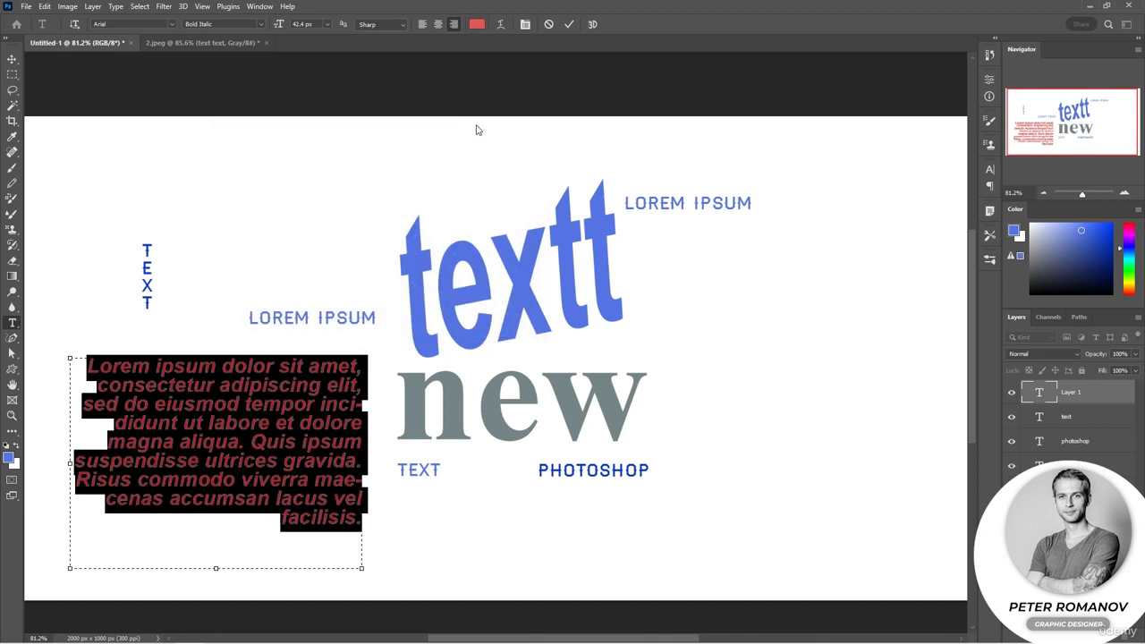
left_click(386, 254)
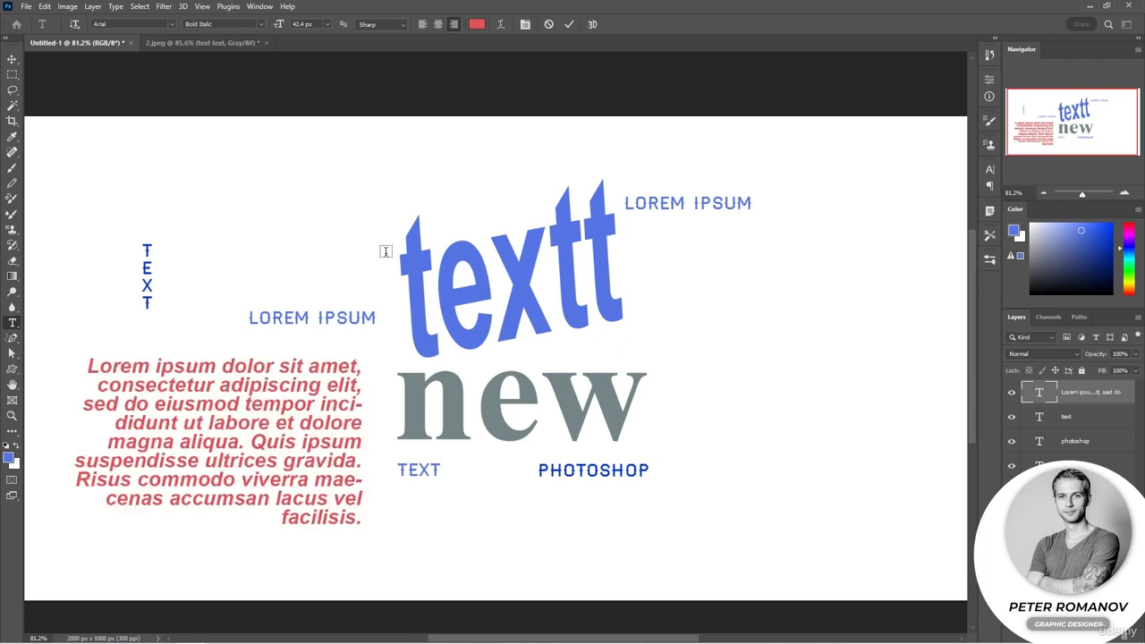
triple_click(204, 436)
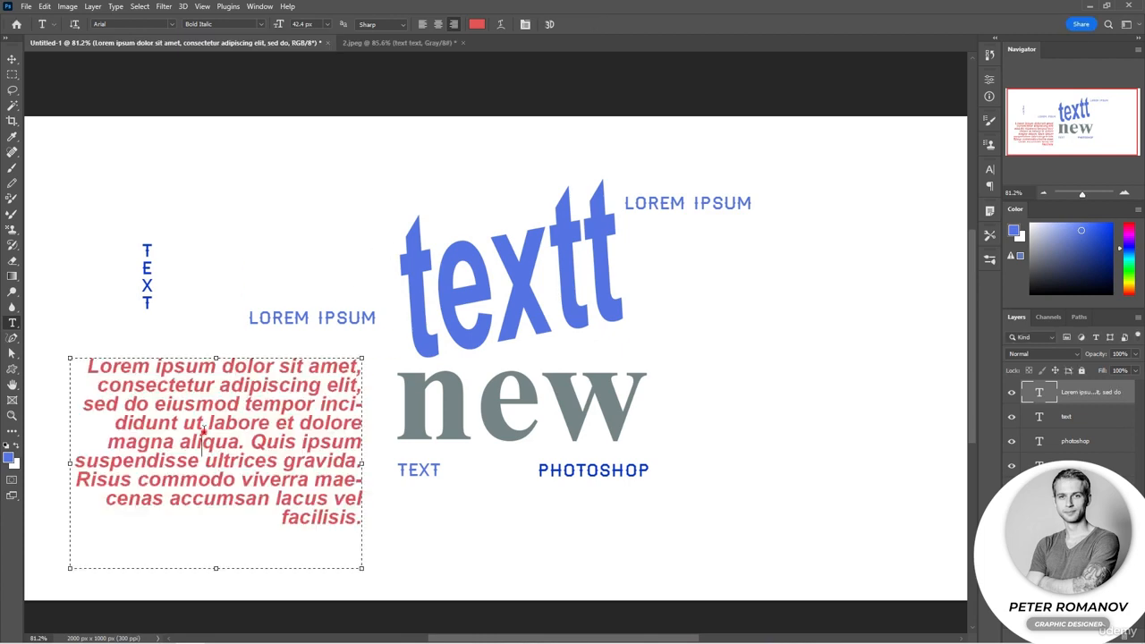
left_click(204, 432)
left_click(335, 229)
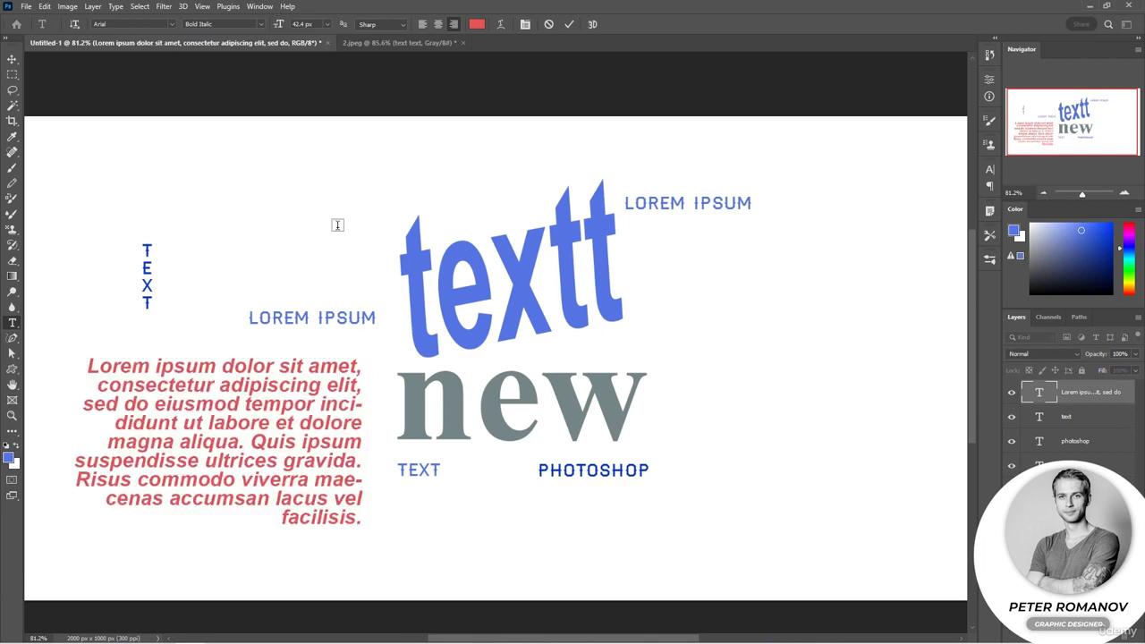
Switch to the 2.jpeg document and capitalise the first letter of its text so it reads "Text text"
left_click(373, 44)
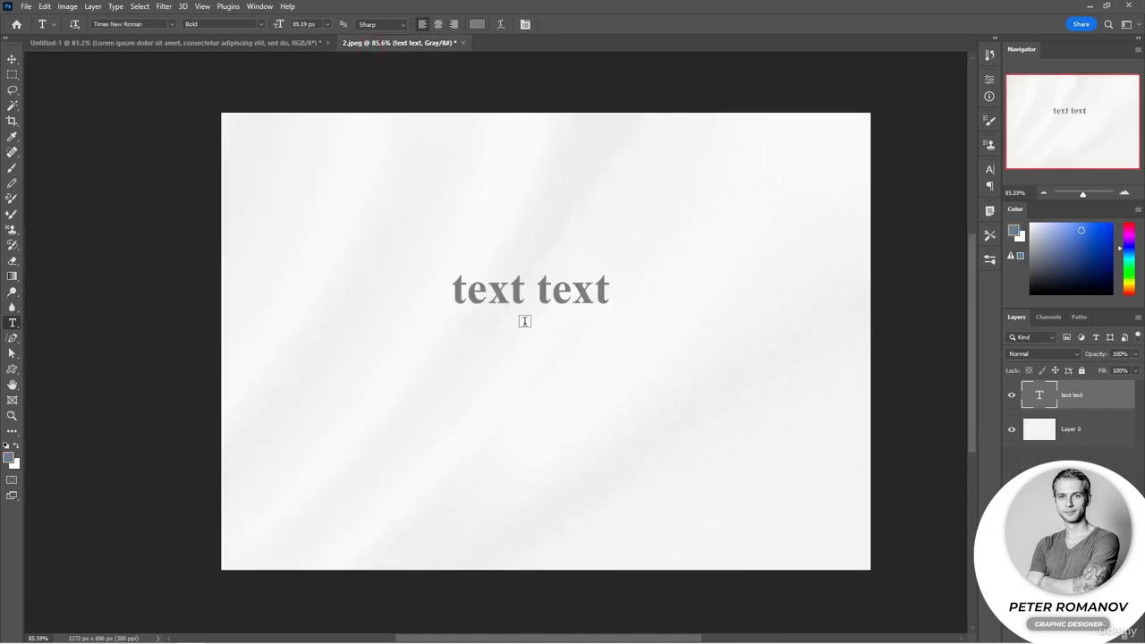
left_click(527, 289)
double_click(529, 289)
left_click(529, 288)
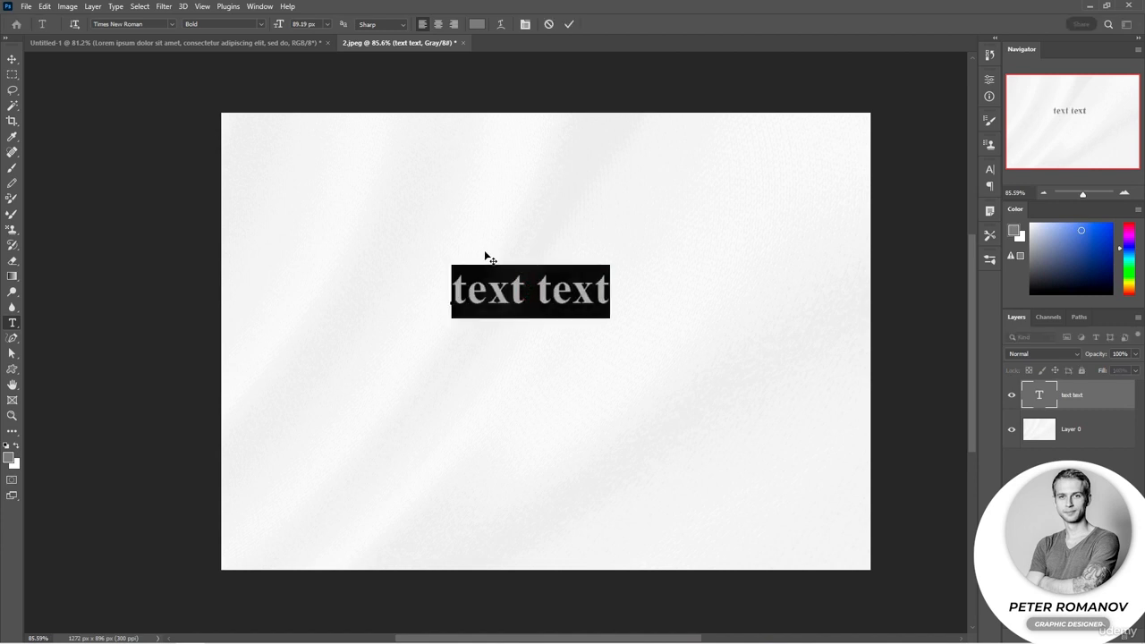
left_click_drag(465, 301, 452, 303)
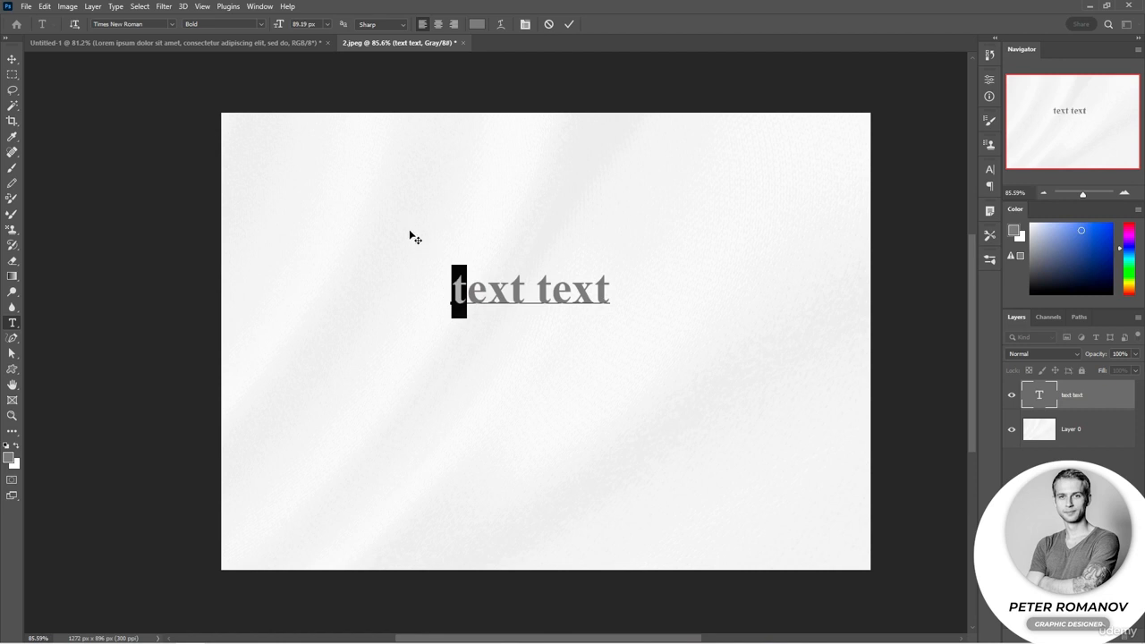
type("T")
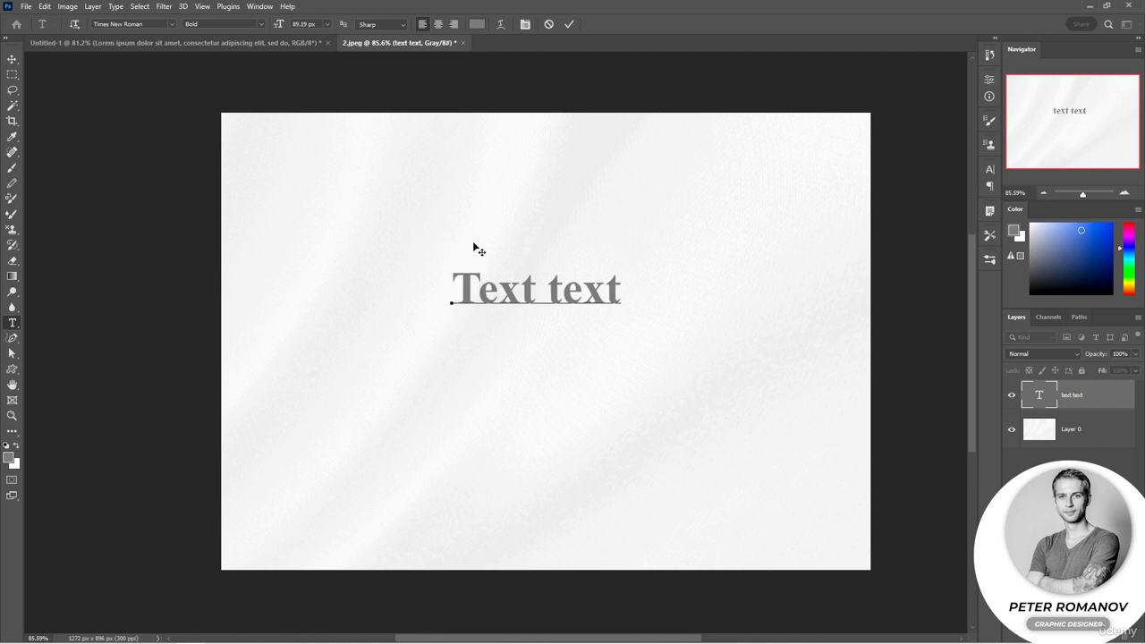
Try an Arc warp on the whole "Text text" line with bend +57%, horizontal distortion -28% and vertical distortion -25%
left_click(528, 289)
double_click(527, 291)
triple_click(527, 291)
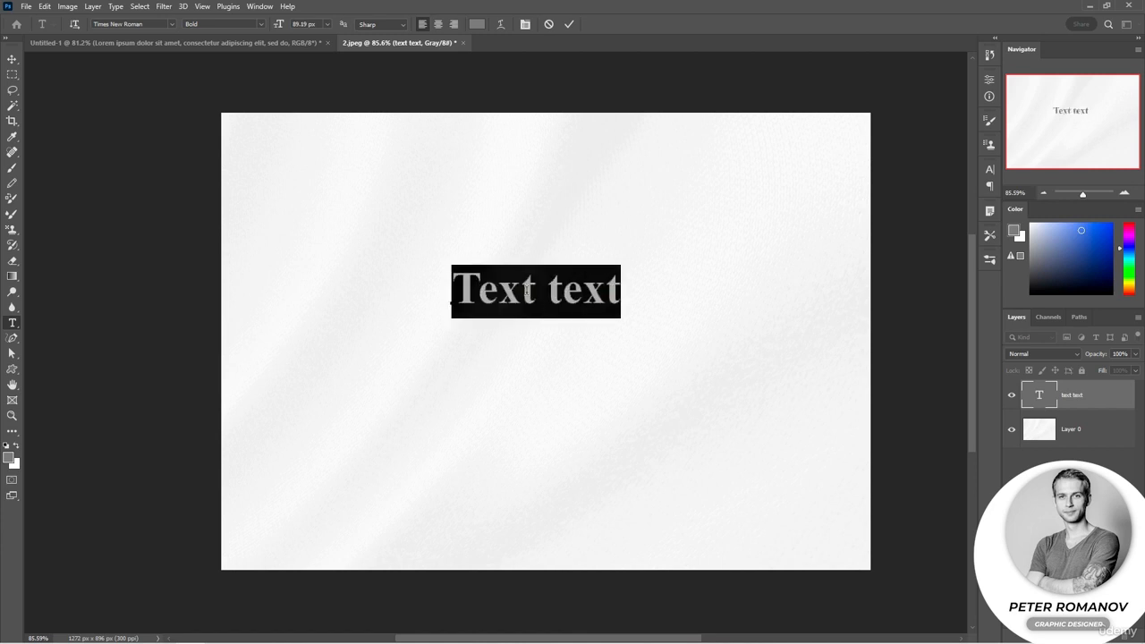
left_click(502, 27)
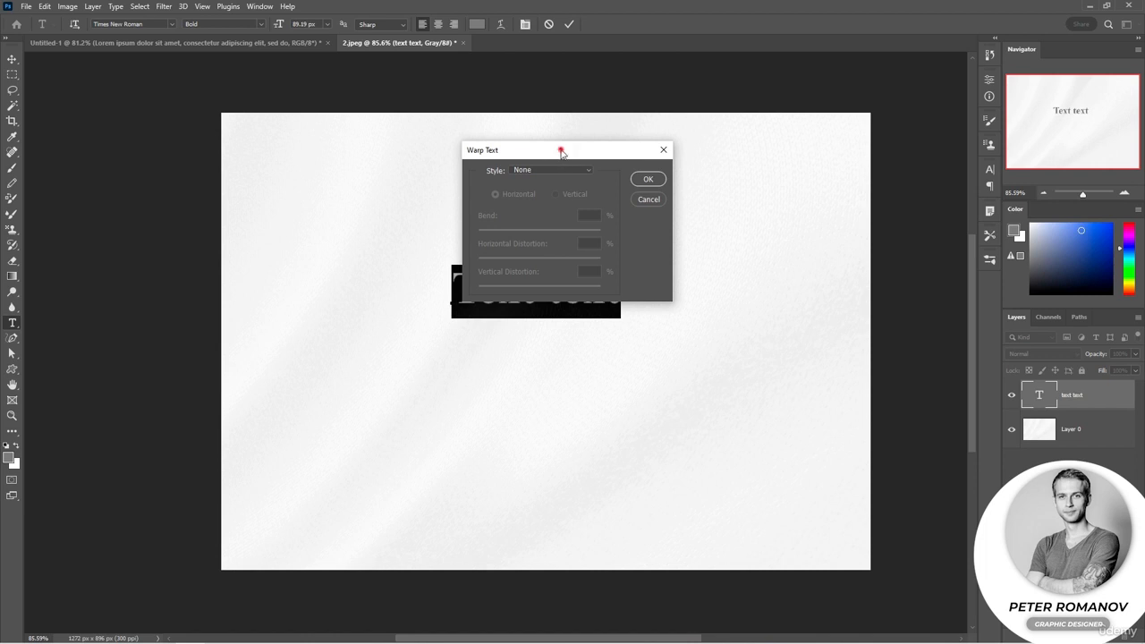
left_click_drag(561, 152, 583, 397)
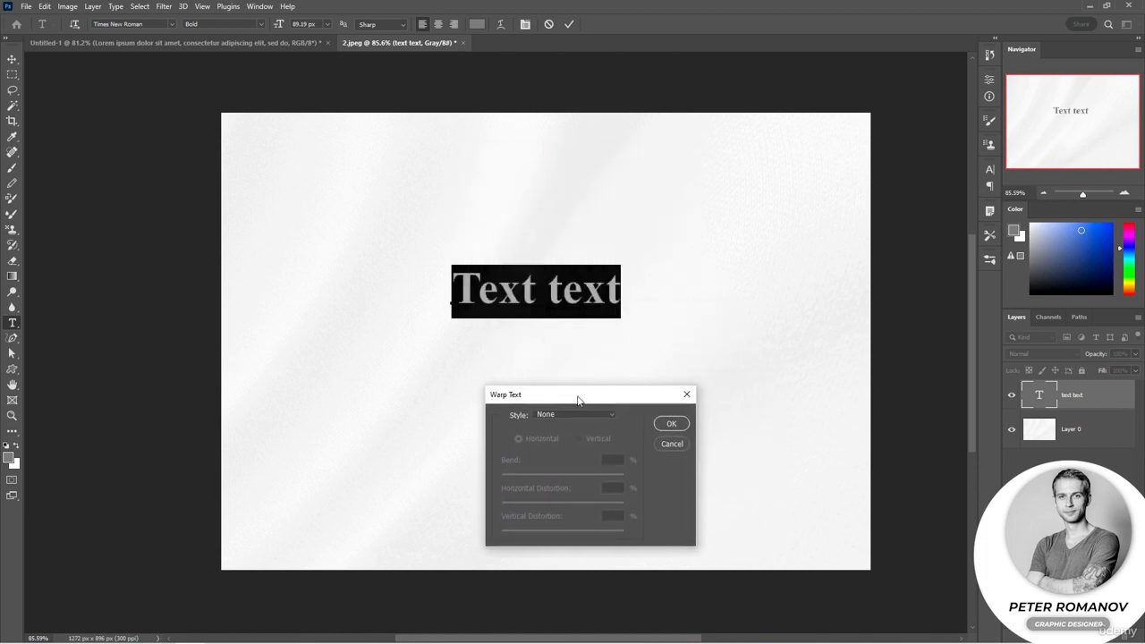
left_click(578, 414)
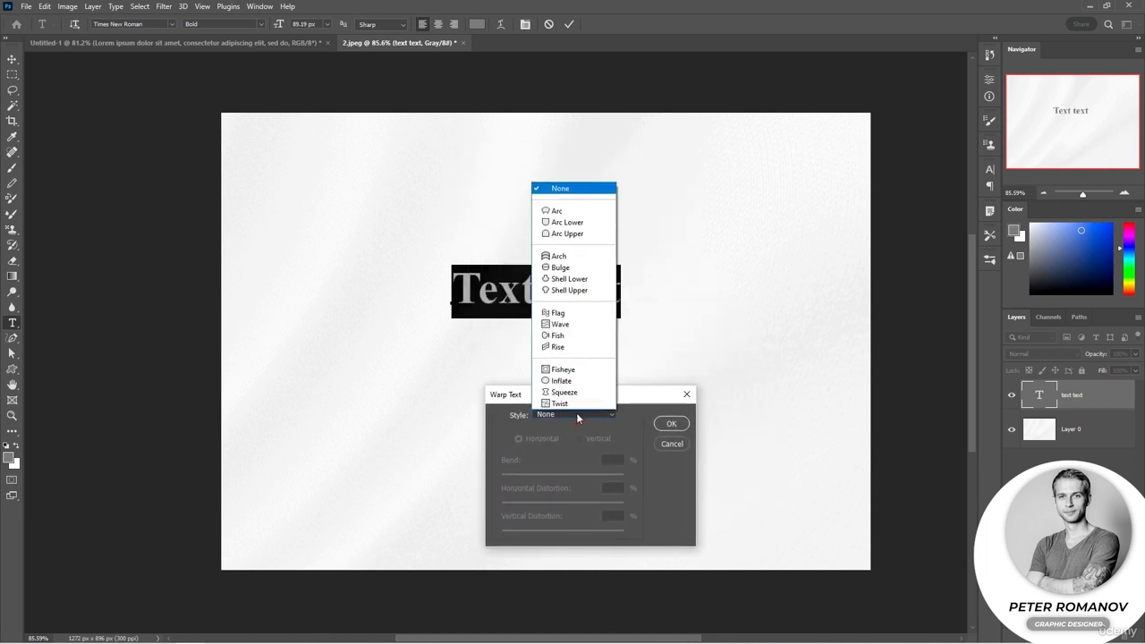
left_click(581, 211)
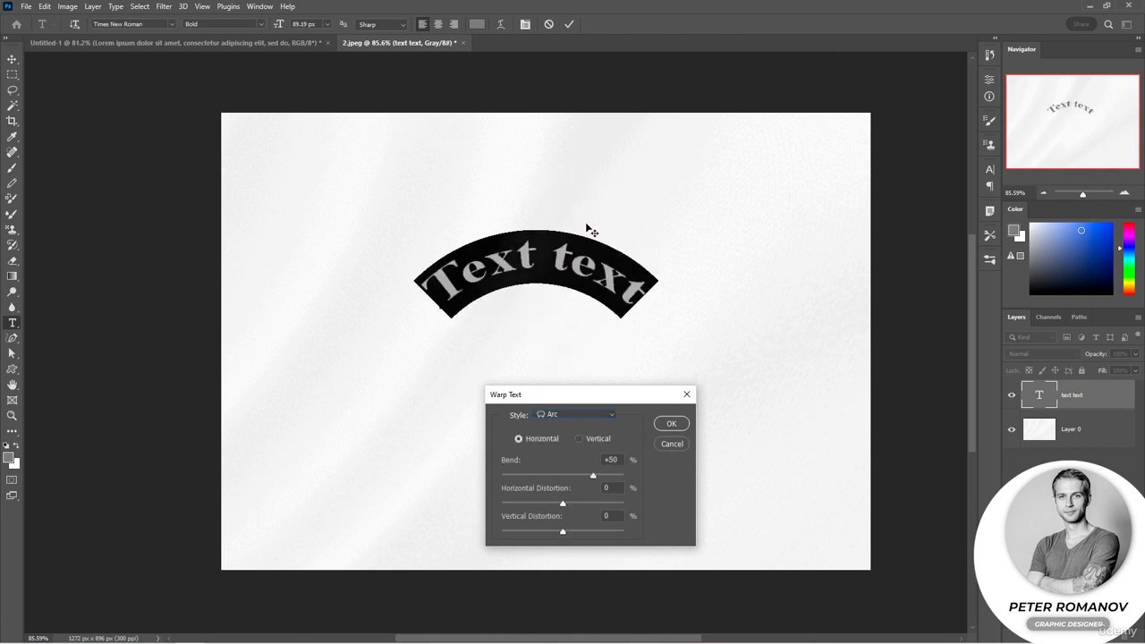
left_click_drag(589, 475, 548, 530)
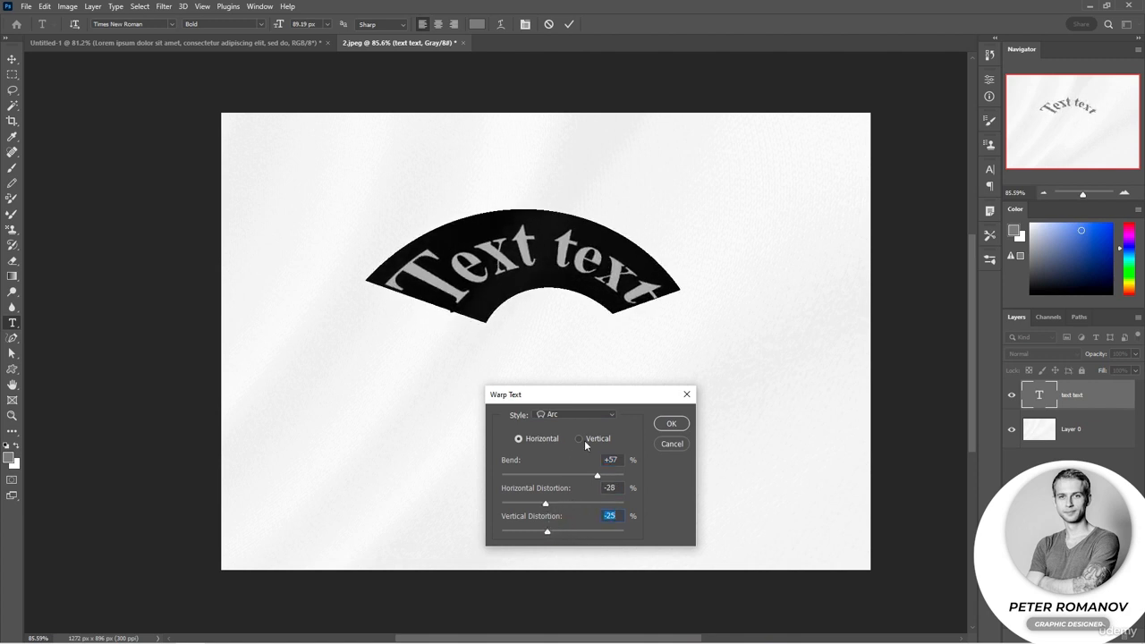
left_click(671, 424)
left_click(679, 414)
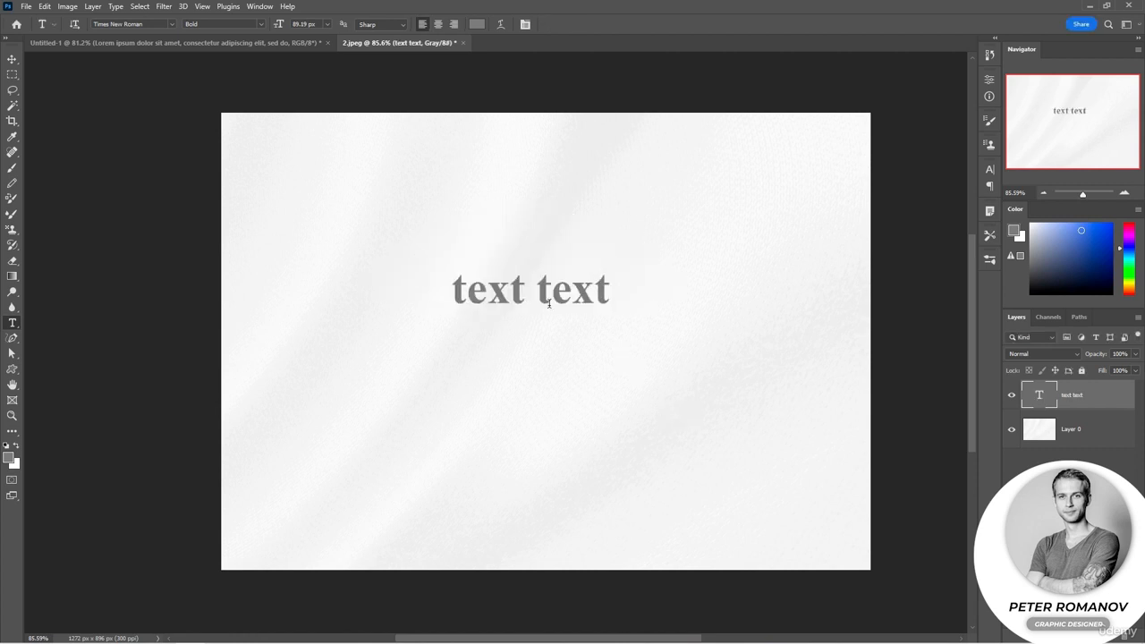
Warp the whole "text text" line with the Flag style, bend -58%, horizontal distortion +36%, vertical distortion +10%, and commit the text
triple_click(551, 301)
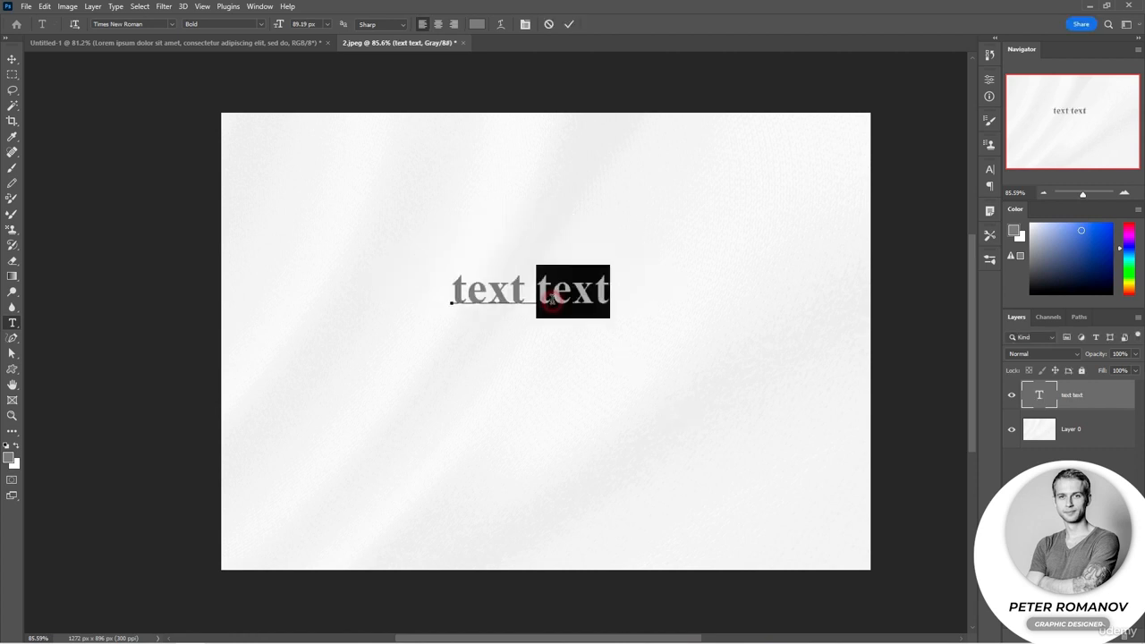
left_click(500, 25)
left_click(578, 417)
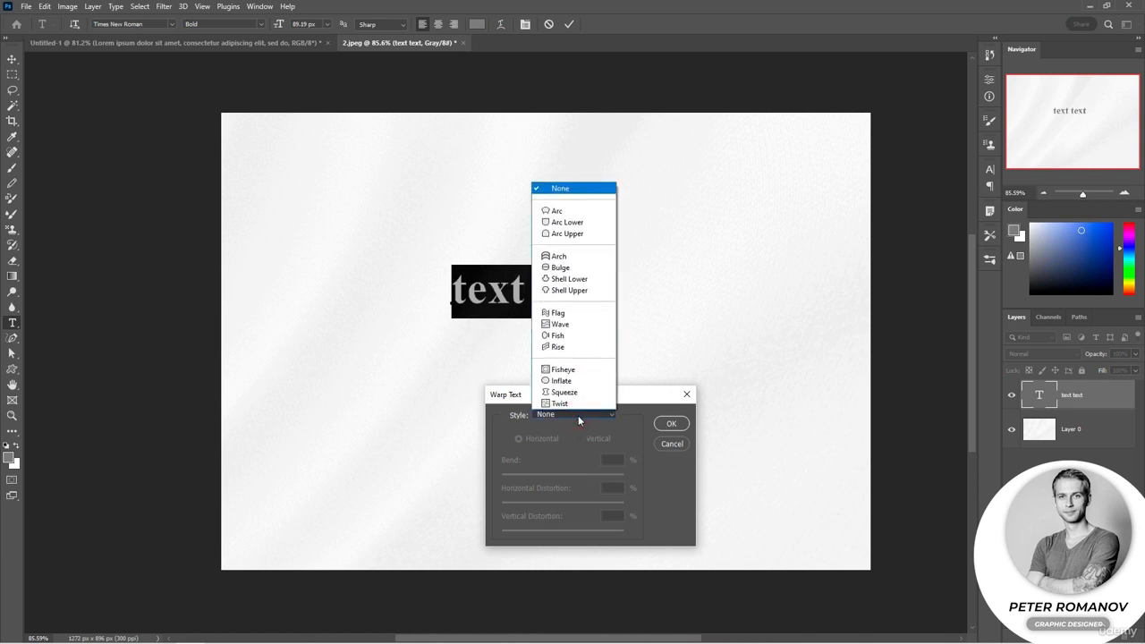
left_click(582, 313)
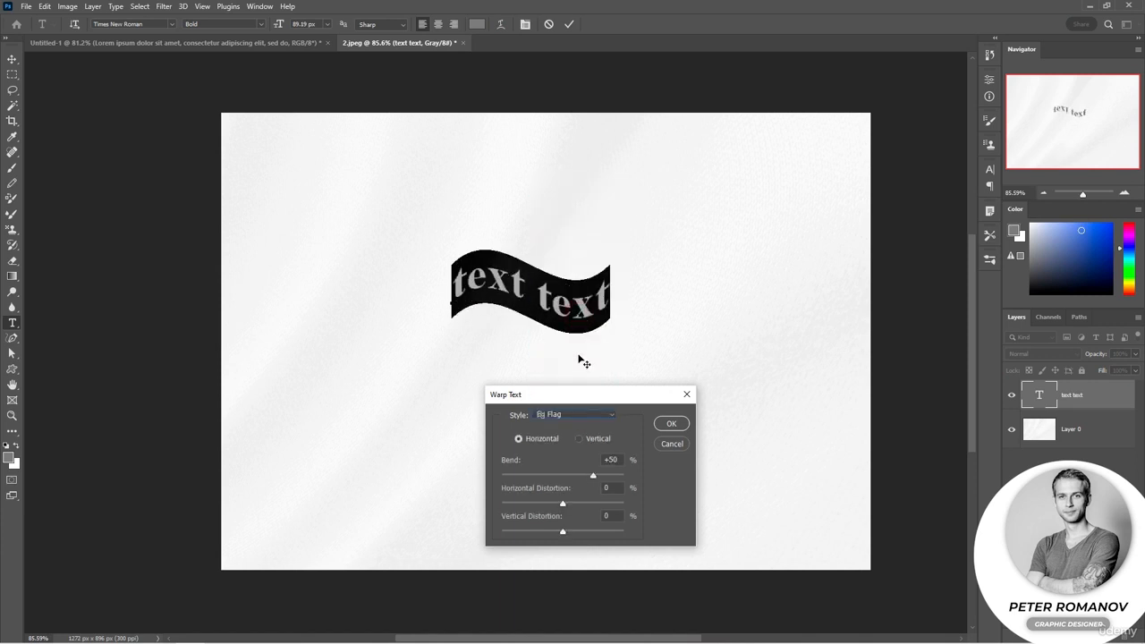
mouse_move(592, 477)
left_mouse_down()
mouse_move(488, 474)
mouse_move(536, 476)
mouse_move(538, 503)
mouse_move(517, 501)
mouse_move(592, 496)
mouse_move(569, 490)
mouse_move(584, 488)
left_mouse_up()
left_click(563, 530)
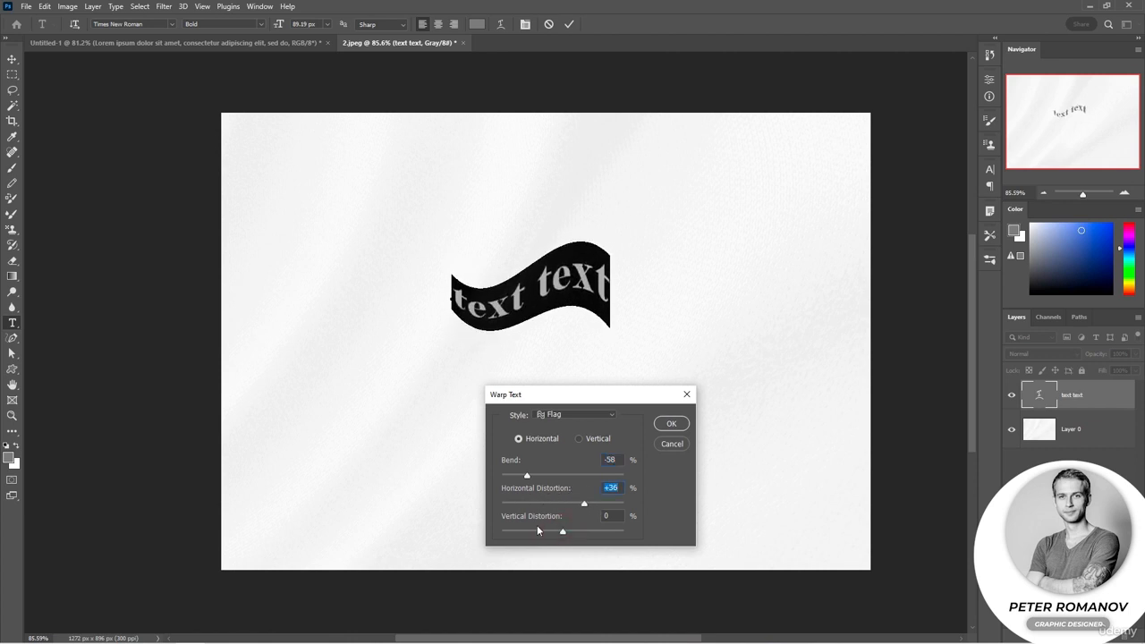
mouse_move(561, 531)
left_mouse_down()
mouse_move(538, 528)
mouse_move(568, 532)
left_mouse_up()
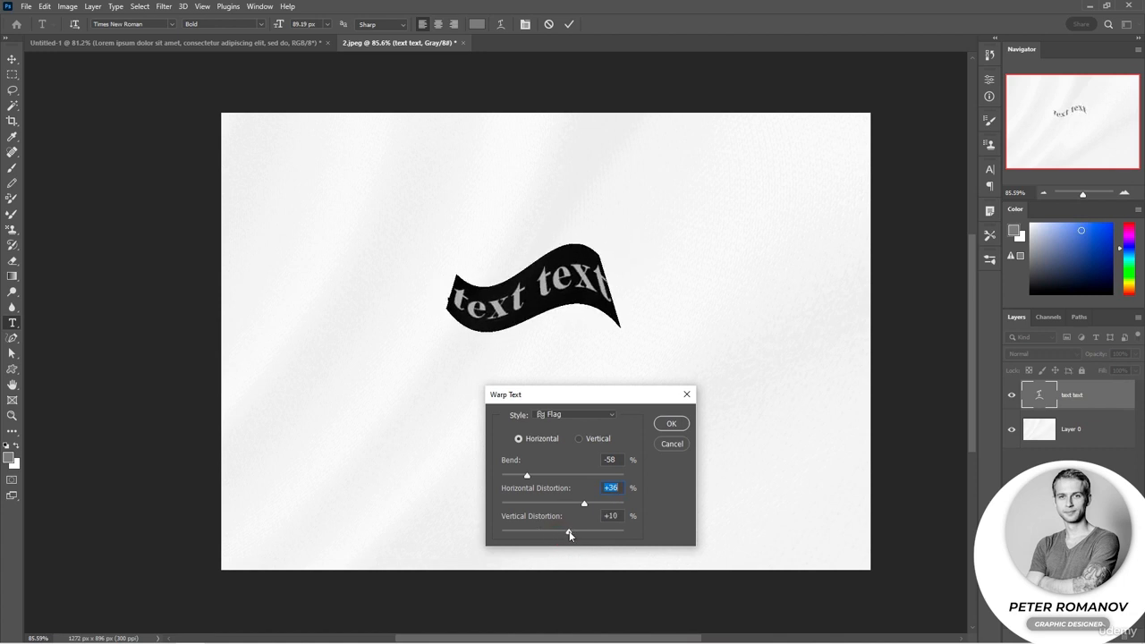
left_click(666, 424)
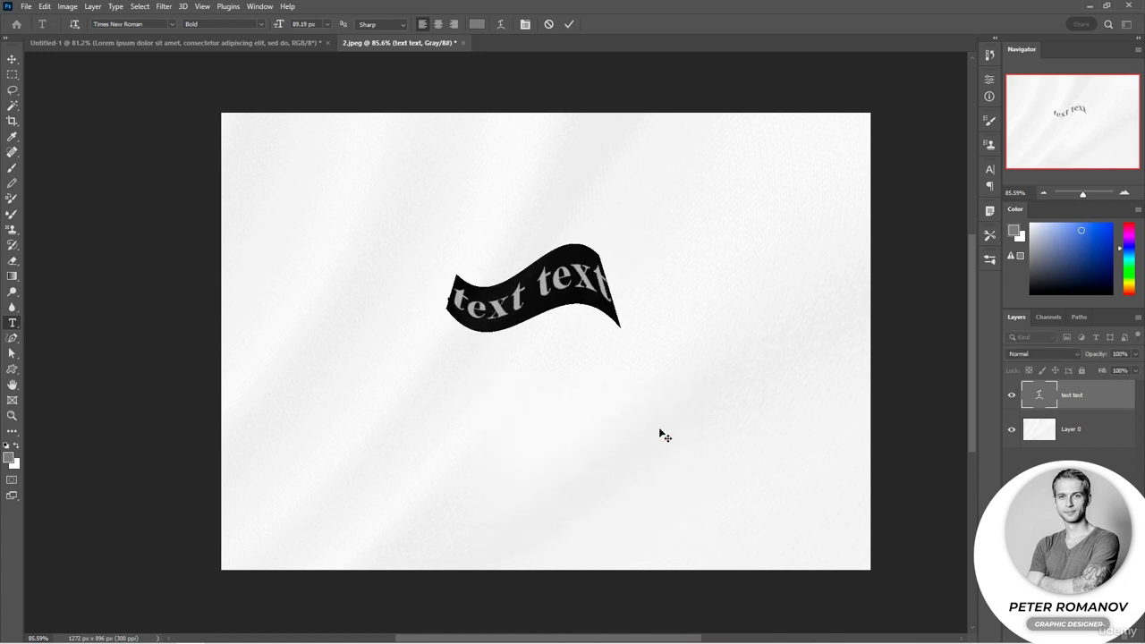
left_click(658, 432)
left_click(659, 436)
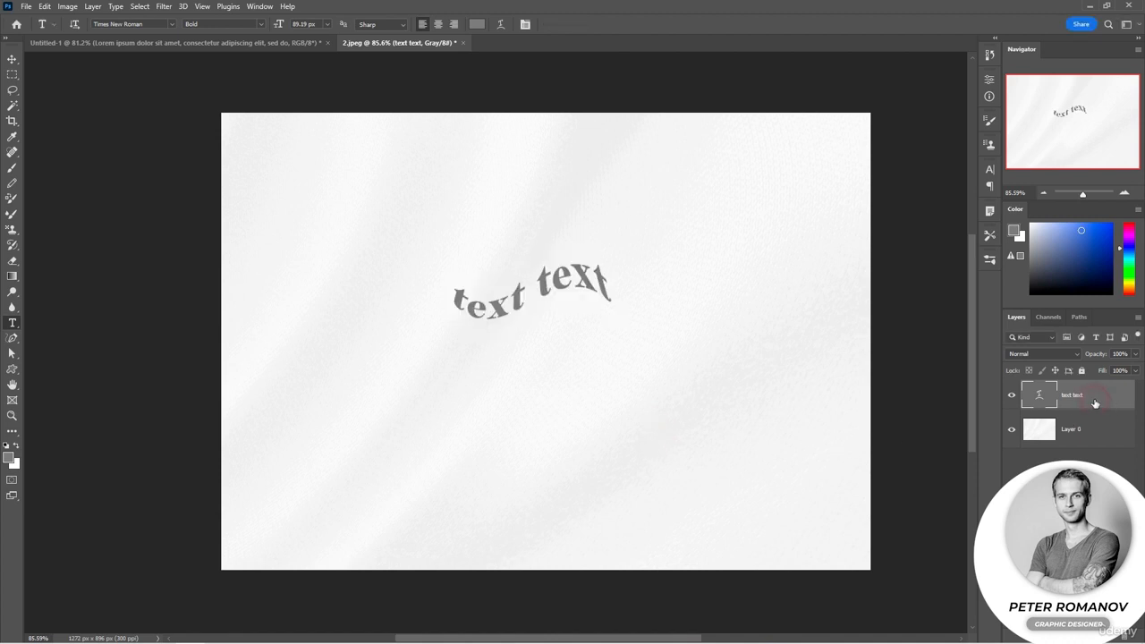
Add a Bevel & Emboss effect to the "text text" layer, trying out Gradient Overlay and Outer Glow without keeping them
double_click(1094, 403)
left_click(685, 259)
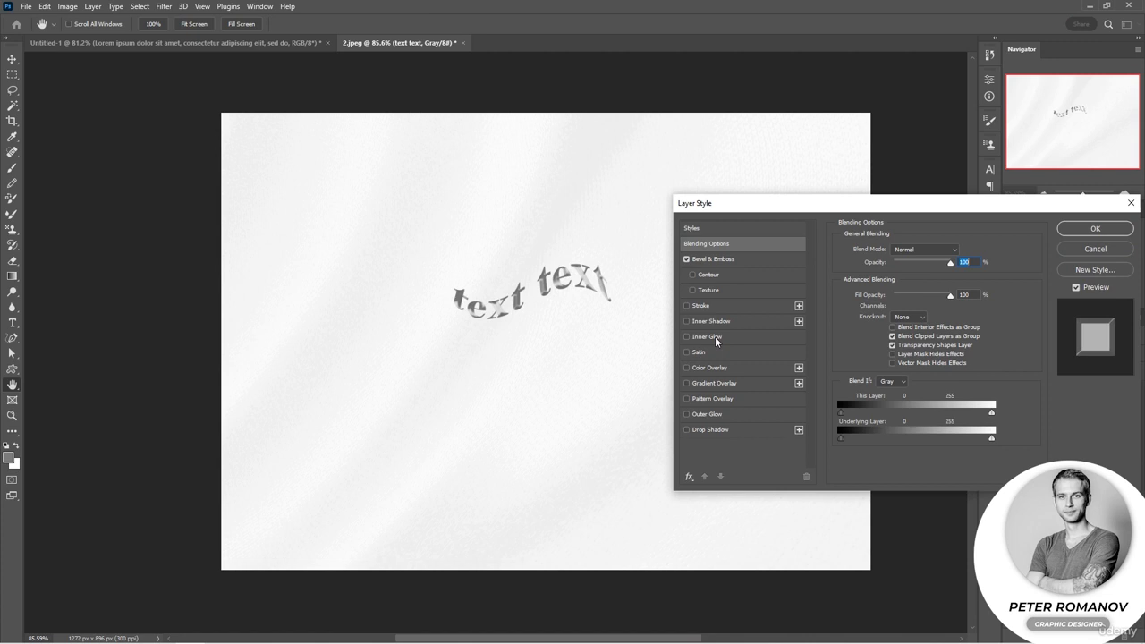
left_click(686, 385)
left_click(686, 415)
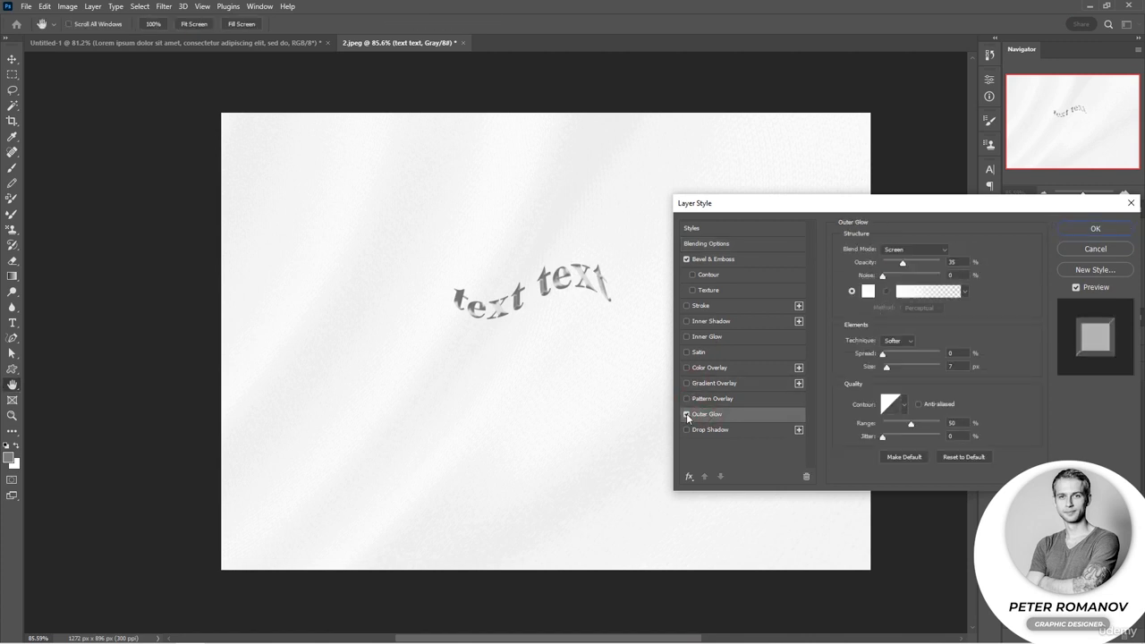
left_click(686, 414)
Add an outside Stroke of 4 px at 68% opacity to the text layer and apply the layer style
left_click(686, 306)
left_click(765, 305)
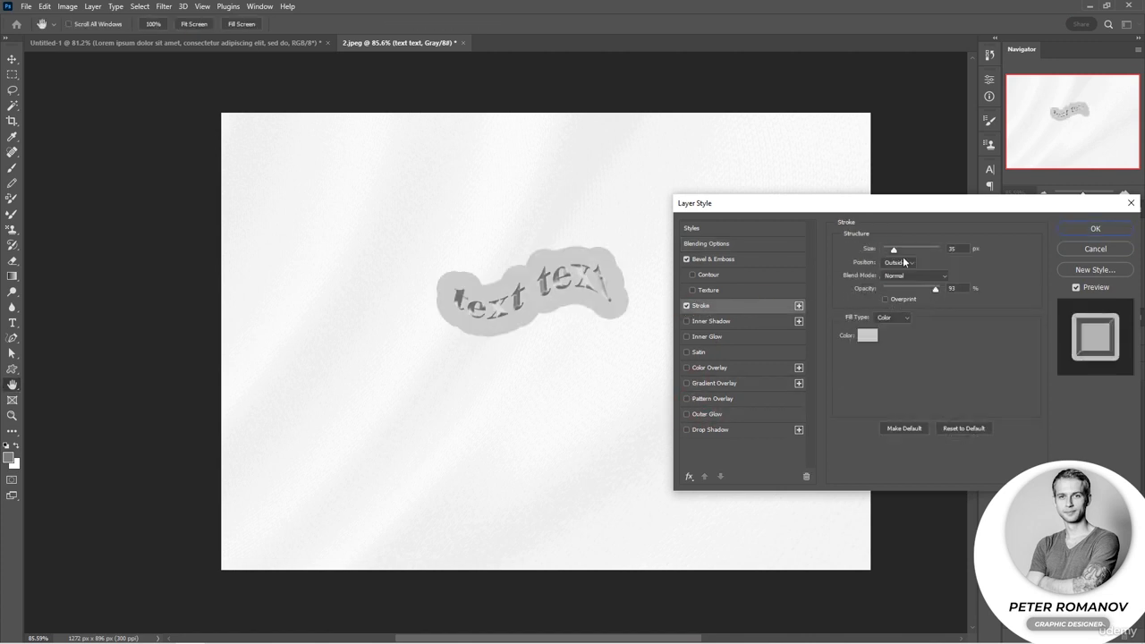
left_click_drag(931, 292, 922, 289)
left_click_drag(892, 251, 886, 251)
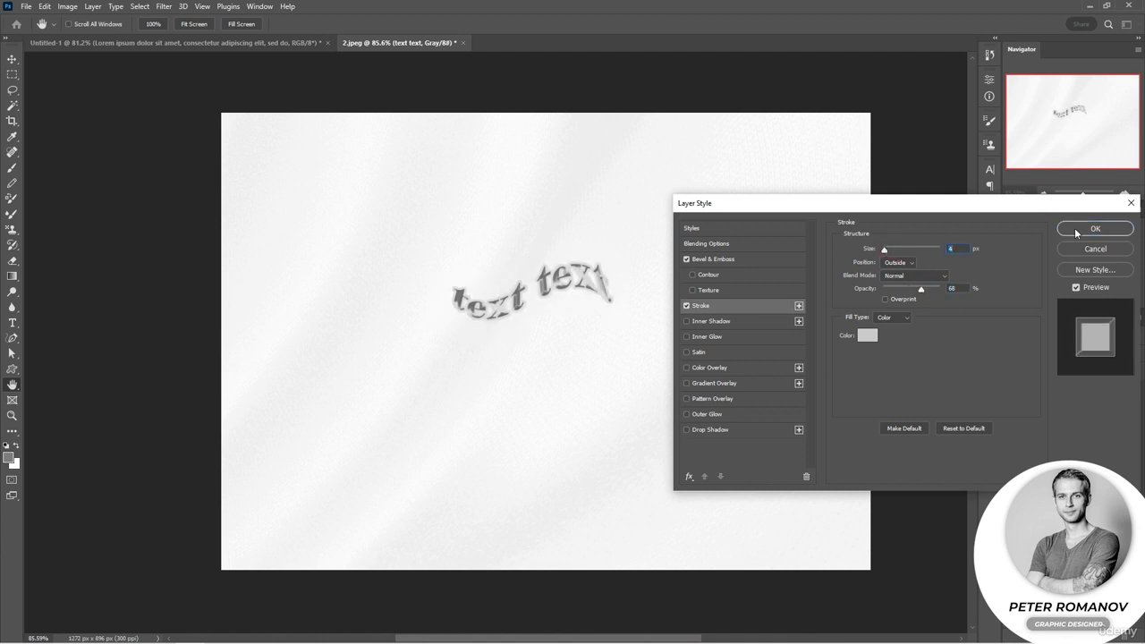
left_click(1076, 229)
Scale the warped text up to 130.83 px and reposition it near the middle of the canvas
triple_click(572, 285)
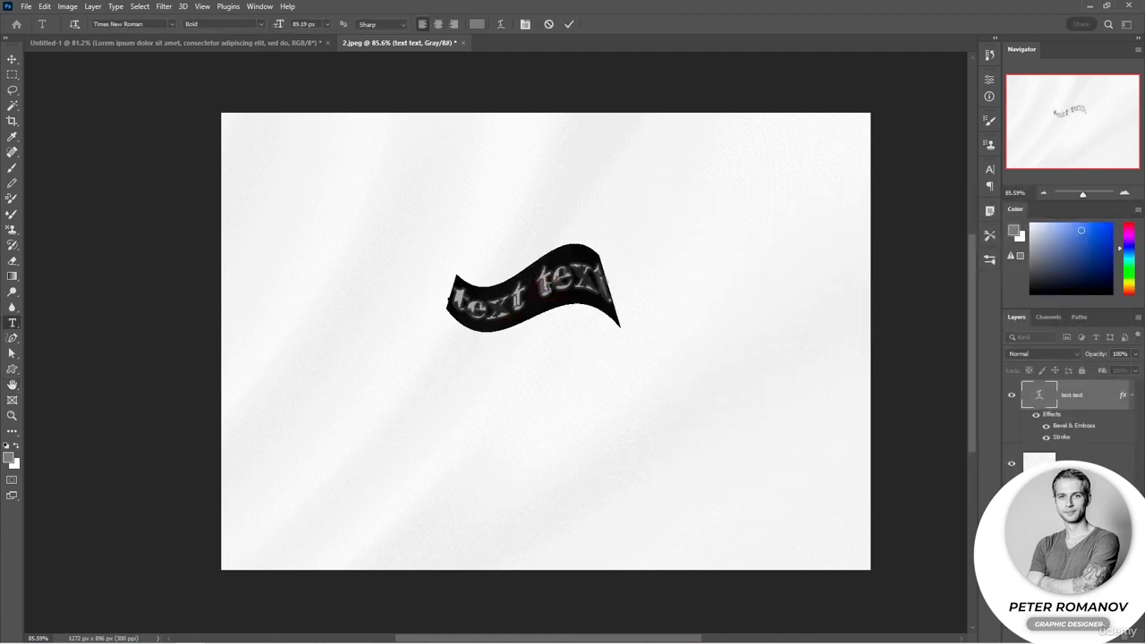
key("ctrl")
left_click_drag(617, 208, 729, 156)
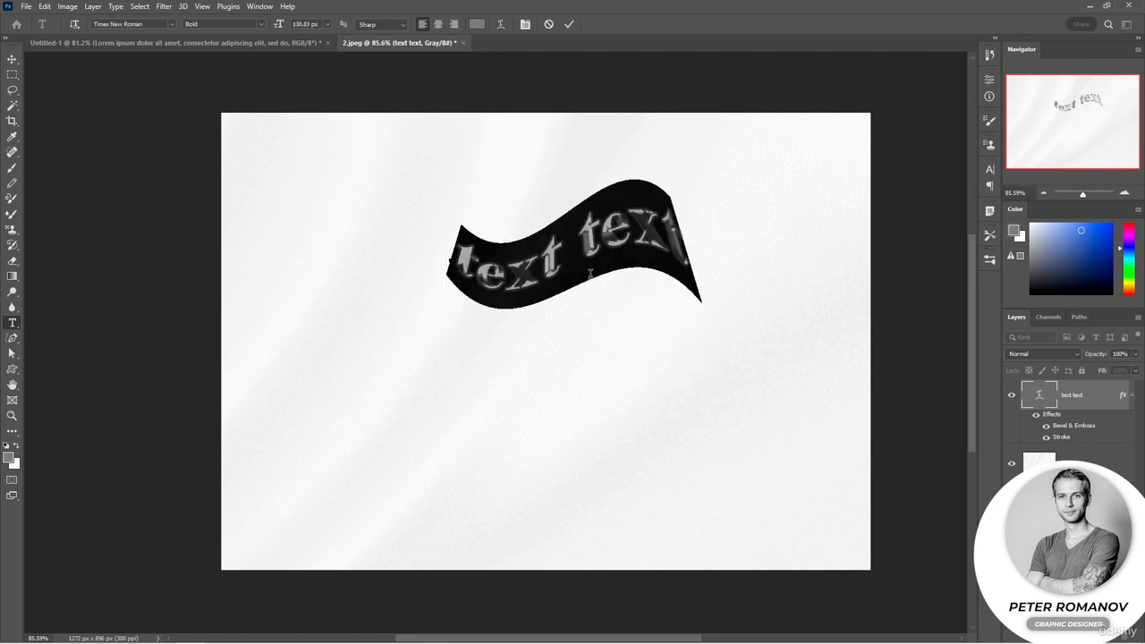
left_click_drag(590, 297, 555, 354)
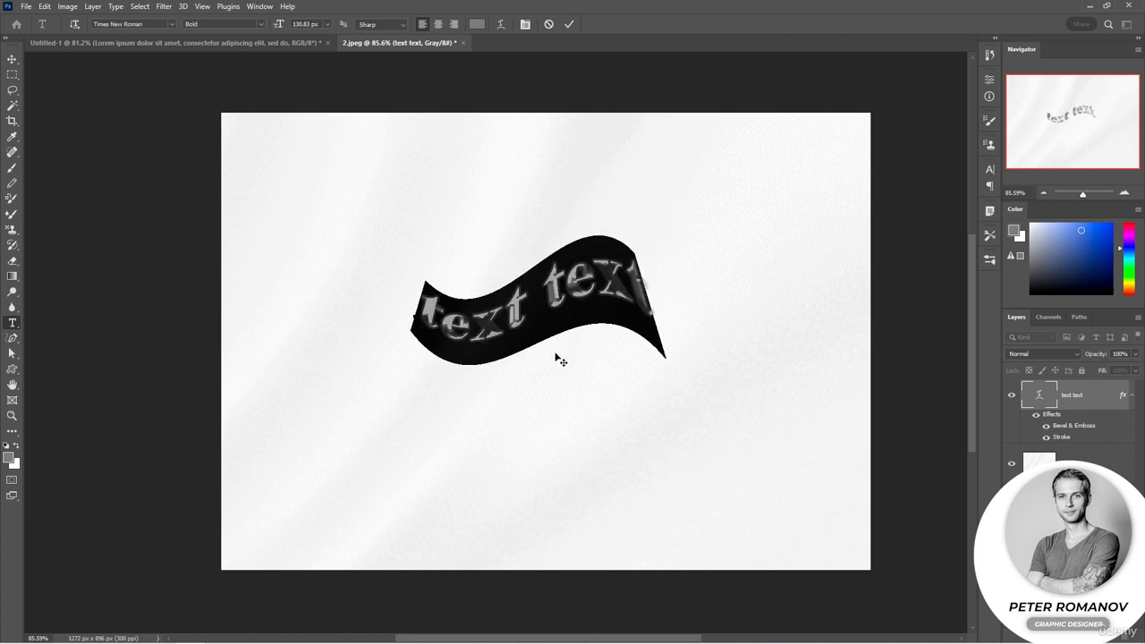
Rotate the warped text counterclockwise so it rises diagonally, and commit the text edit
key("ctrl")
left_click_drag(682, 314, 681, 255)
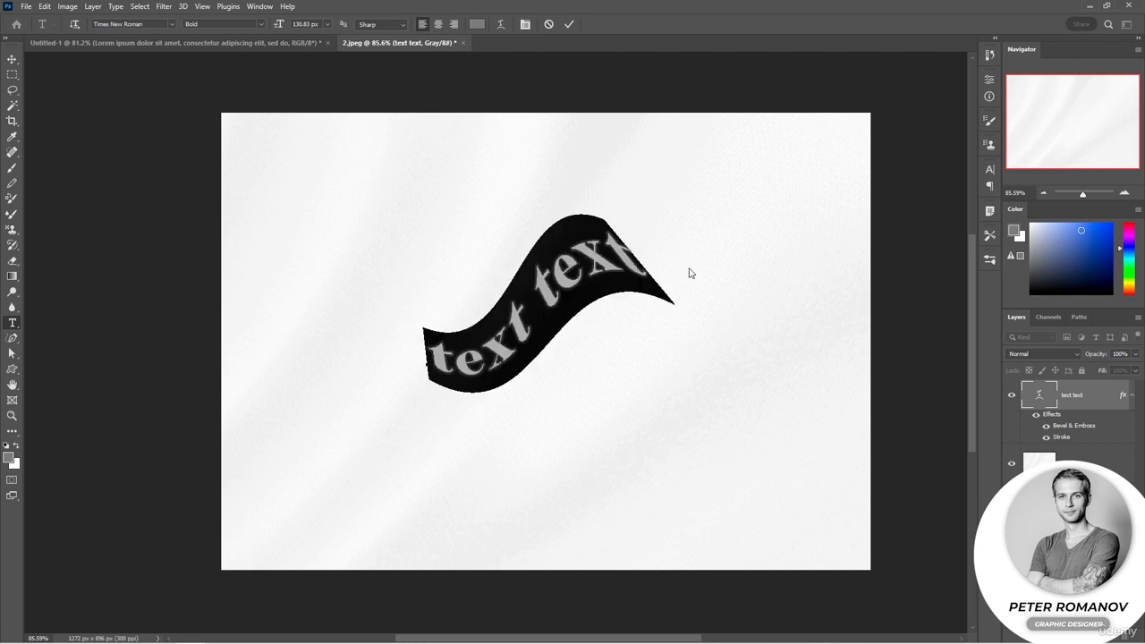
key("Return")
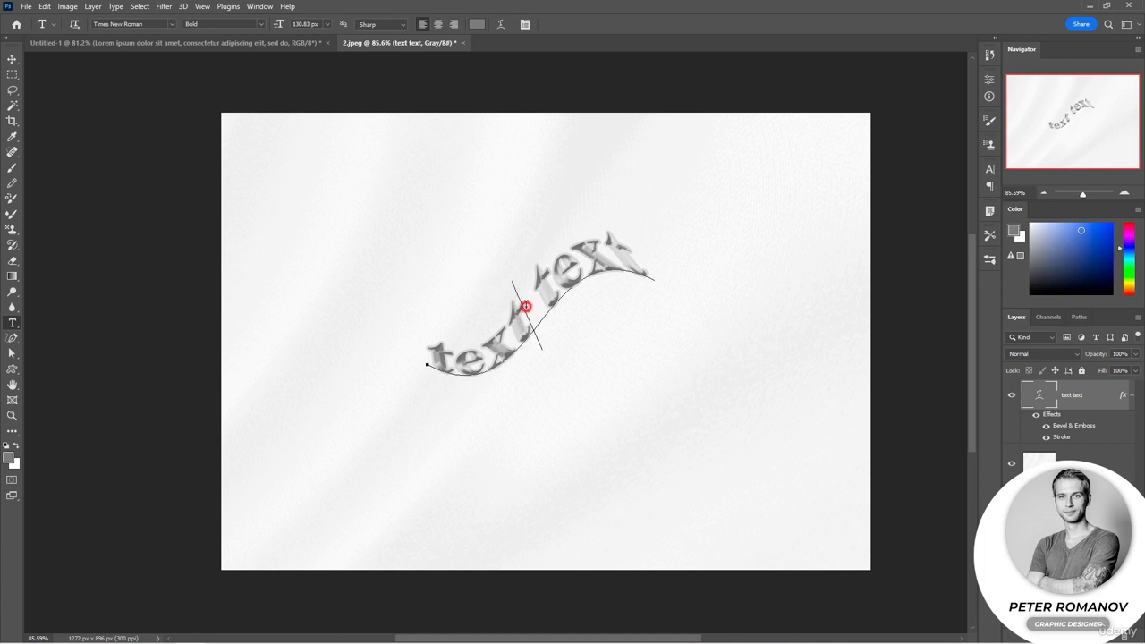
Enlarge the rotated text to 201.48 px, commit it, and shift it back toward the canvas centre with the Move tool
double_click(524, 305)
key("ctrl+a")
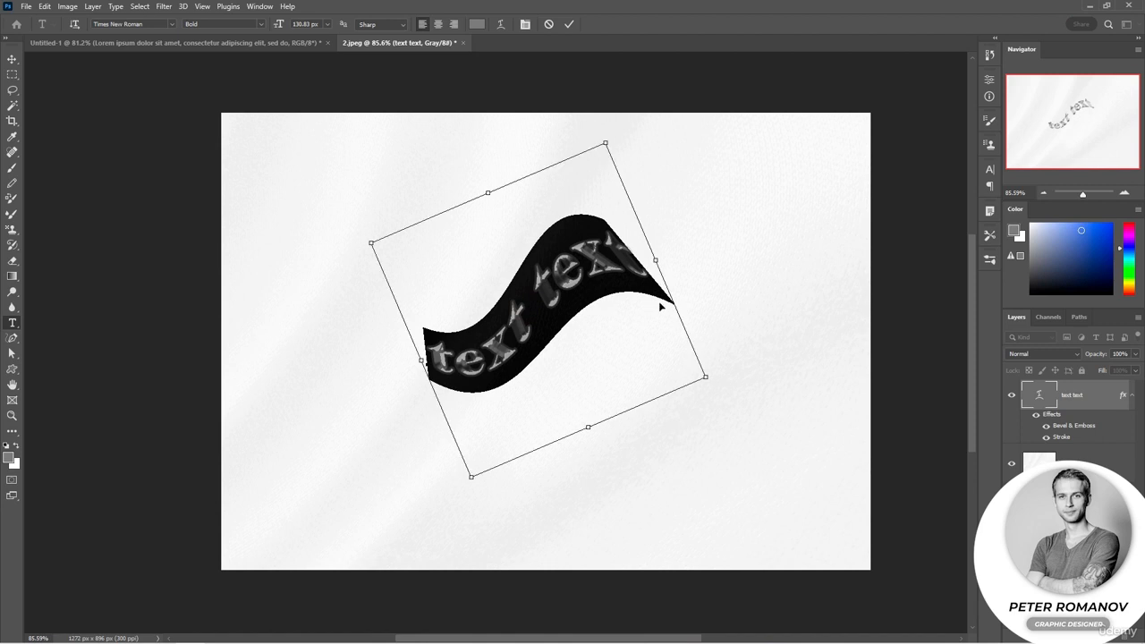
left_click_drag(703, 376, 861, 459)
key("ctrl+Return")
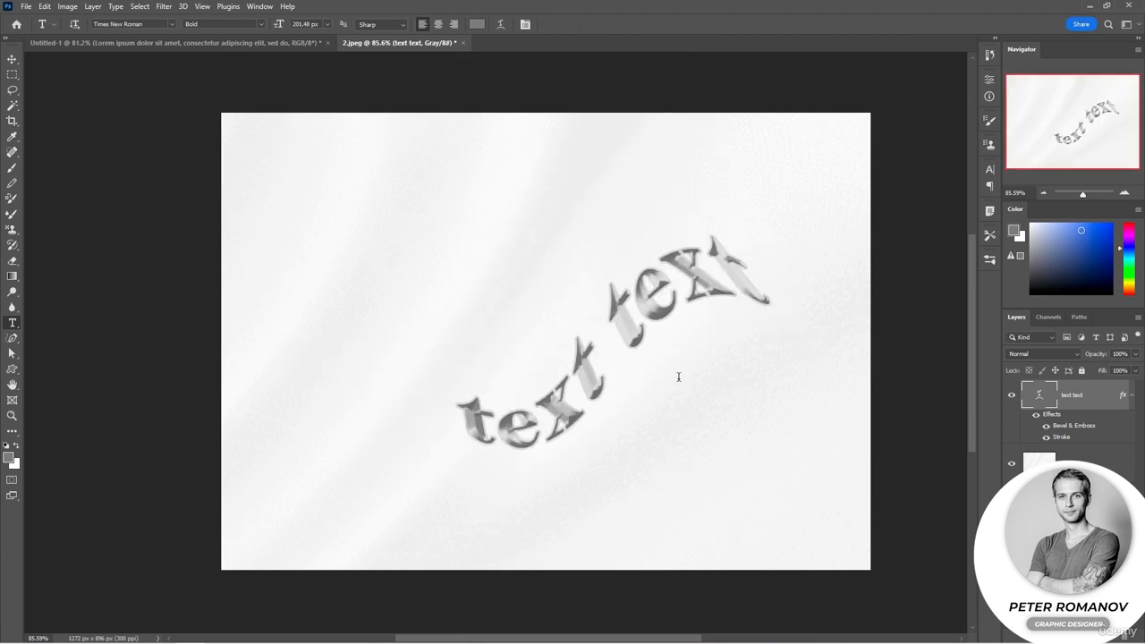
key("v")
left_click_drag(695, 399, 621, 384)
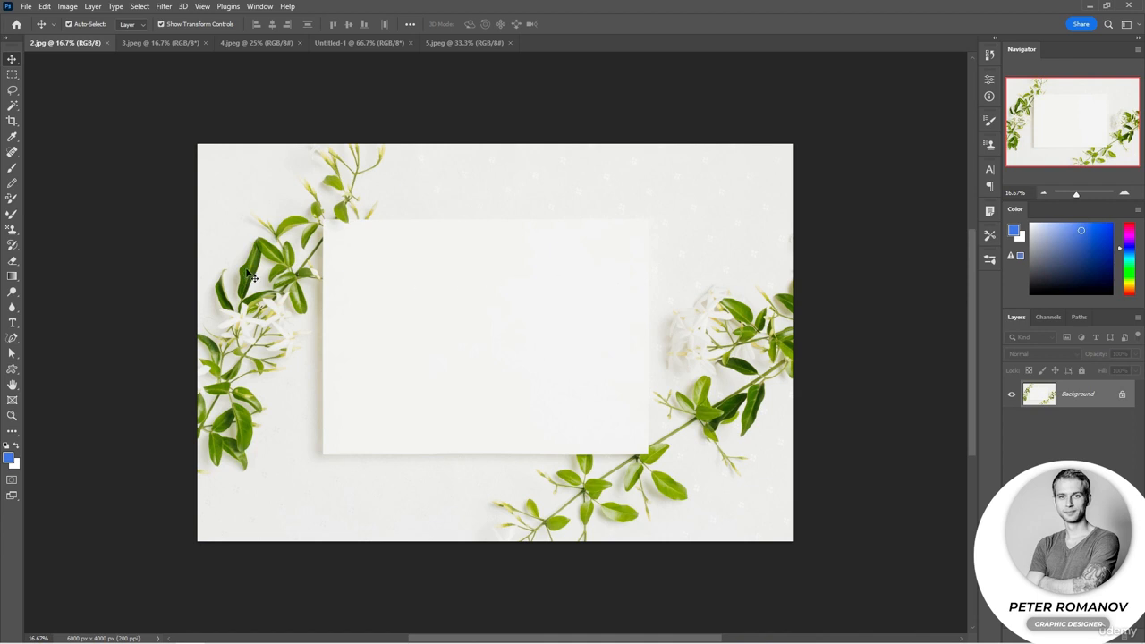
Create a paragraph text box nearly filling the white card in 2.jpg and set its placeholder text to 177 px
left_click(13, 323)
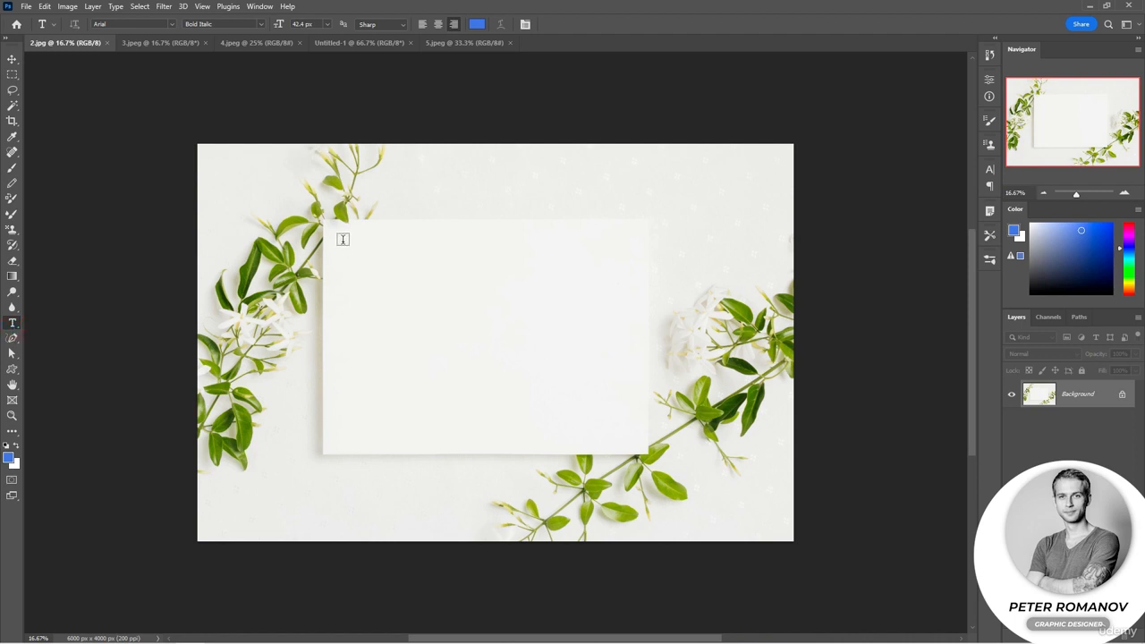
left_click_drag(340, 236, 636, 439)
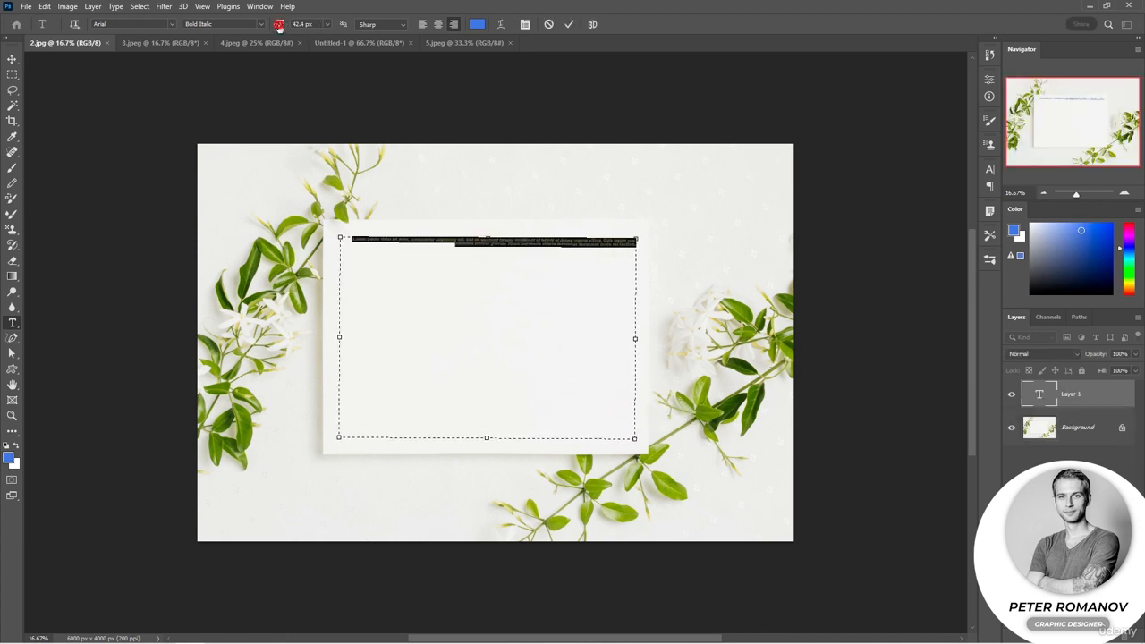
left_click_drag(281, 24, 358, 38)
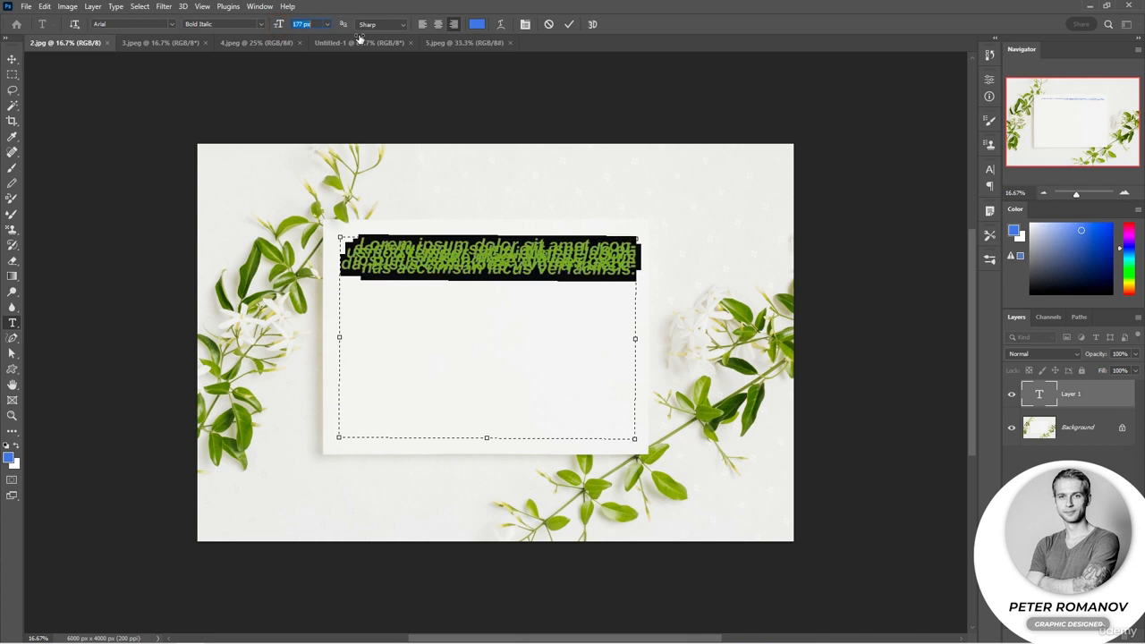
Increase the leading of the placeholder paragraph so its lines no longer overlap
left_click(989, 169)
left_click_drag(926, 202, 960, 199)
left_click(957, 167)
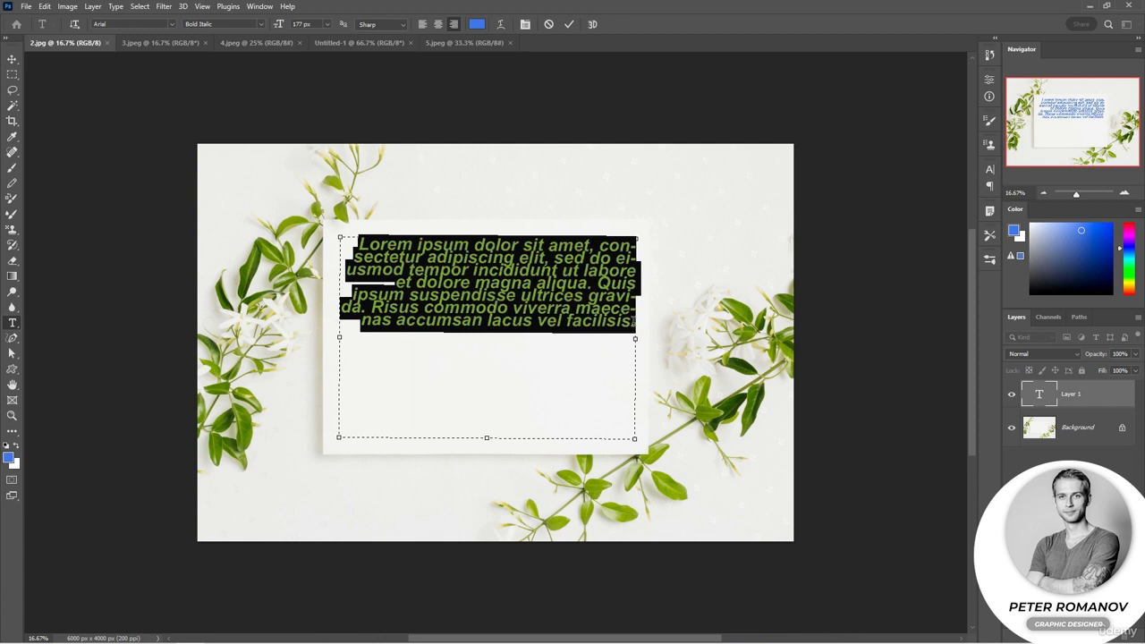
Append several lines of repeated "t" filler with a few spaces to the end of the placeholder paragraph
left_click(634, 322)
type("tt")
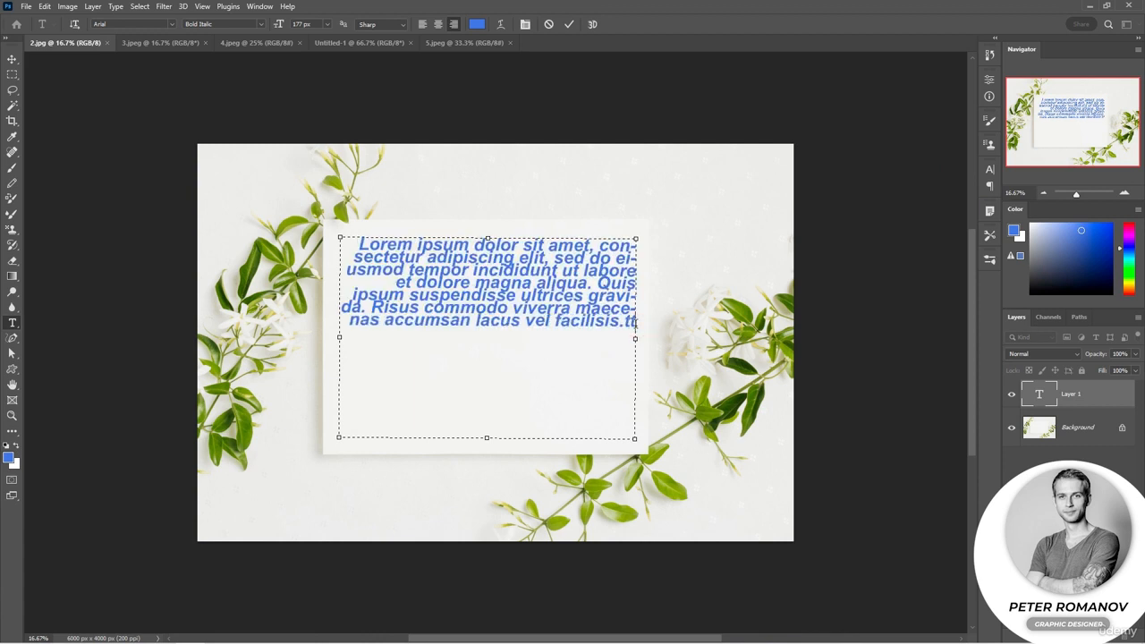
type("tttttttttttttttttttttttttttttttttttttttttttttttttttttttttttttttttttttttttttttttttttttttttttttttttttttttttttttt")
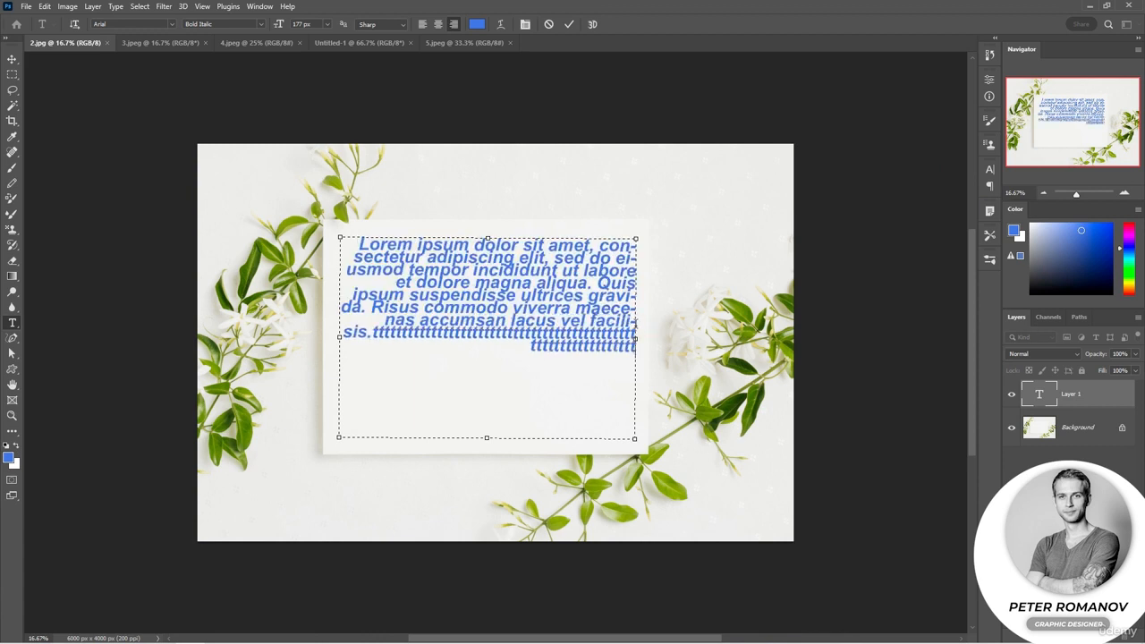
type("ttttttttttttttttttttttttttttttttttttt t")
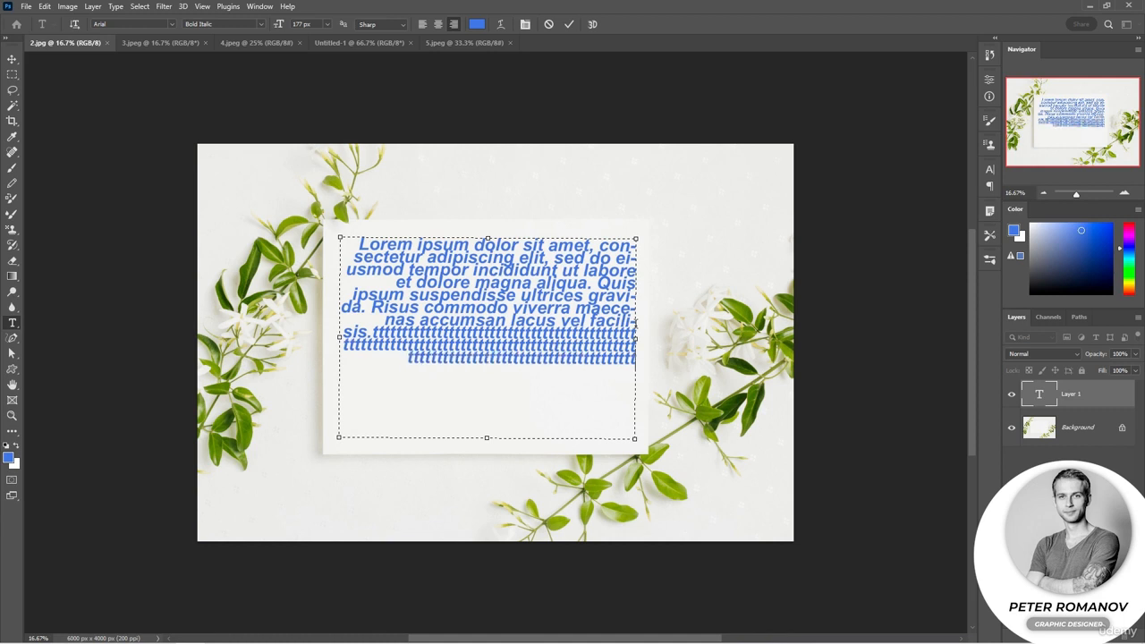
type("ttttt tttttt")
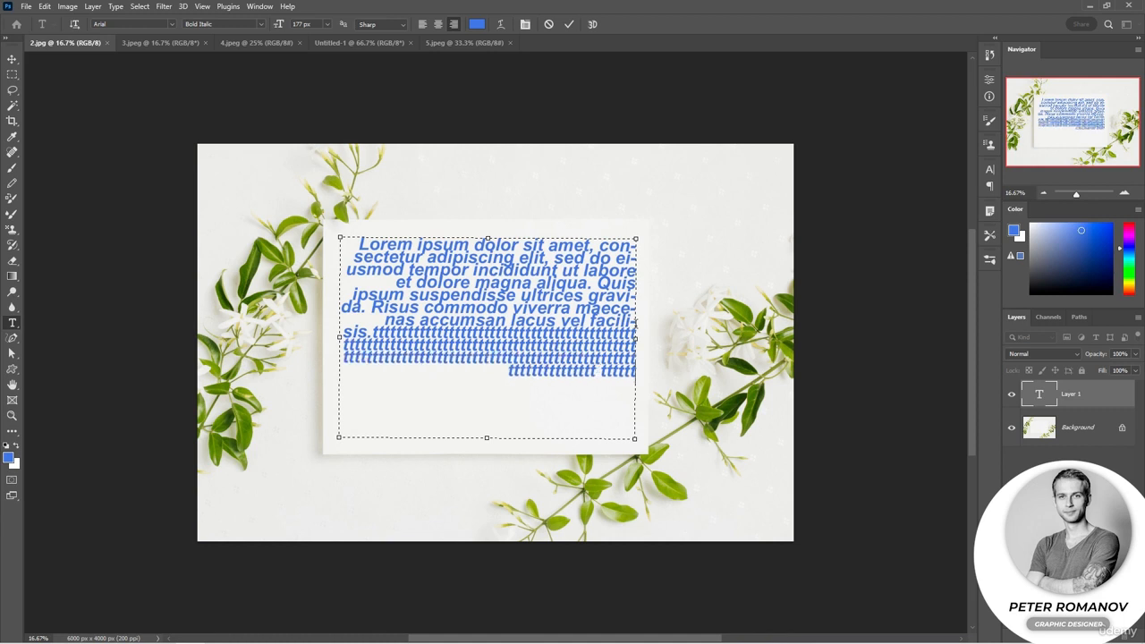
type("tttttttttttttttttttttt ttt")
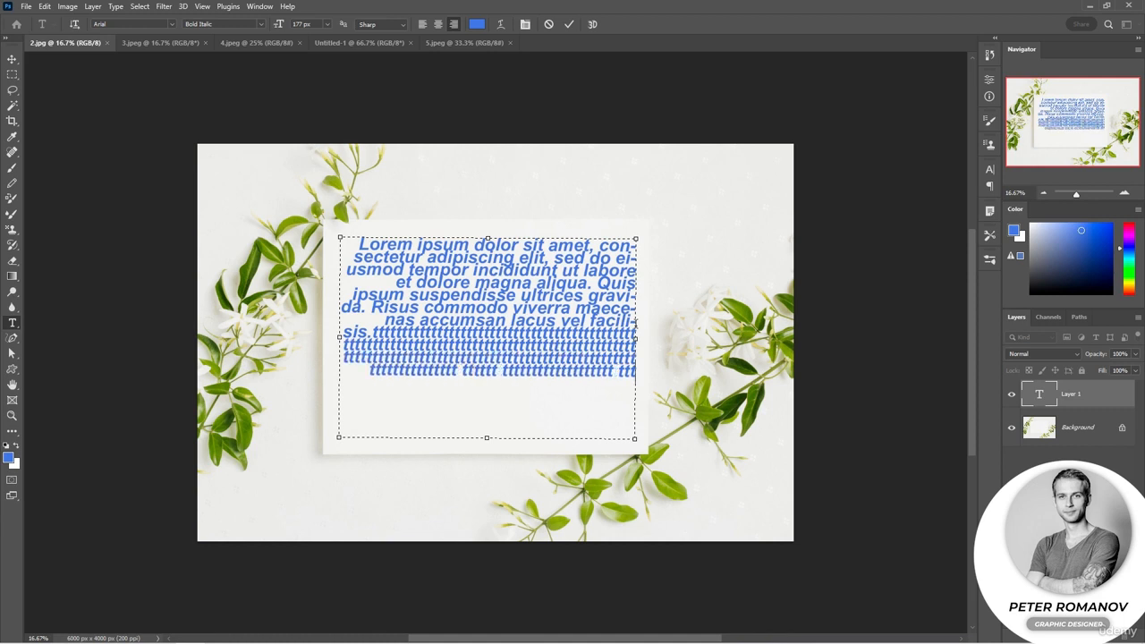
type("ttttttttttttt tt")
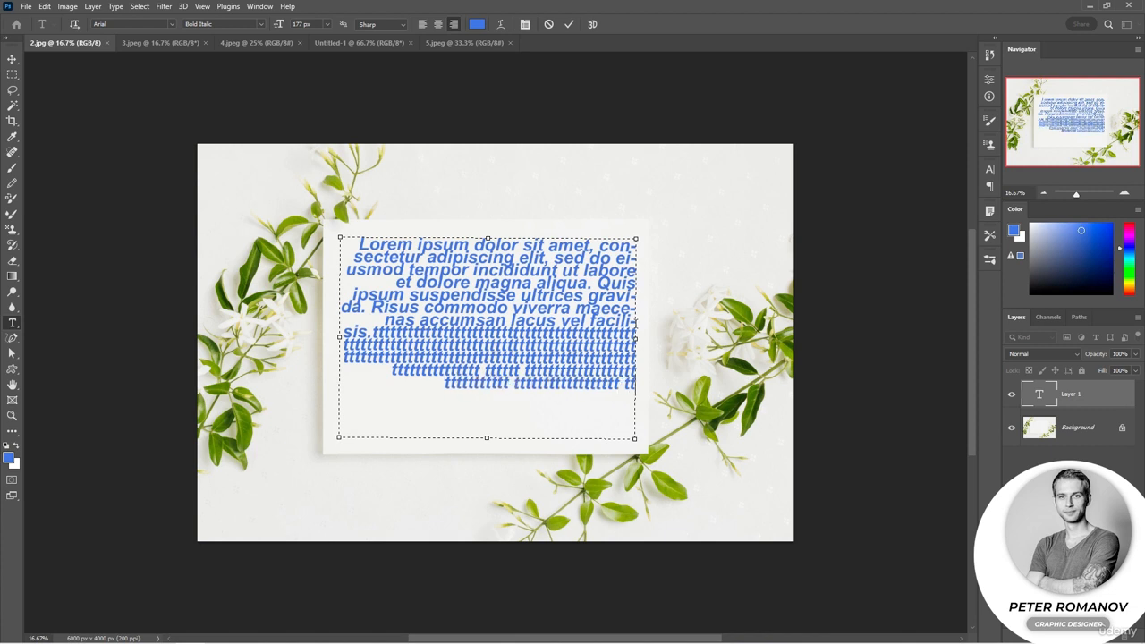
type("tttt ttttffffffff")
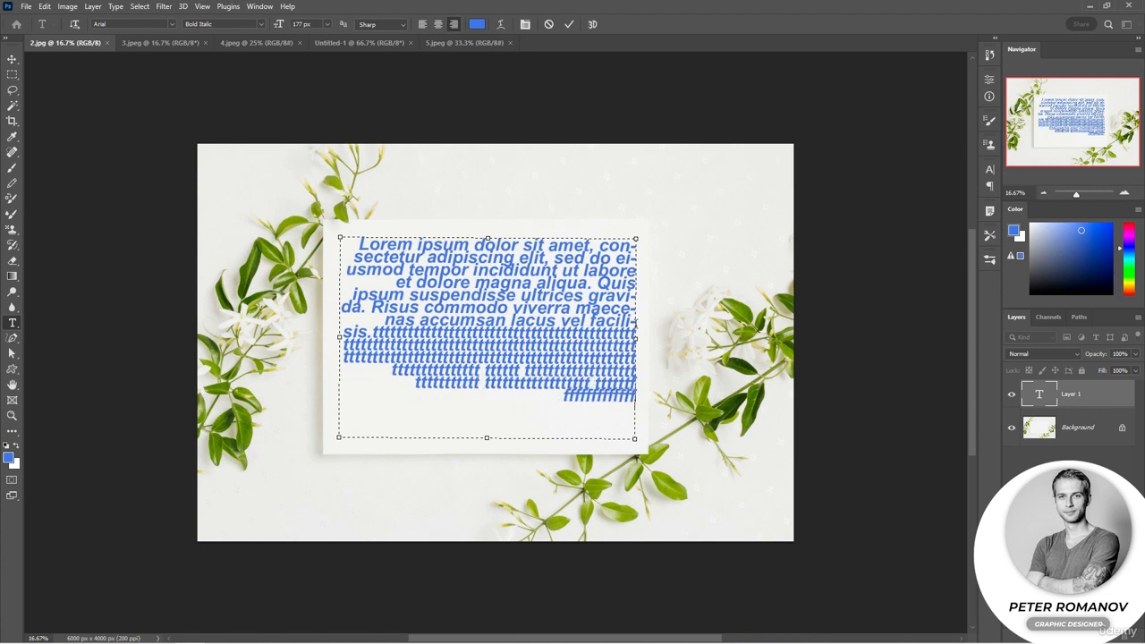
type(" dddddddddddddddddddddddddddddd")
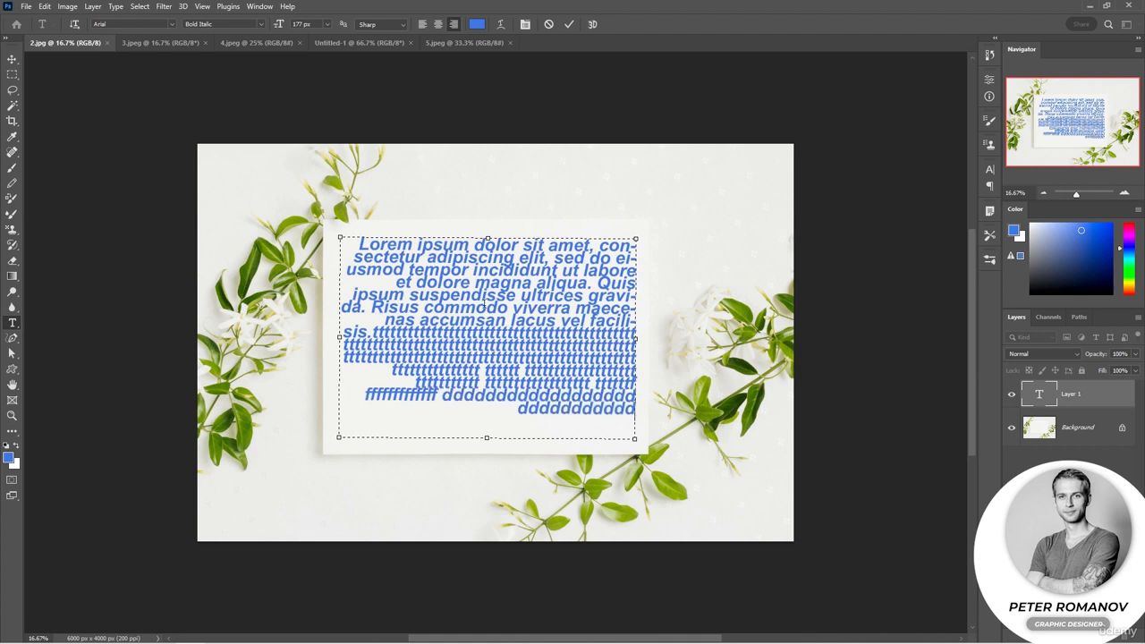
Append more "t", "f" and "d" filler to the paragraph and paste Lorem Ipsum text after it
left_click(116, 6)
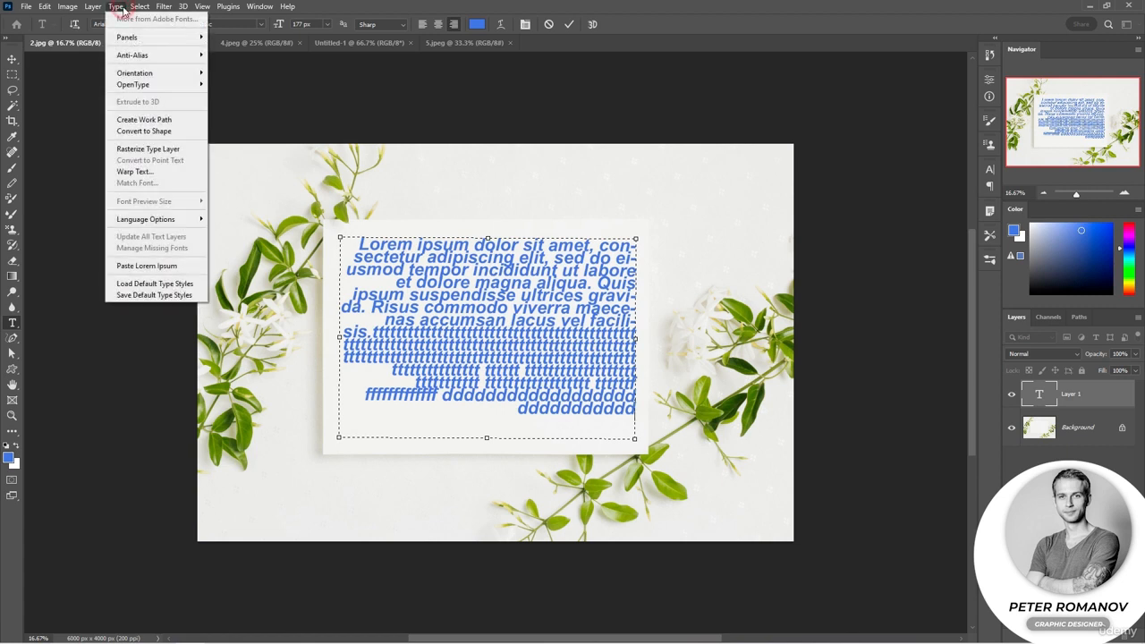
left_click(171, 268)
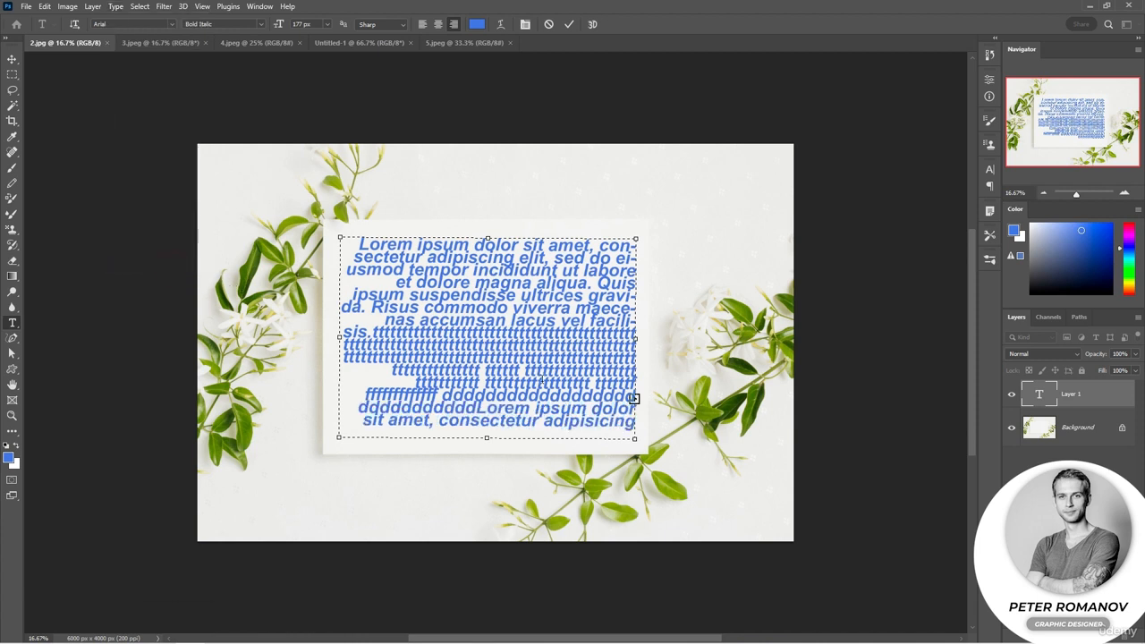
Clear the whole text box, refill it with pasted Lorem Ipsum text, and commit the text layer
key("ctrl+a")
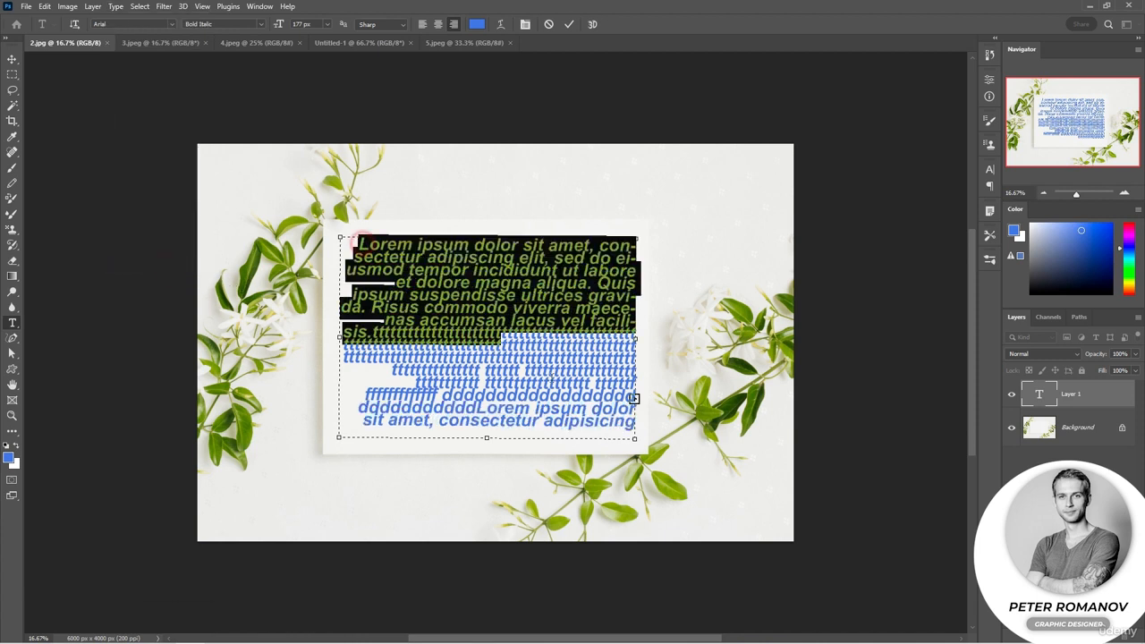
key("BackSpace")
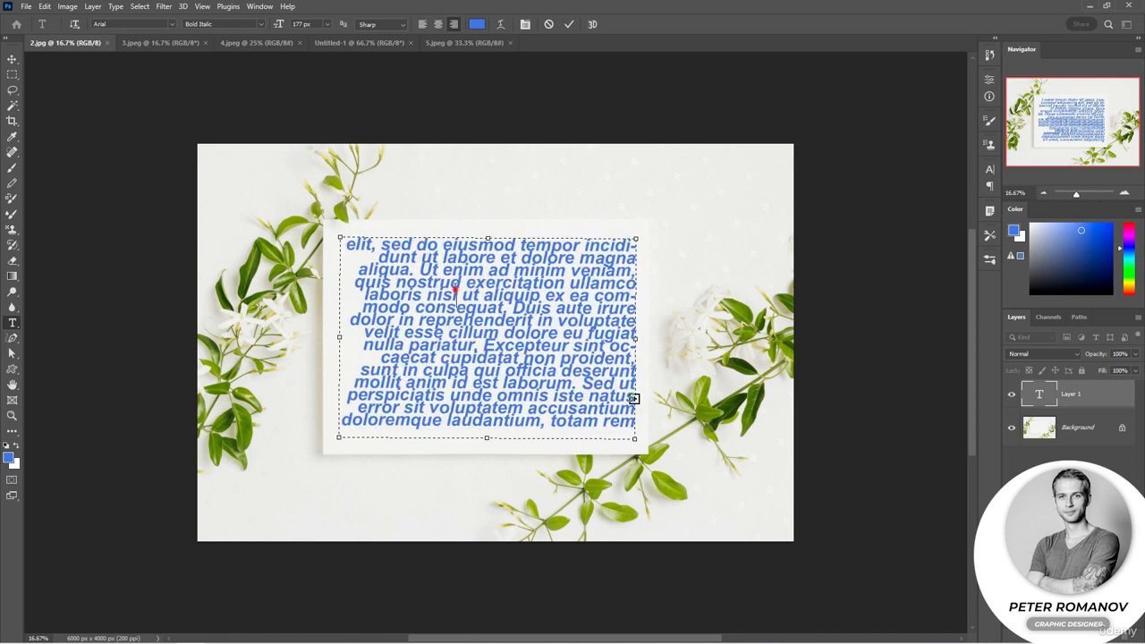
key("ctrl+a")
key("BackSpace")
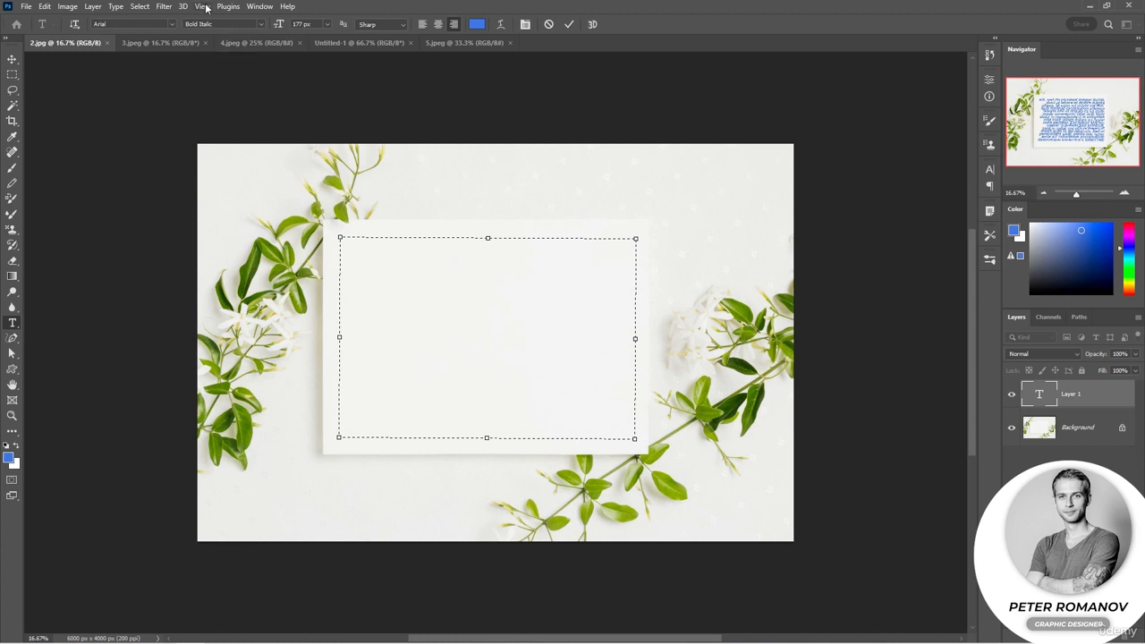
left_click(116, 6)
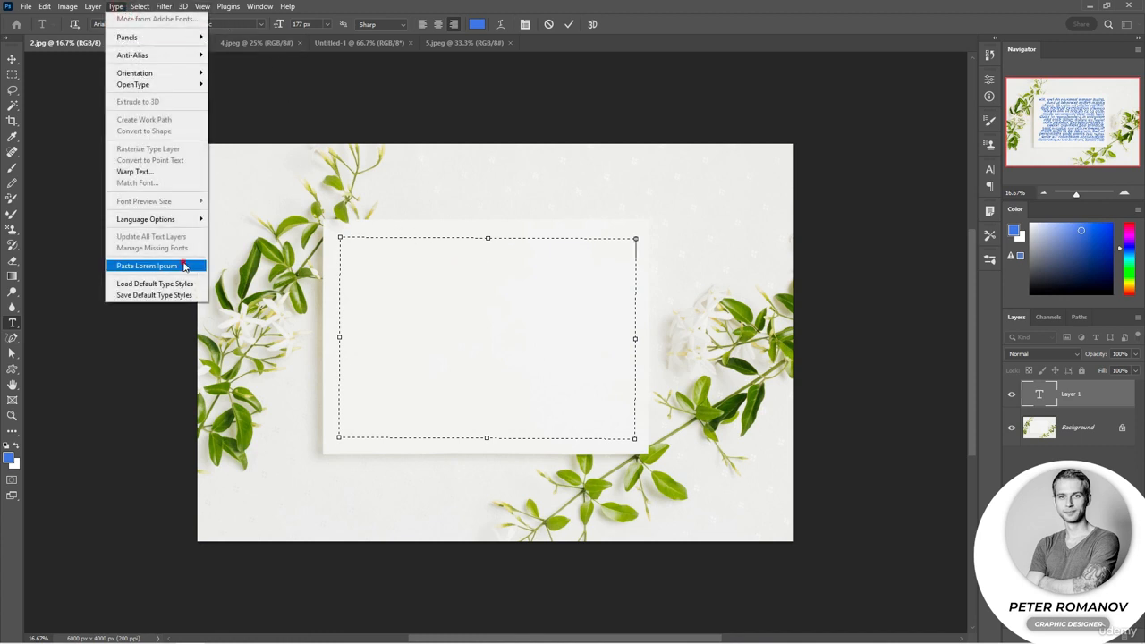
left_click(146, 262)
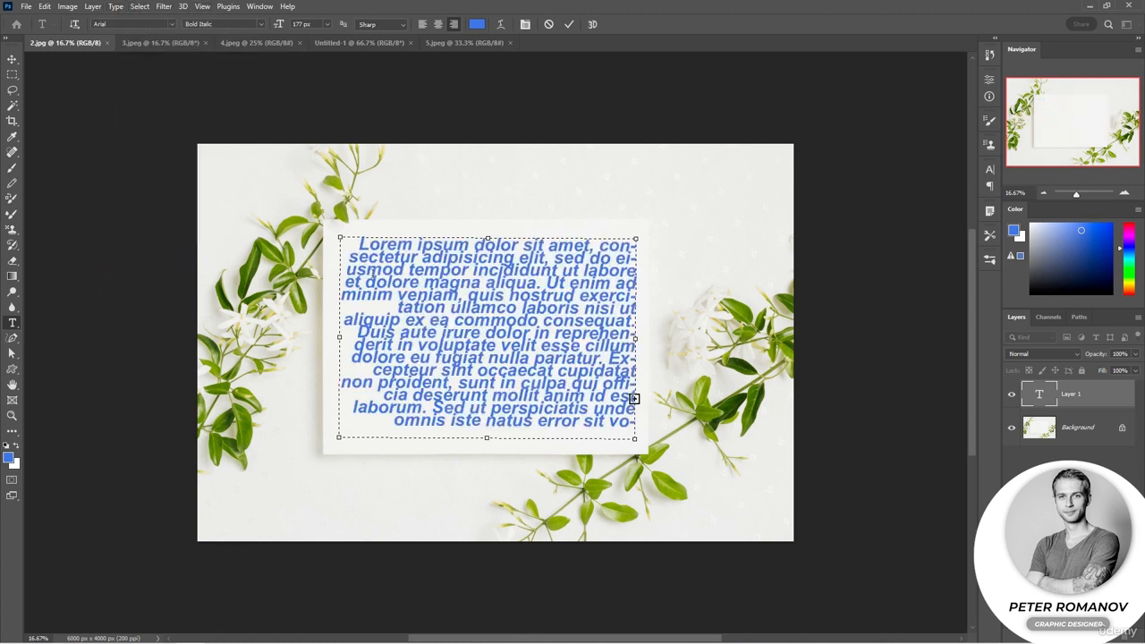
left_click(769, 346)
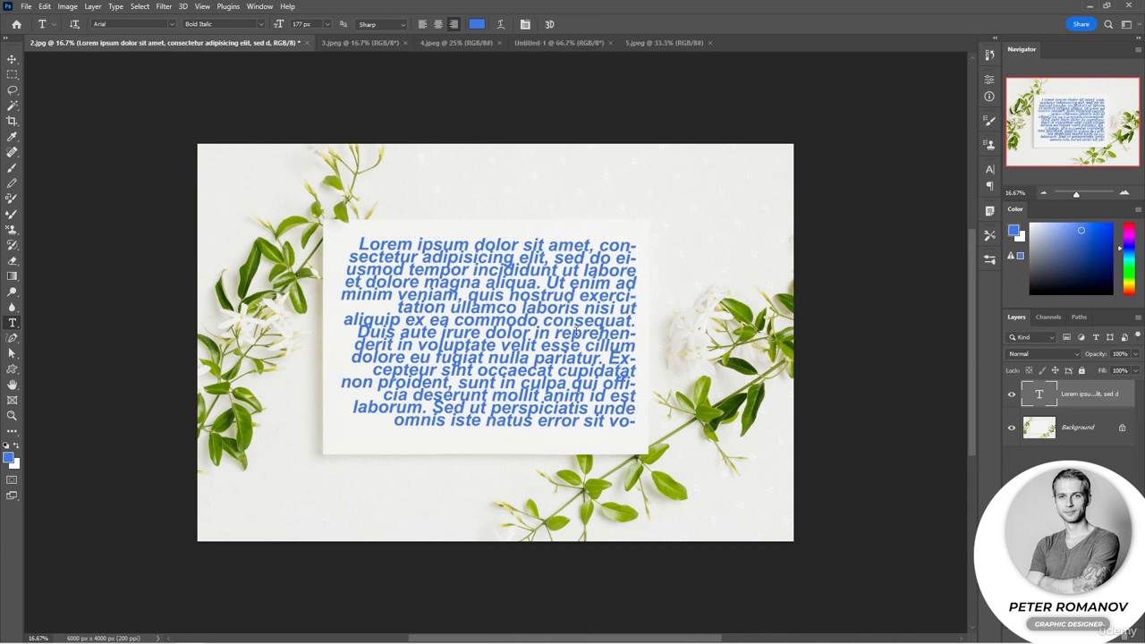
Try centre alignment on the Lorem Ipsum paragraph, set its size to 154 px, and align it left
left_click(465, 299)
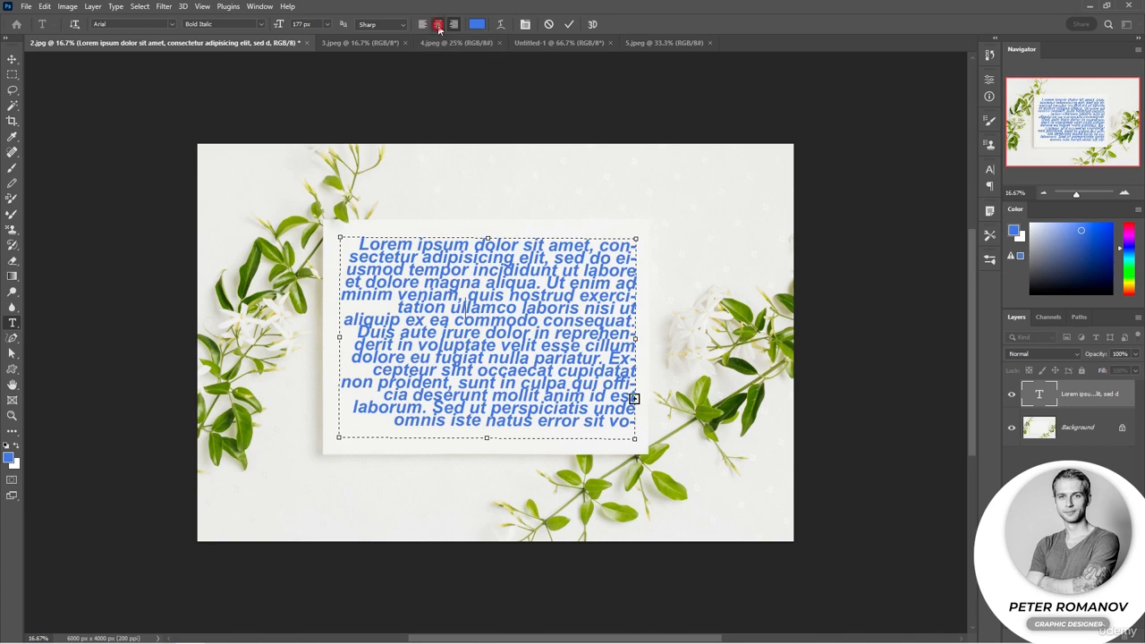
left_click(438, 24)
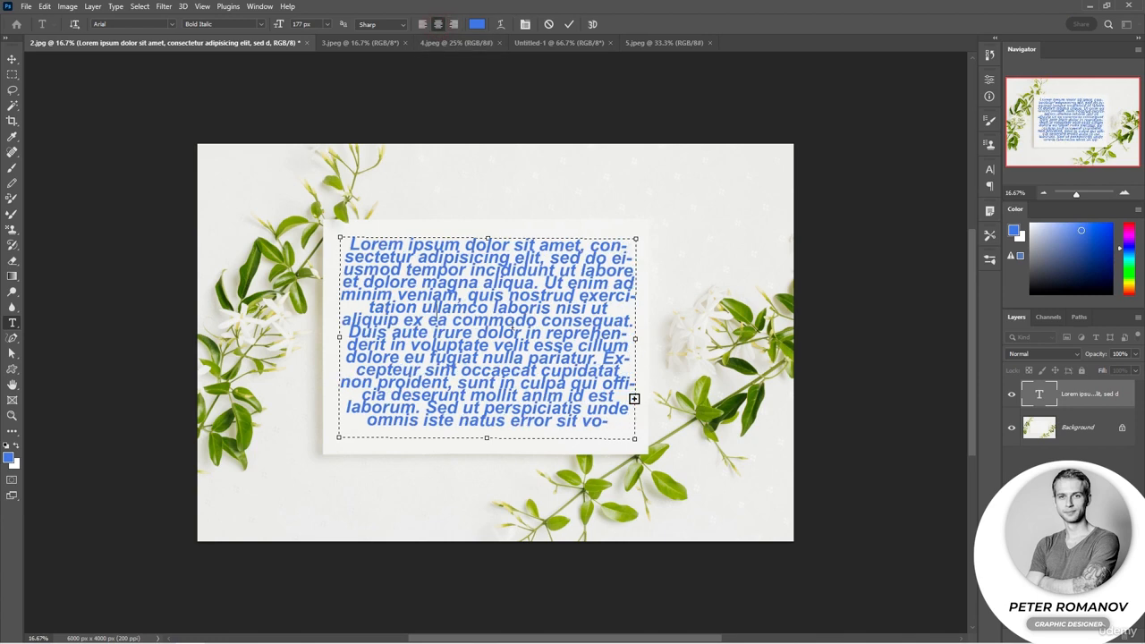
triple_click(491, 327)
left_click(491, 327)
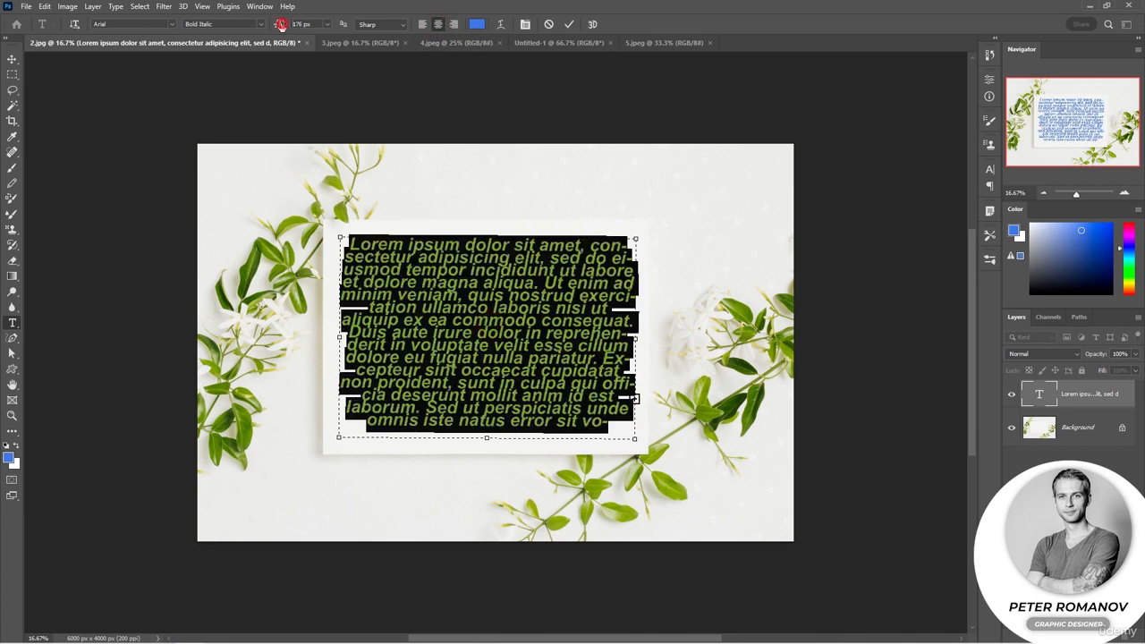
left_click_drag(281, 24, 267, 28)
left_click(423, 25)
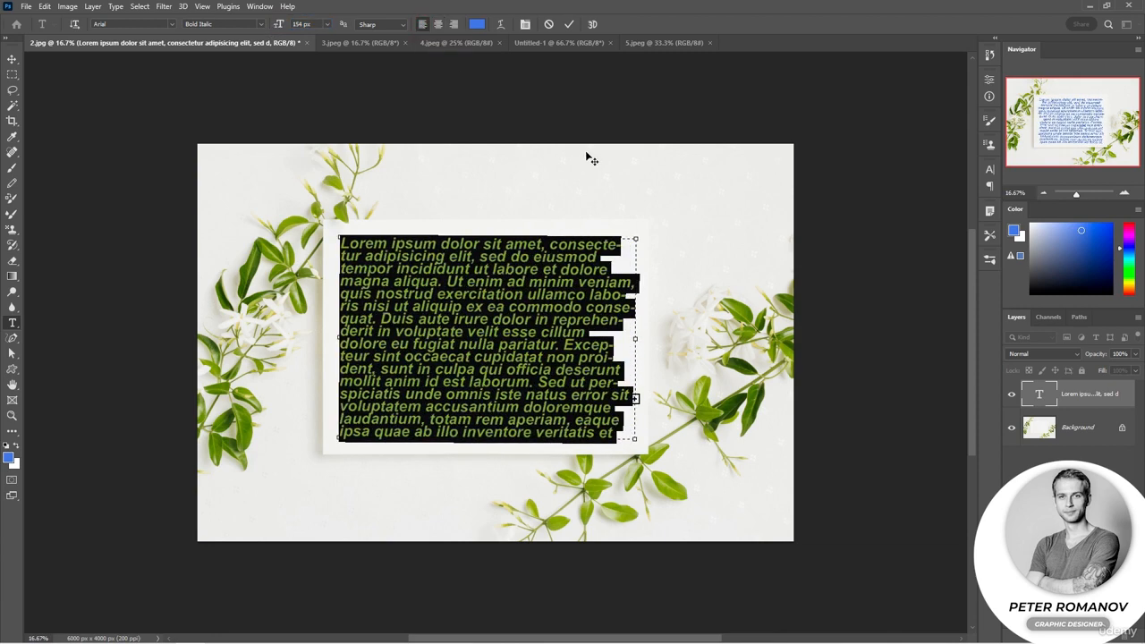
left_click(618, 271)
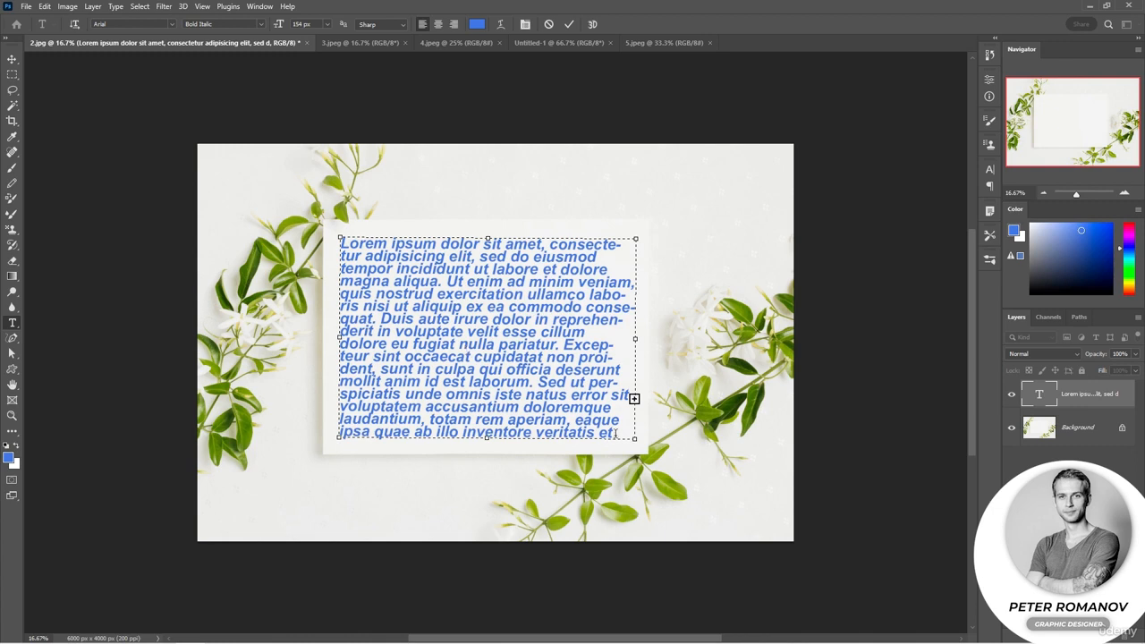
Resize the text box to start above the white card and end just inside the card's lower edge, slightly wider
left_click_drag(634, 438, 658, 540)
left_click_drag(501, 232, 503, 186)
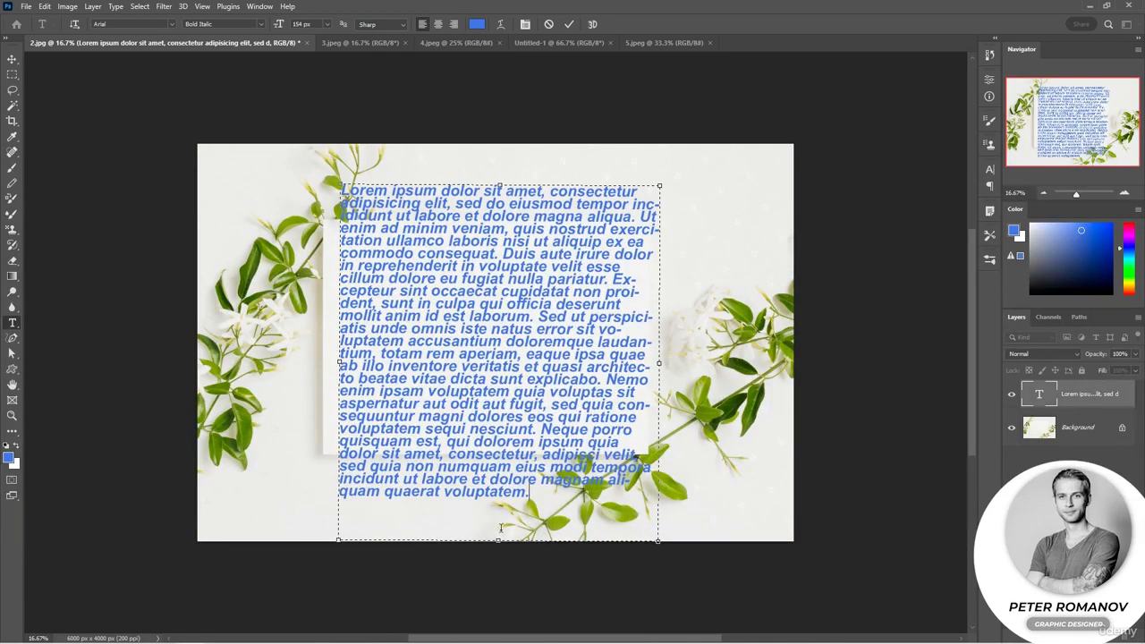
left_click_drag(498, 539, 502, 506)
left_click_drag(658, 506, 652, 447)
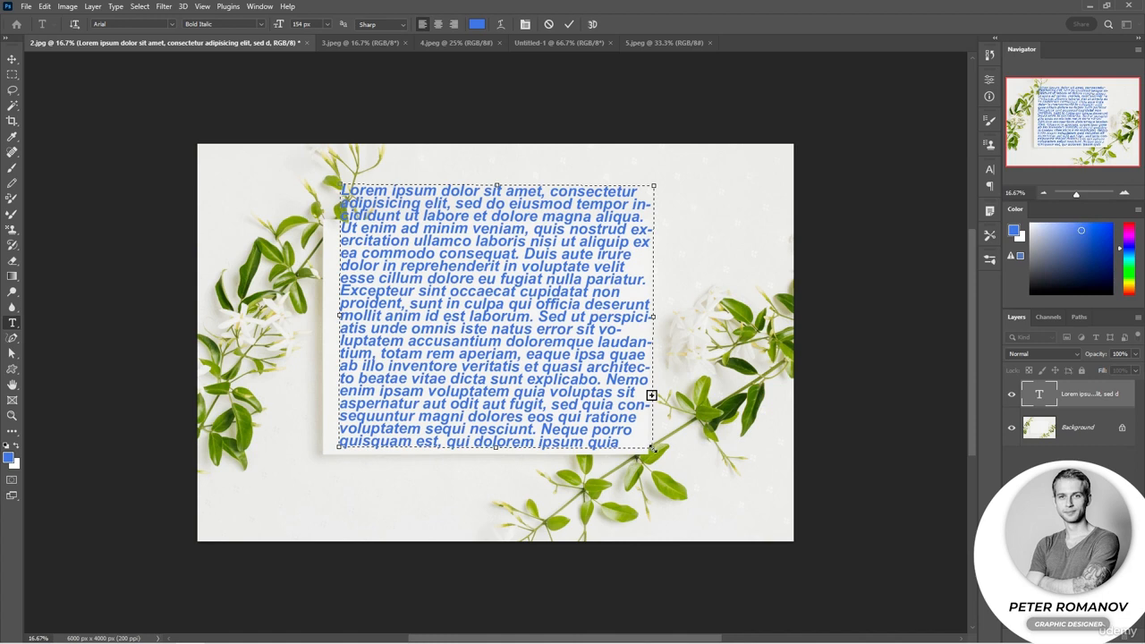
mouse_move(653, 447)
left_mouse_down()
mouse_move(669, 514)
mouse_move(670, 447)
mouse_move(653, 435)
left_mouse_up()
Set the entire paragraph's font size to 103 px and finish editing the text
key("ctrl+a")
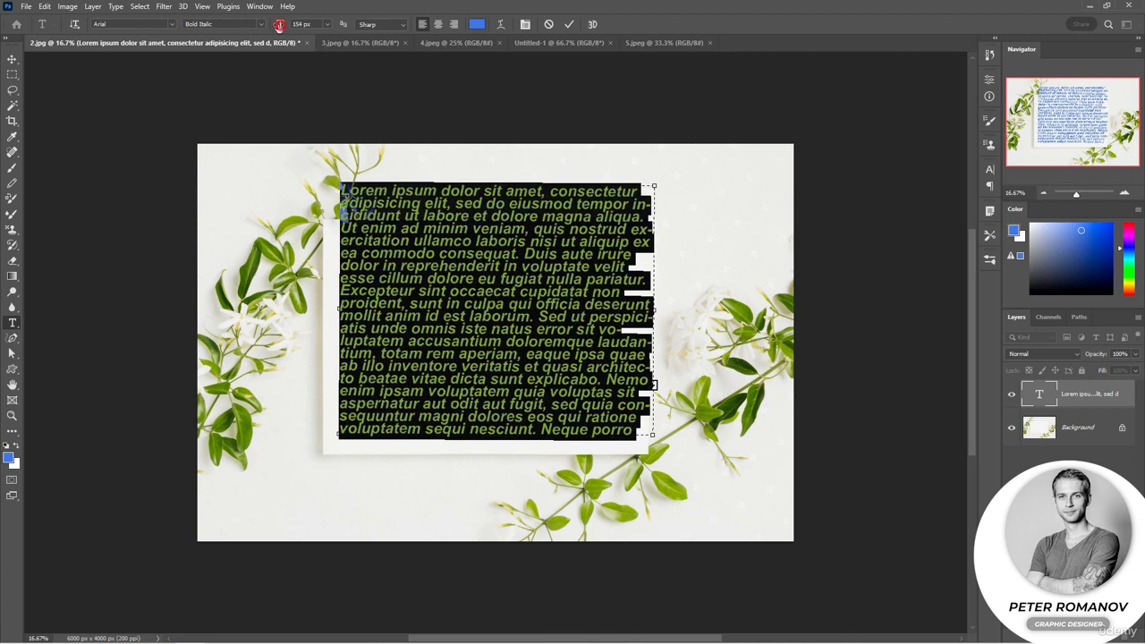
left_click_drag(278, 24, 250, 27)
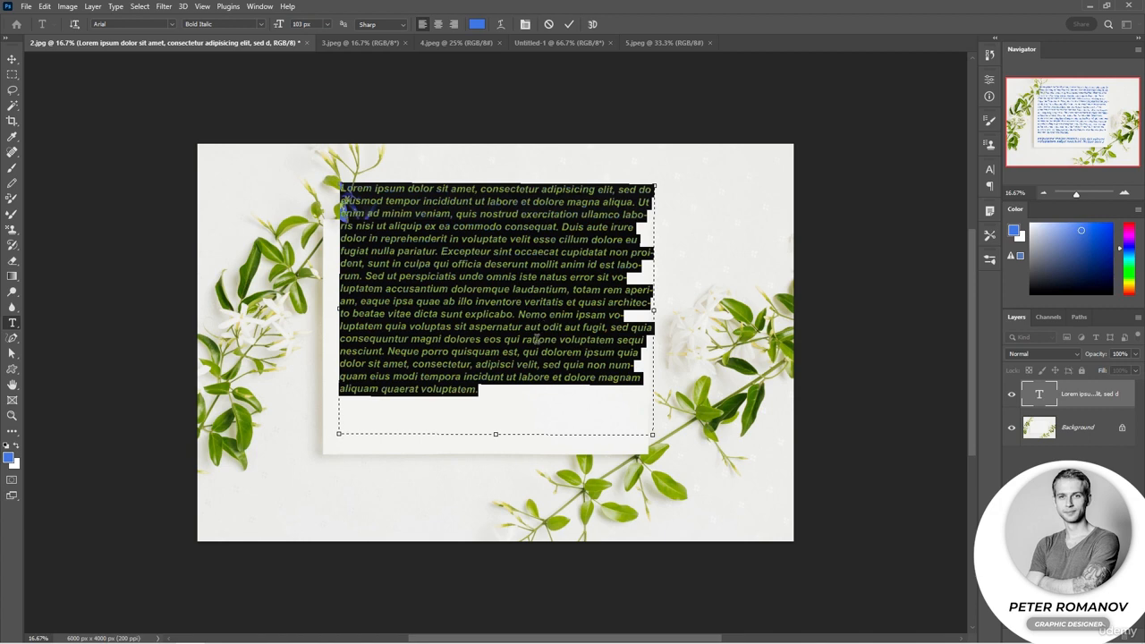
key("Escape")
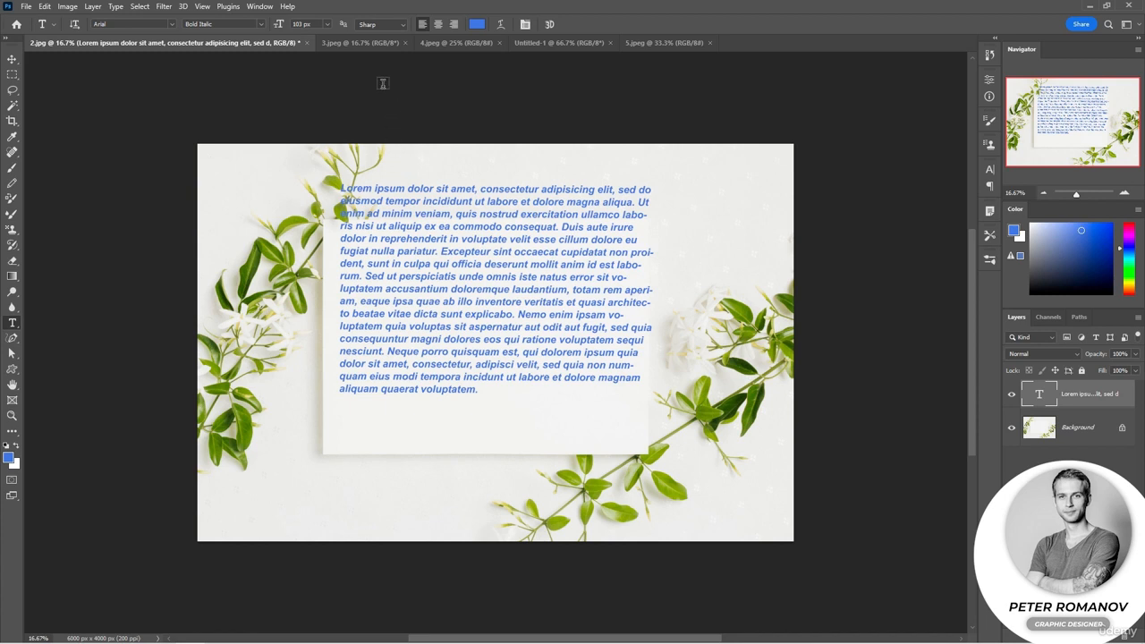
In 3.jpeg, draw an upright ellipse shape about 1896 by 2465 px in the blank area between the leaves
left_click(370, 44)
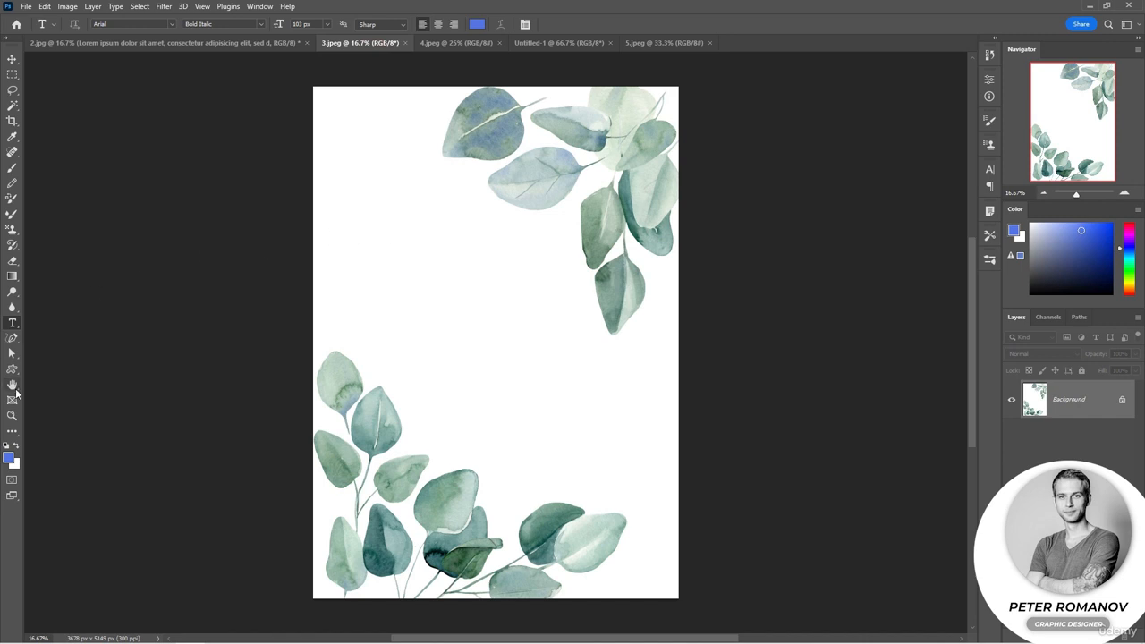
left_click(13, 369)
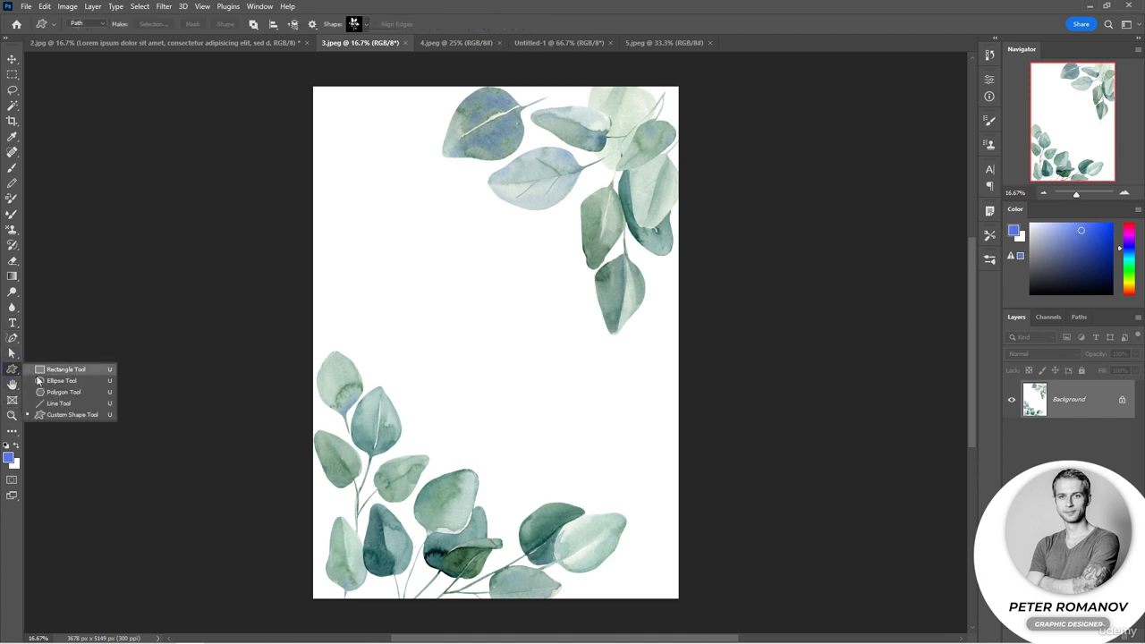
left_click(54, 381)
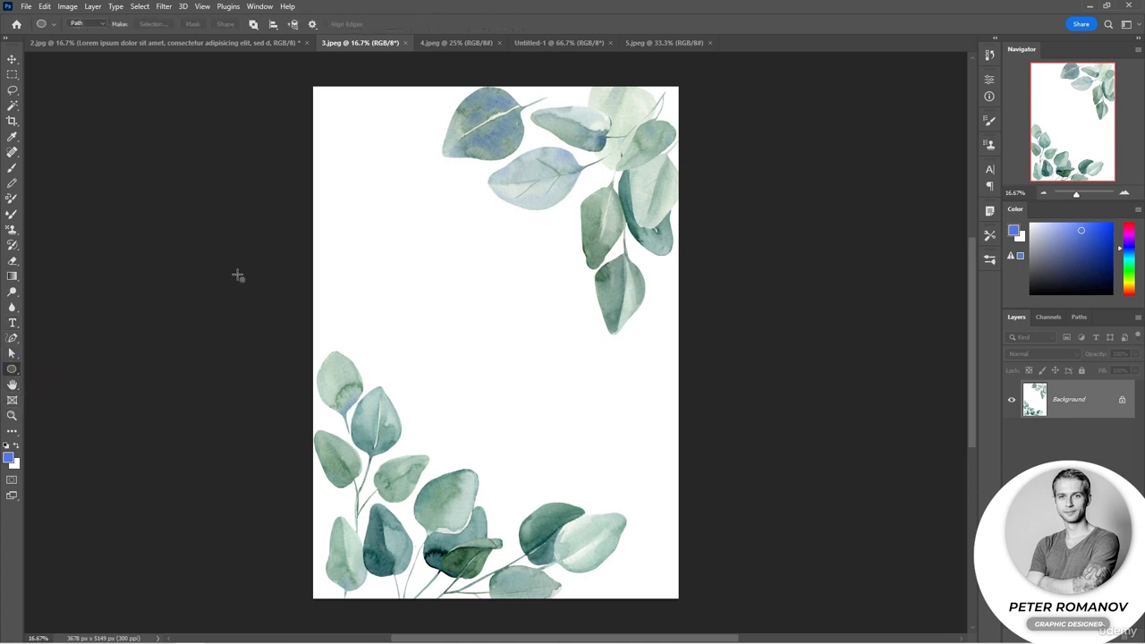
left_click_drag(406, 203, 593, 473)
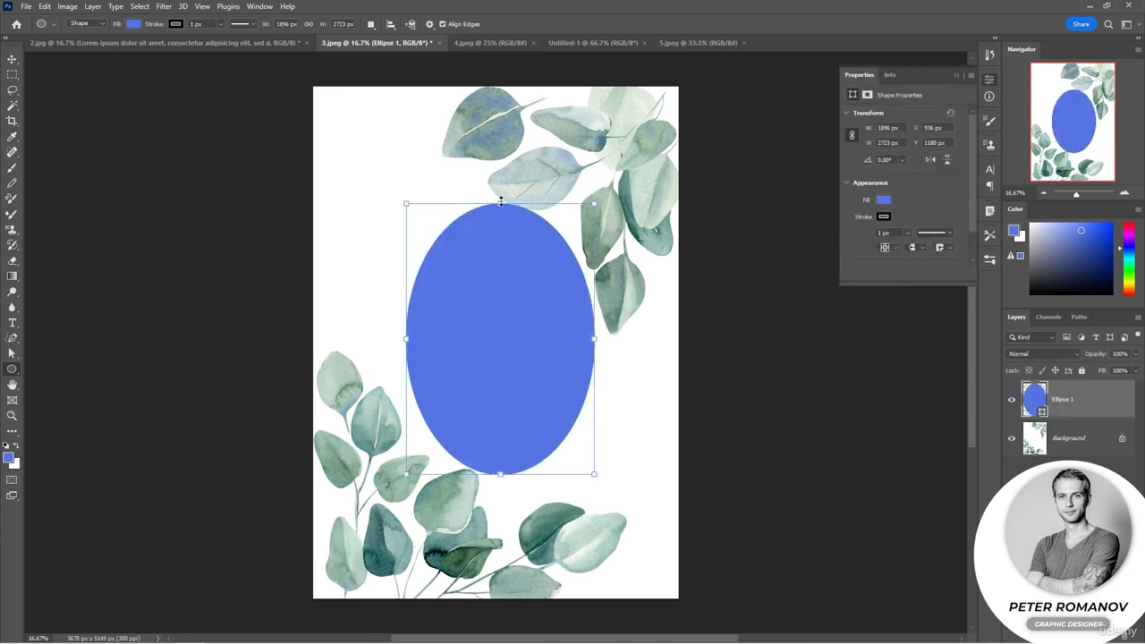
left_click_drag(500, 204, 499, 214)
left_click_drag(500, 473, 500, 460)
Remove both the fill and the stroke from the ellipse shape
left_click(883, 200)
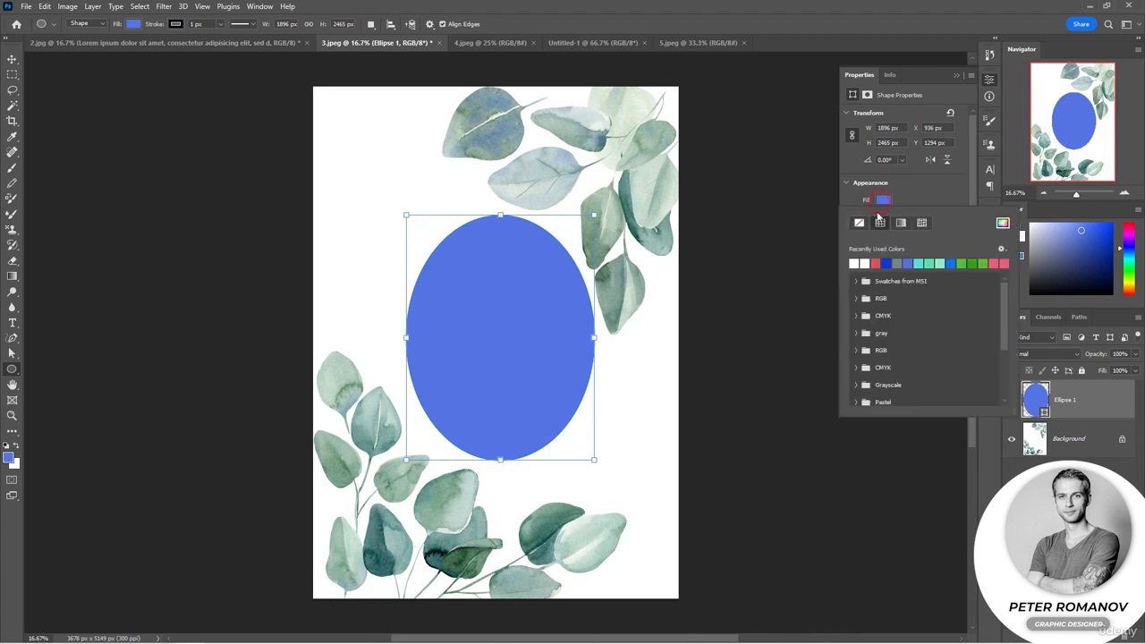
left_click(859, 223)
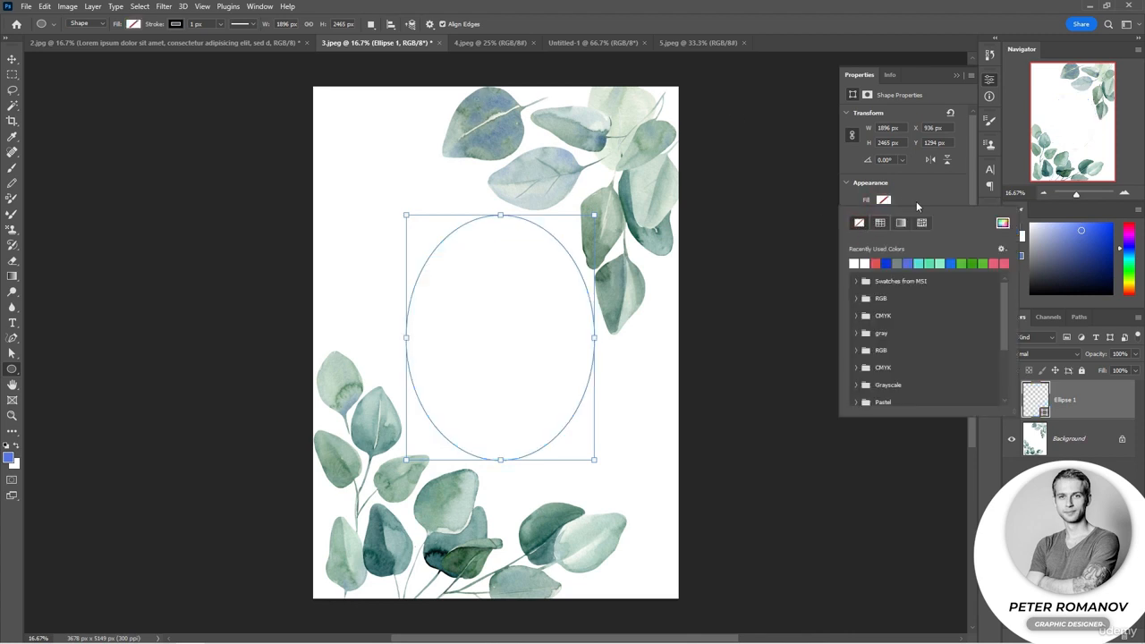
left_click(942, 195)
left_click(884, 217)
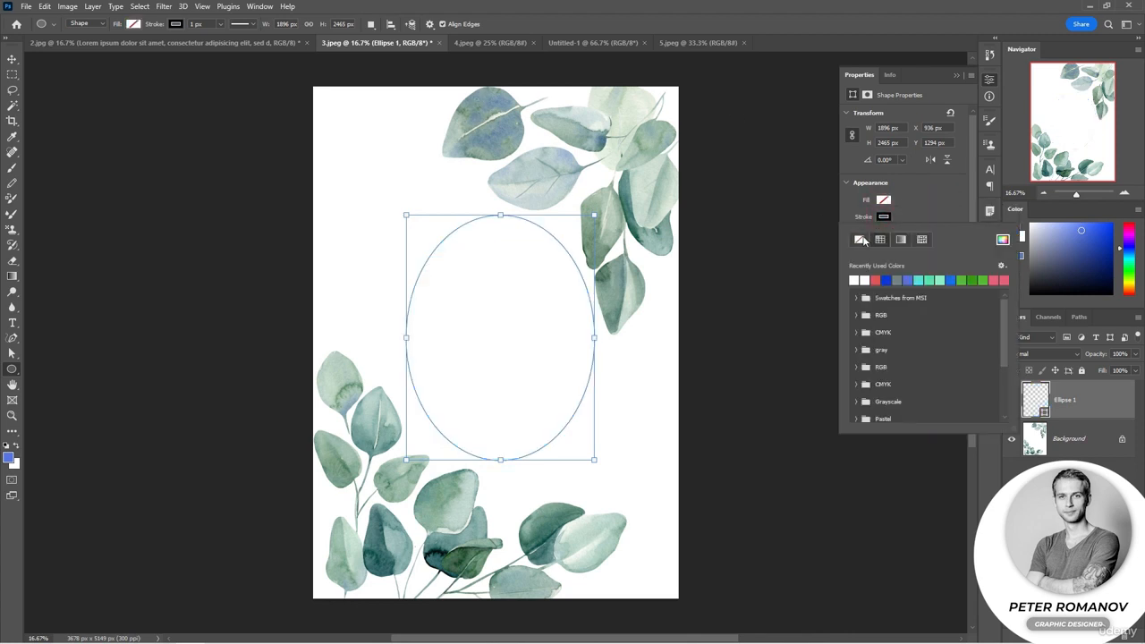
left_click(858, 239)
Create paragraph text inside the ellipse and fill it with pasted Lorem Ipsum
left_click(12, 322)
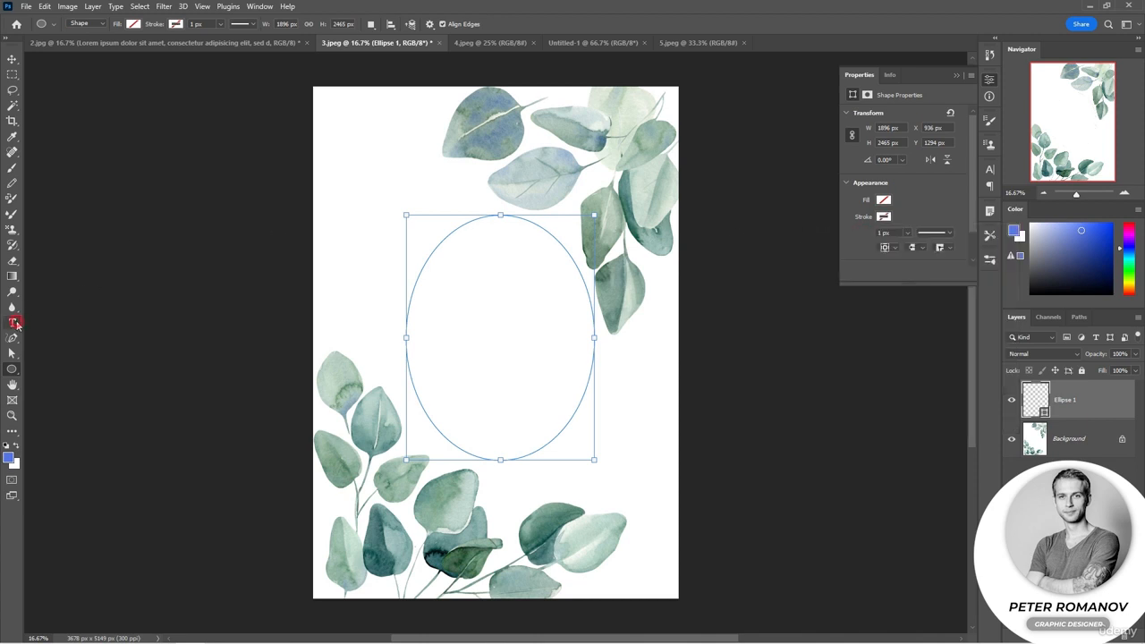
left_click(462, 271)
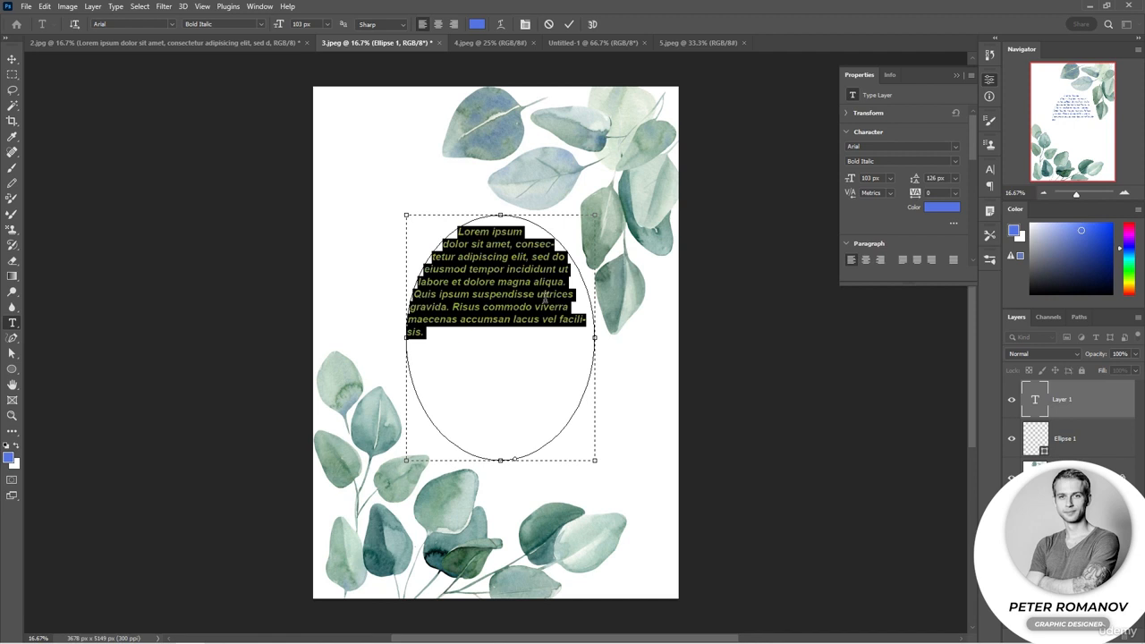
left_click(116, 7)
left_click(170, 266)
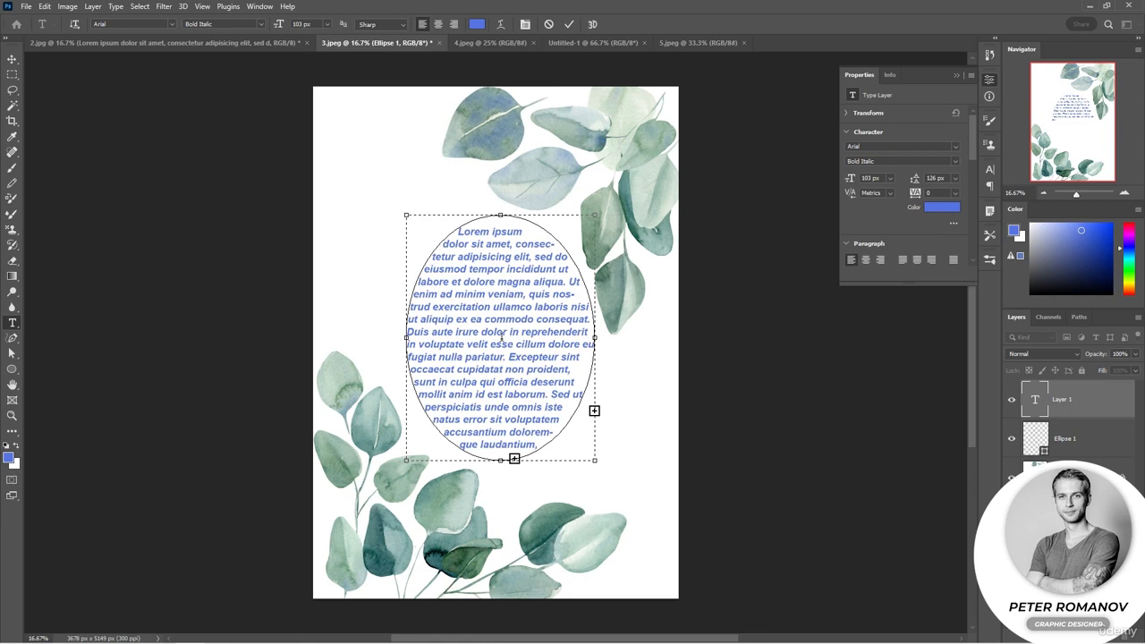
Set the font size of all the text inside the ellipse to 56 px, trying 65 px along the way
key("ctrl+a")
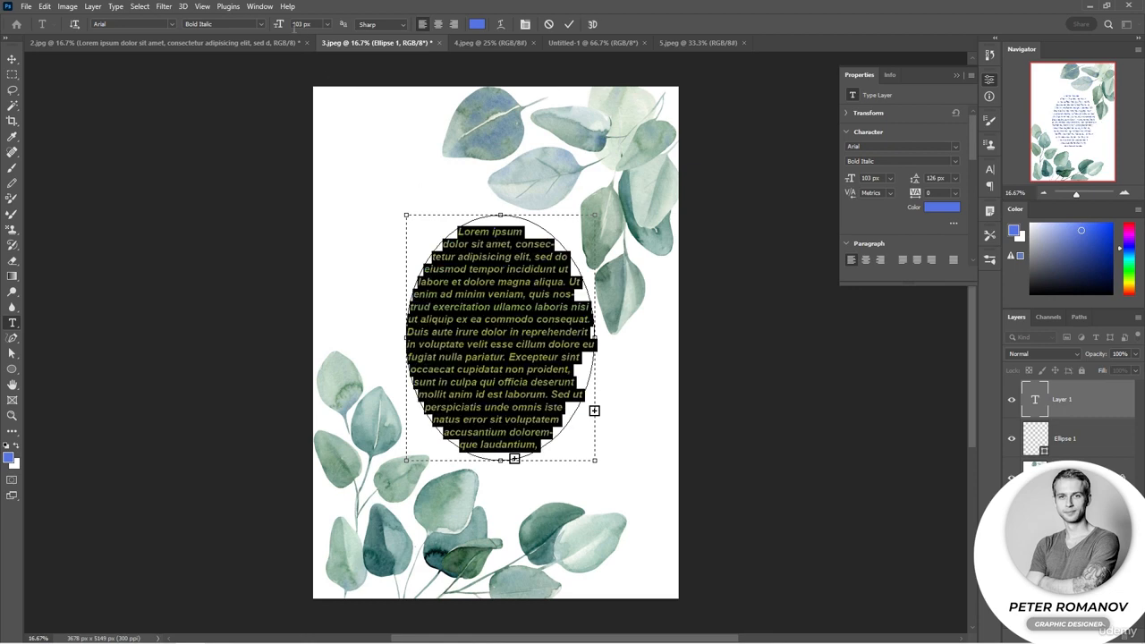
left_click_drag(278, 25, 250, 30)
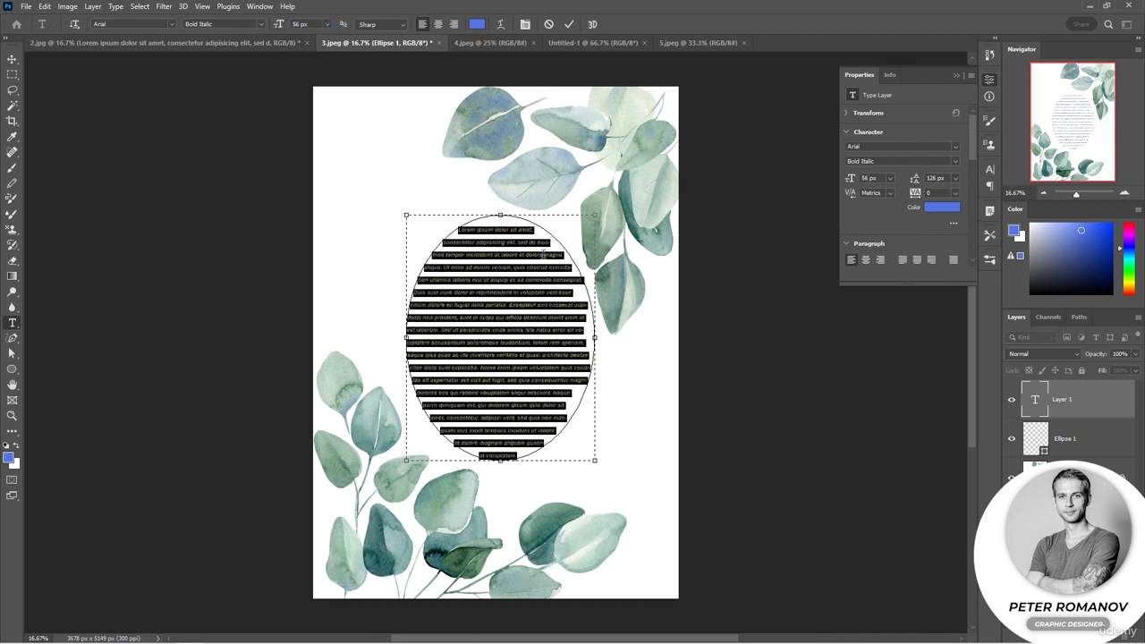
left_click_drag(278, 25, 286, 27)
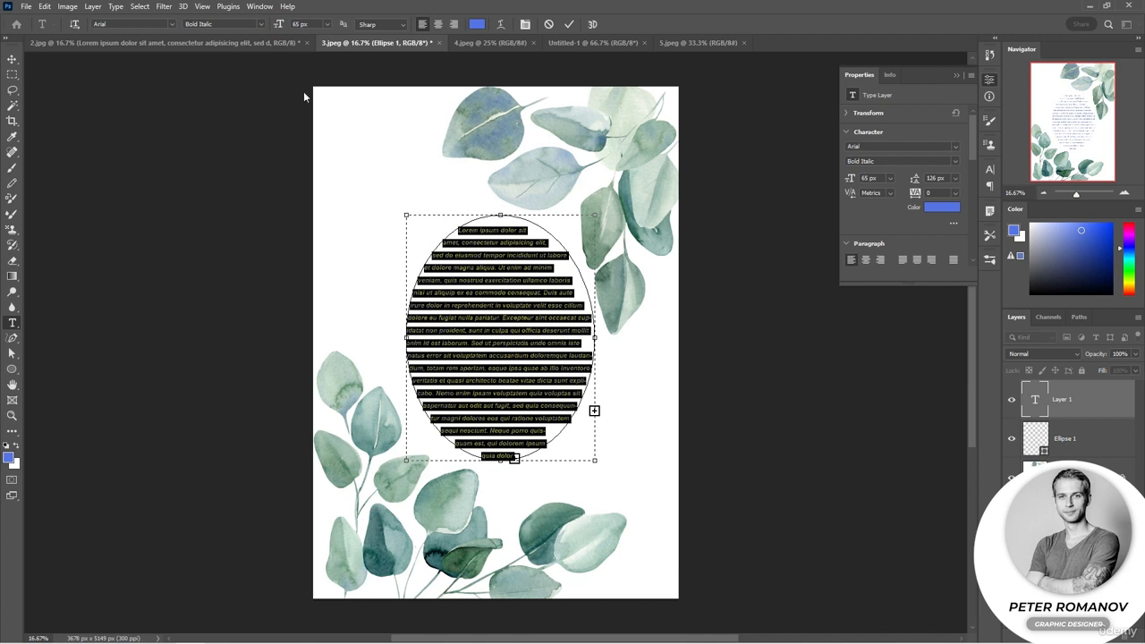
left_click_drag(284, 27, 276, 26)
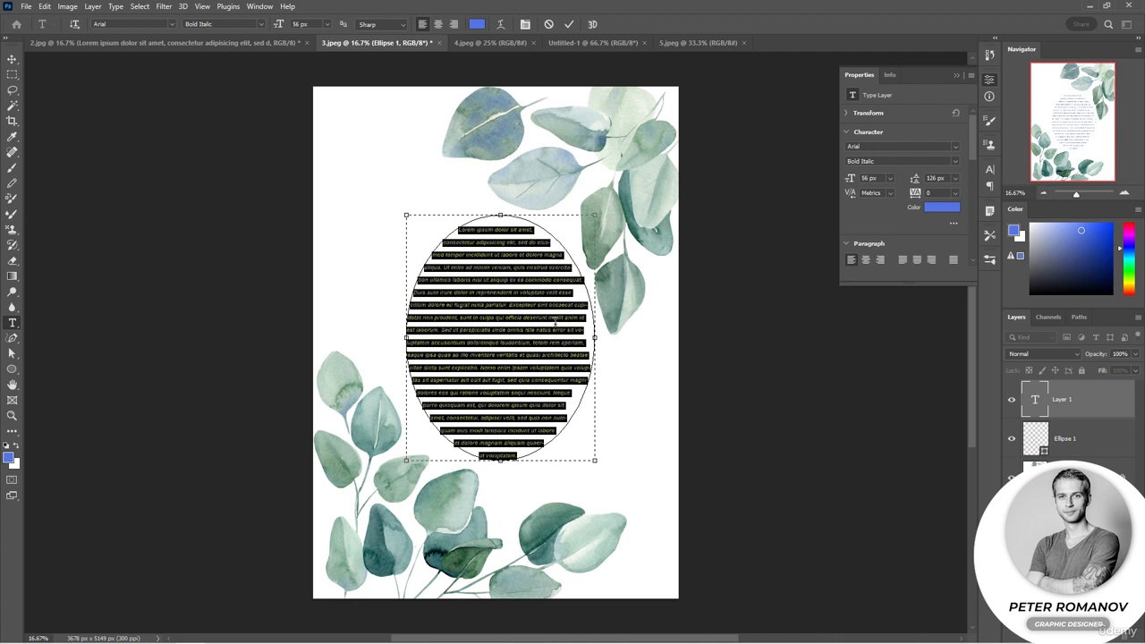
Commit the ellipse text, reopen it for editing, and enlarge the words "Sed ut perspiciatis unde omnis iste" to 109 px
key("ctrl+Return")
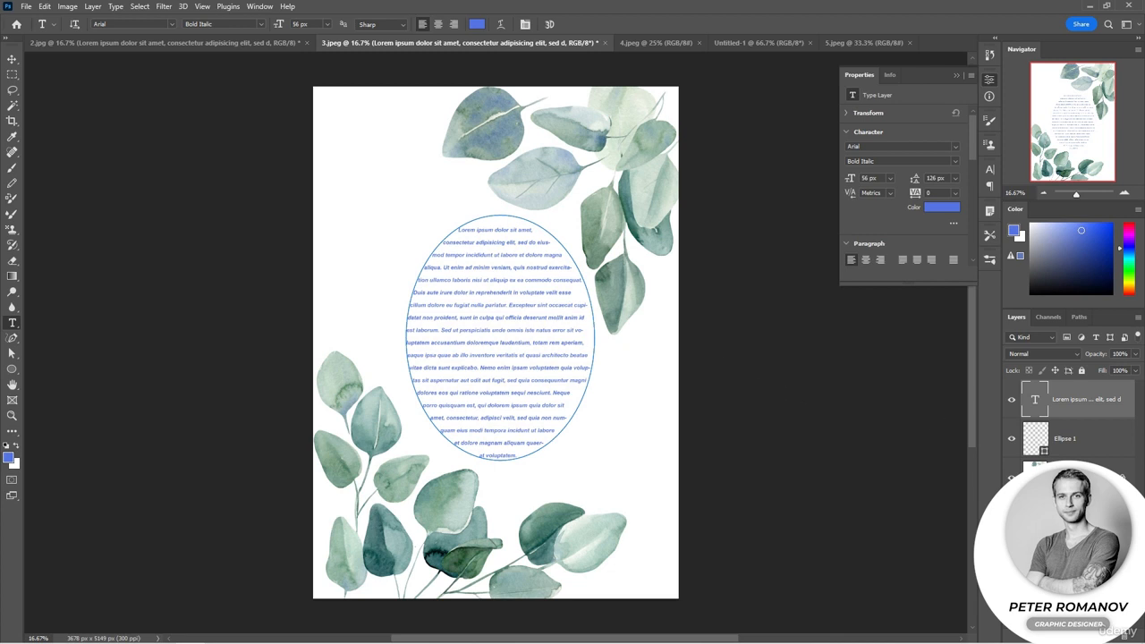
left_click(792, 396)
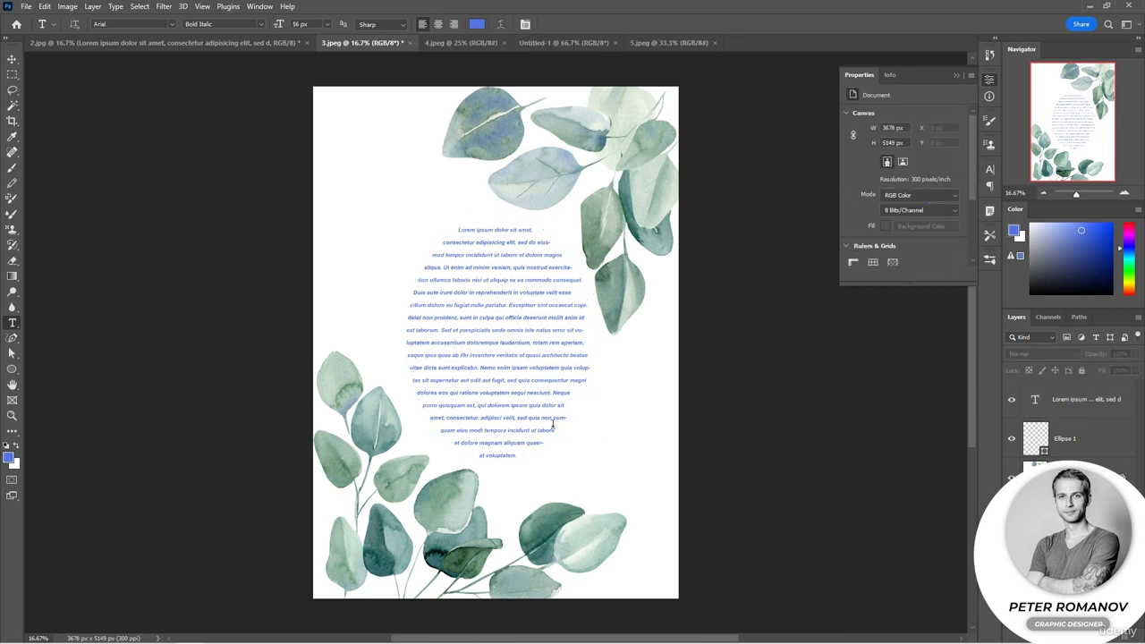
left_click(458, 326)
left_click(483, 334)
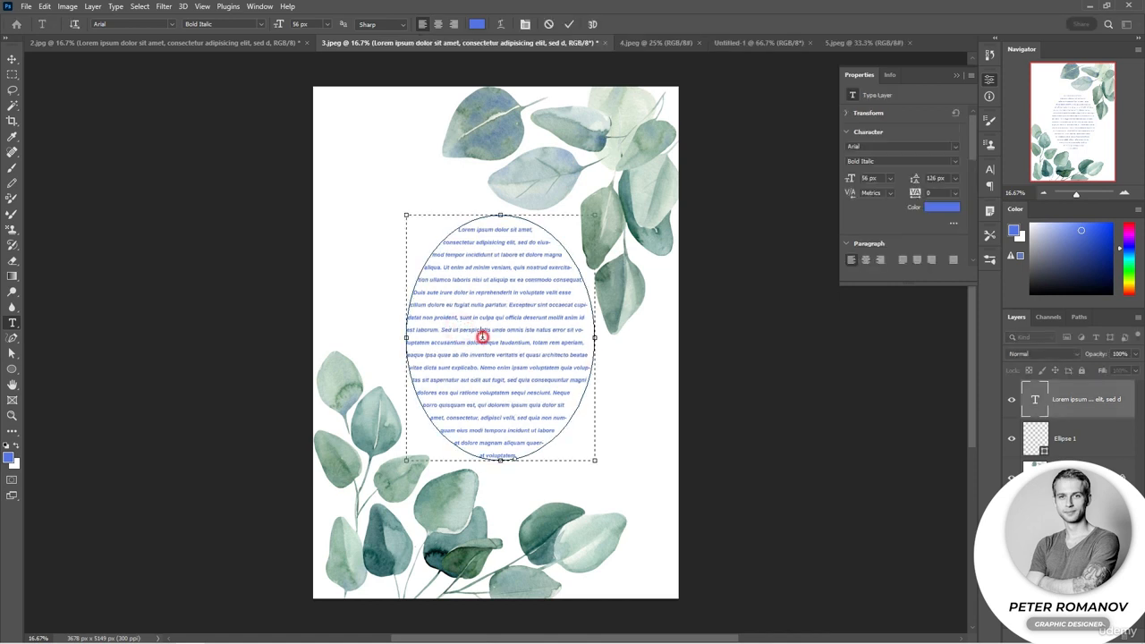
left_click_drag(491, 333, 405, 333)
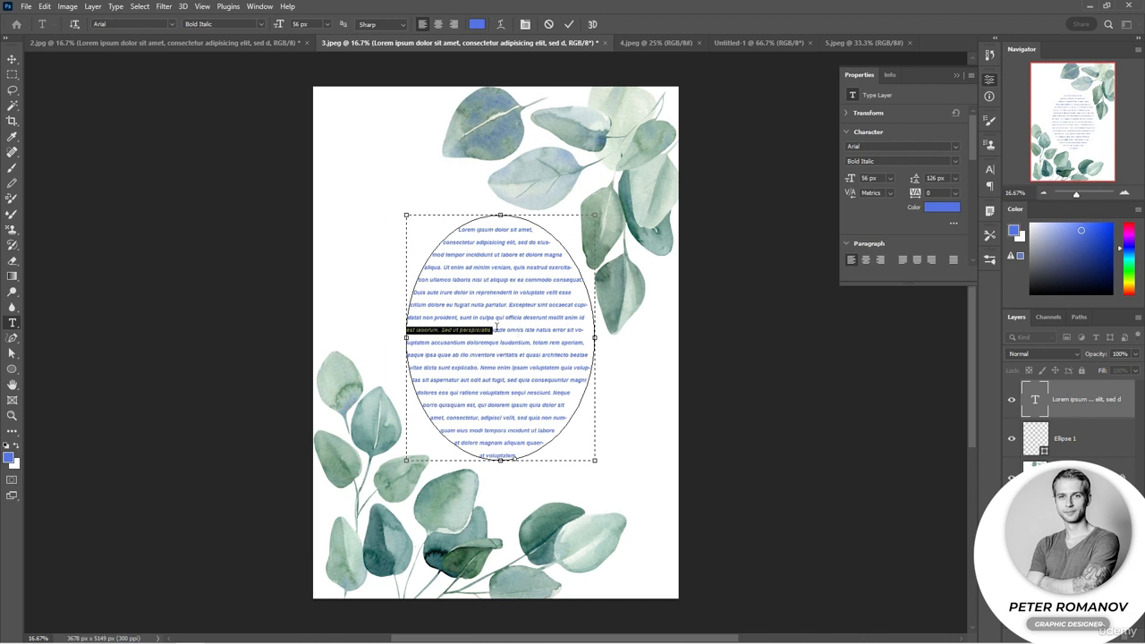
left_click(507, 332)
left_click_drag(535, 330, 446, 334)
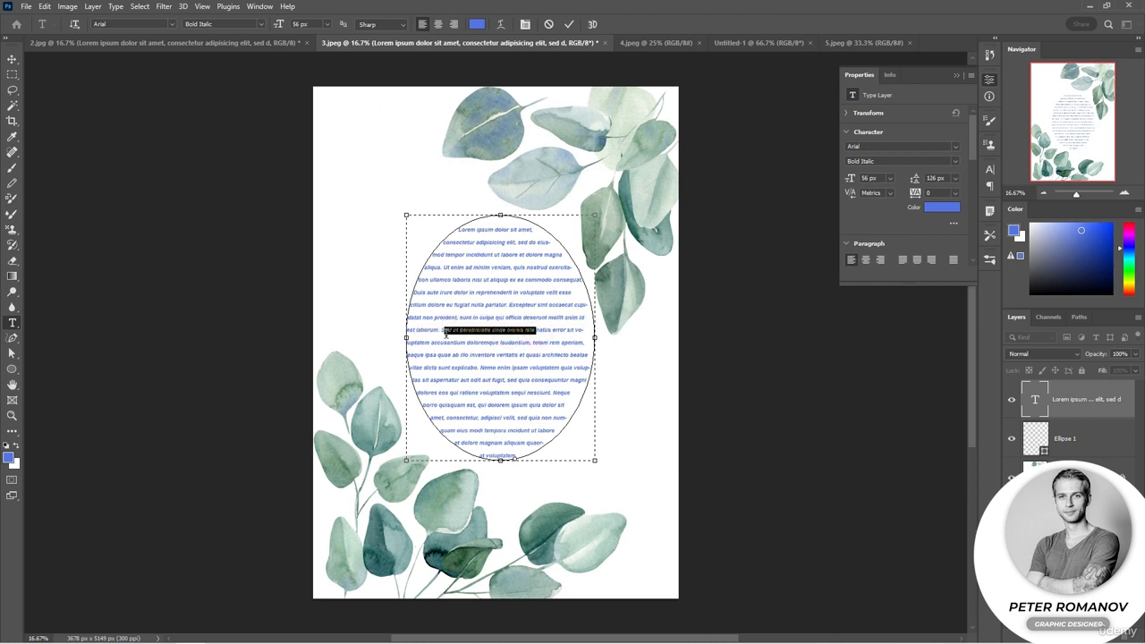
left_click_drag(278, 25, 308, 33)
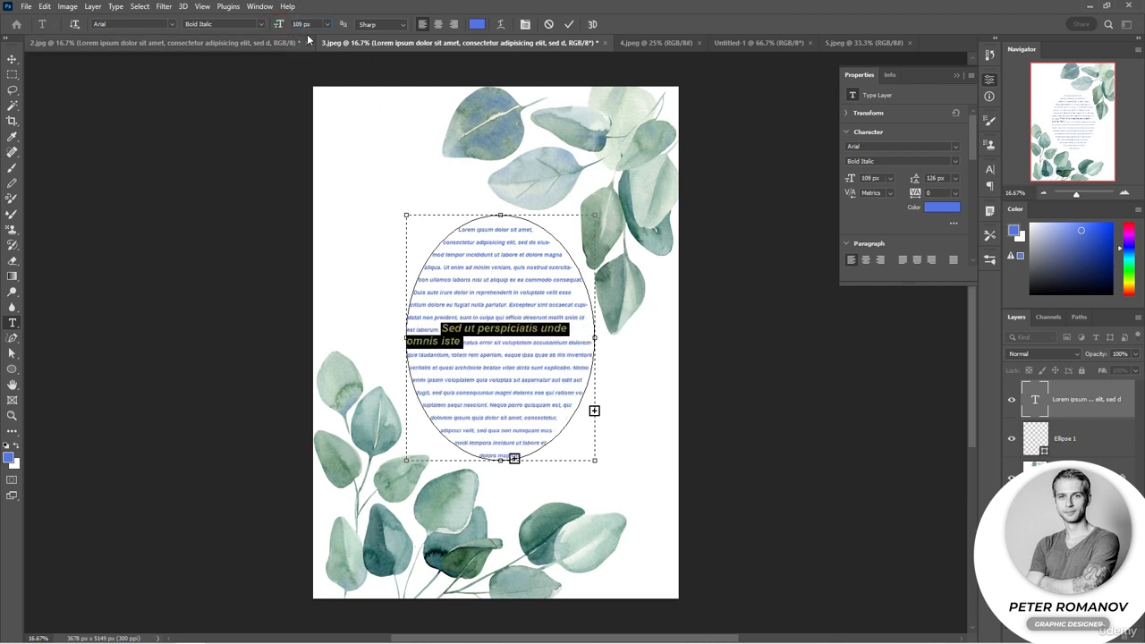
left_click(512, 357)
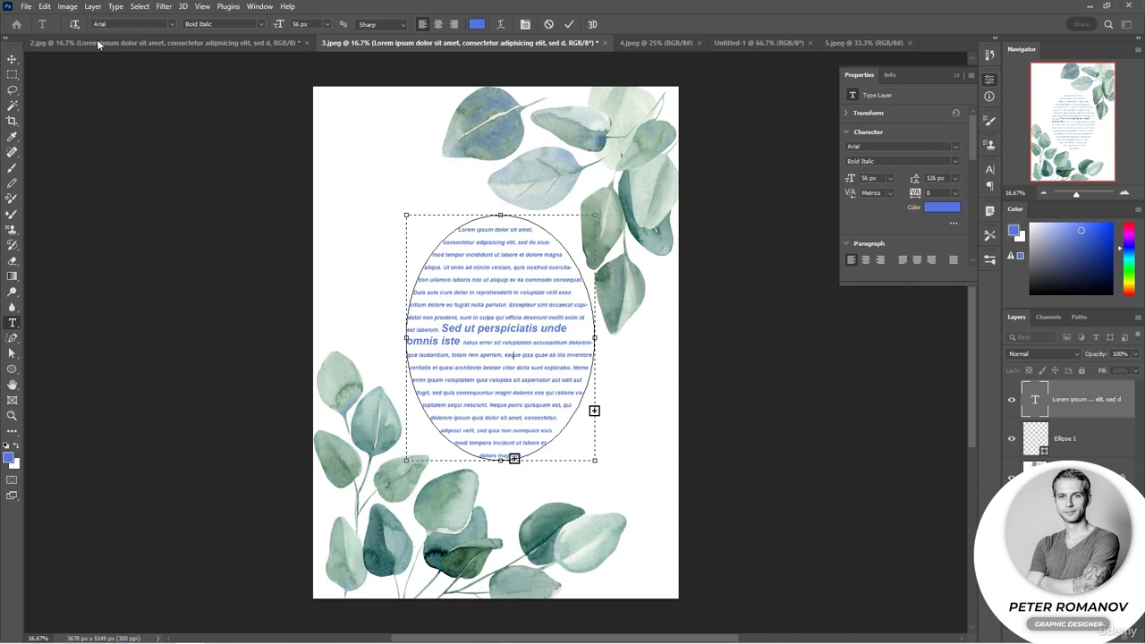
On a new layer, draw an ellipse about 1980 by 2465 px in Path mode around the oval paragraph text
left_click(1107, 634)
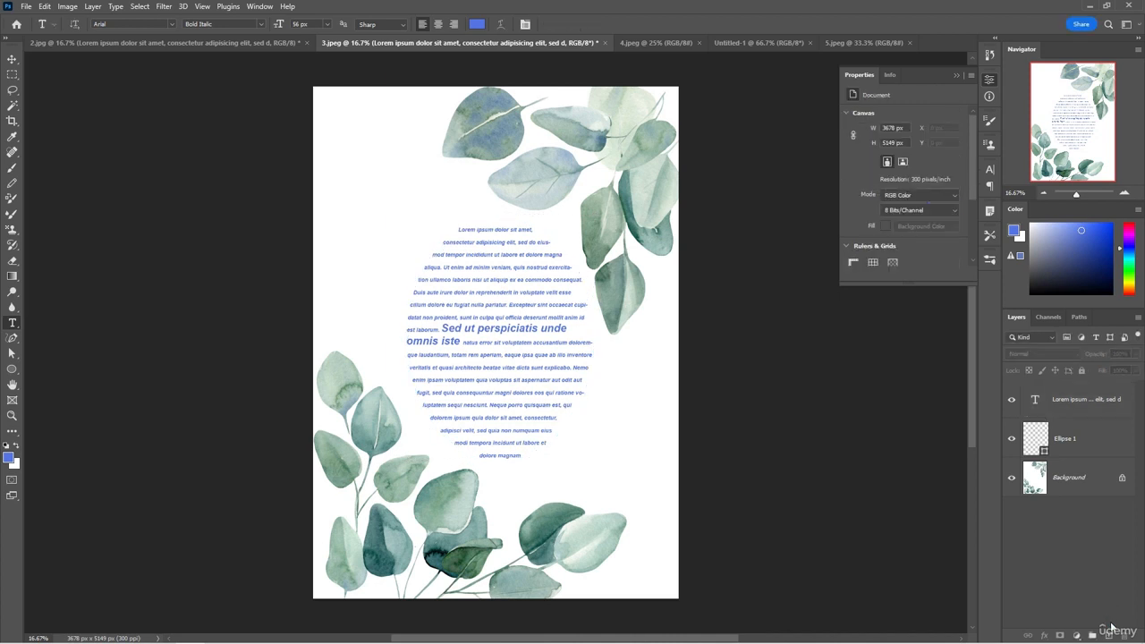
left_click(13, 369)
left_click(85, 23)
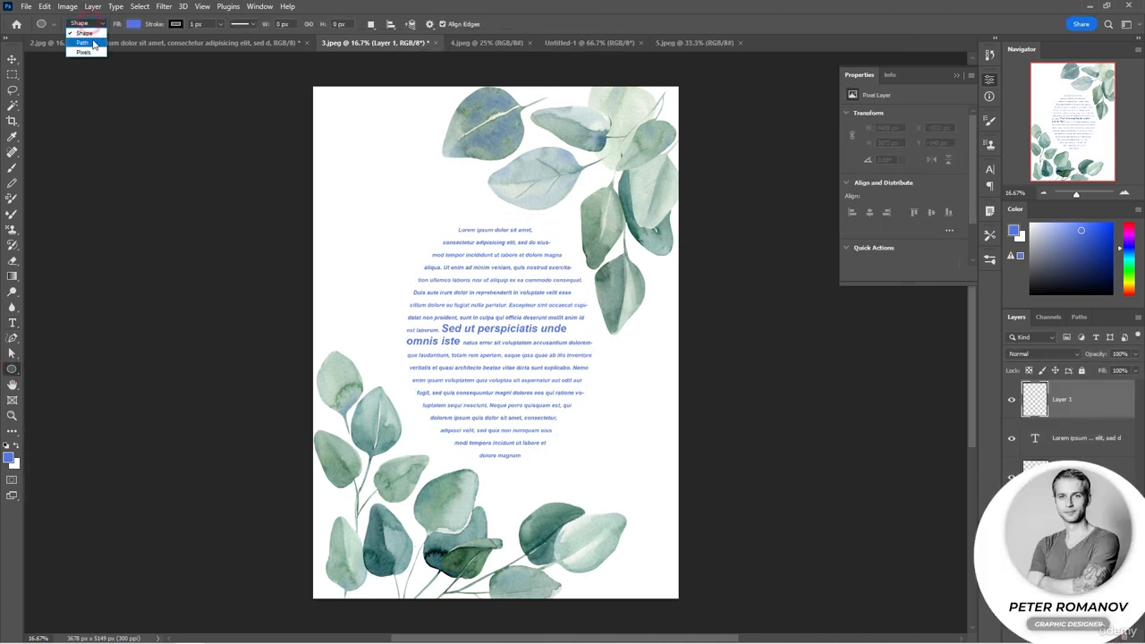
left_click(84, 40)
left_click_drag(420, 224, 594, 457)
left_click_drag(418, 339, 394, 337)
left_click_drag(492, 229, 491, 219)
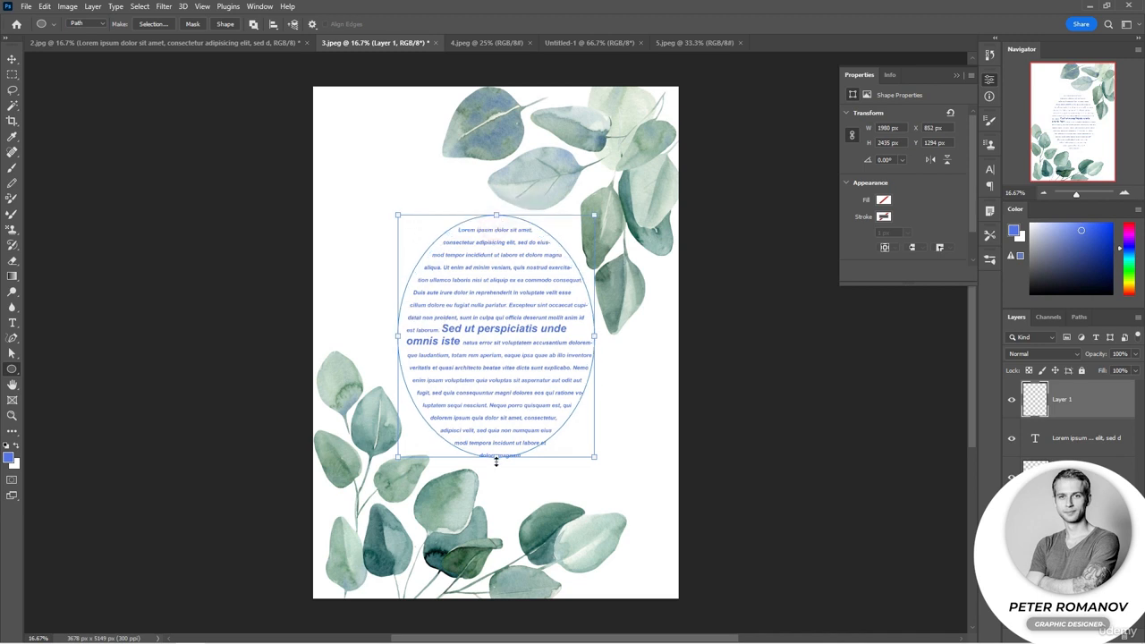
left_click_drag(496, 460, 496, 463)
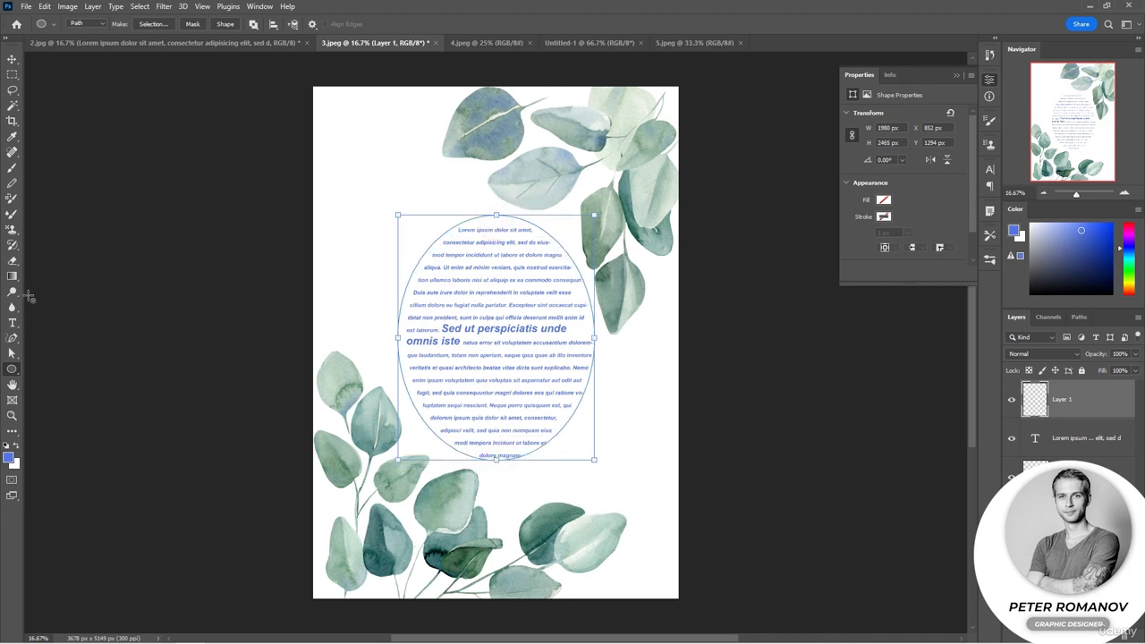
Add type along the ellipse path, starting at its top point, and fill it with pasted Lorem Ipsum
left_click(12, 321)
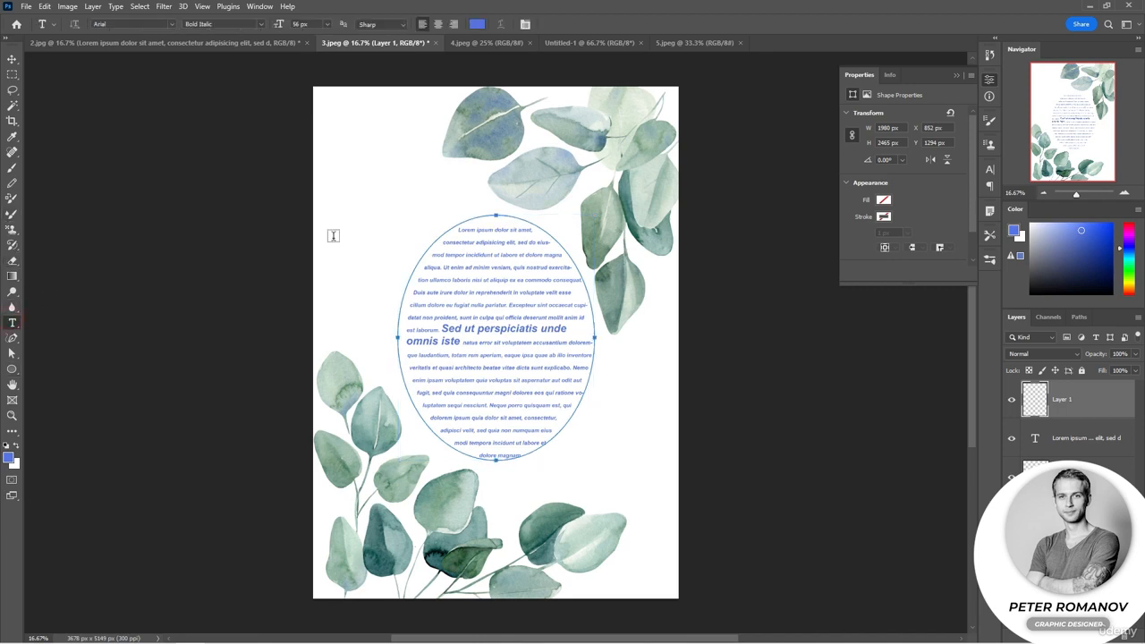
scroll(493, 215, "up", 3)
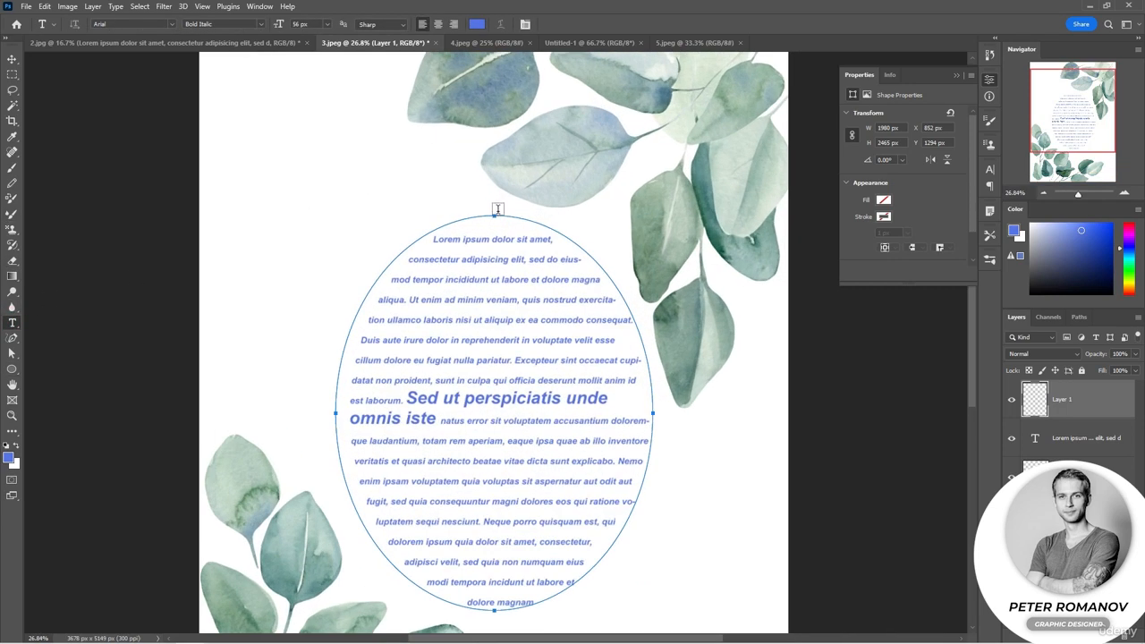
left_click(492, 214)
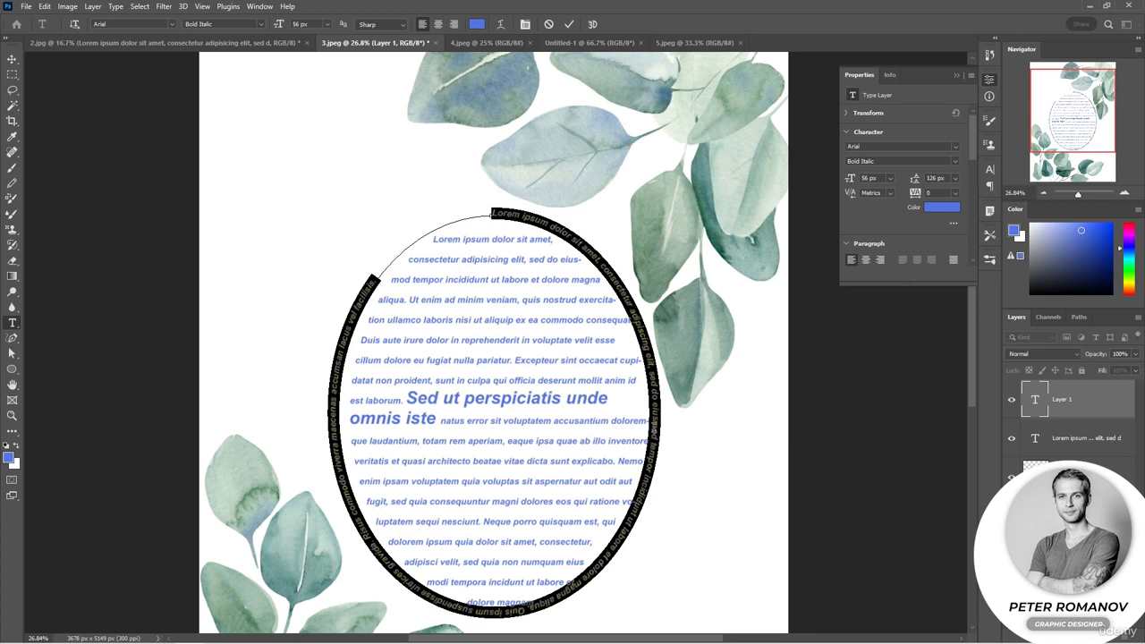
scroll(647, 414, "down", 2)
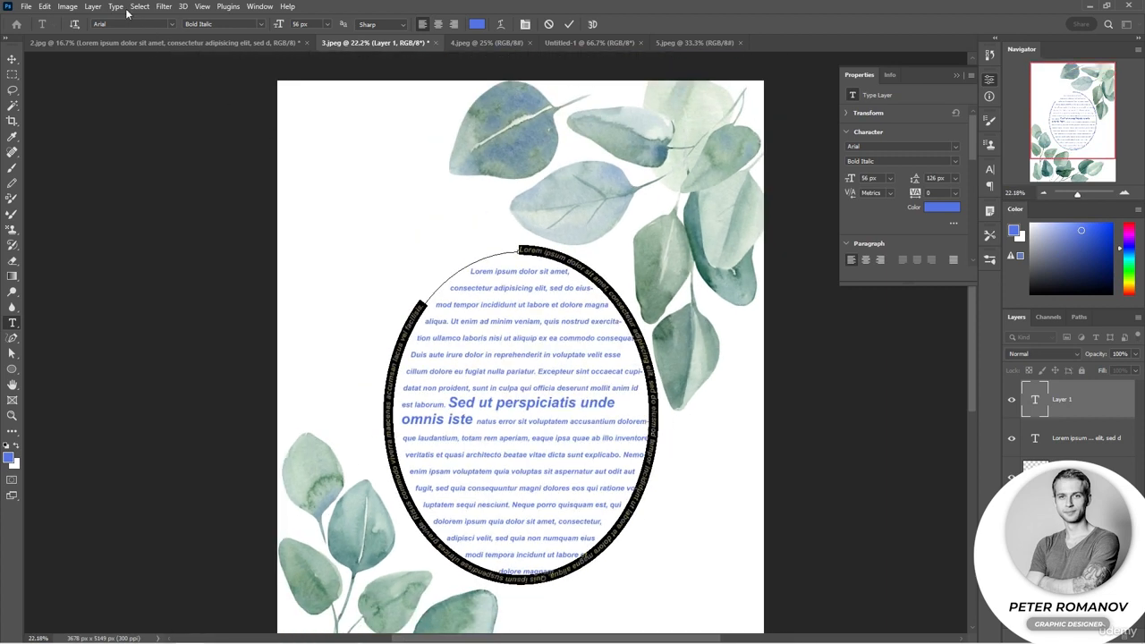
key("BackSpace")
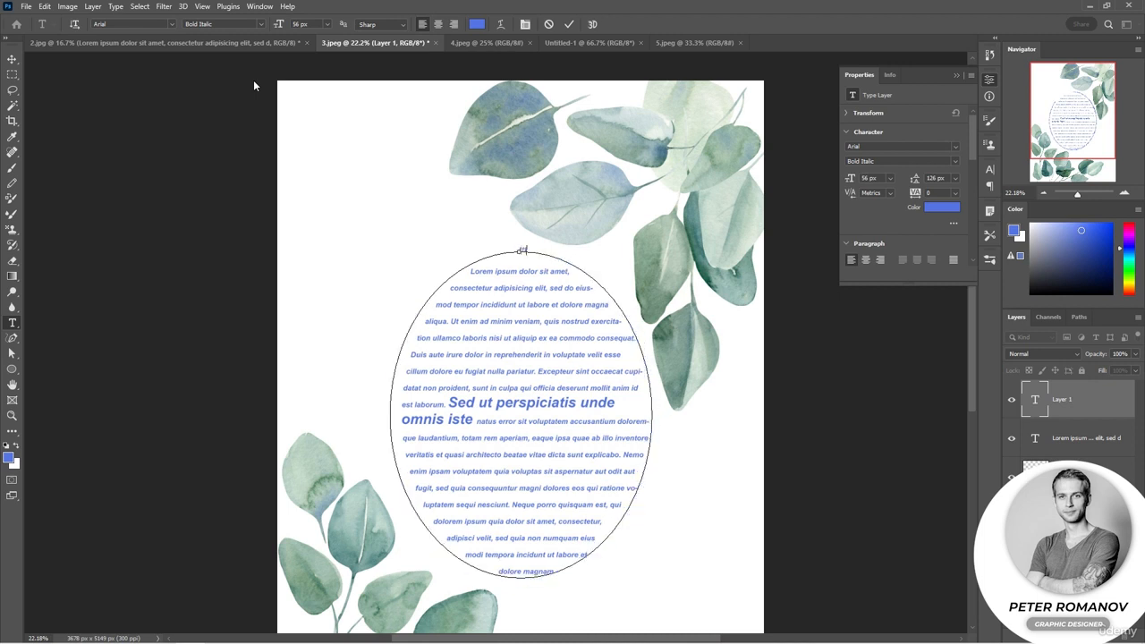
type("ttttttttttttttttttttttttttttt")
left_click(116, 6)
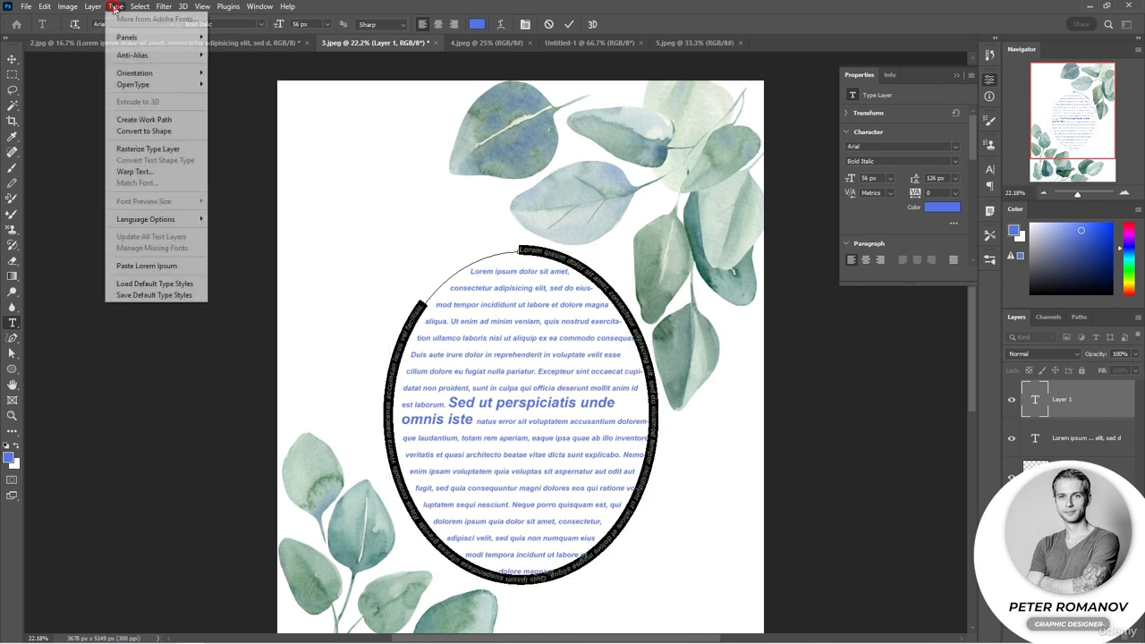
left_click(157, 266)
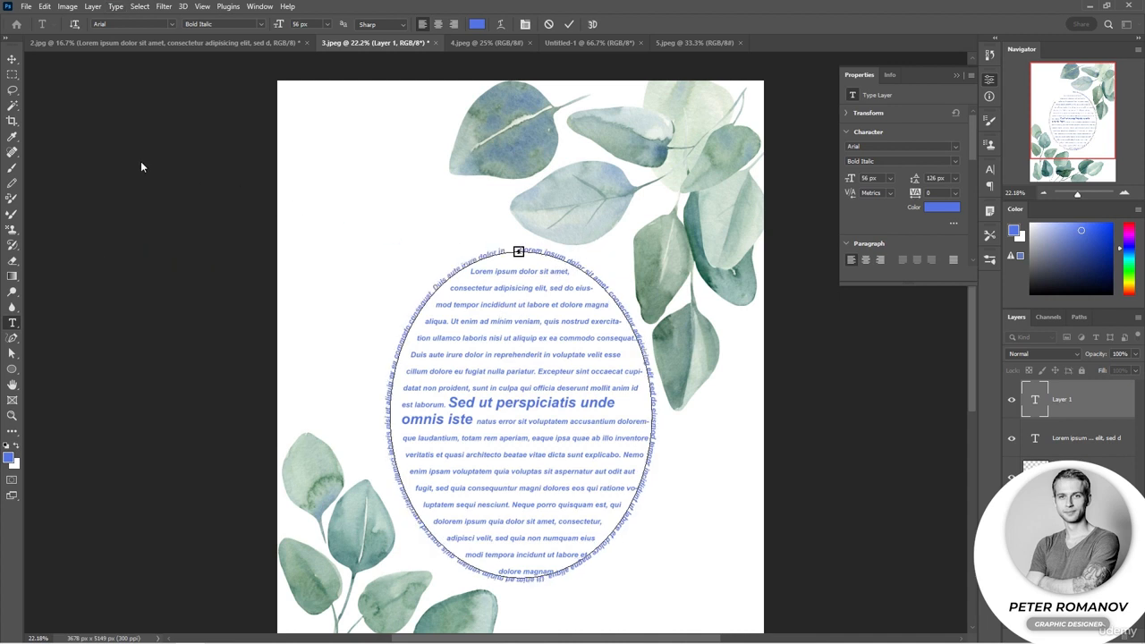
Enlarge the ellipse path text upward and downward around the paragraph text and apply the transform
left_click(11, 58)
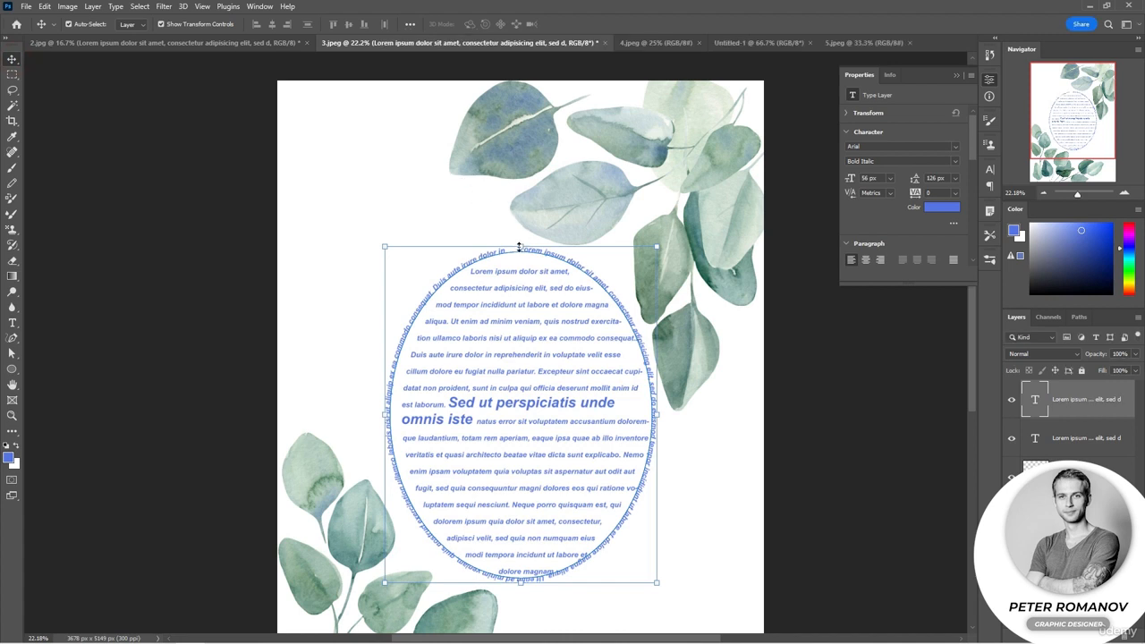
left_click_drag(522, 246, 519, 209)
key("ctrl+z")
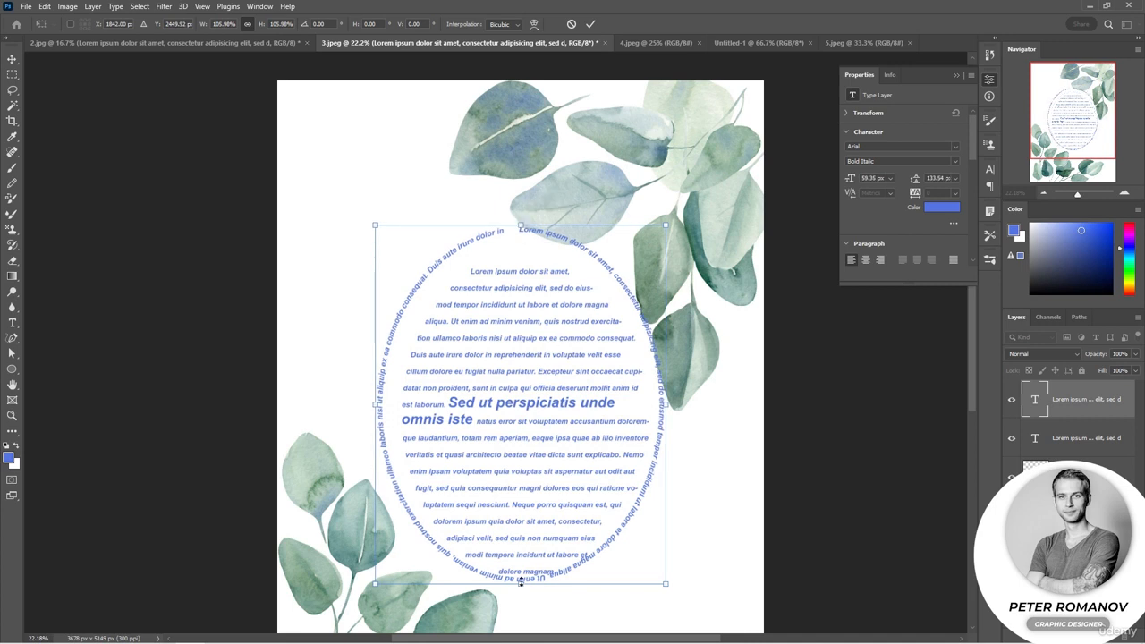
left_click_drag(520, 581, 523, 594)
key("Return")
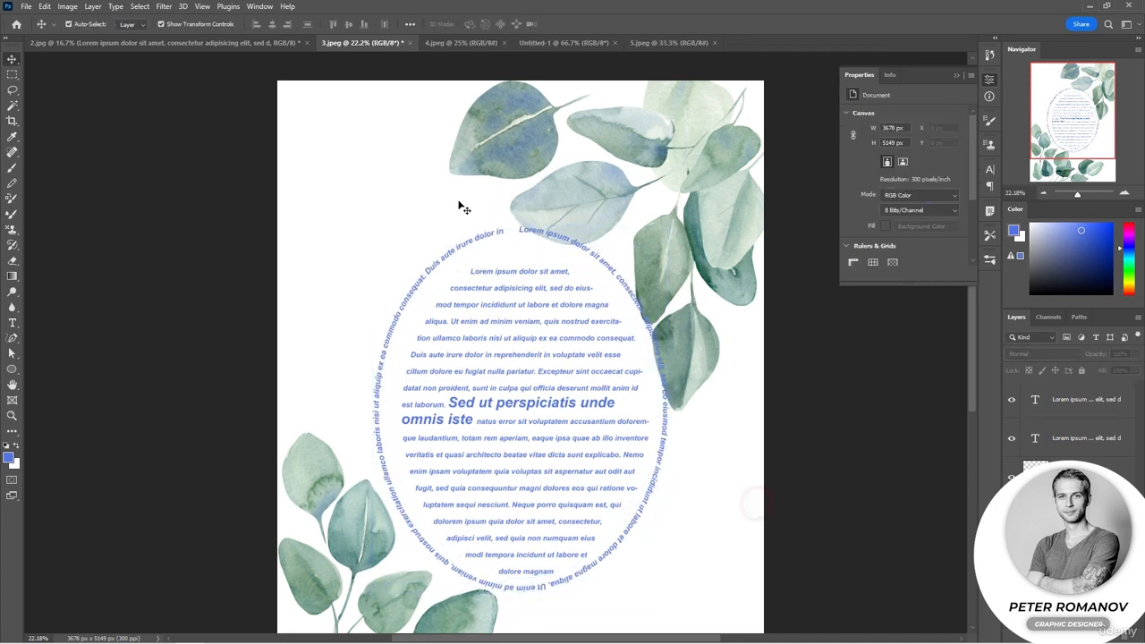
In 4.jpeg, draw an open curved path with the Pen tool just above the red ribbon, following its upper edge
left_click(458, 42)
left_click_drag(12, 338, 40, 339)
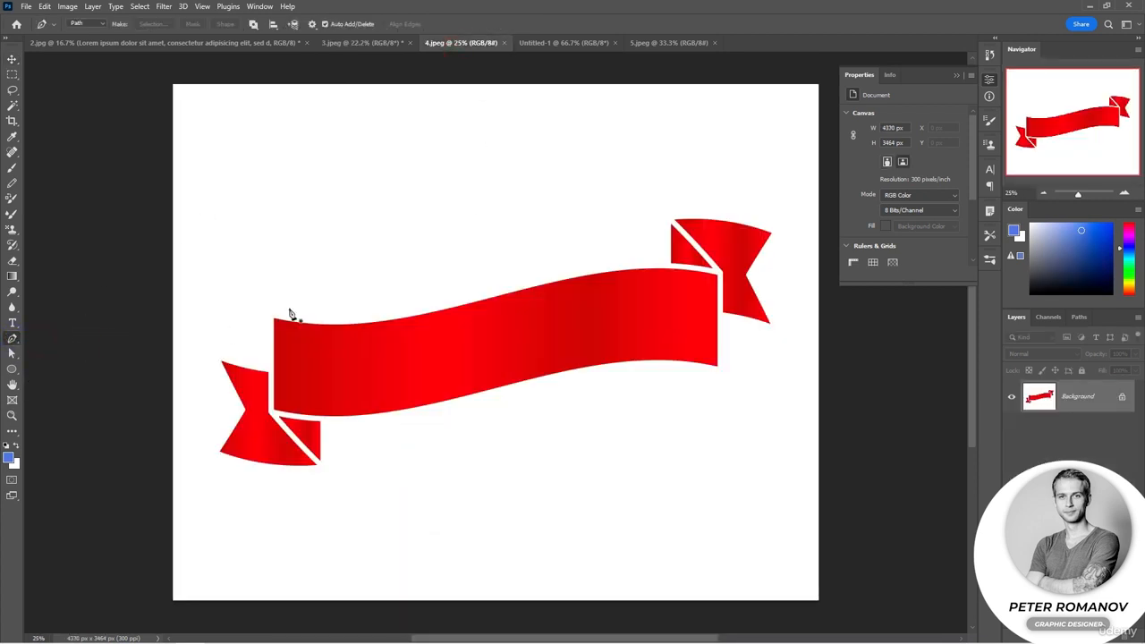
left_click(274, 304)
left_click_drag(350, 310, 400, 308)
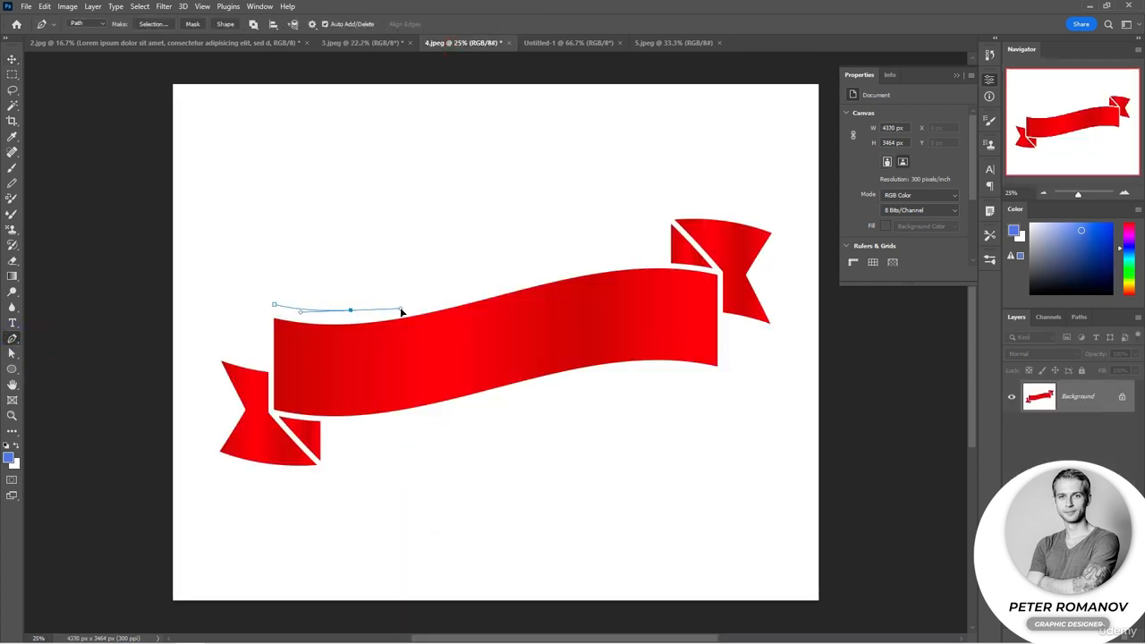
mouse_move(588, 246)
left_mouse_down()
mouse_move(624, 244)
mouse_move(588, 256)
left_mouse_up()
left_click(664, 247)
key("ctrl")
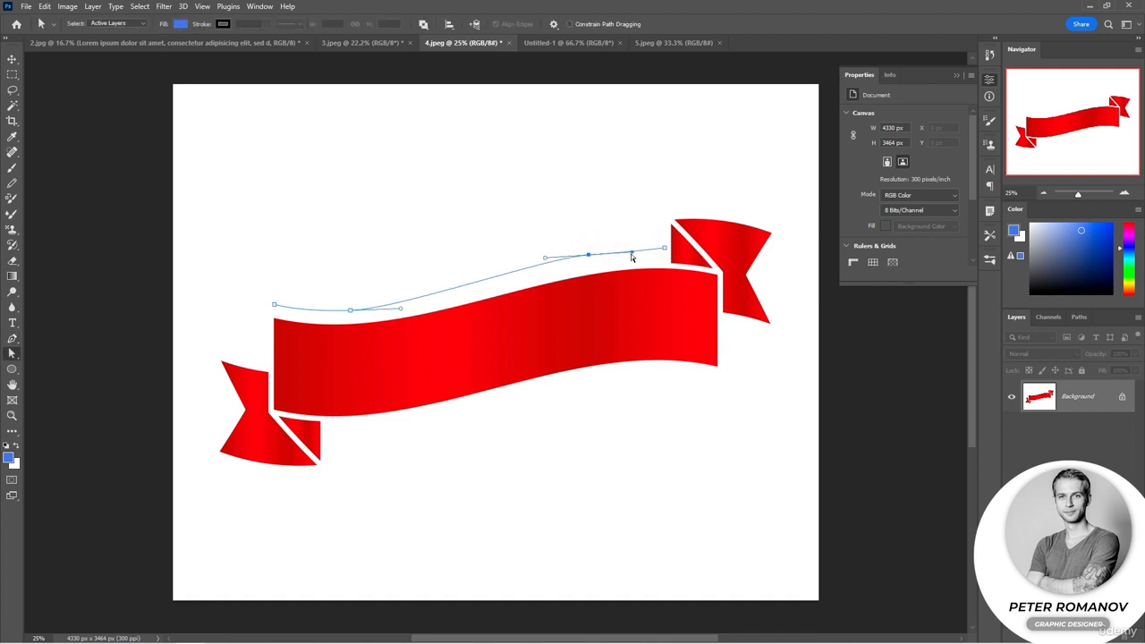
Start type at the left end of the curved path above the ribbon and set its text color to red b30e0c
left_click(11, 321)
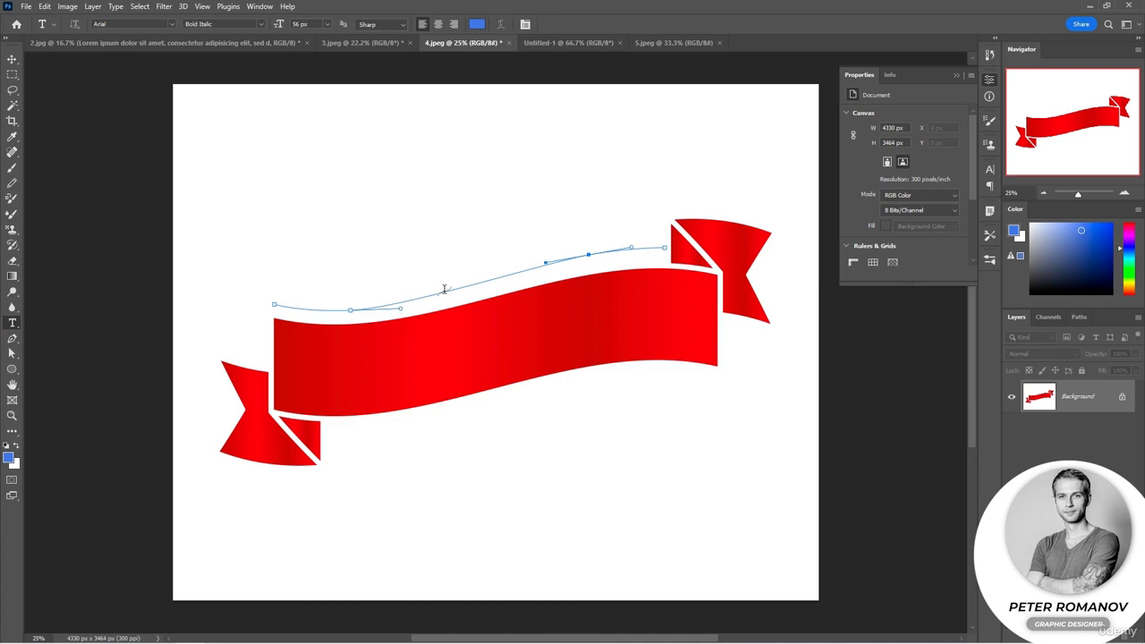
left_click(276, 302)
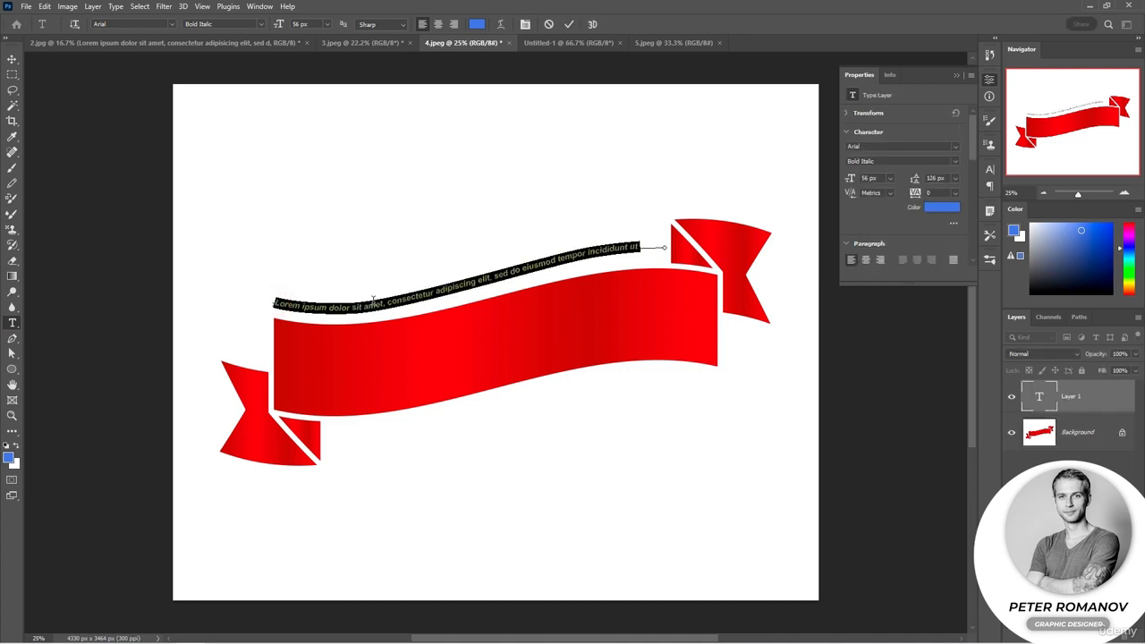
left_click(475, 24)
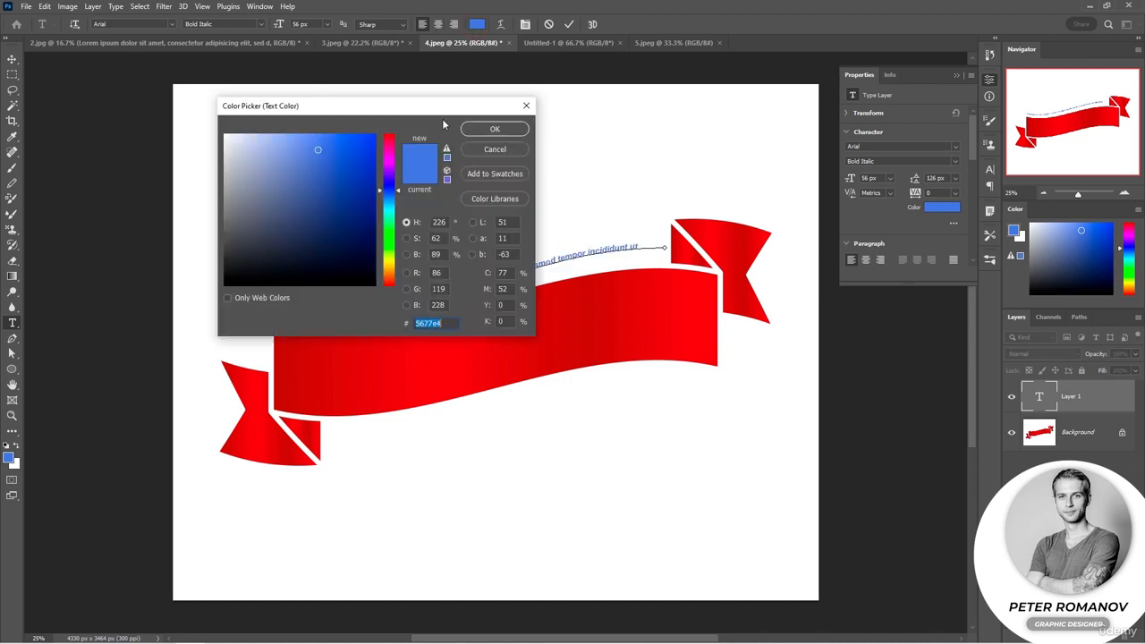
mouse_move(341, 181)
left_mouse_down()
mouse_move(322, 255)
mouse_move(334, 247)
left_mouse_up()
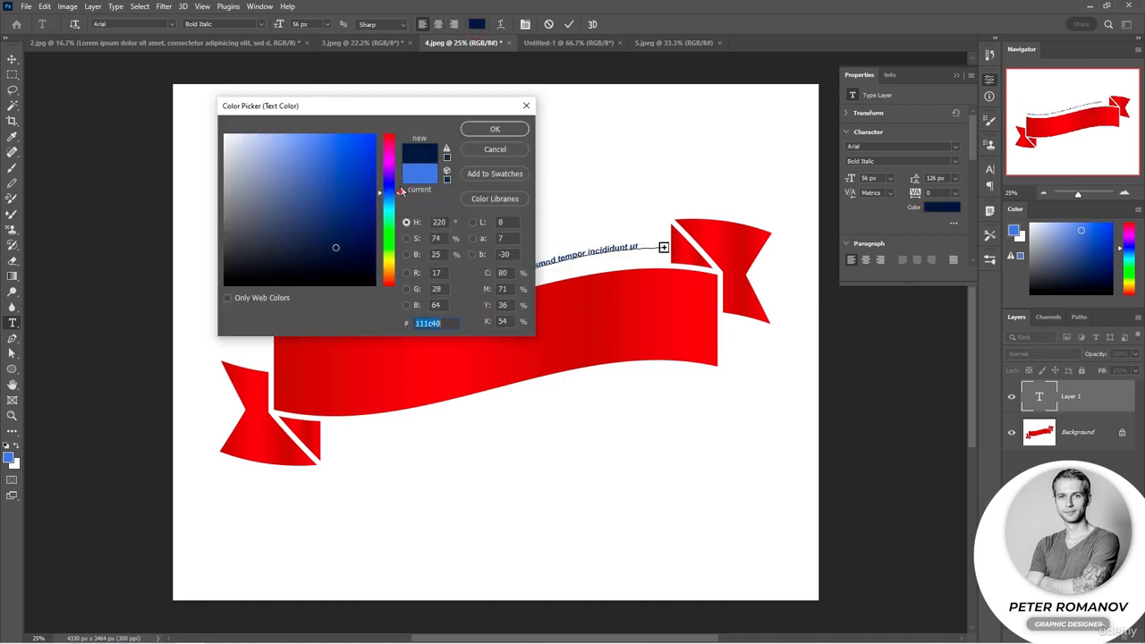
left_click(396, 135)
mouse_move(358, 141)
left_mouse_down()
mouse_move(349, 138)
mouse_move(365, 179)
left_mouse_up()
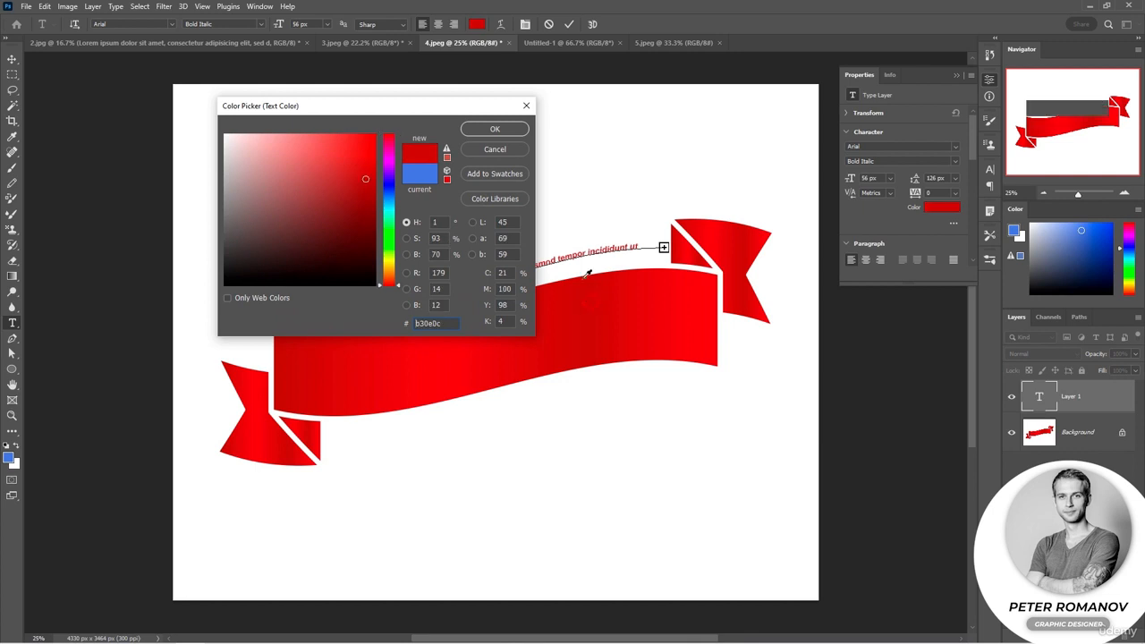
left_click(506, 132)
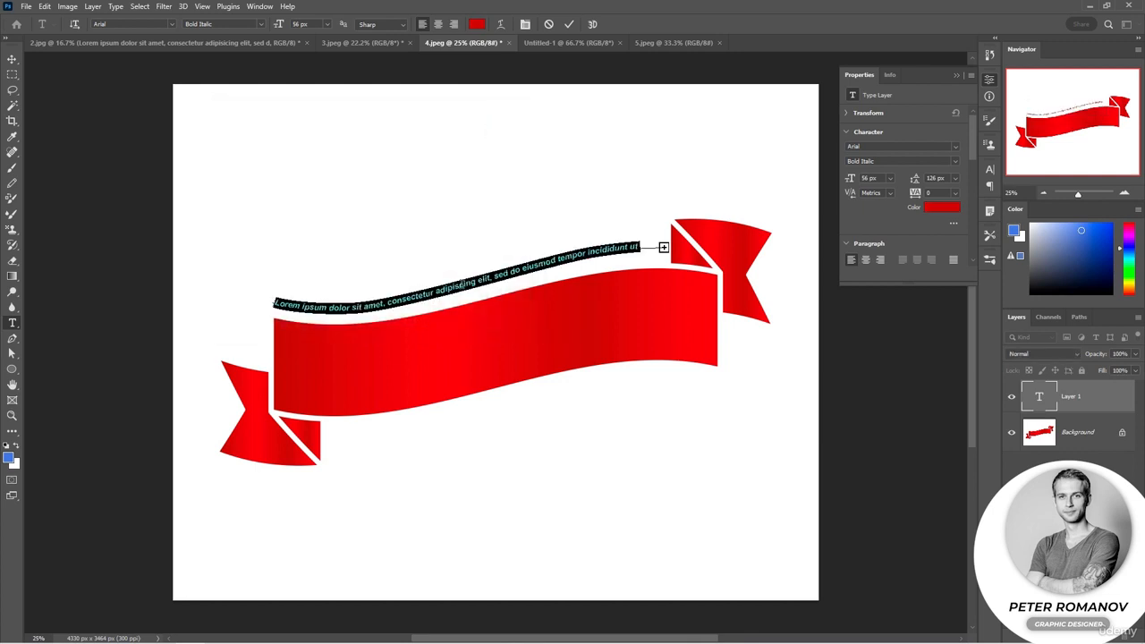
Replace the placeholder on the curve with "text" at 147 px and fill the path with pasted Lorem Ipsum
key("BackSpace")
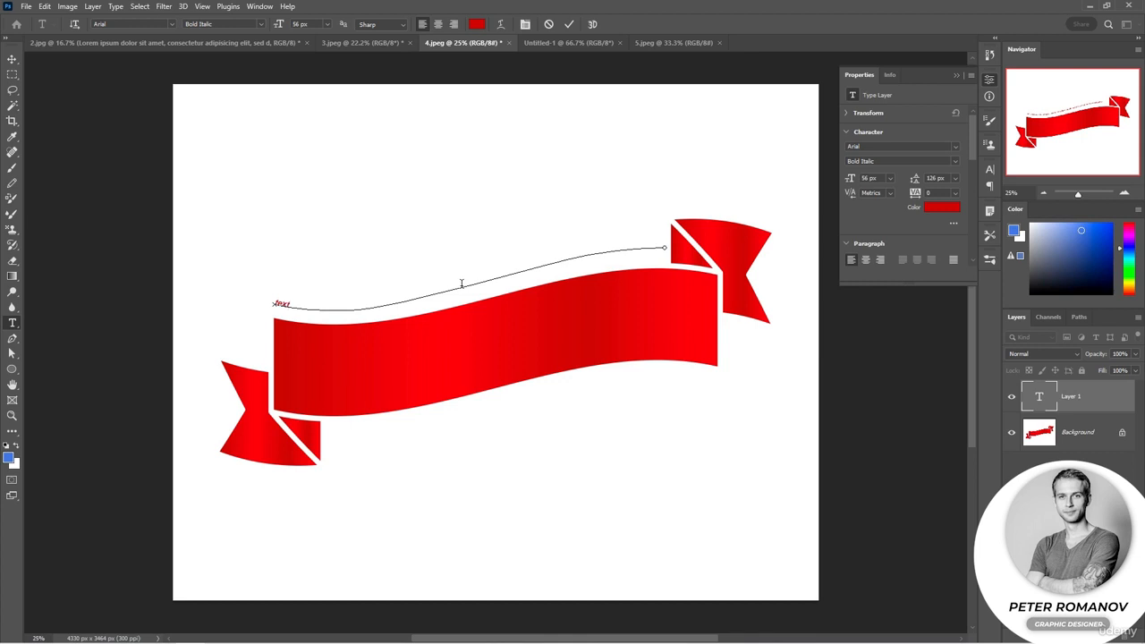
double_click(285, 305)
left_click_drag(275, 26, 311, 27)
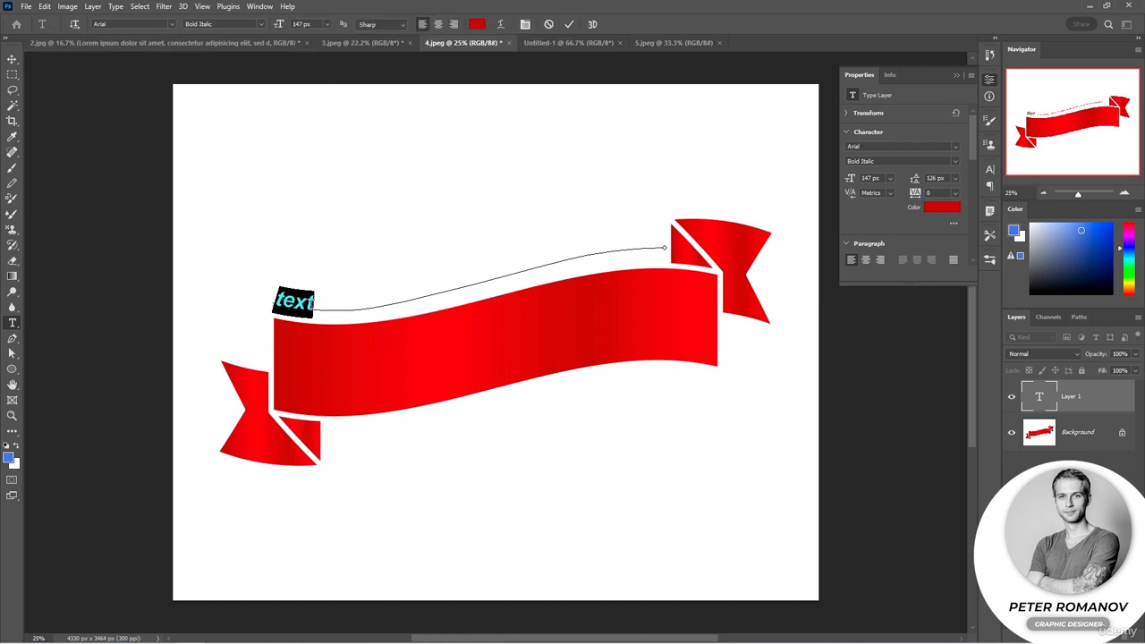
left_click(115, 6)
left_click(167, 265)
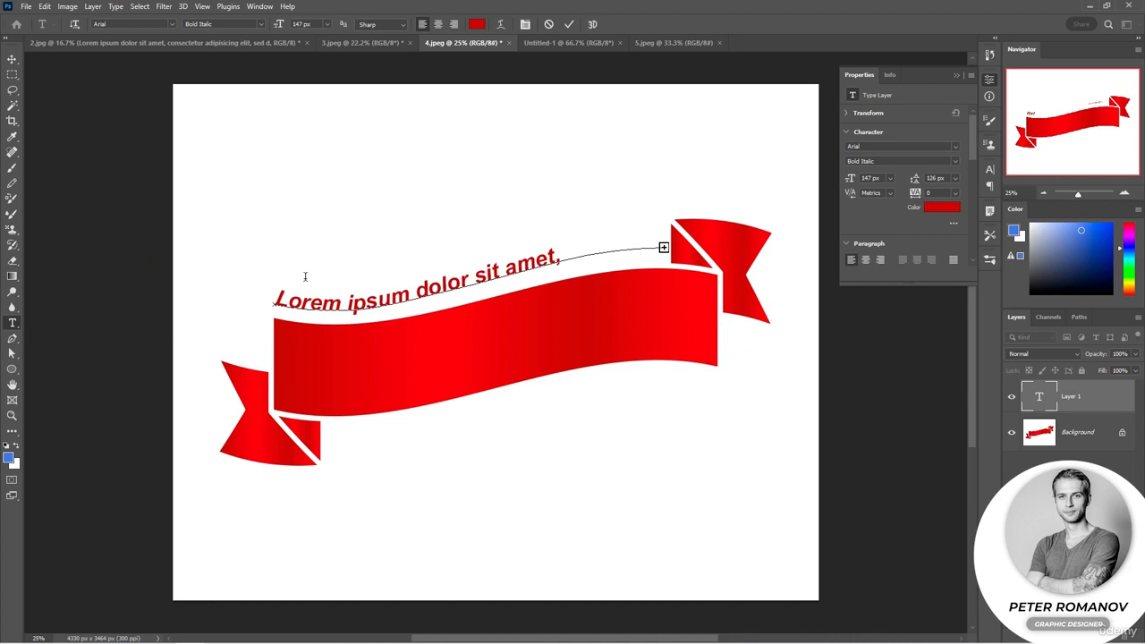
Reshape the text path above the ribbon by raising the anchor near its right end and lengthening the left anchor's curve handle
left_click(12, 353)
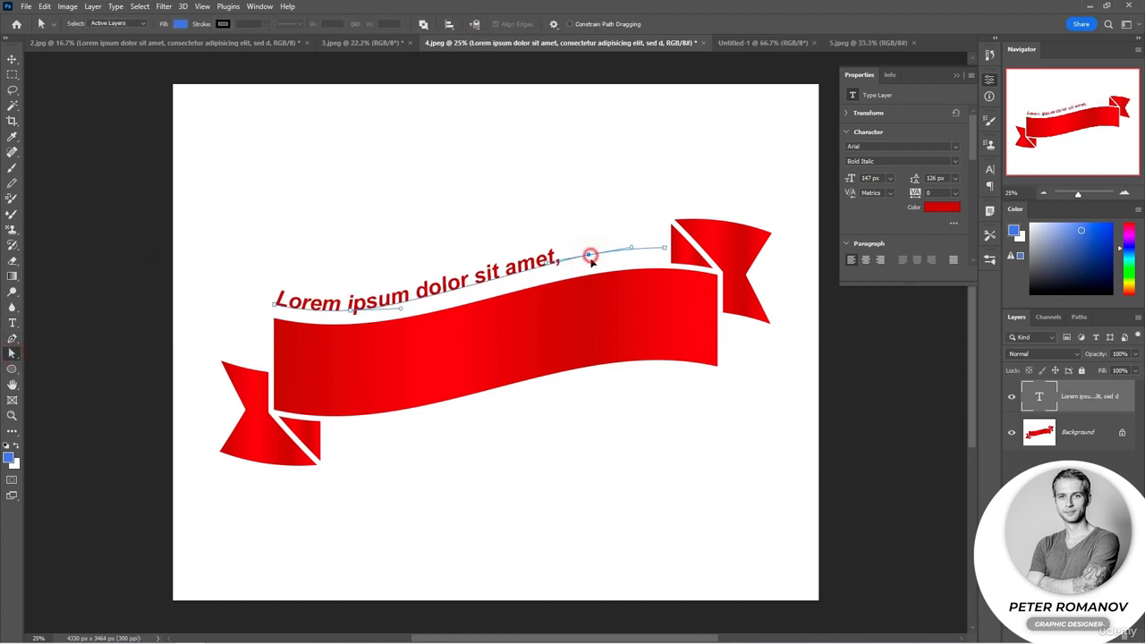
left_click_drag(588, 248, 590, 266)
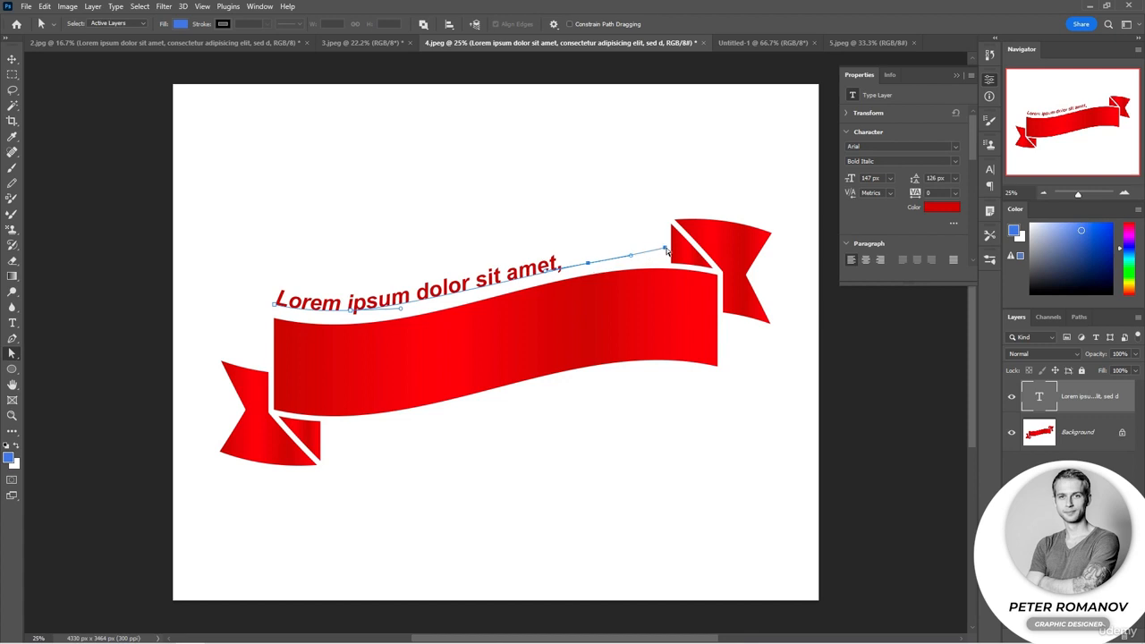
left_click_drag(665, 250, 650, 223)
key("ctrl+z")
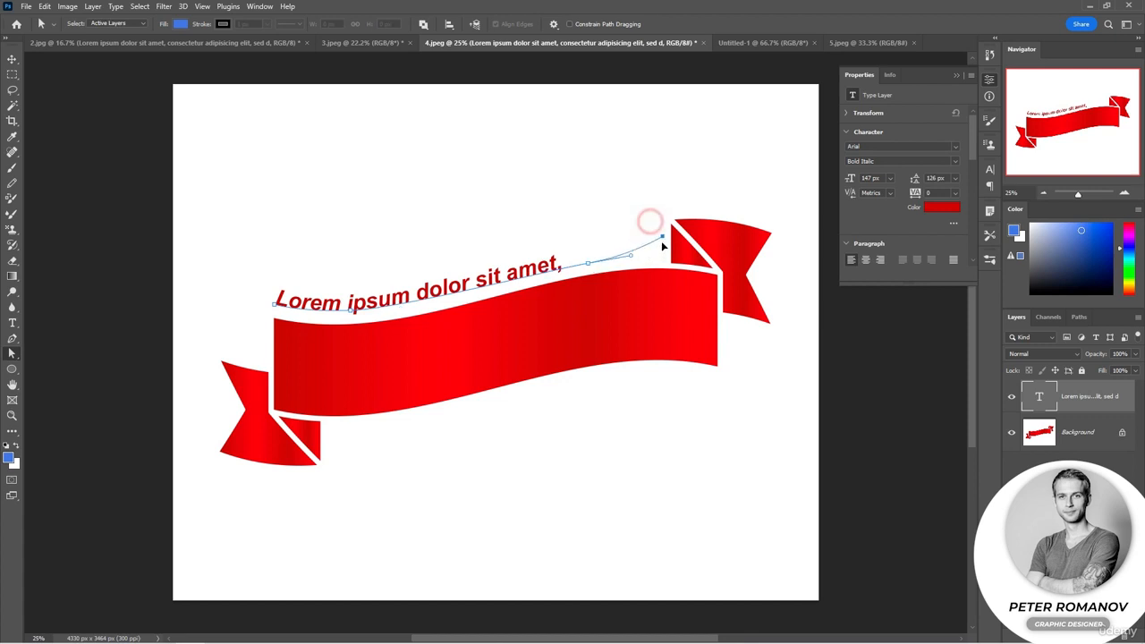
left_click_drag(587, 259, 586, 211)
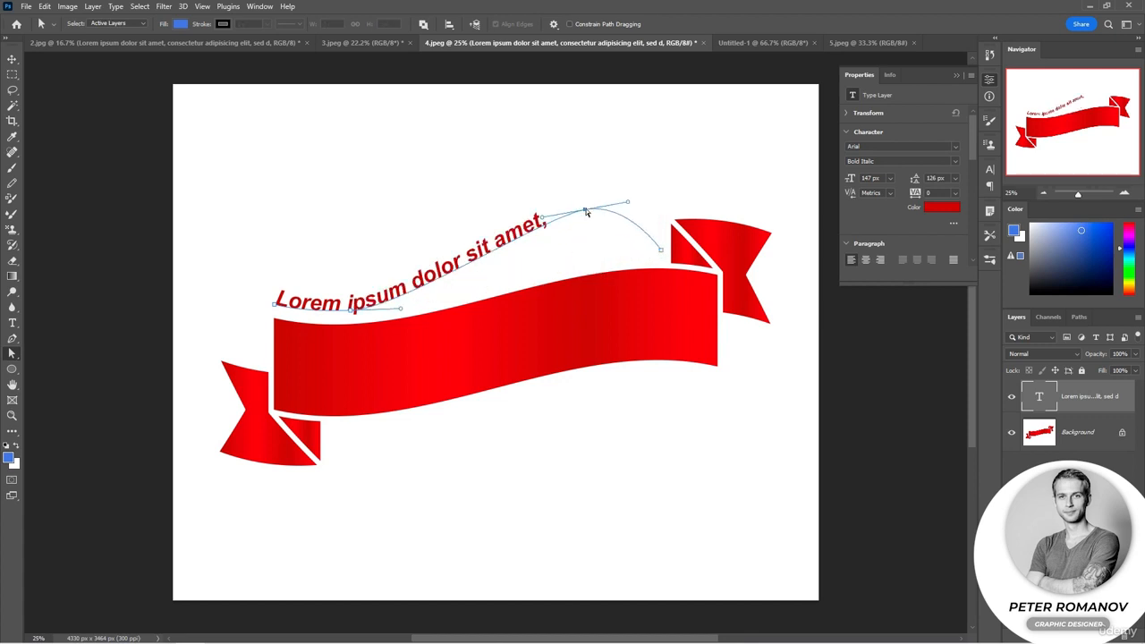
left_click_drag(401, 308, 565, 285)
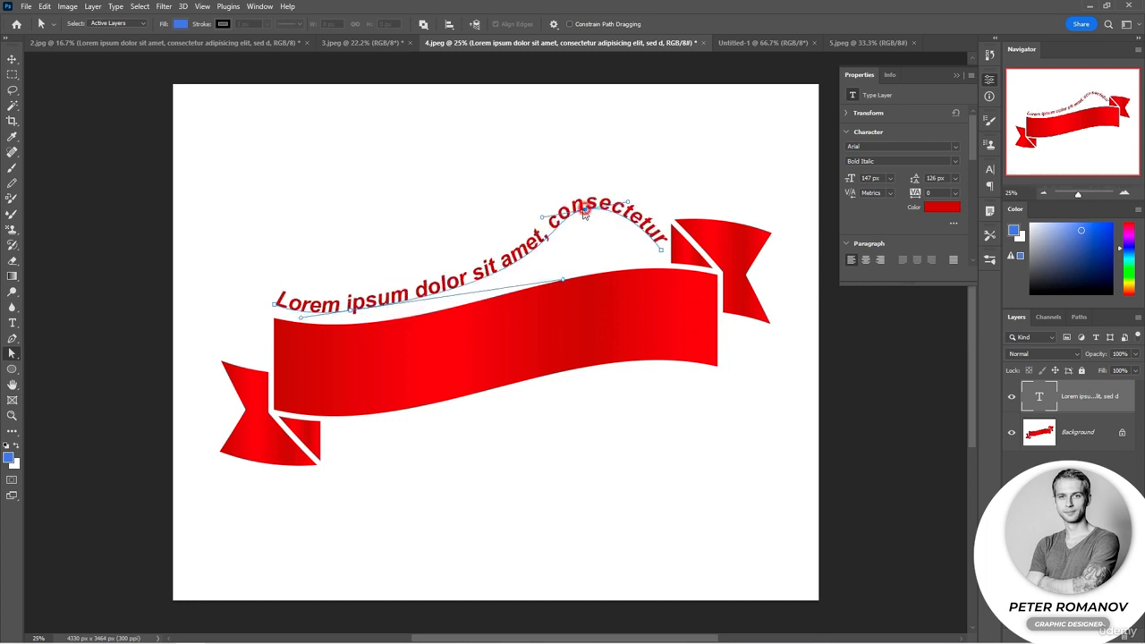
Try lowering the peak of the text path and shifting the whole path slightly upward
left_click_drag(586, 211, 583, 237)
left_click_drag(11, 355, 53, 357)
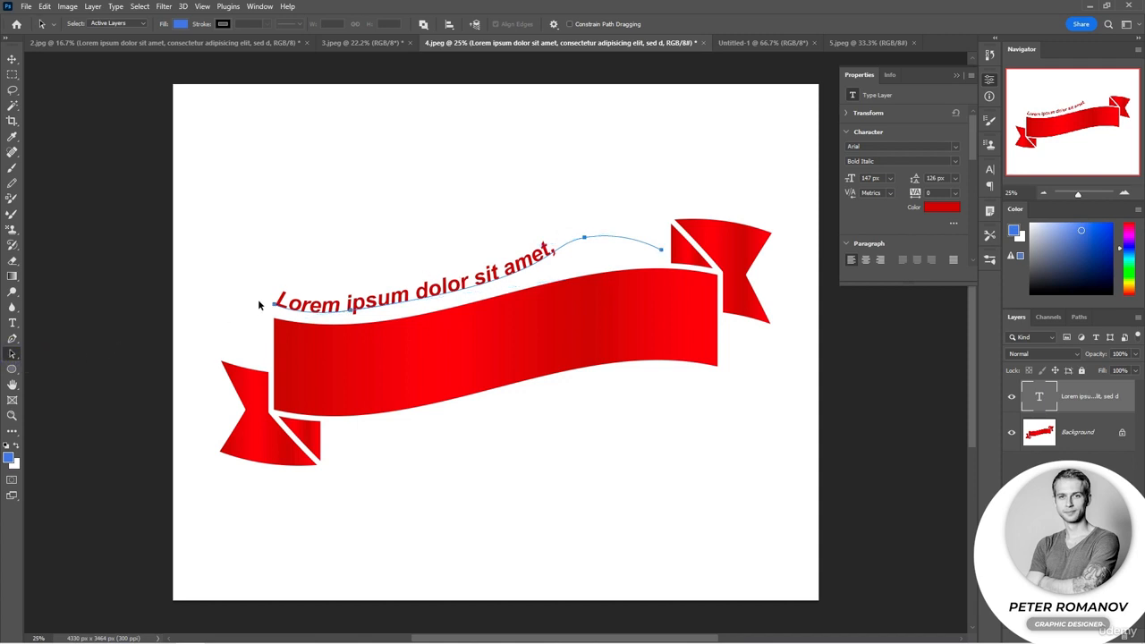
mouse_move(275, 306)
left_mouse_down()
mouse_move(321, 307)
mouse_move(402, 284)
mouse_move(276, 298)
mouse_move(318, 313)
mouse_move(380, 304)
mouse_move(274, 314)
mouse_move(275, 298)
left_mouse_up()
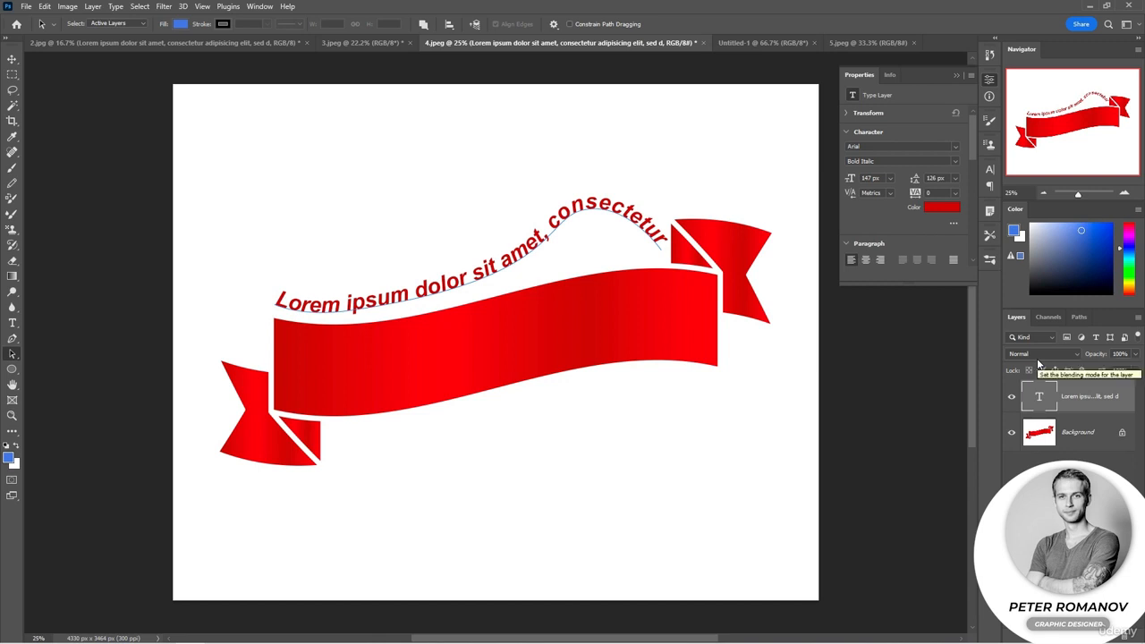
In Untitled-1, create a Lorem Ipsum paragraph box across the middle of the canvas at 29 px with 71 px leading
left_click(761, 42)
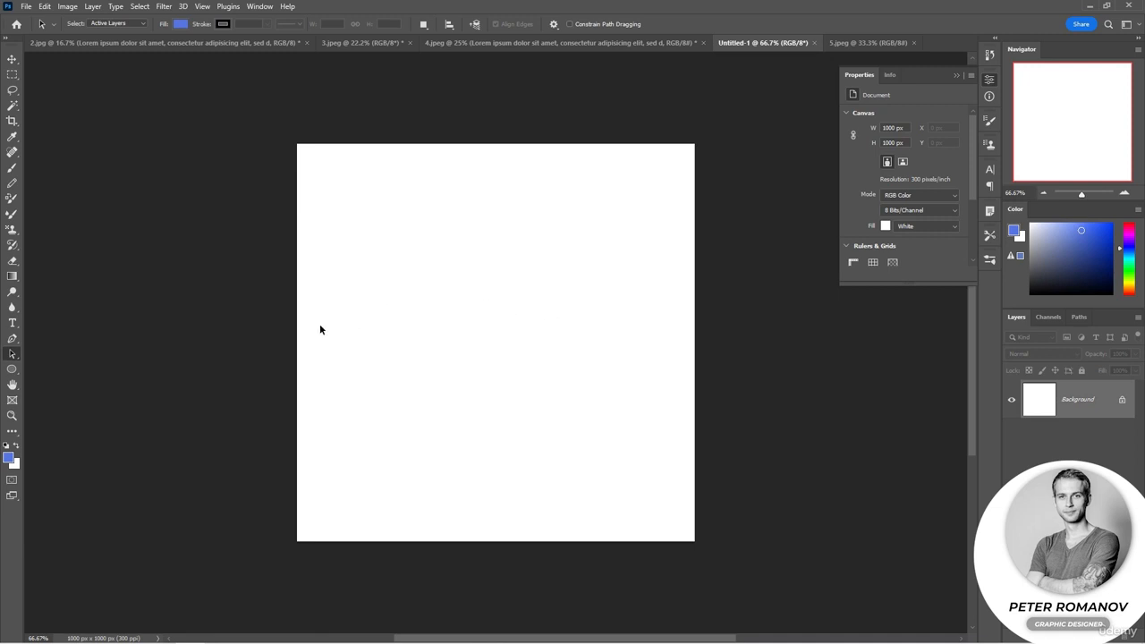
left_click(12, 322)
left_click_drag(357, 223, 635, 460)
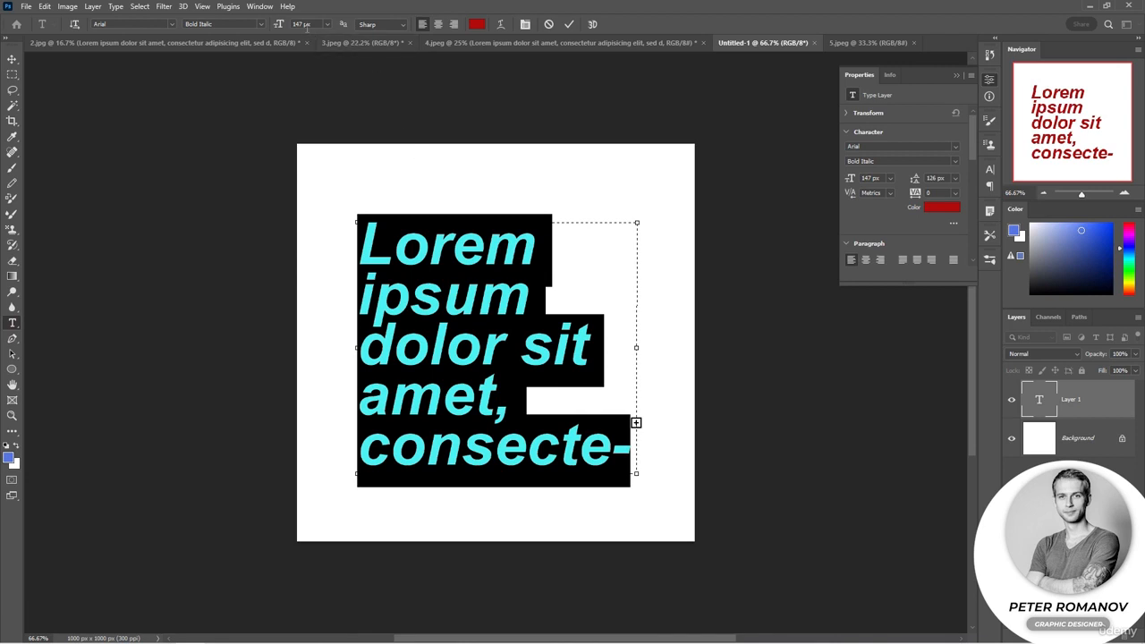
left_click_drag(284, 30, 213, 42)
left_click(989, 169)
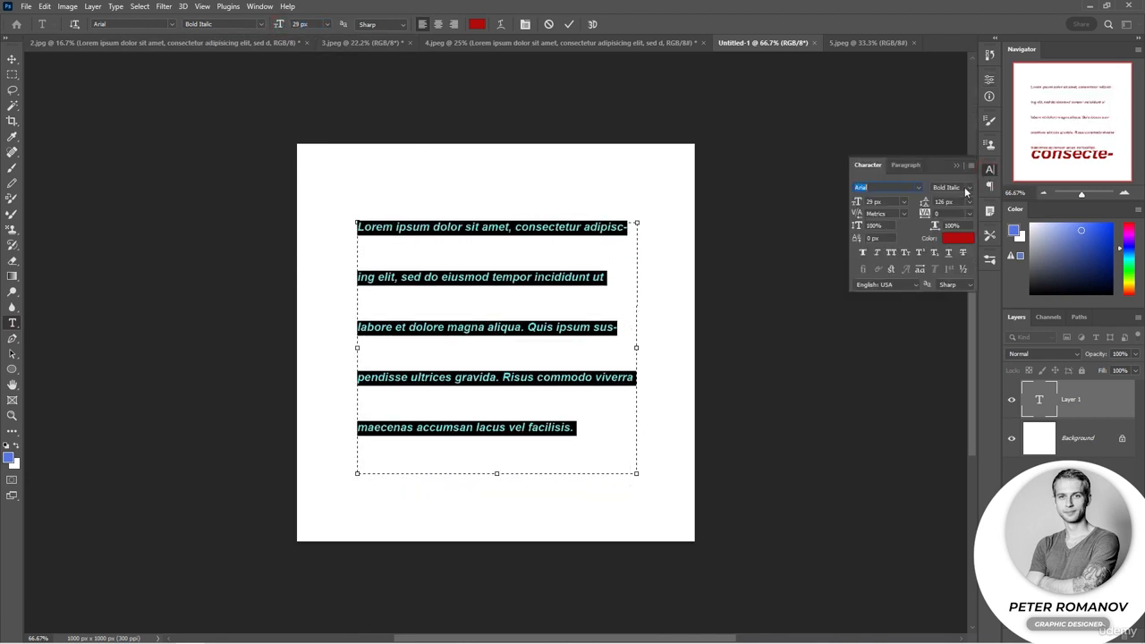
left_click_drag(925, 203, 893, 206)
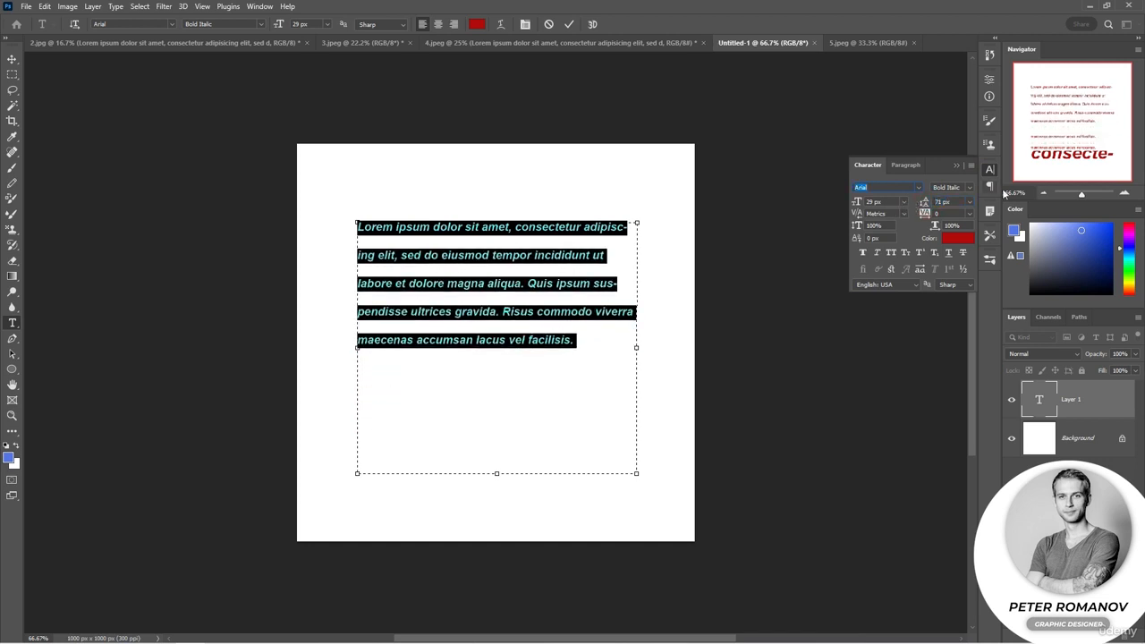
Try centered, fully justified and justify-last-right alignment on the paragraph, return to left alignment, and switch hyphenation off and on
left_click(989, 186)
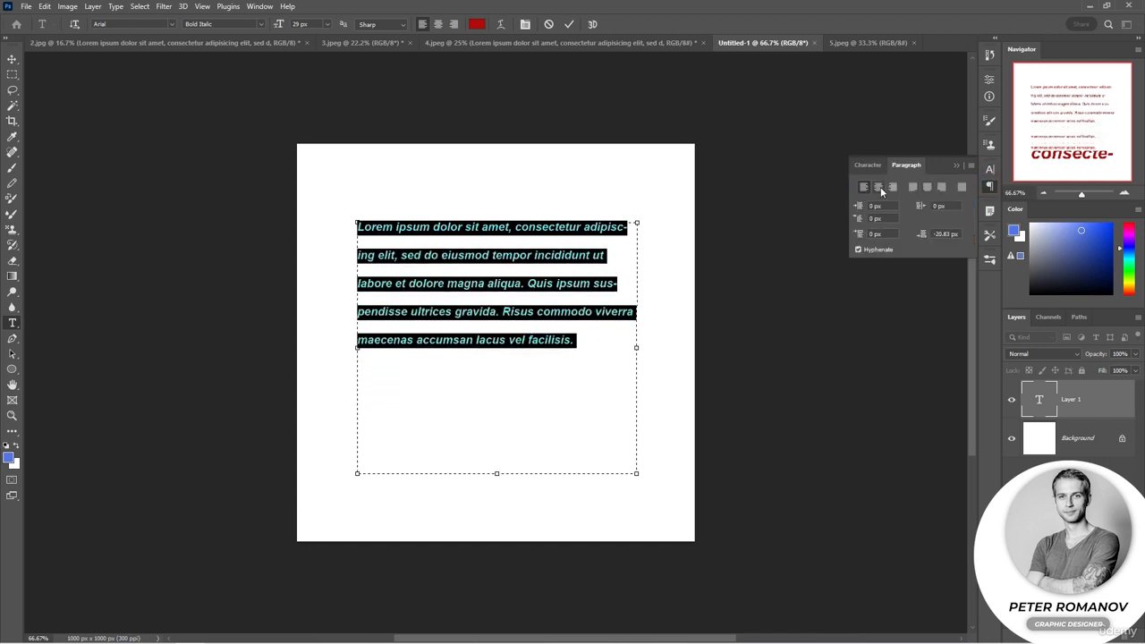
left_click(877, 186)
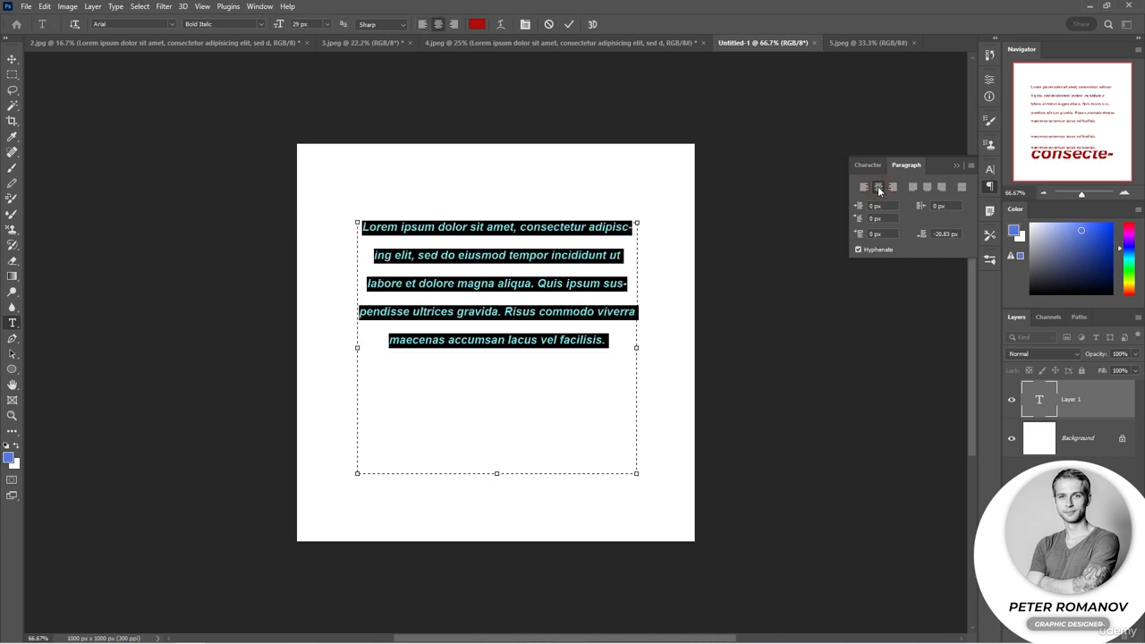
left_click(961, 188)
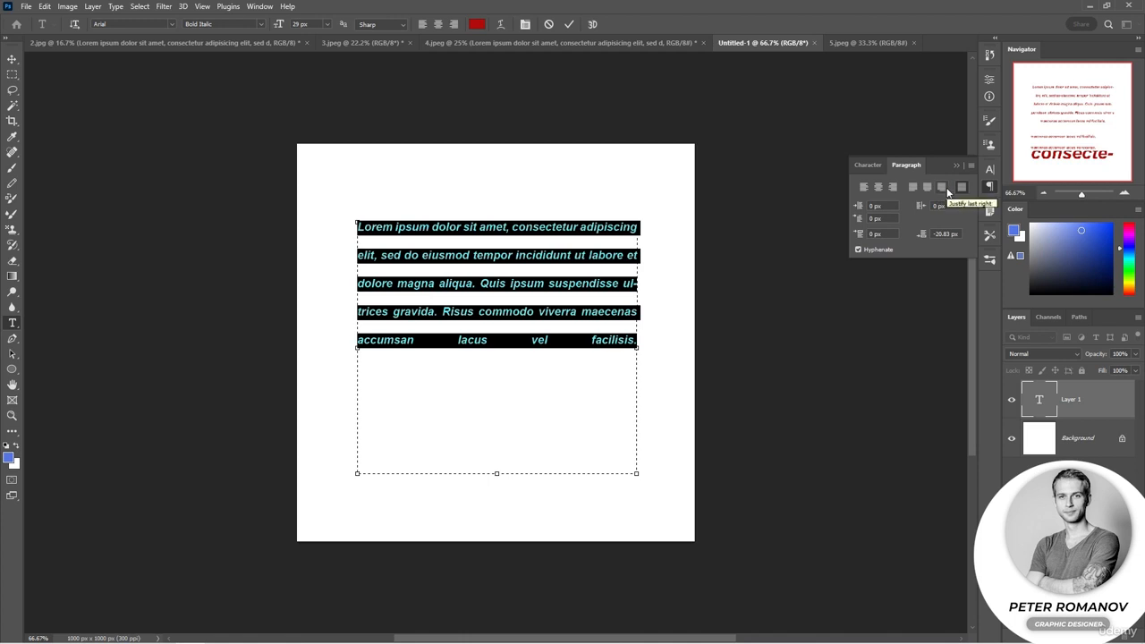
left_click(939, 189)
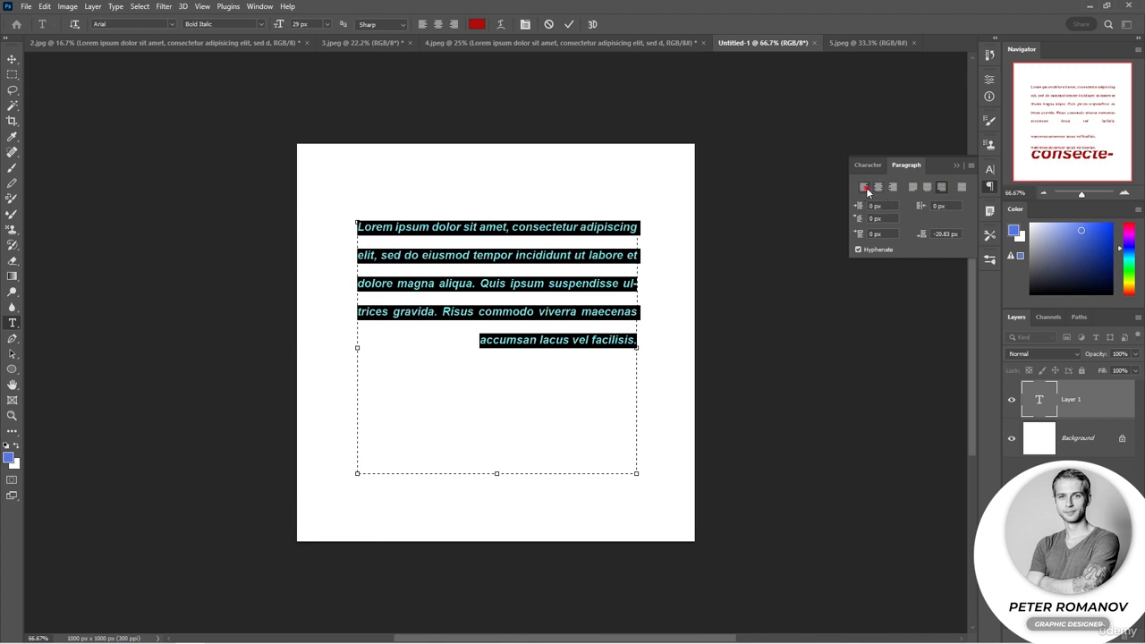
left_click(864, 187)
left_click(873, 251)
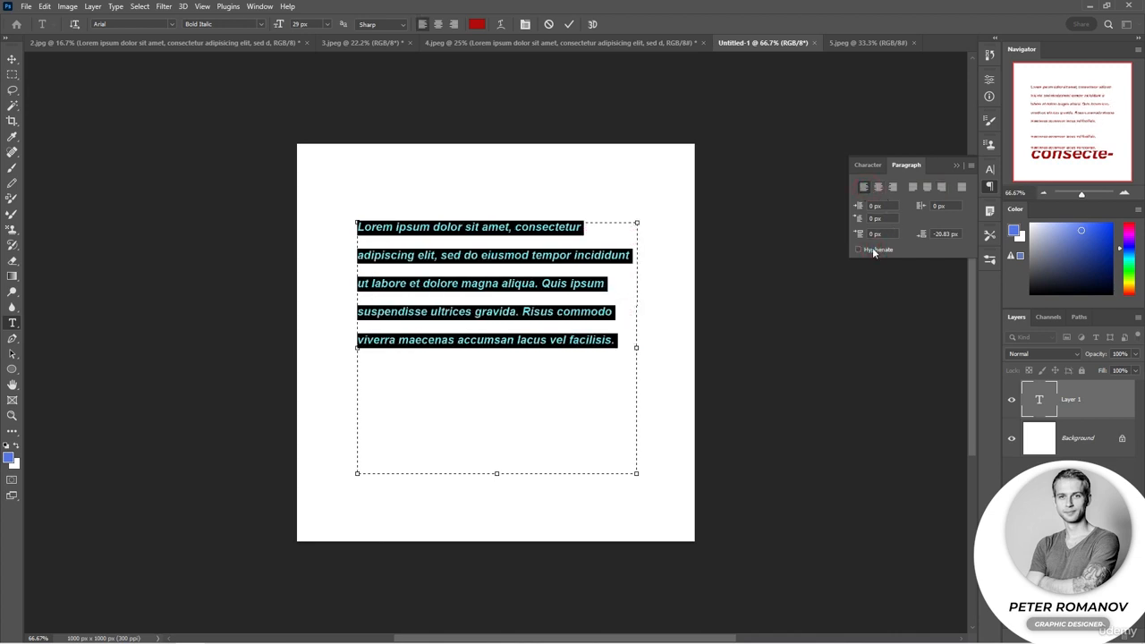
left_click(873, 251)
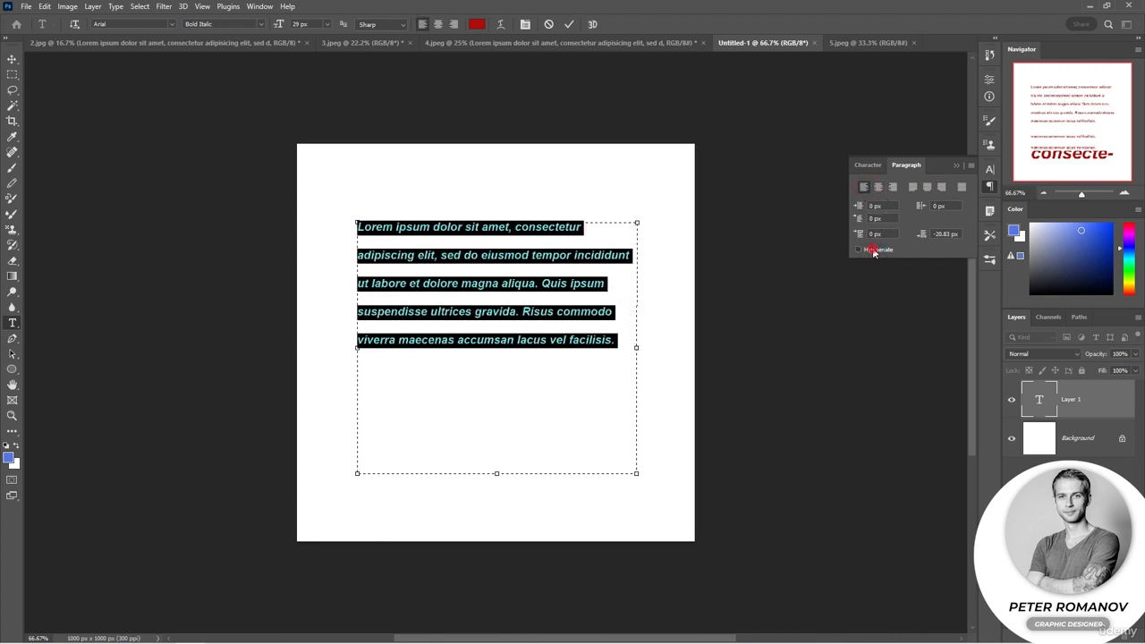
Change the paragraph's font style to Italic and vary its leading from 41 px up to 133 px
left_click(874, 165)
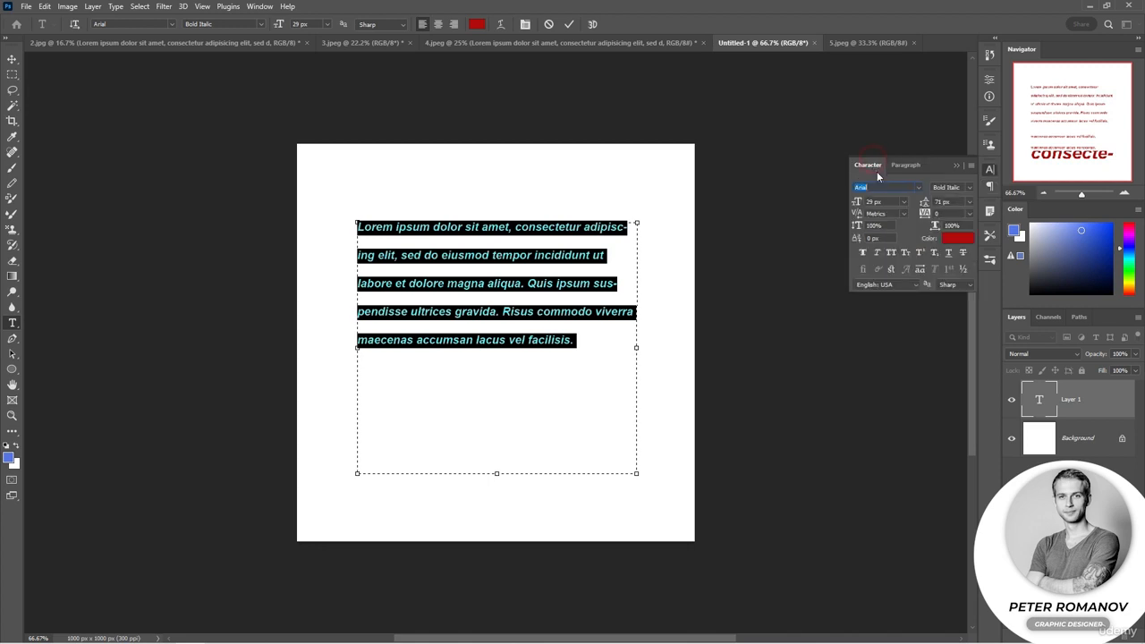
left_click(968, 188)
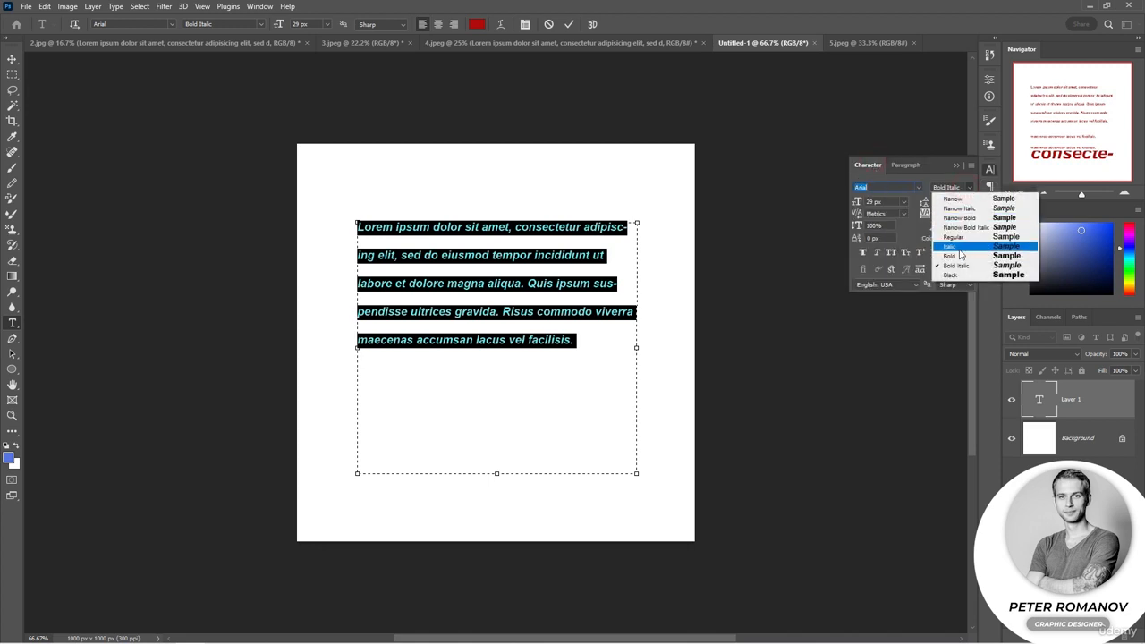
left_click(952, 246)
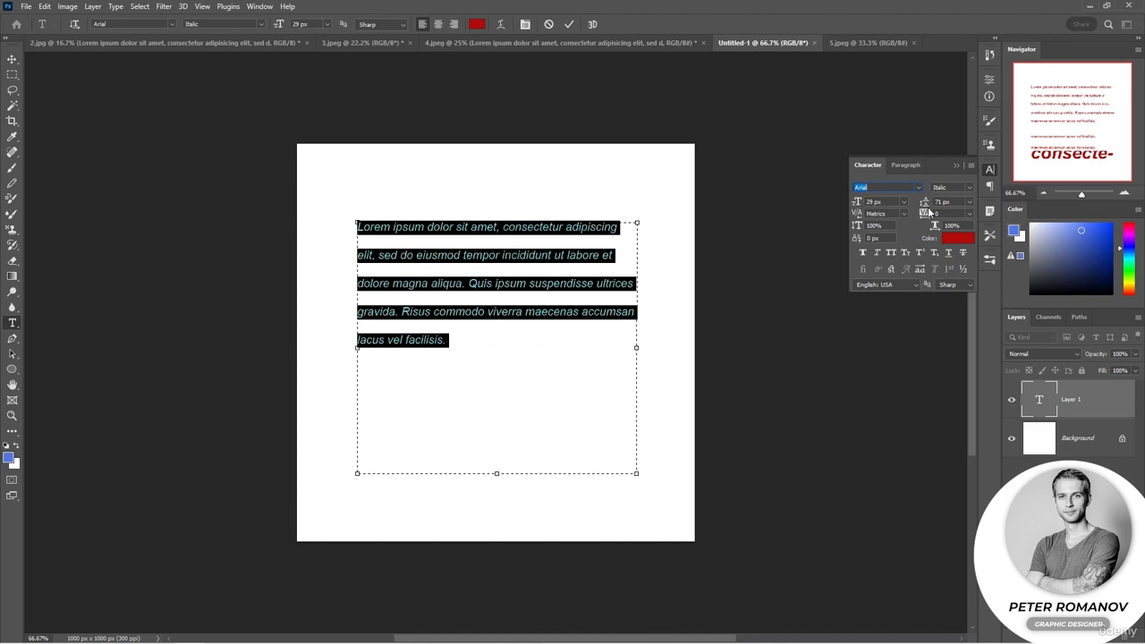
left_click_drag(924, 204, 905, 205)
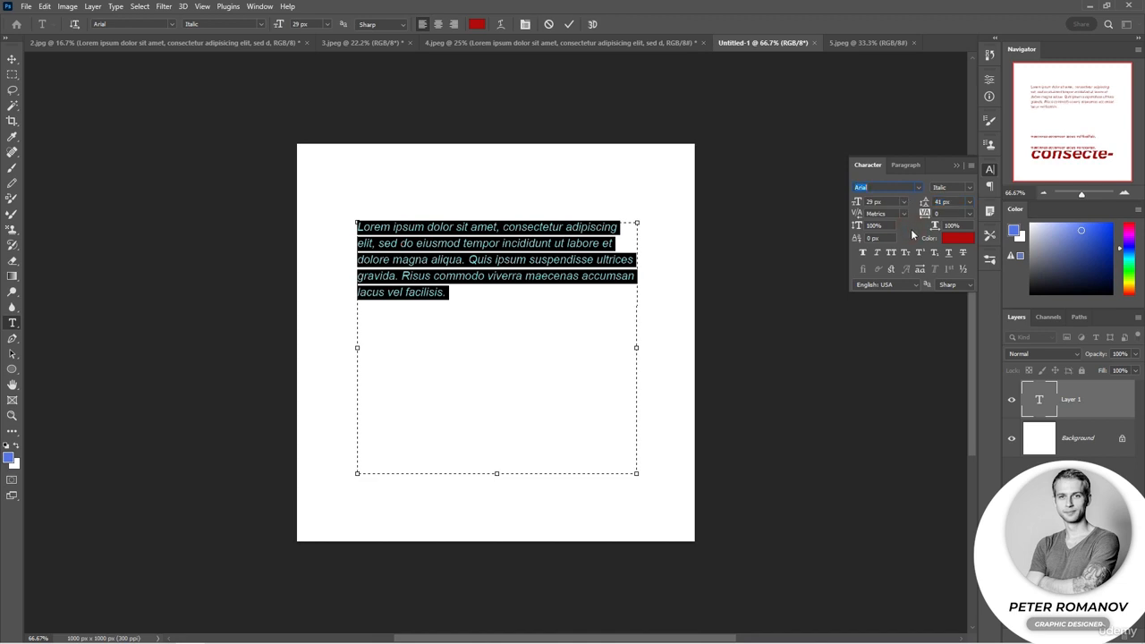
left_click_drag(923, 203, 975, 205)
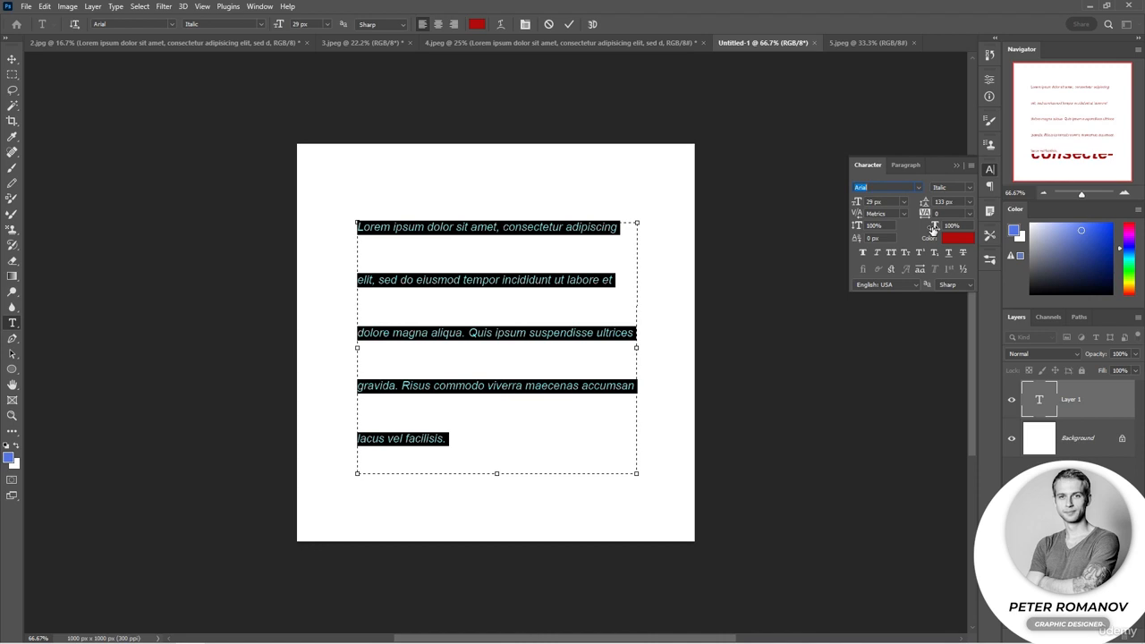
Try a horizontal scale of 200% on the paragraph text and return it to 100%
mouse_move(934, 229)
left_mouse_down()
mouse_move(964, 238)
mouse_move(922, 236)
mouse_move(932, 239)
left_mouse_up()
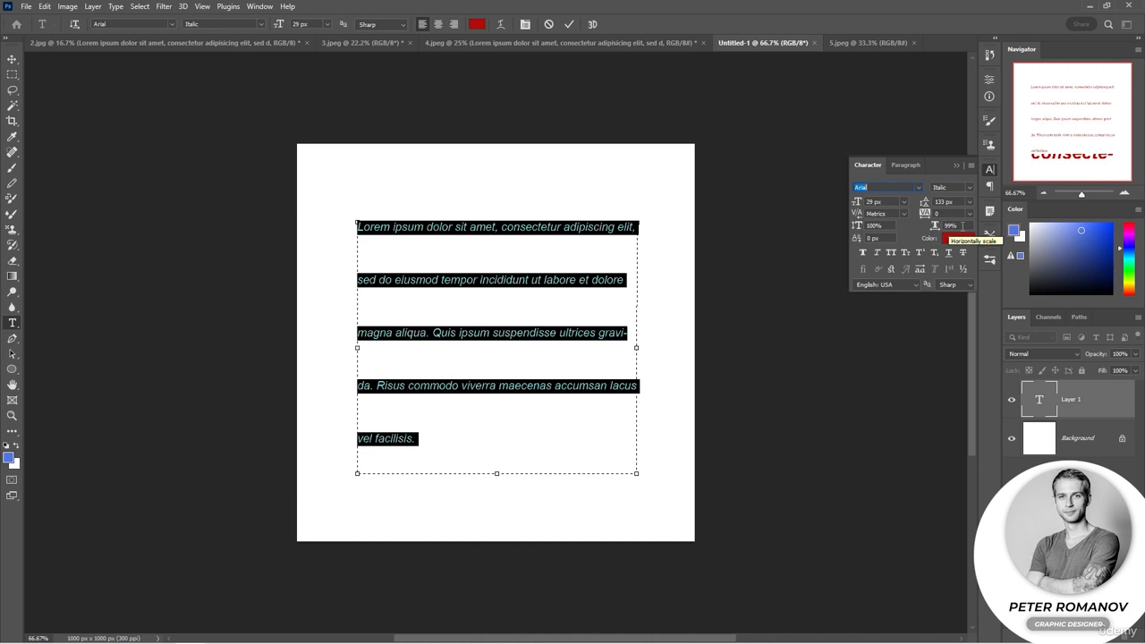
left_click(934, 226)
type("20")
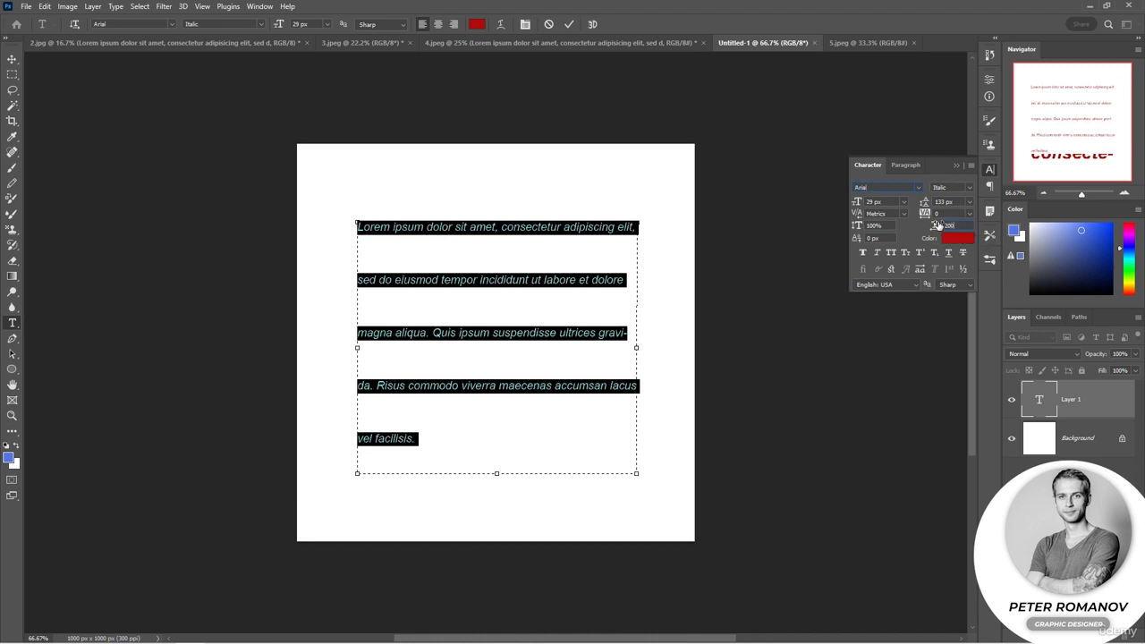
type("0")
key("Return")
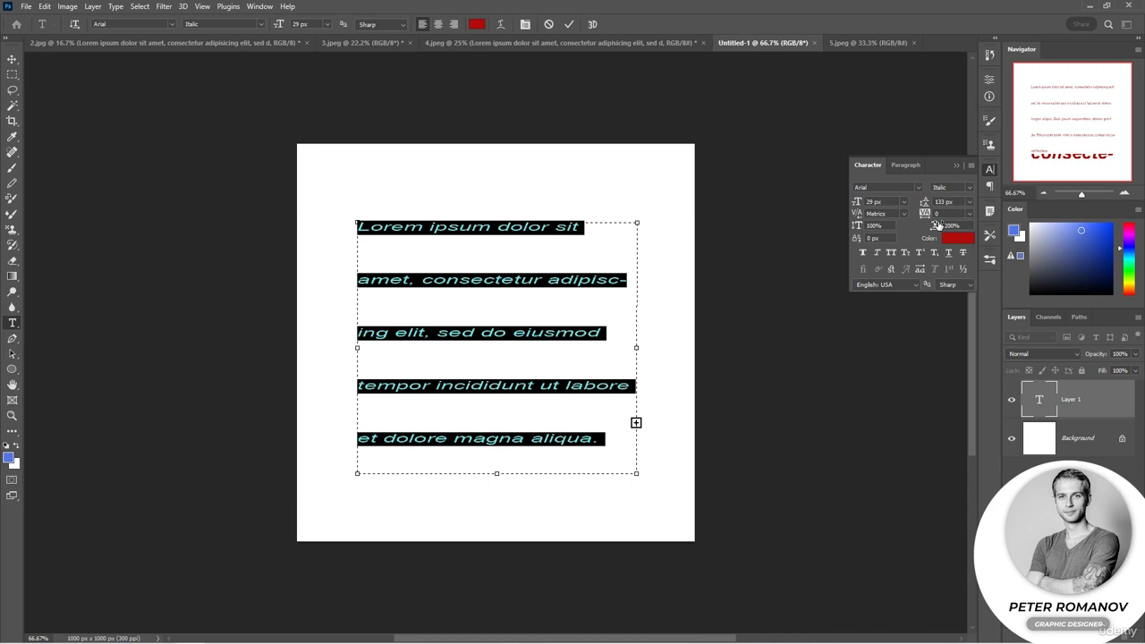
type("100")
key("Return")
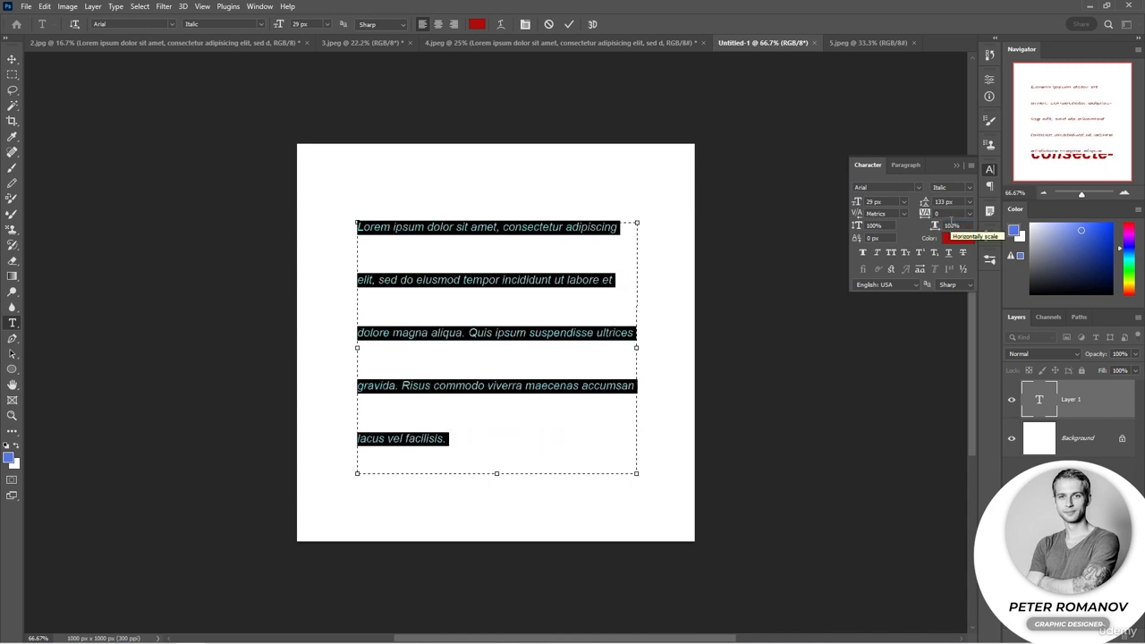
Try a vertical scale of 30% on the paragraph text and return it to 100%
left_click(893, 226)
type("2")
type("0")
key("Return")
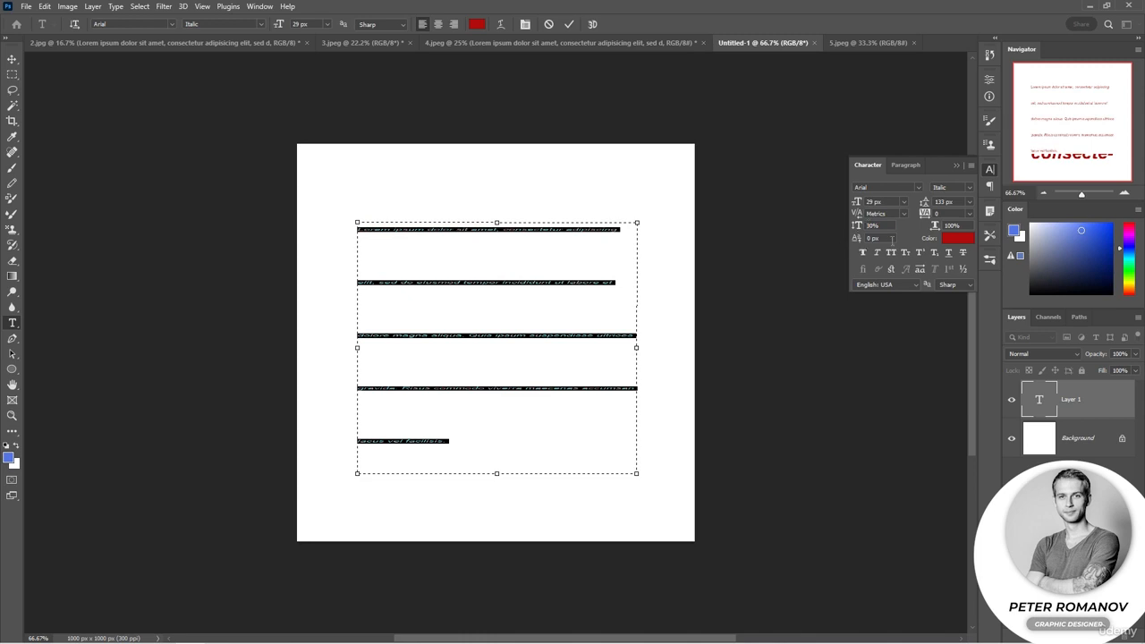
left_click_drag(890, 226, 844, 225)
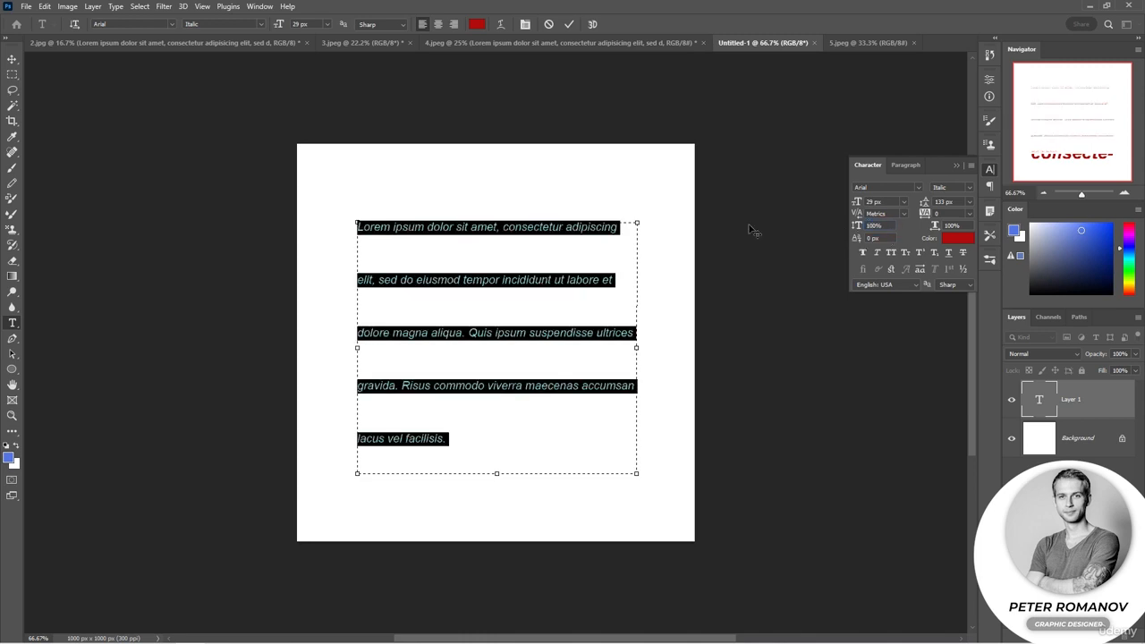
Replace the paragraph with the word "text" at 107 px and place the text cursor before its last letter
type("text")
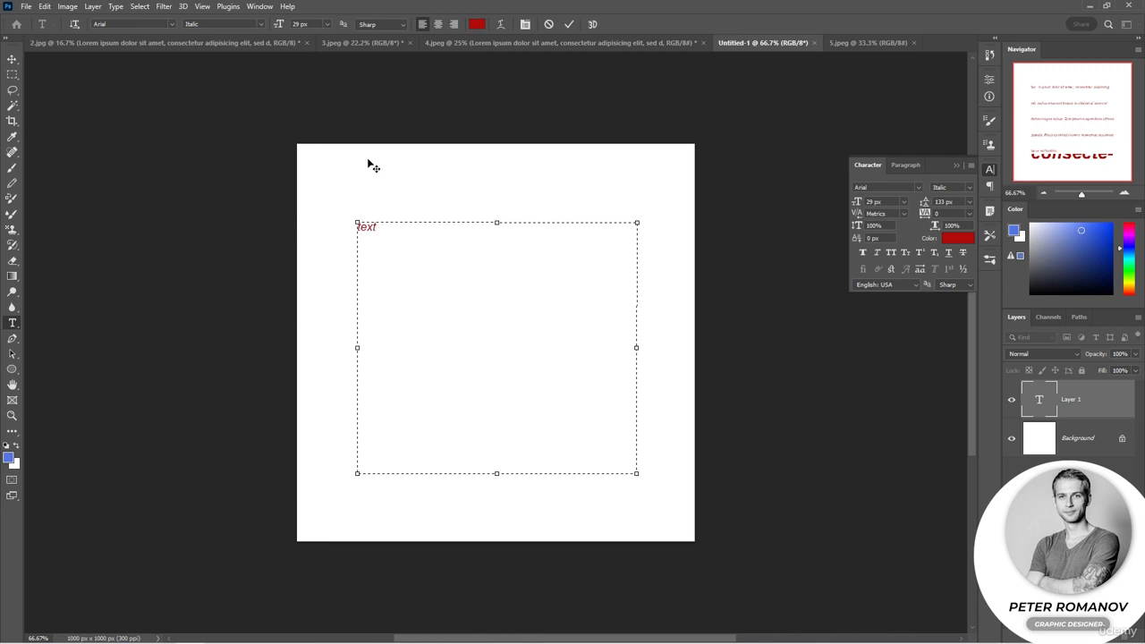
scroll(374, 237, "up", 10)
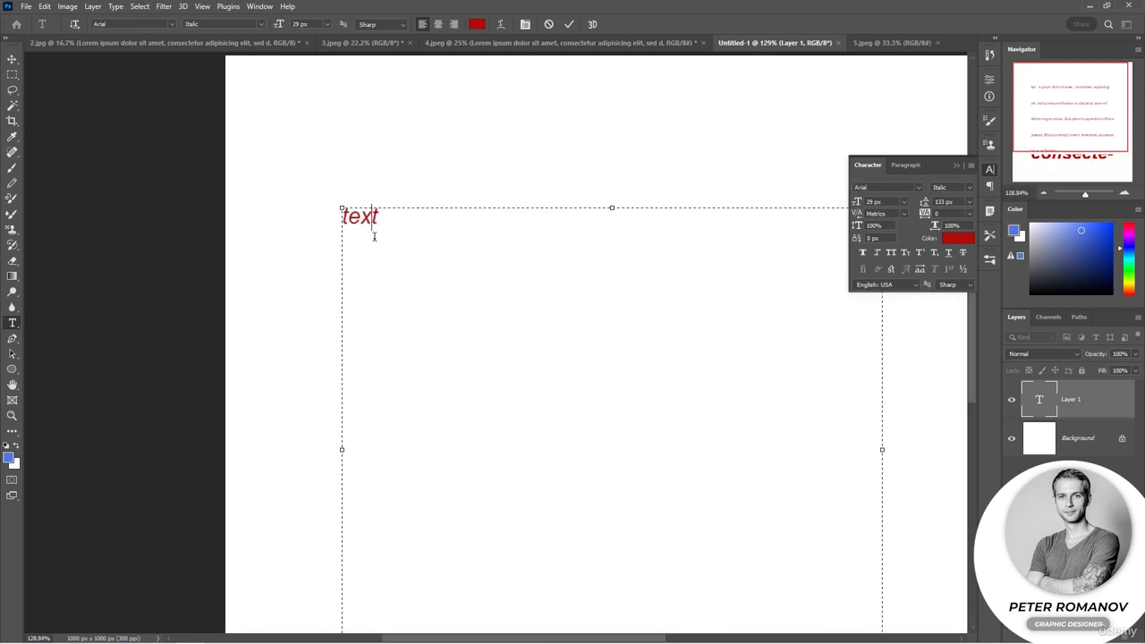
left_click(374, 232)
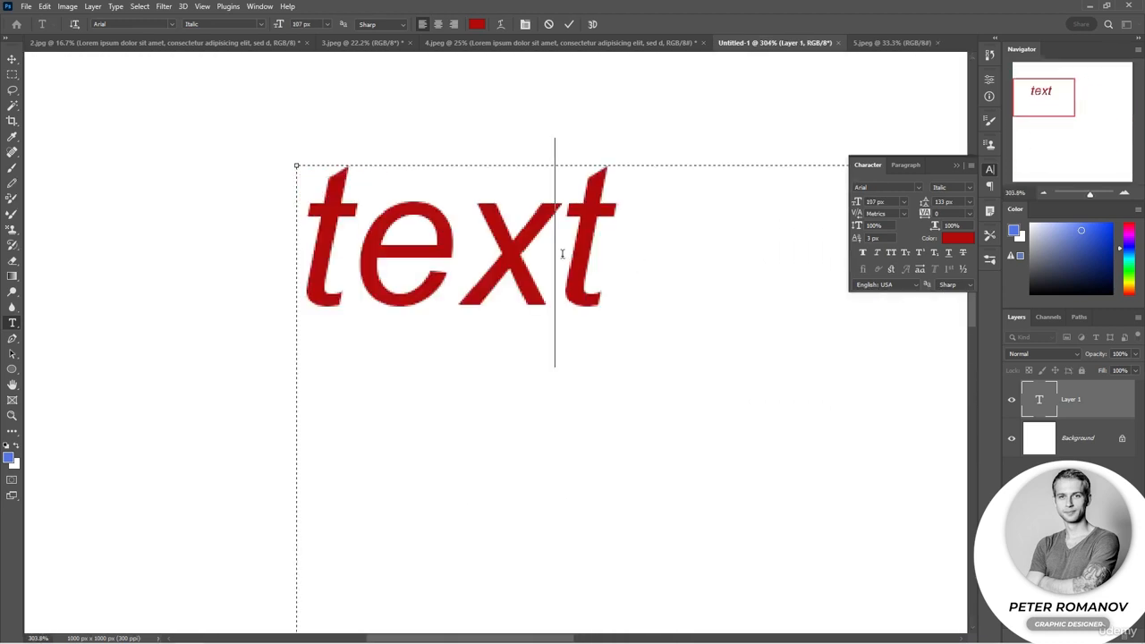
Set the kerning between the "x" and the final "t" to 75
left_click(902, 214)
left_click(885, 292)
left_click(901, 214)
left_click(880, 360)
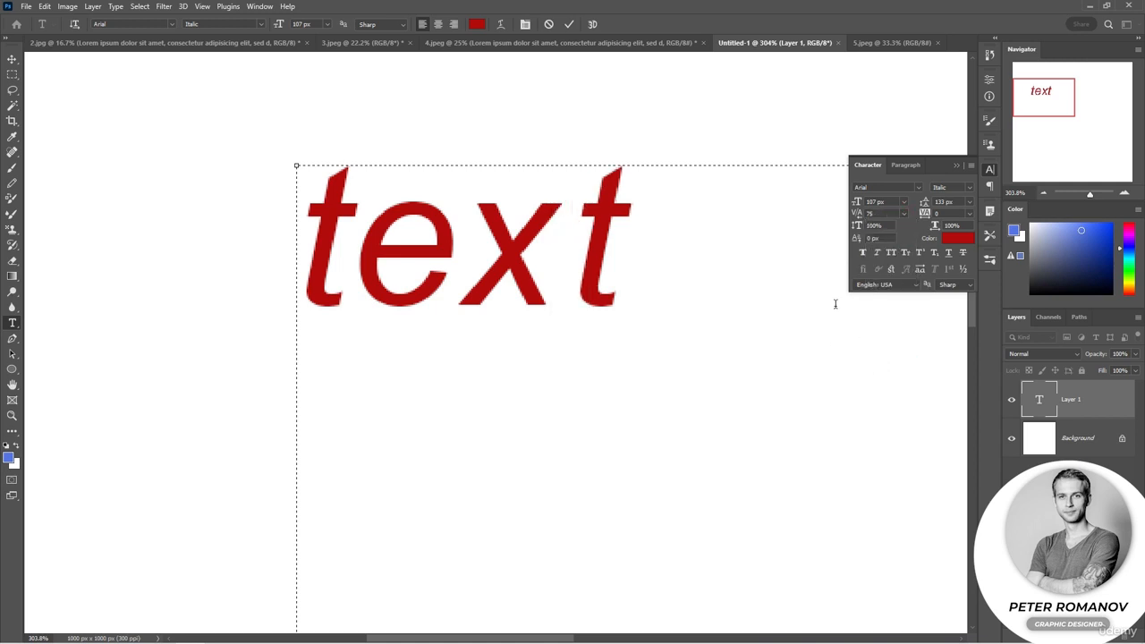
Try a kerning of 200 between the "x" and the final "t" and undo it
left_click(902, 214)
left_click(881, 378)
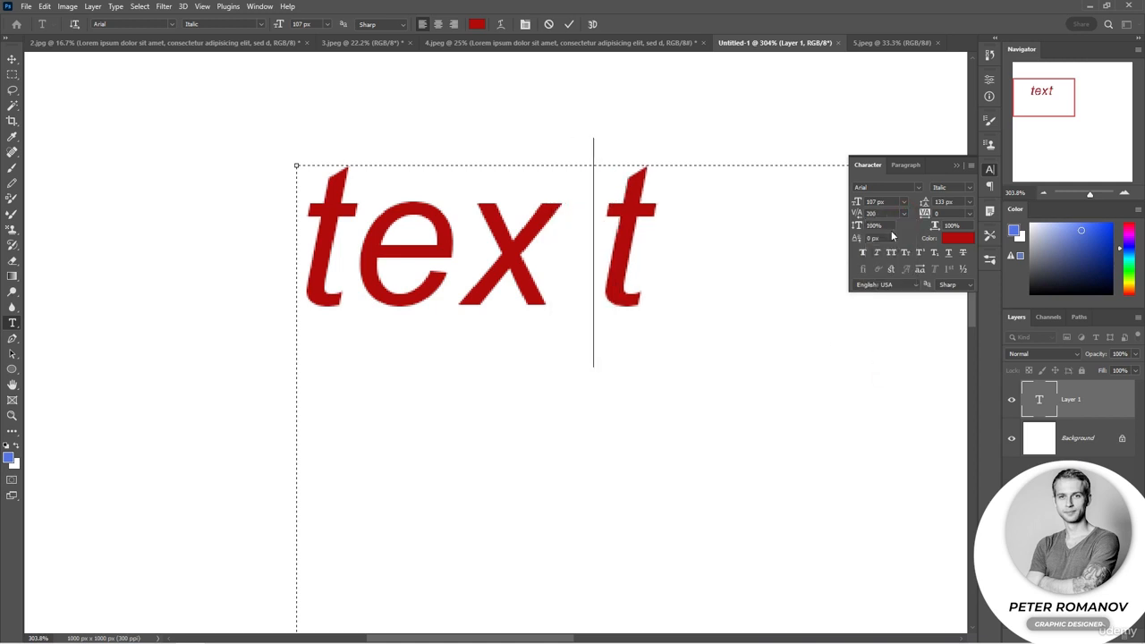
key("ctrl+z")
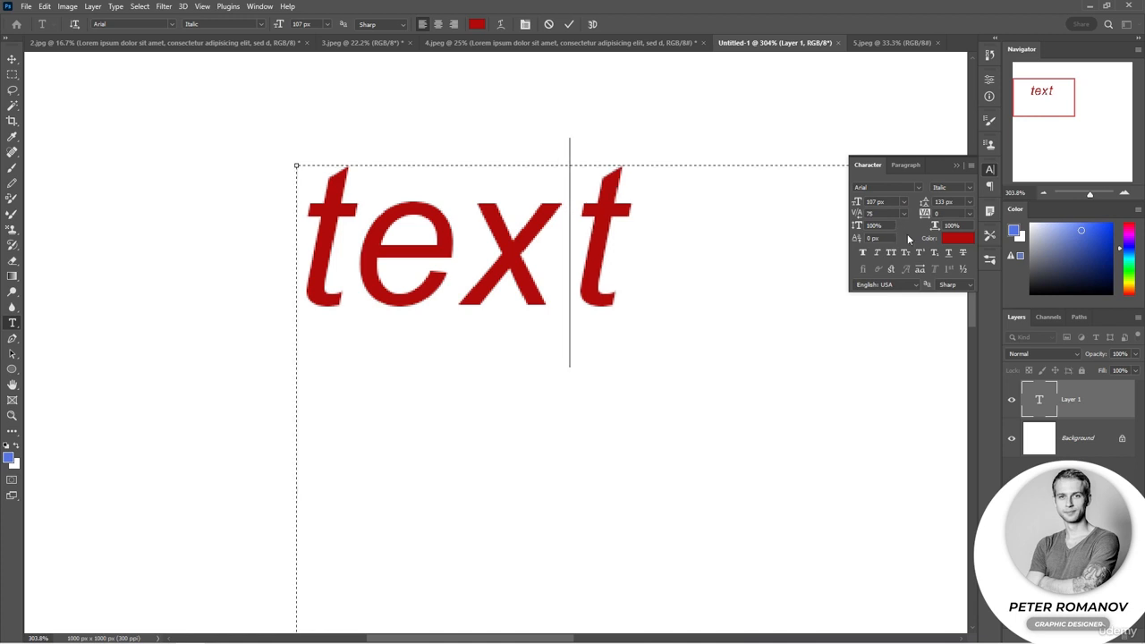
Select the final "t" of the word and try adjusting its baseline shift
key("shift+Right")
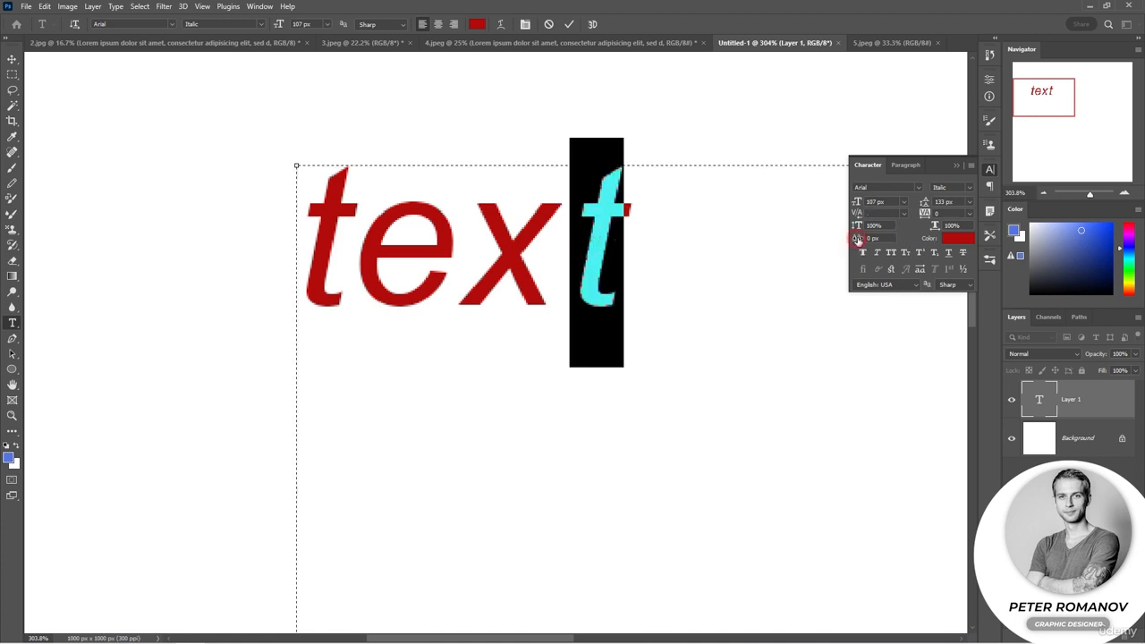
mouse_move(856, 237)
left_mouse_down()
mouse_move(876, 235)
mouse_move(857, 240)
left_mouse_up()
left_click(902, 237)
left_click(582, 248)
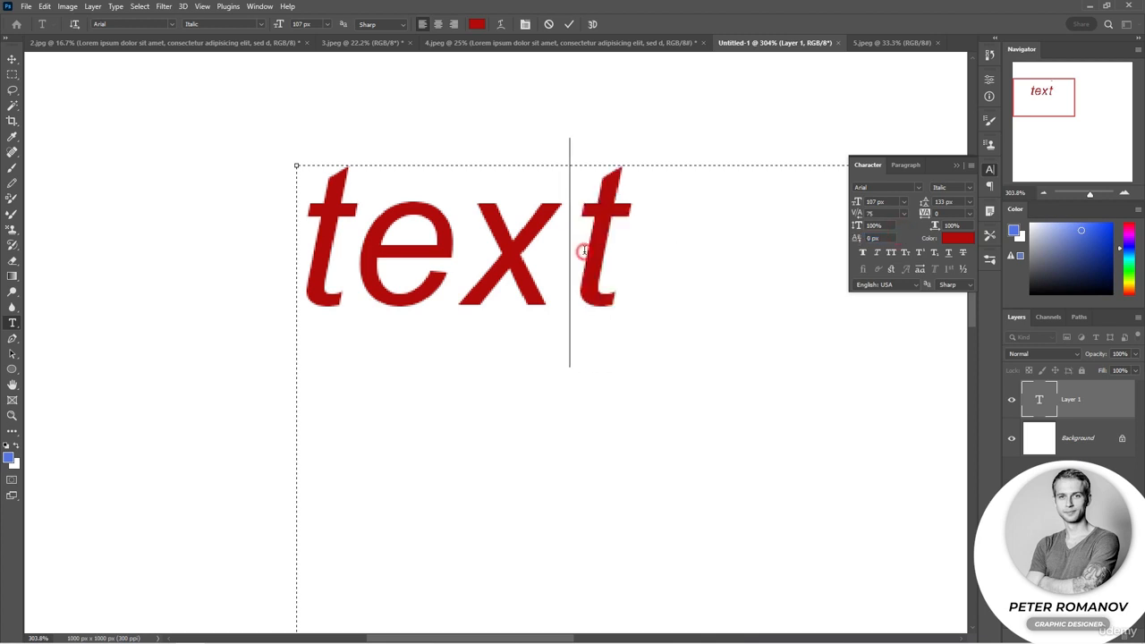
Select the whole word "text" and try Faux Bold and Faux Italic on it separately, turning each off again
double_click(467, 261)
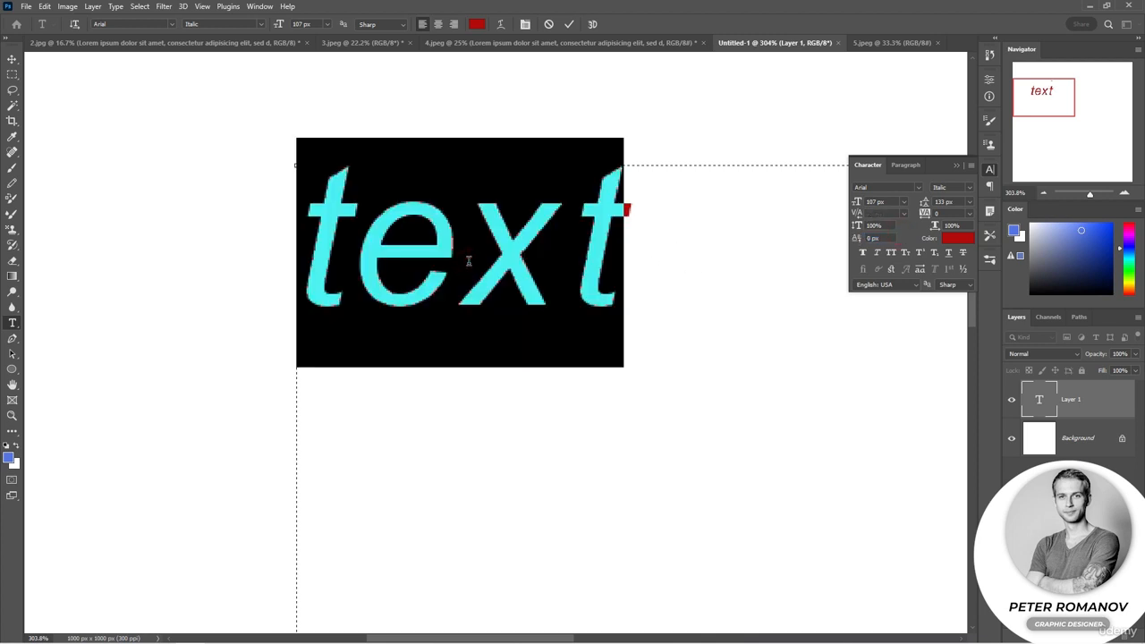
left_click(863, 253)
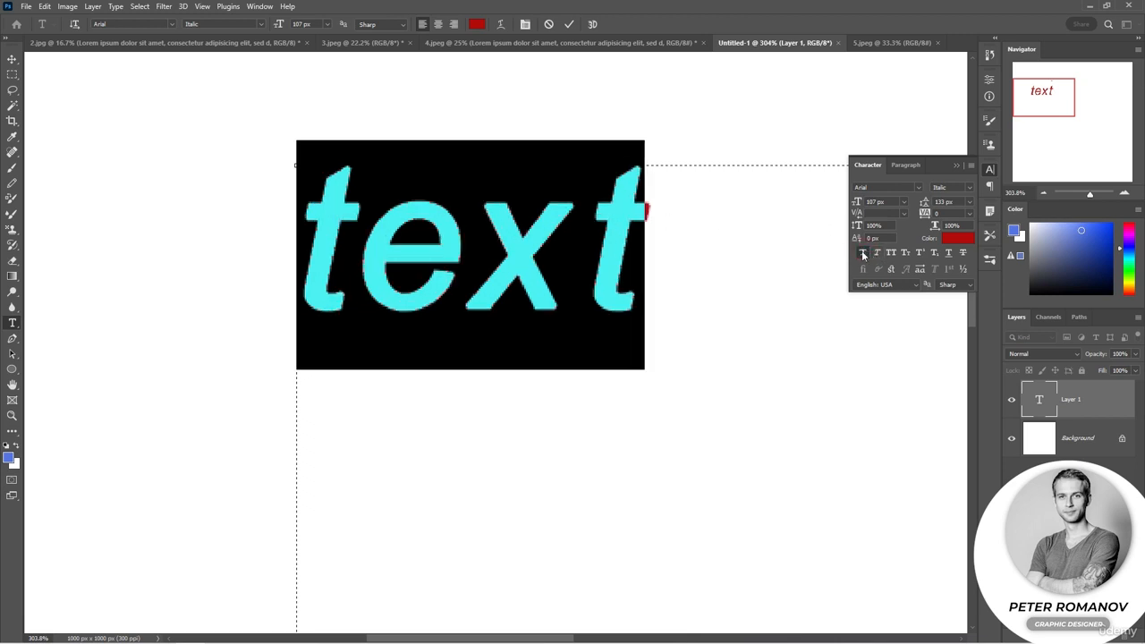
left_click(863, 253)
left_click(875, 253)
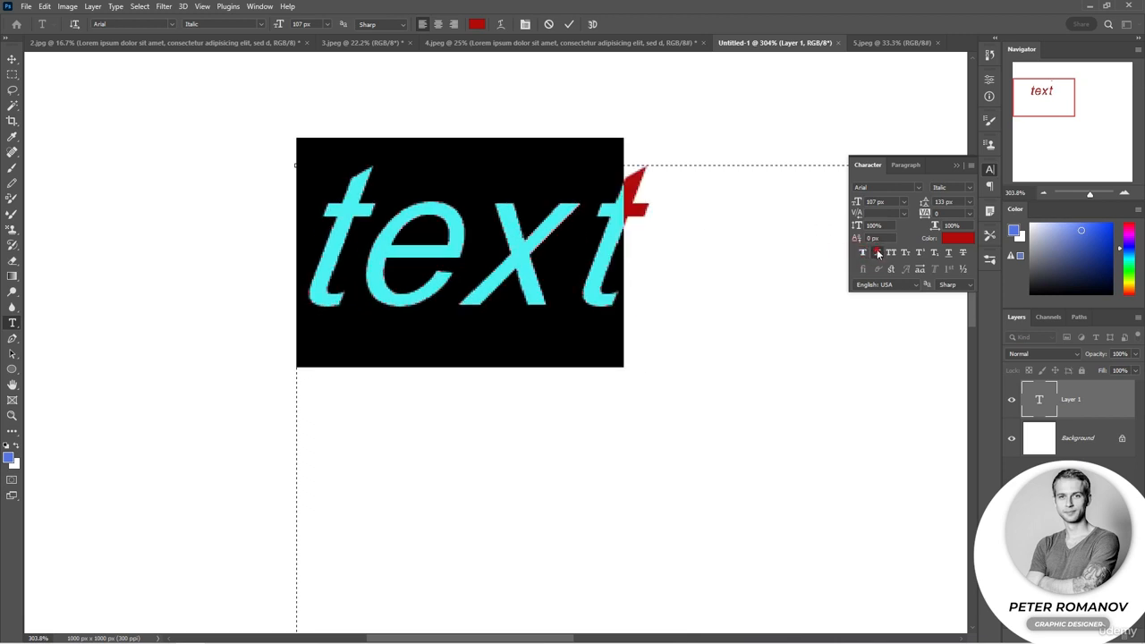
left_click(876, 253)
Try All Caps and Faux Italic one at a time on the selected word, turning each off again
left_click(891, 253)
left_click(890, 252)
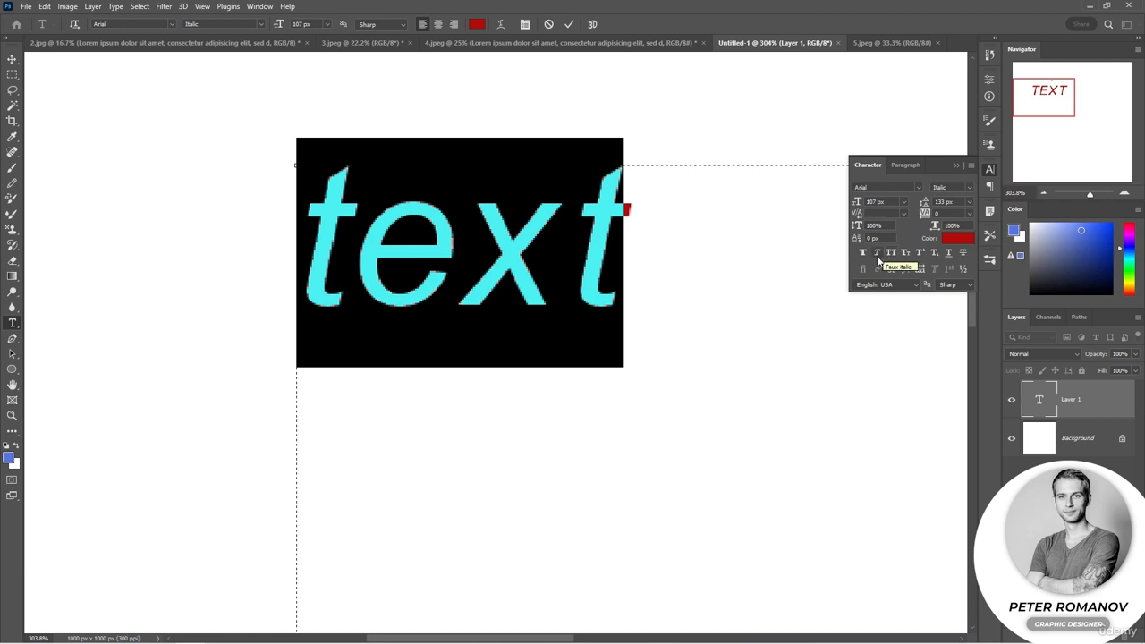
left_click(878, 252)
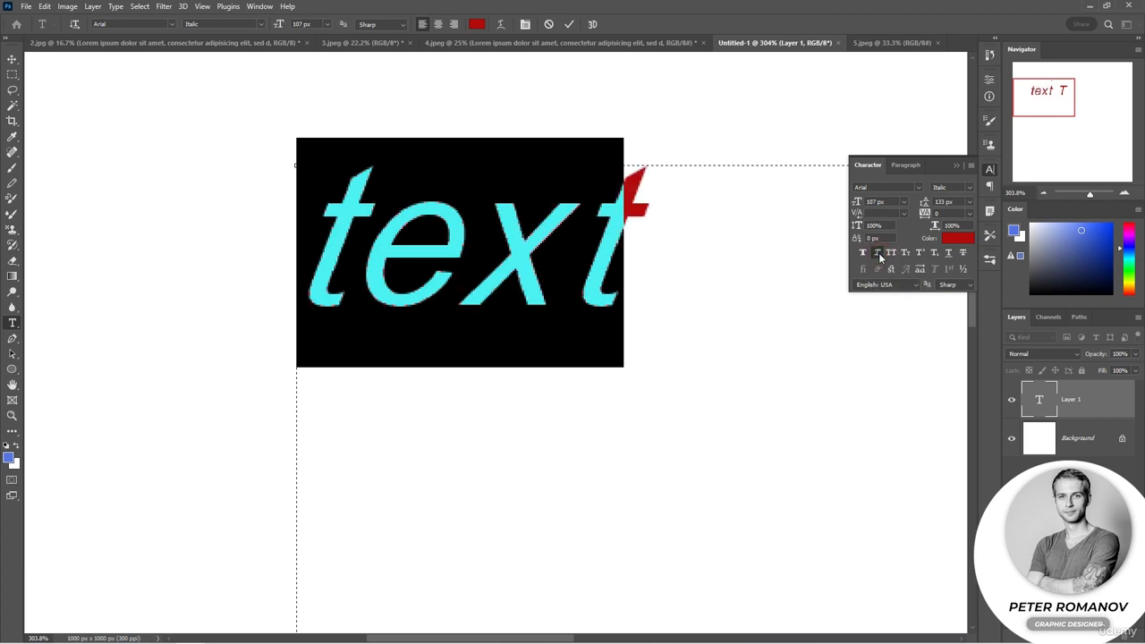
left_click(879, 252)
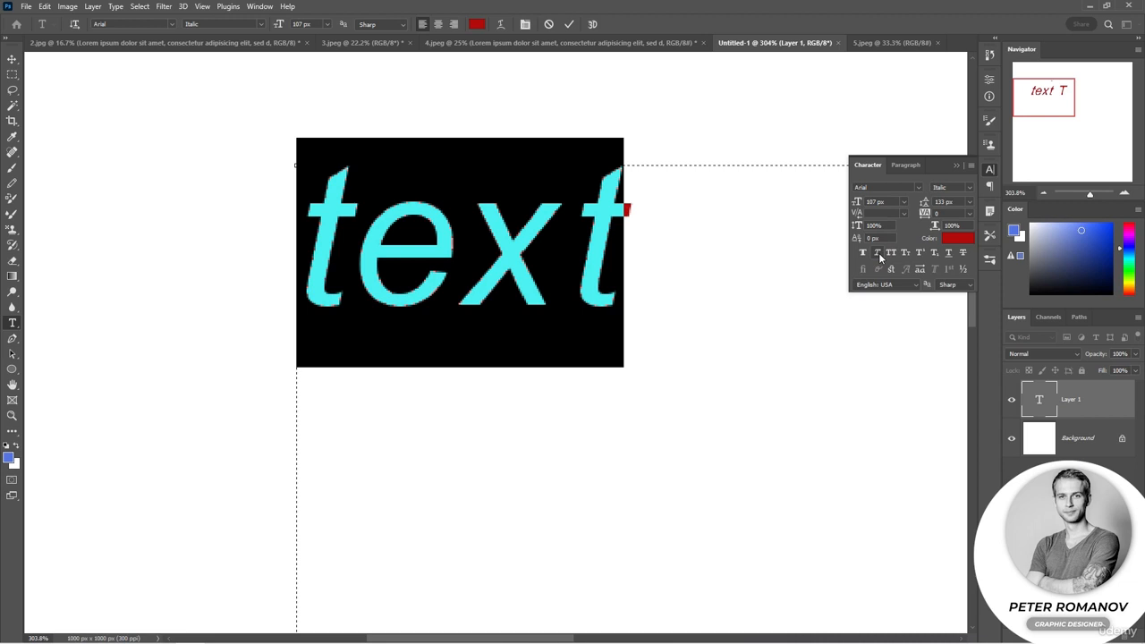
Try Faux Bold, Faux Italic and All Caps combined on the selected word and turn all three off
left_click(862, 253)
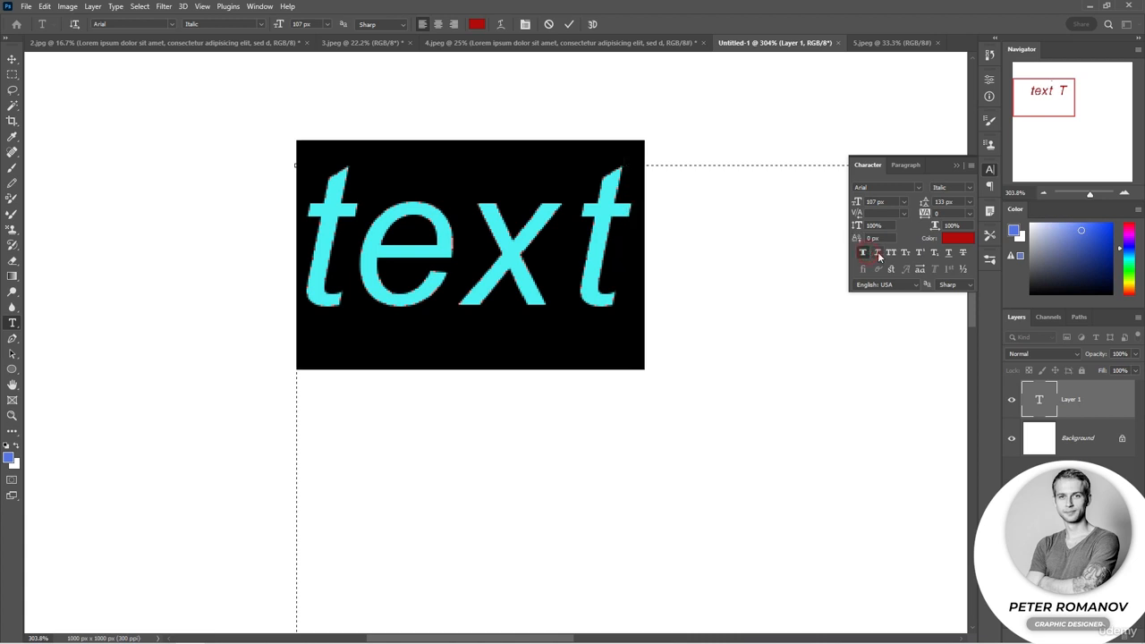
left_click(893, 254)
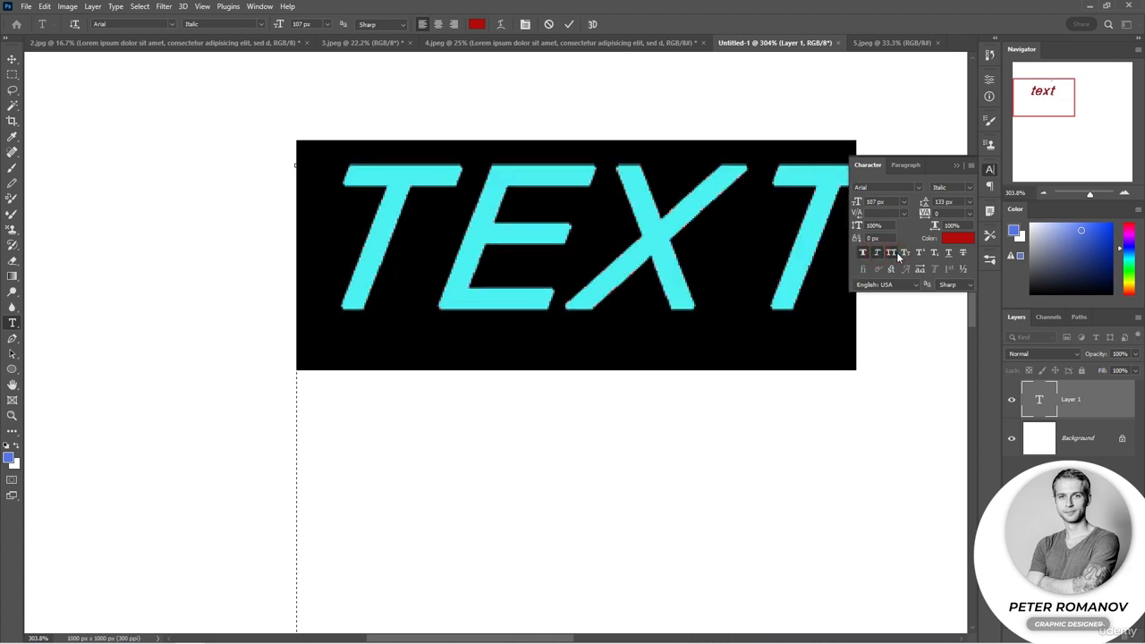
left_click(897, 255)
left_click(868, 257)
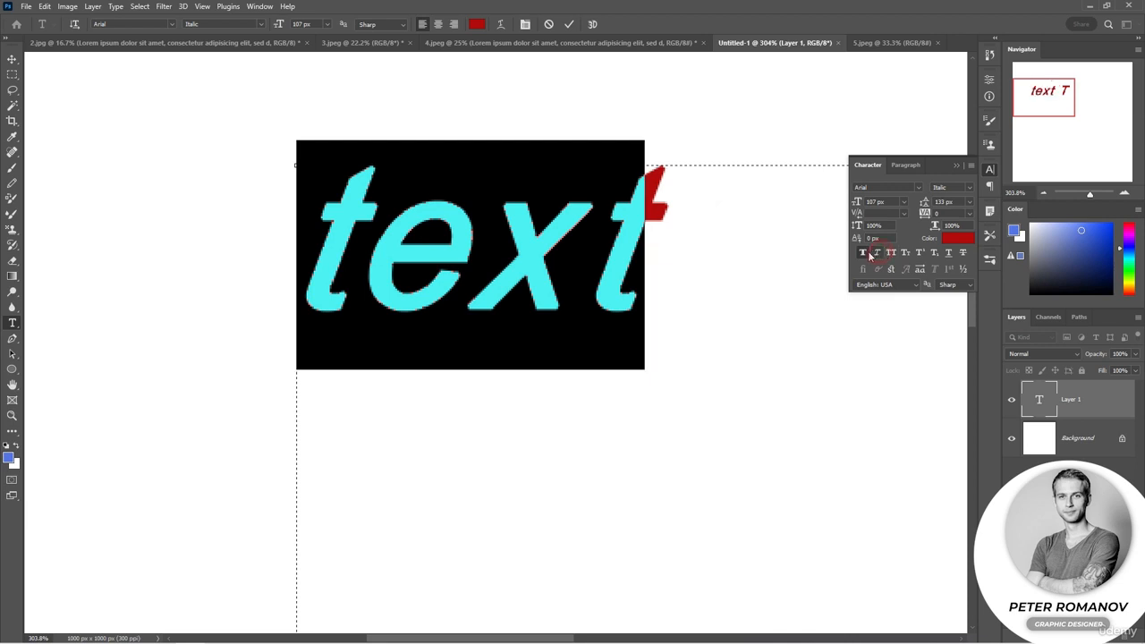
left_click(864, 254)
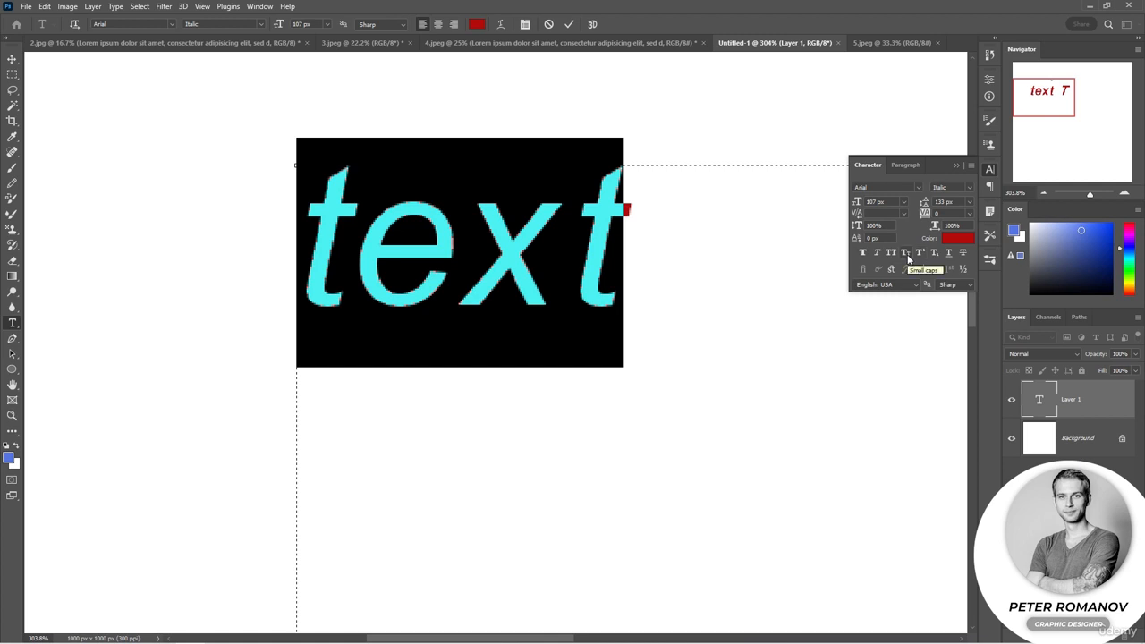
Try Small Caps on the selected word, then Superscript and Subscript on the letters "xt", turning each style off again
left_click(905, 253)
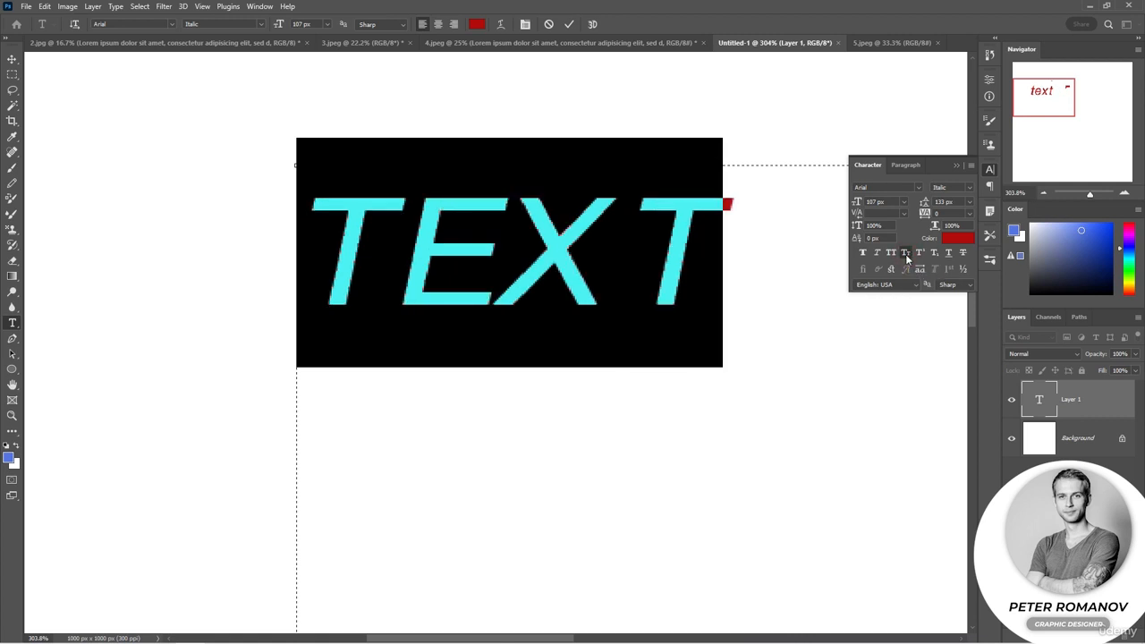
left_click(905, 254)
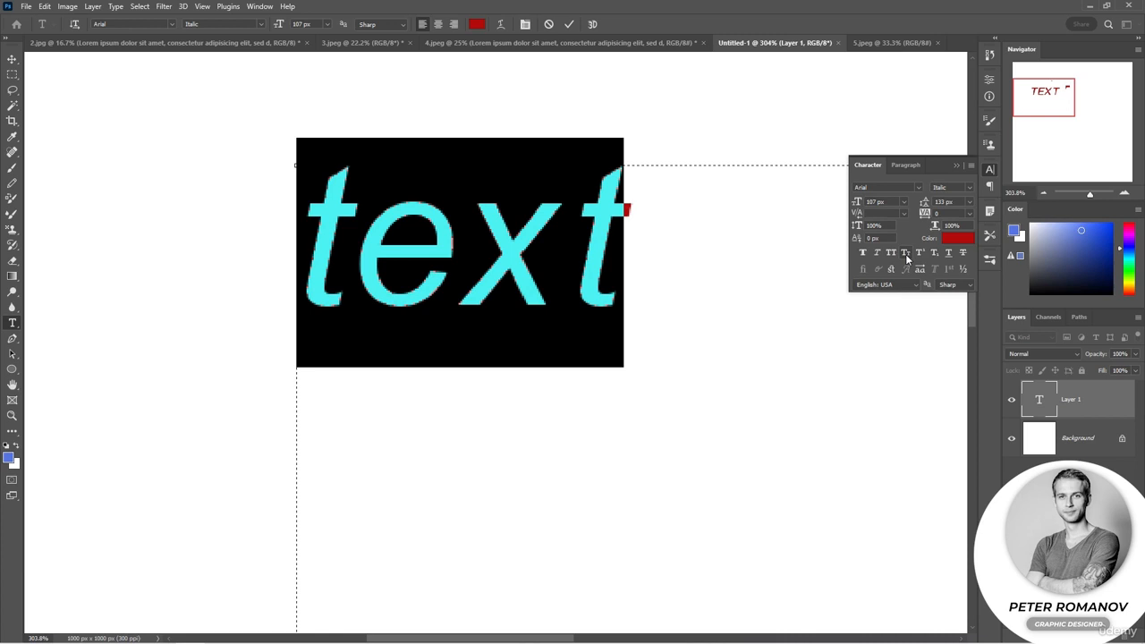
left_click_drag(458, 251, 624, 265)
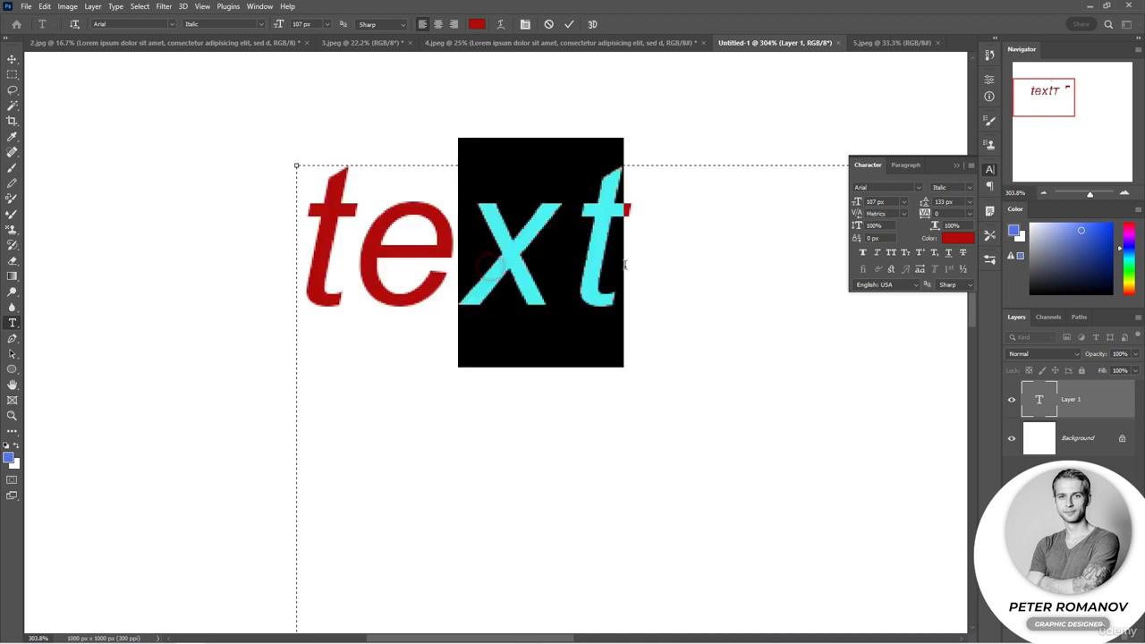
left_click(921, 252)
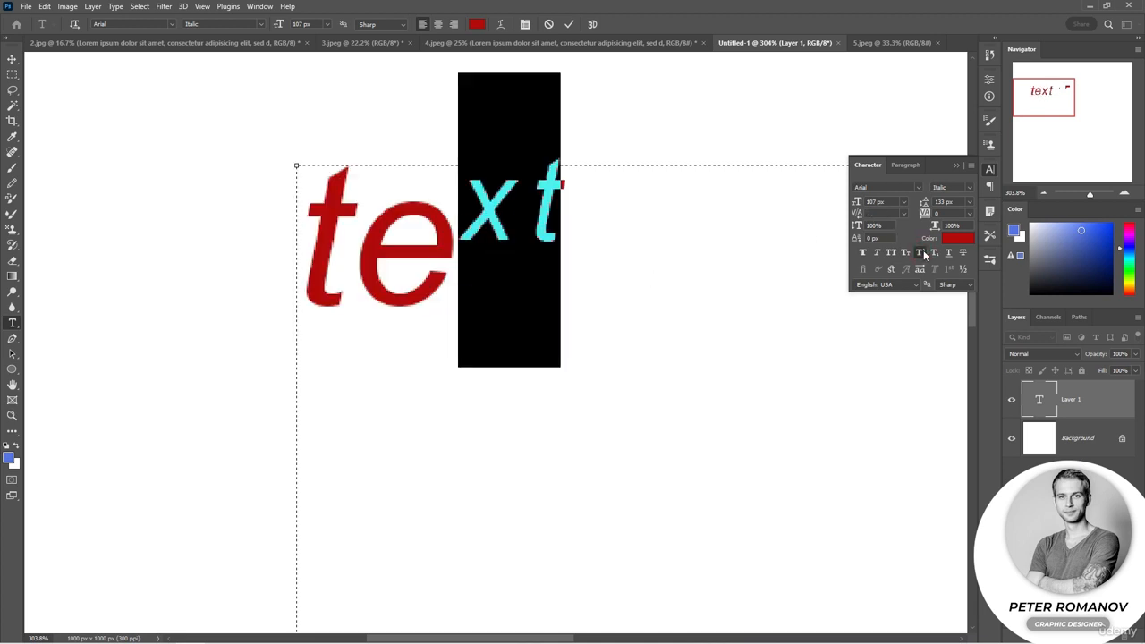
left_click(937, 254)
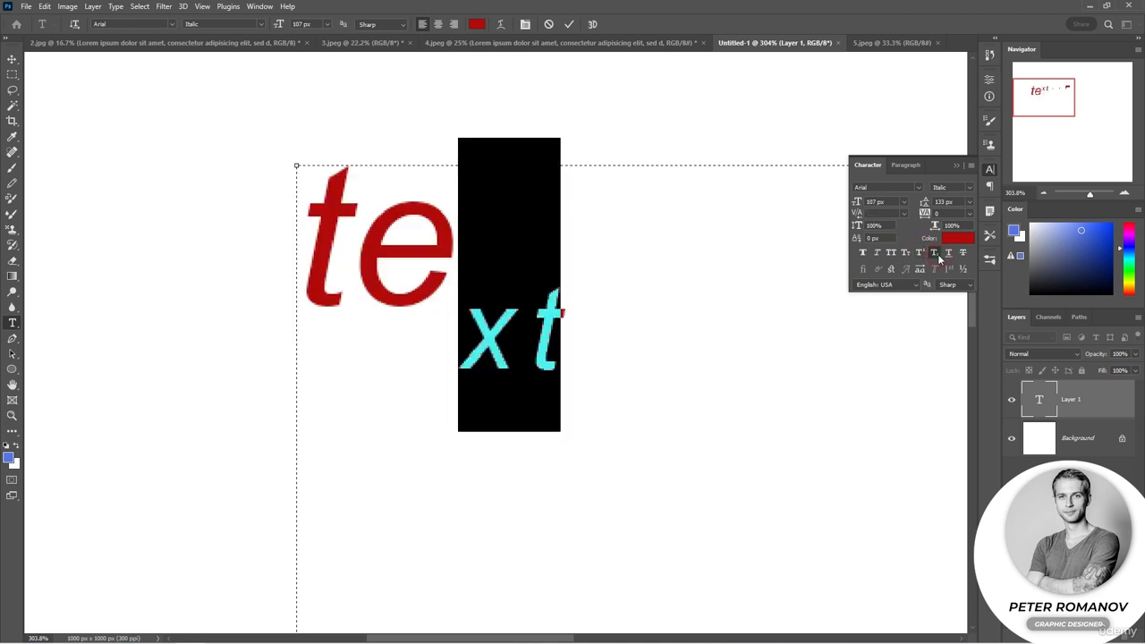
left_click(937, 254)
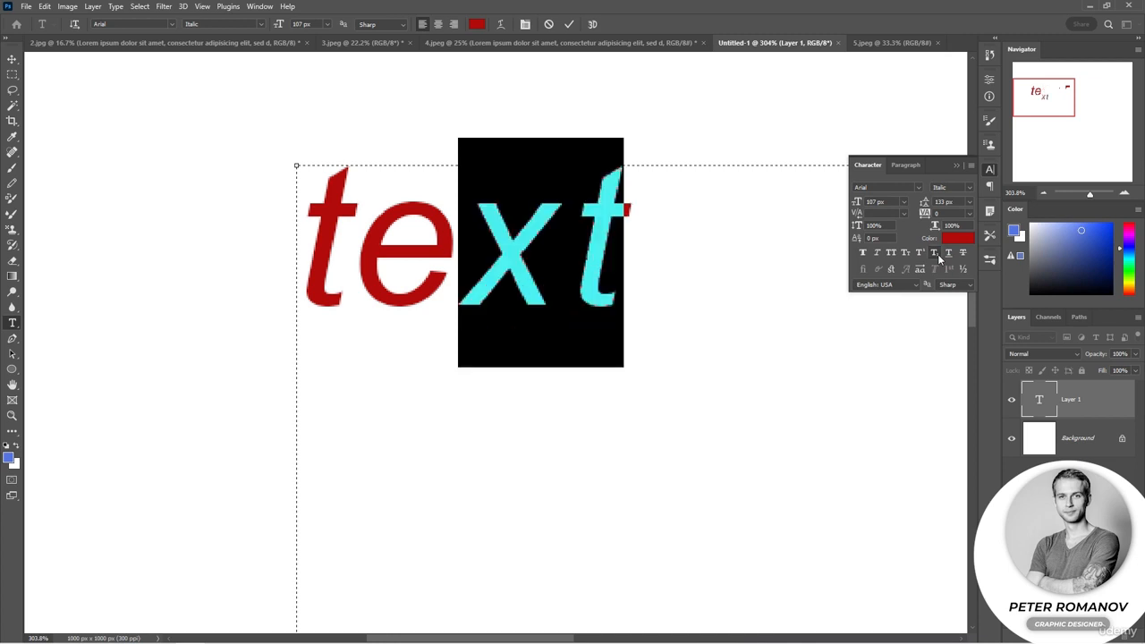
Try Underline and Strikethrough on the selected letters "xt" and turn both off again
left_click(948, 253)
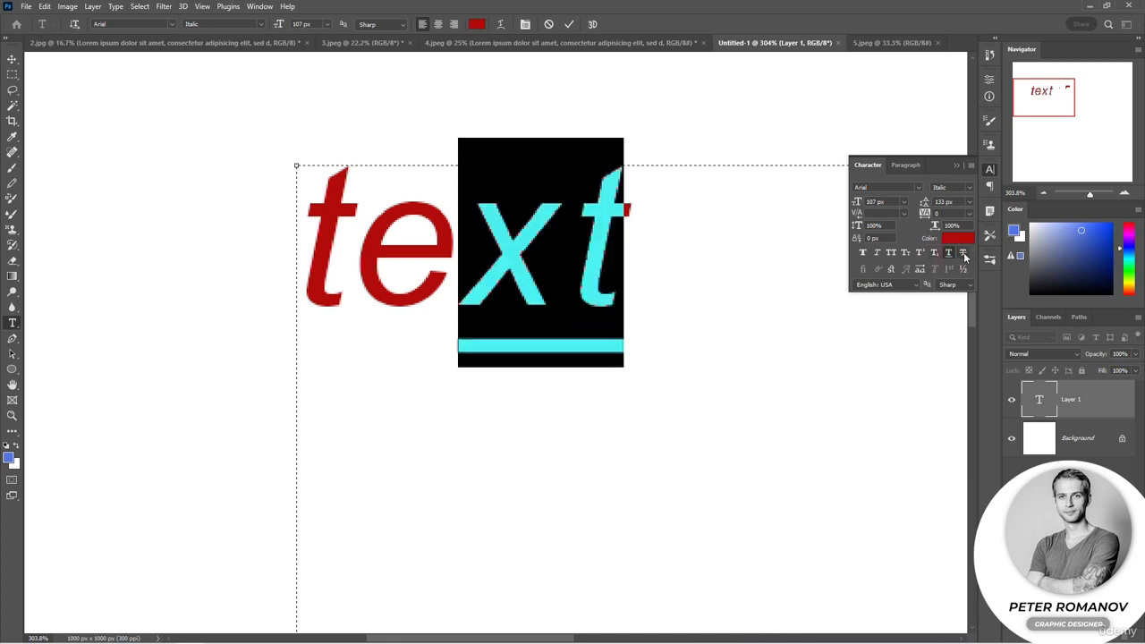
left_click(963, 254)
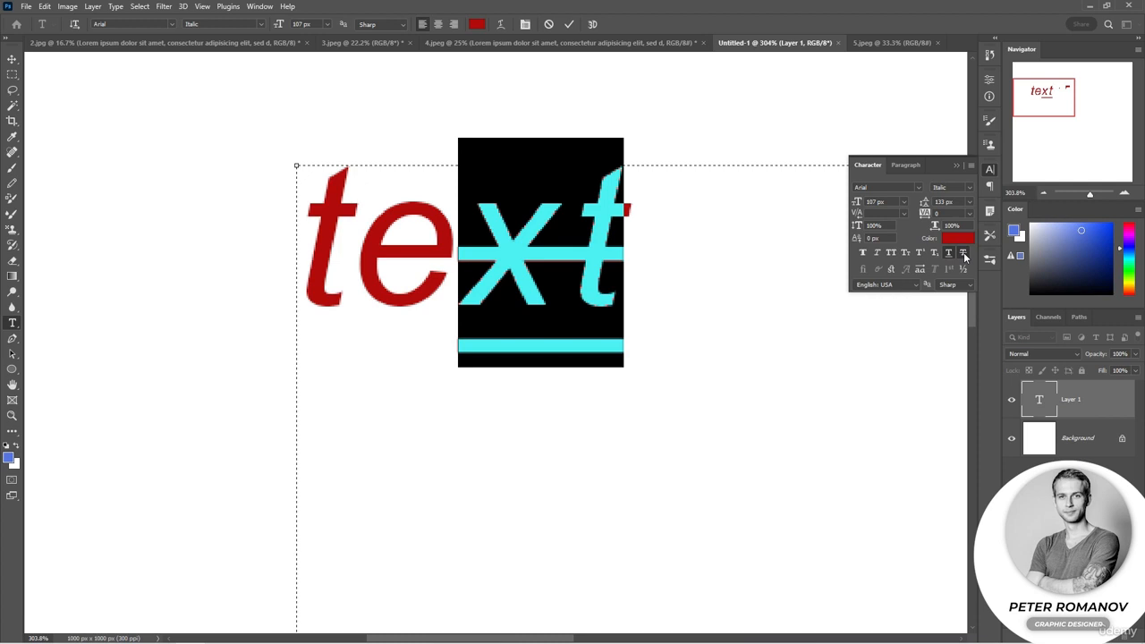
left_click(948, 253)
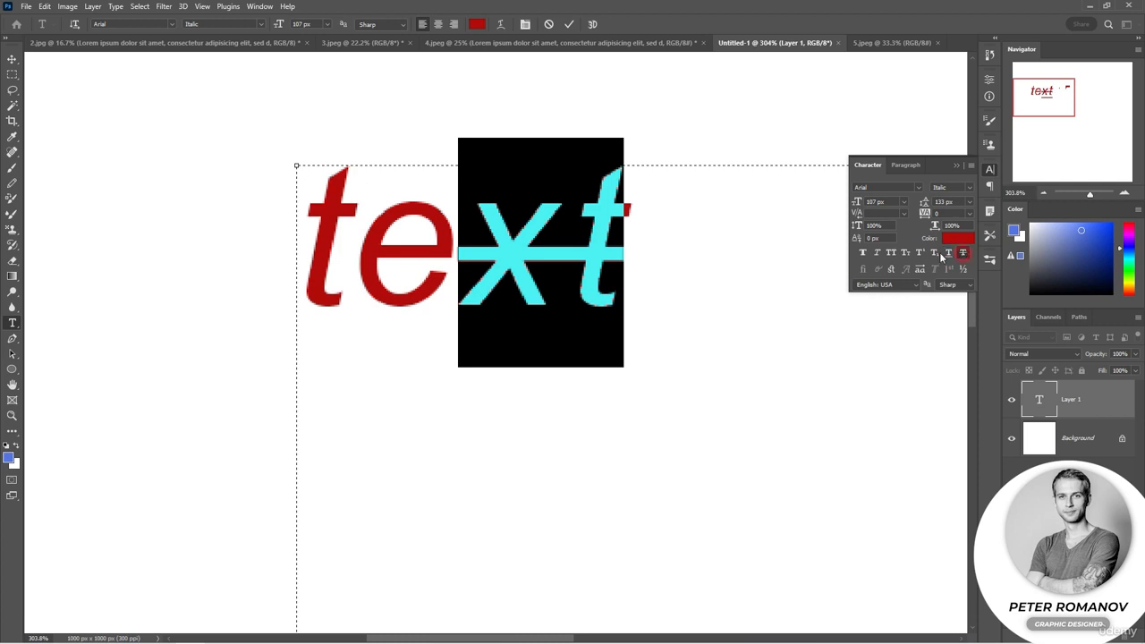
left_click(963, 254)
Select the whole word "text", commit the text edit and switch to the 5.jpeg document
double_click(510, 255)
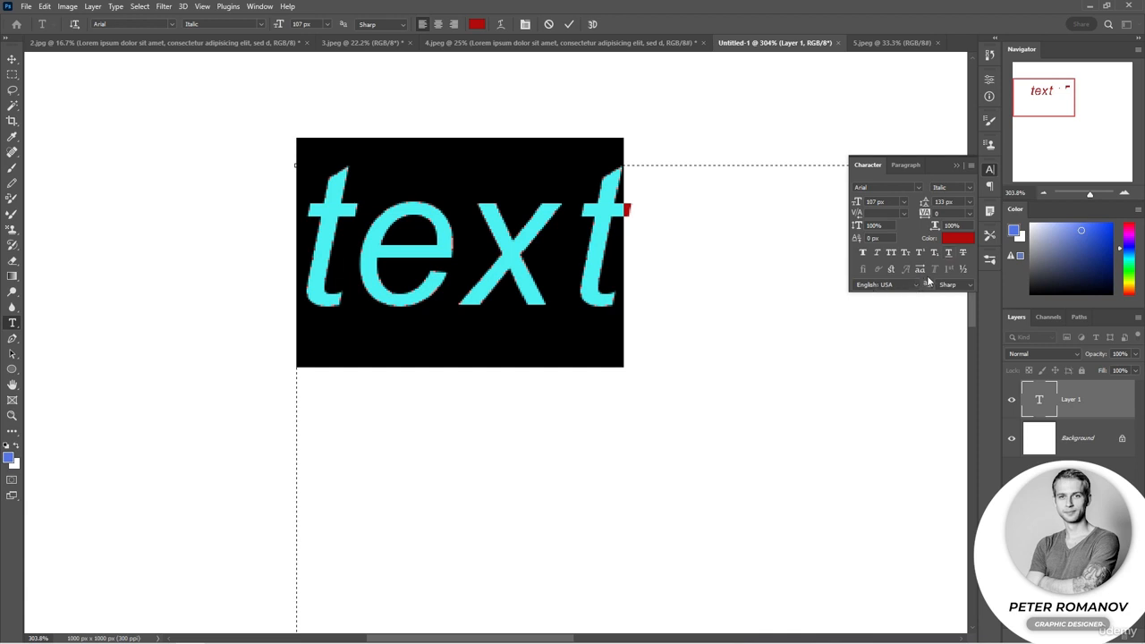
key("ctrl+Return")
left_click(876, 42)
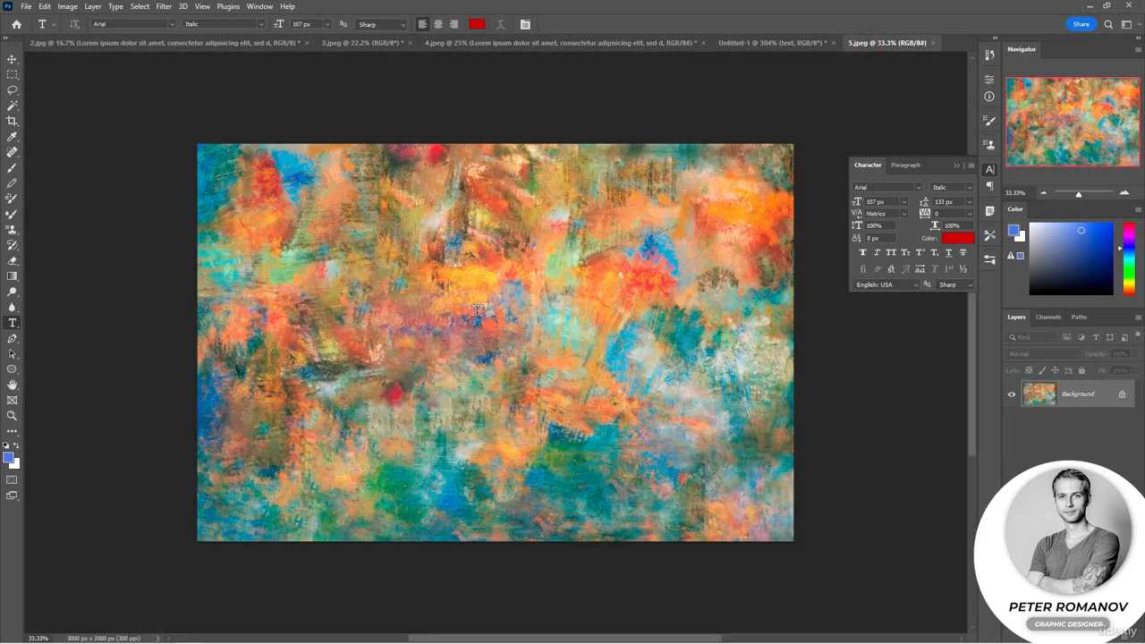
Enter the word "test" on the painting with the Horizontal Type Mask Tool, replacing the placeholder text
right_click(14, 328)
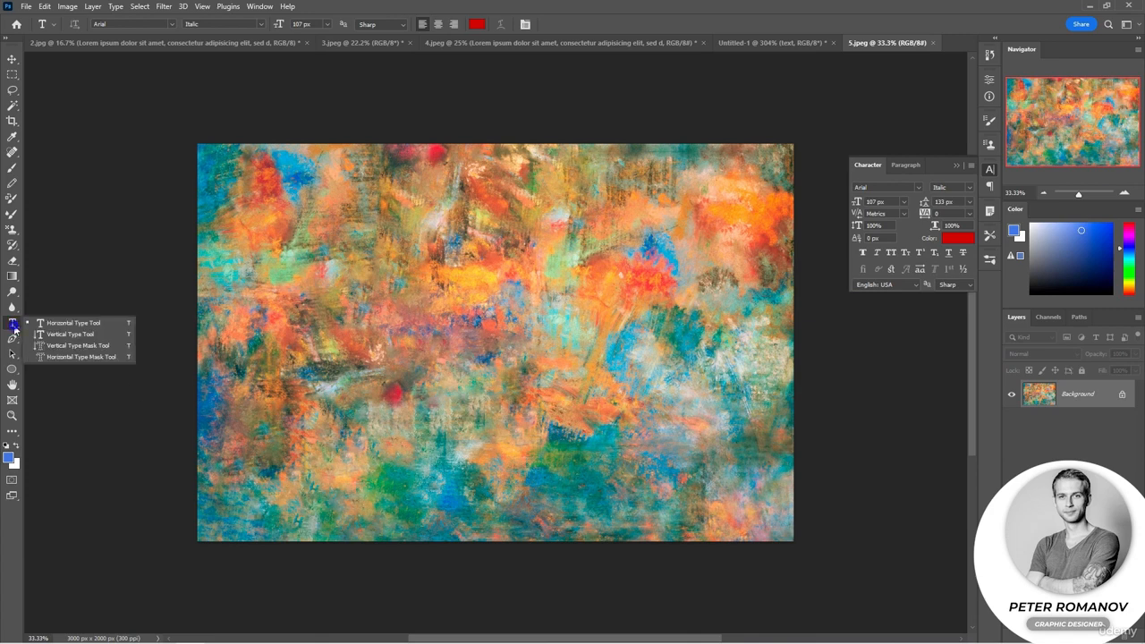
left_click(57, 359)
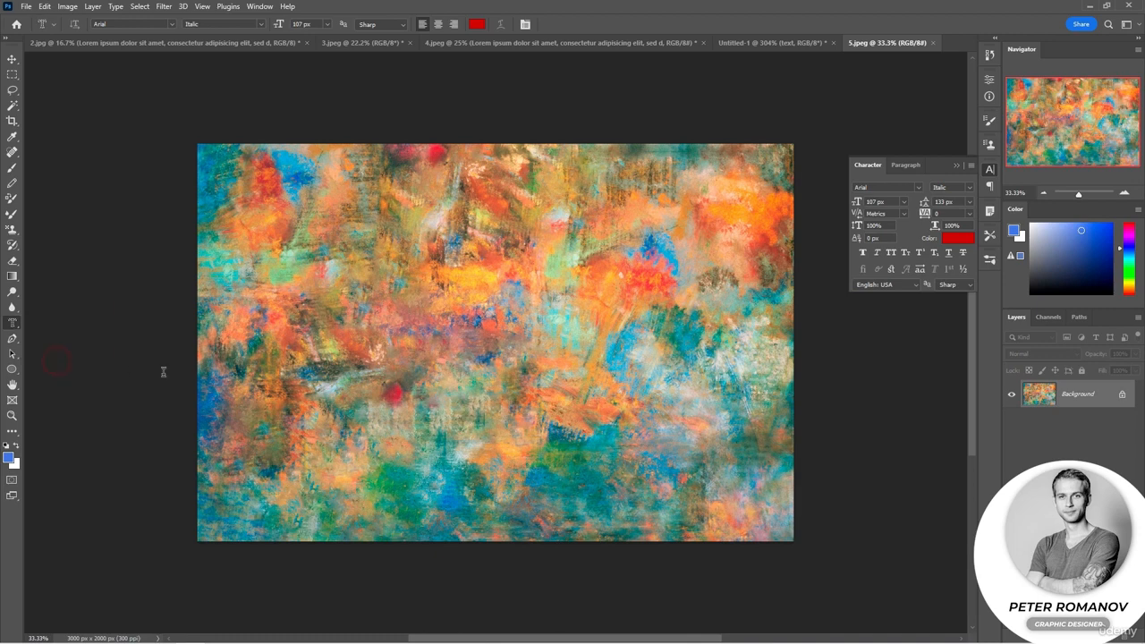
left_click(333, 320)
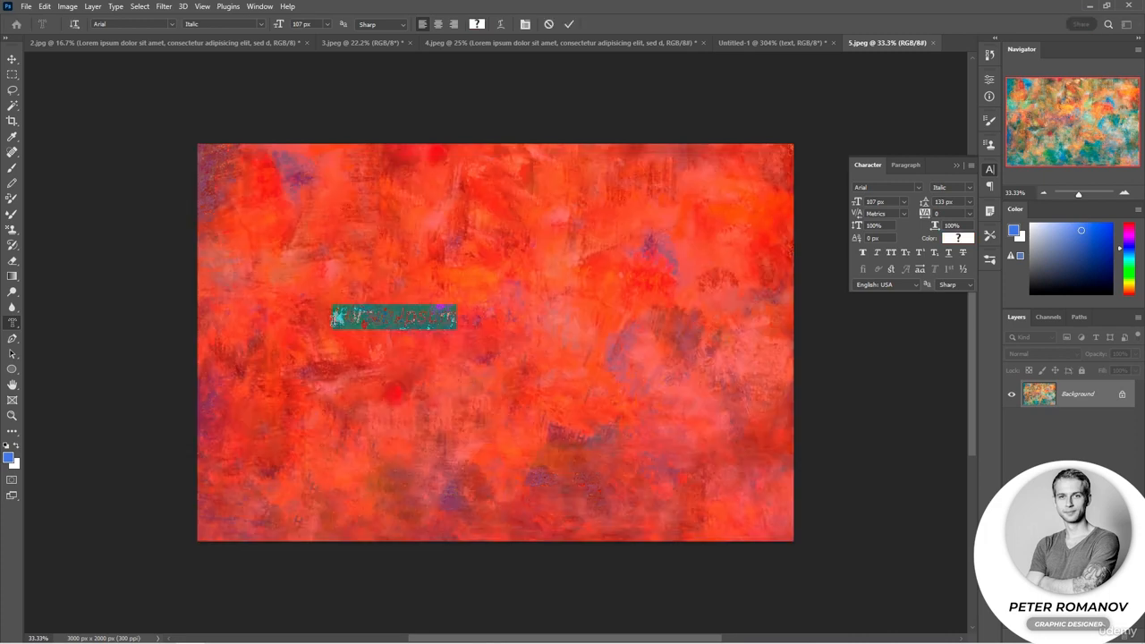
key("BackSpace")
type("33")
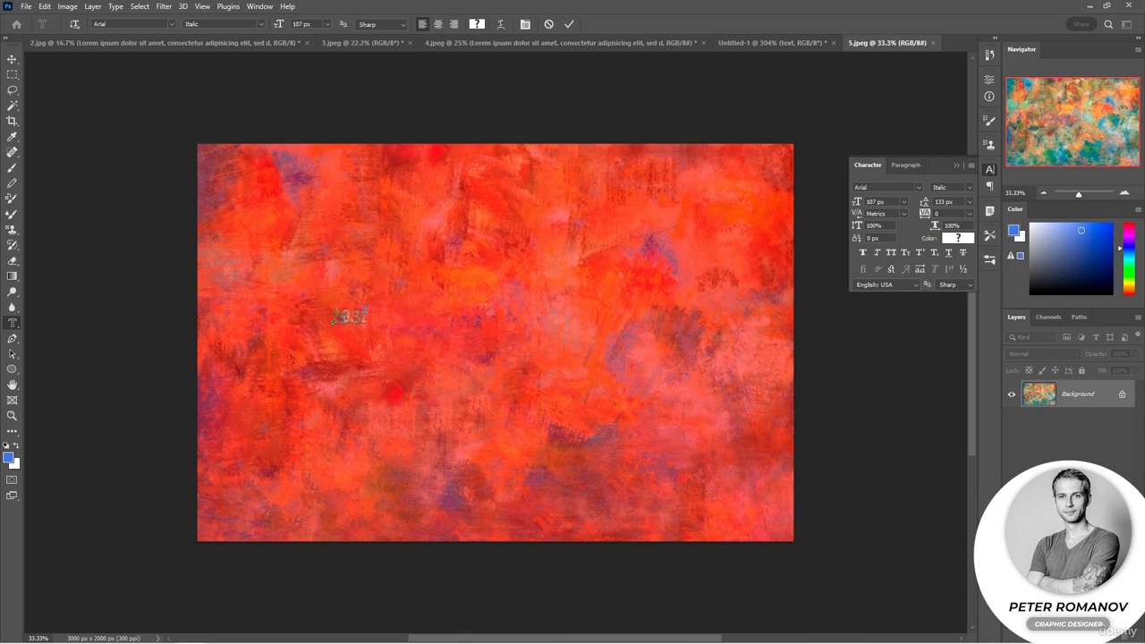
Enlarge the mask text "test" to 587 px and move it closer to the centre of the painting
scroll(351, 334, "up", 2)
scroll(350, 334, "down", 1)
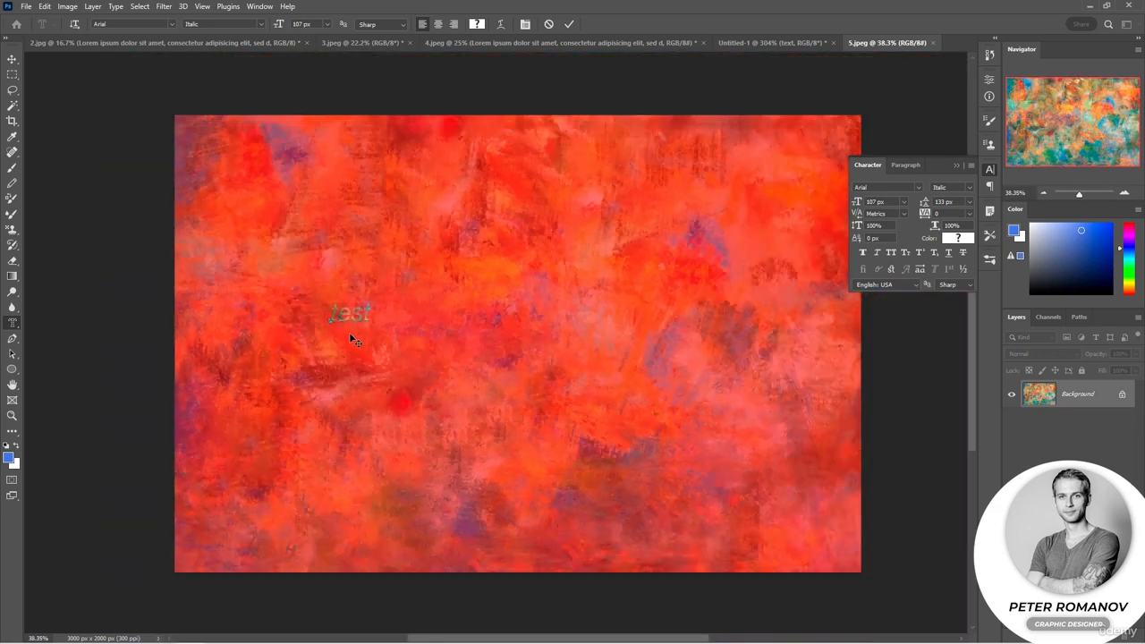
scroll(350, 337, "up", 2)
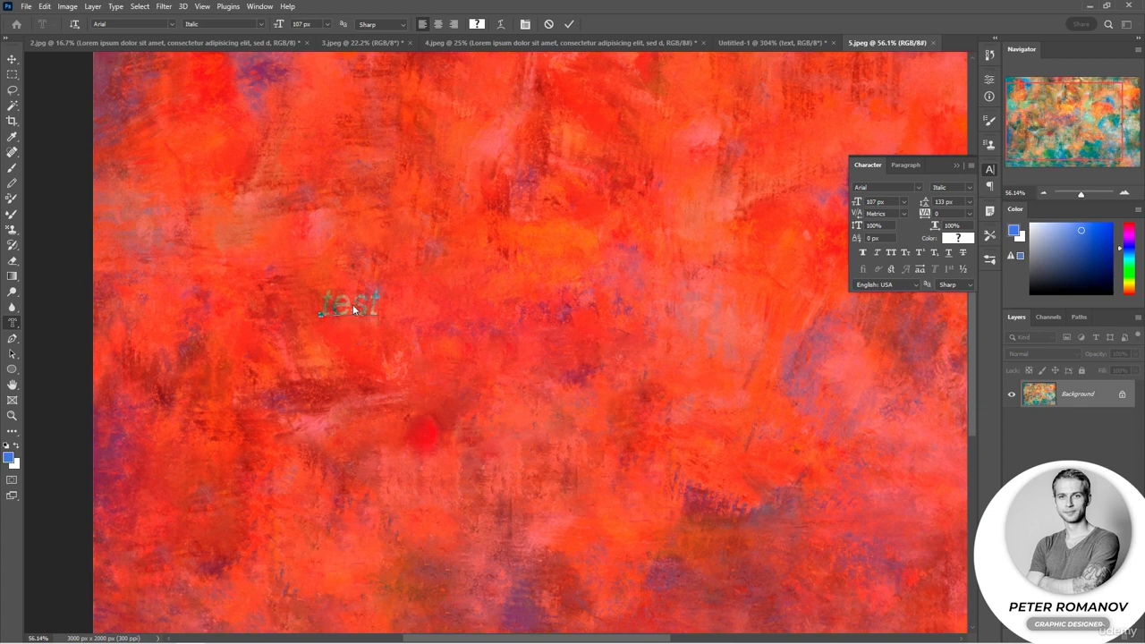
double_click(353, 309)
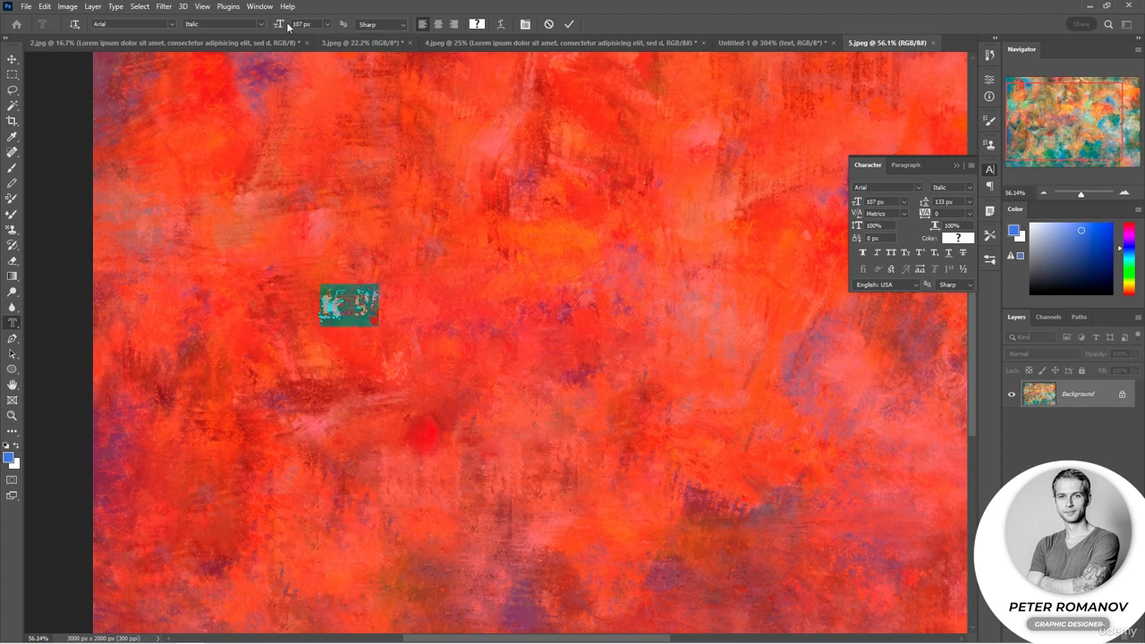
left_click_drag(284, 24, 572, 36)
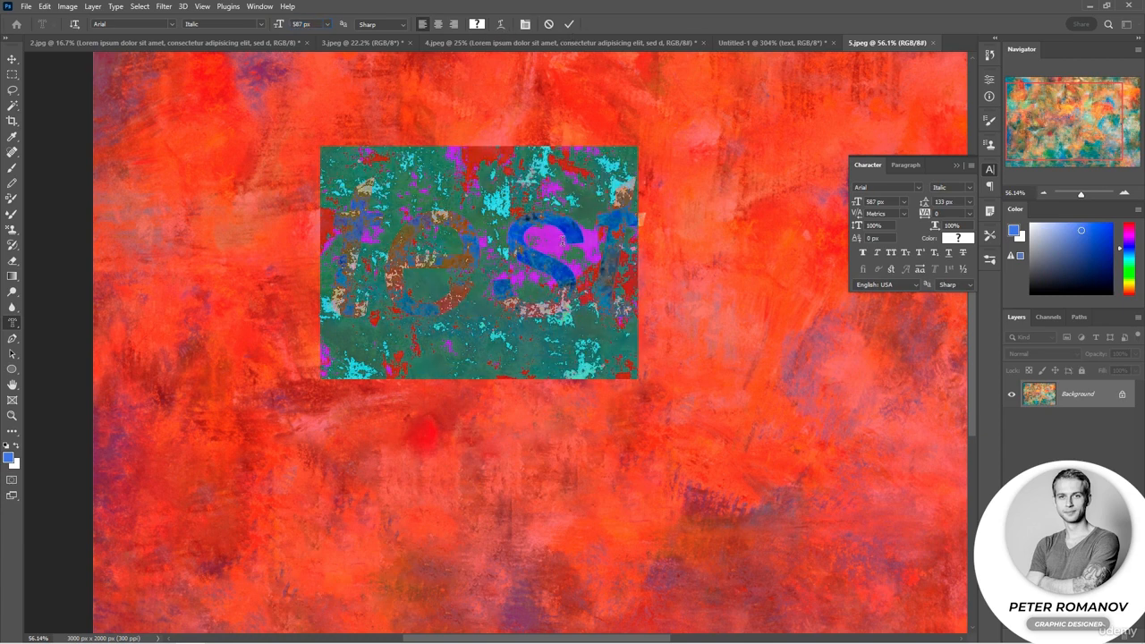
scroll(562, 240, "down", 3)
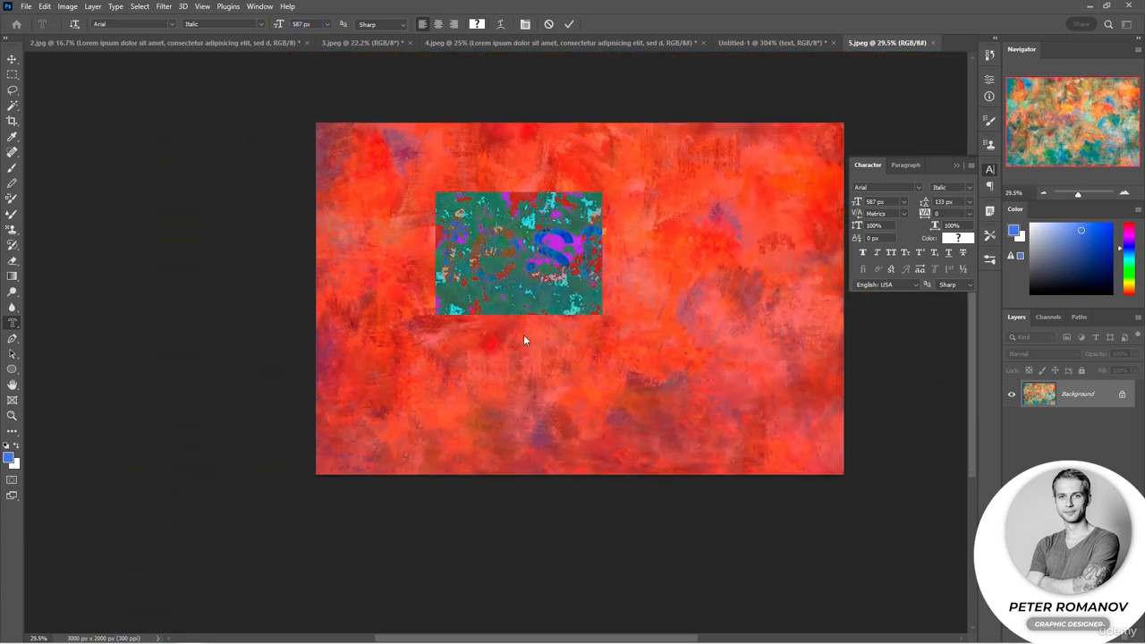
left_click(516, 295)
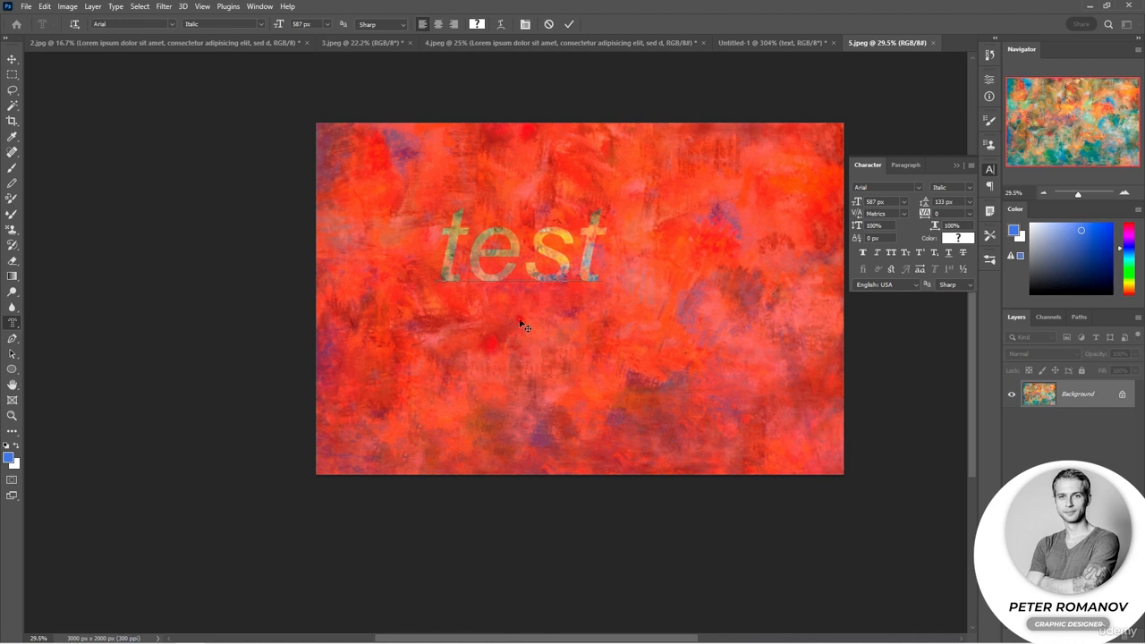
left_click_drag(522, 324, 593, 369)
Set the mask text "test" to the Narrow Bold font style at 789 px
double_click(594, 278)
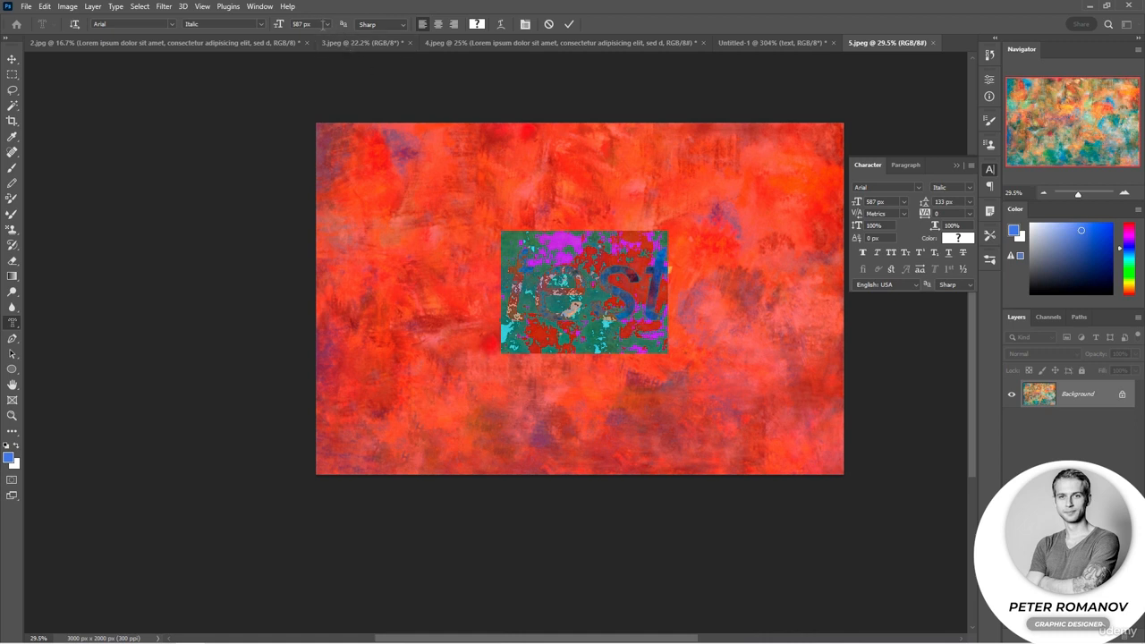
left_click(262, 27)
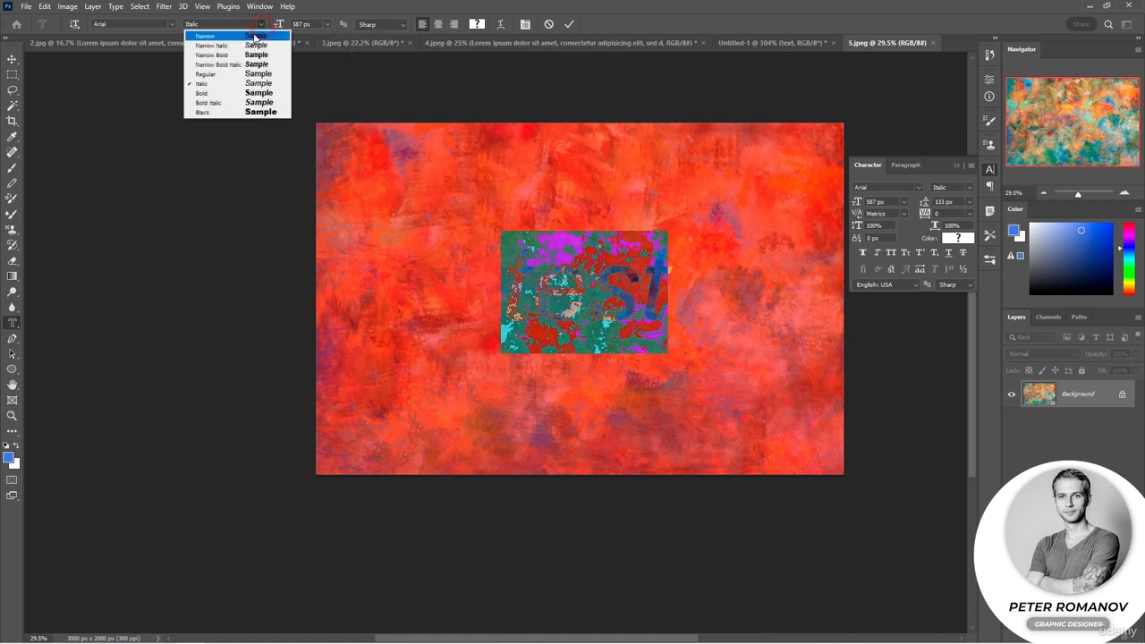
left_click(250, 52)
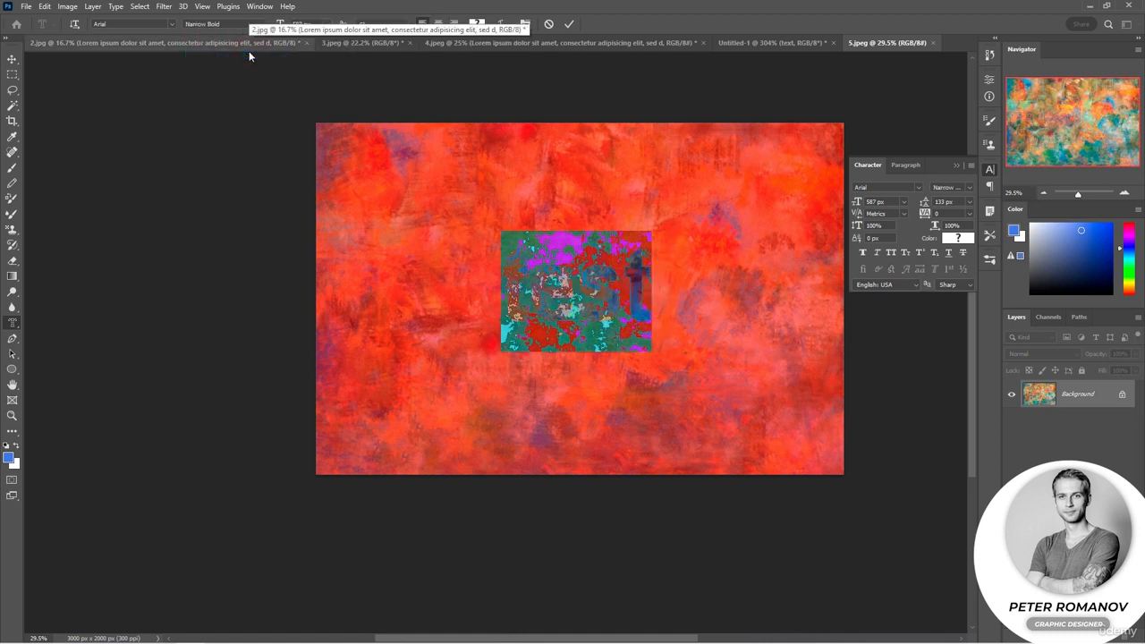
left_click_drag(279, 24, 395, 47)
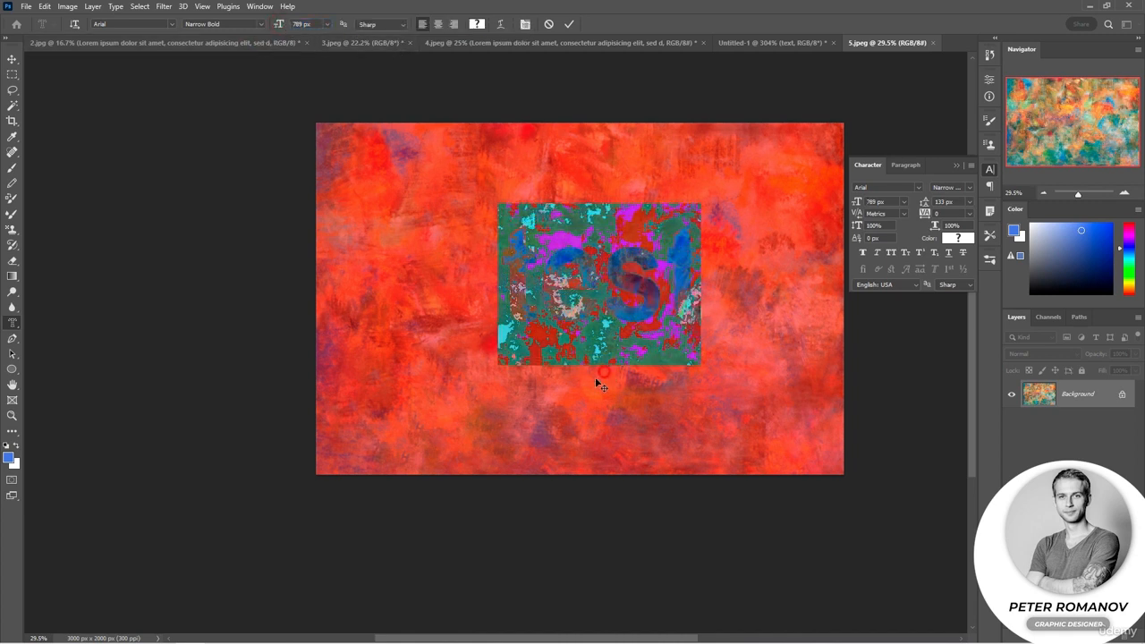
Reposition the mask text near the painting's centre, commit it as a selection and copy the selected area to a new layer
left_click_drag(586, 385, 576, 383)
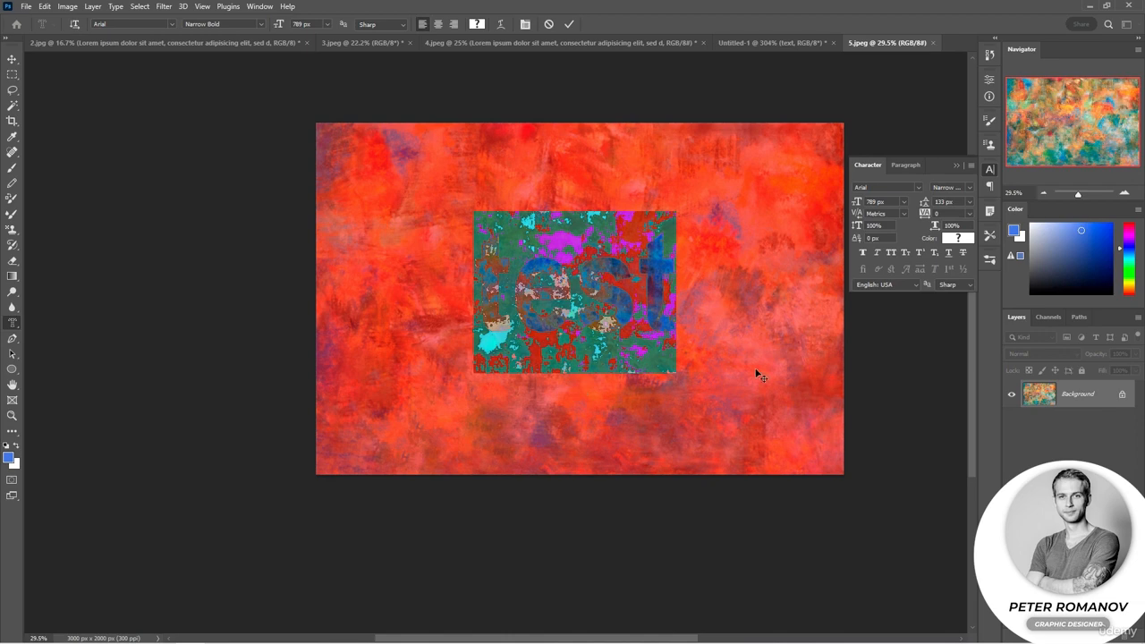
left_click(936, 410)
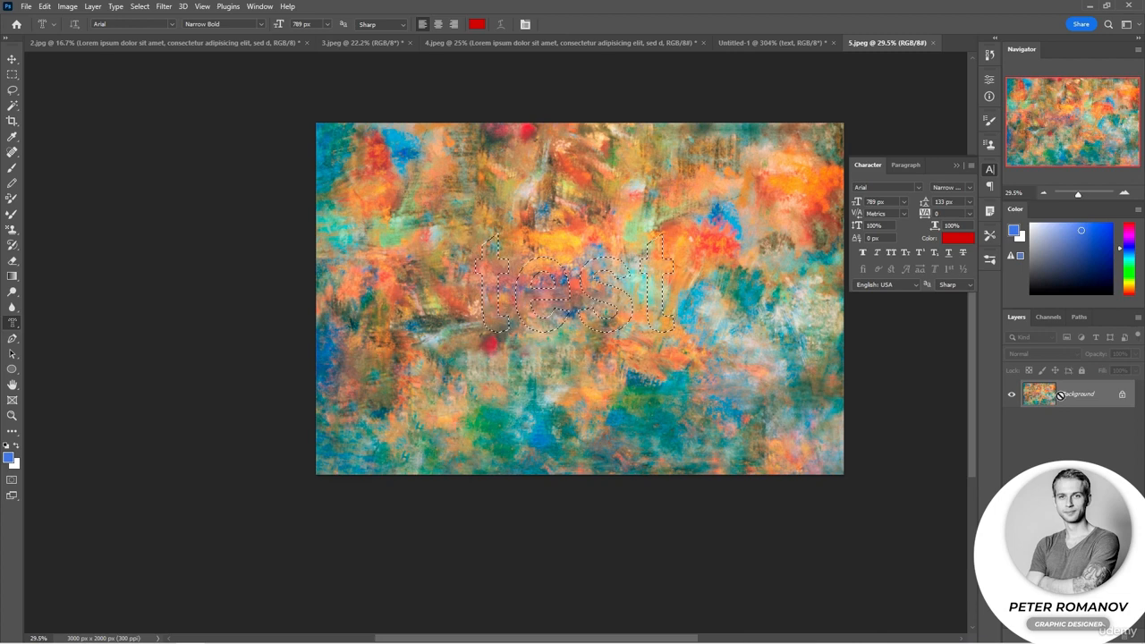
key("ctrl+j")
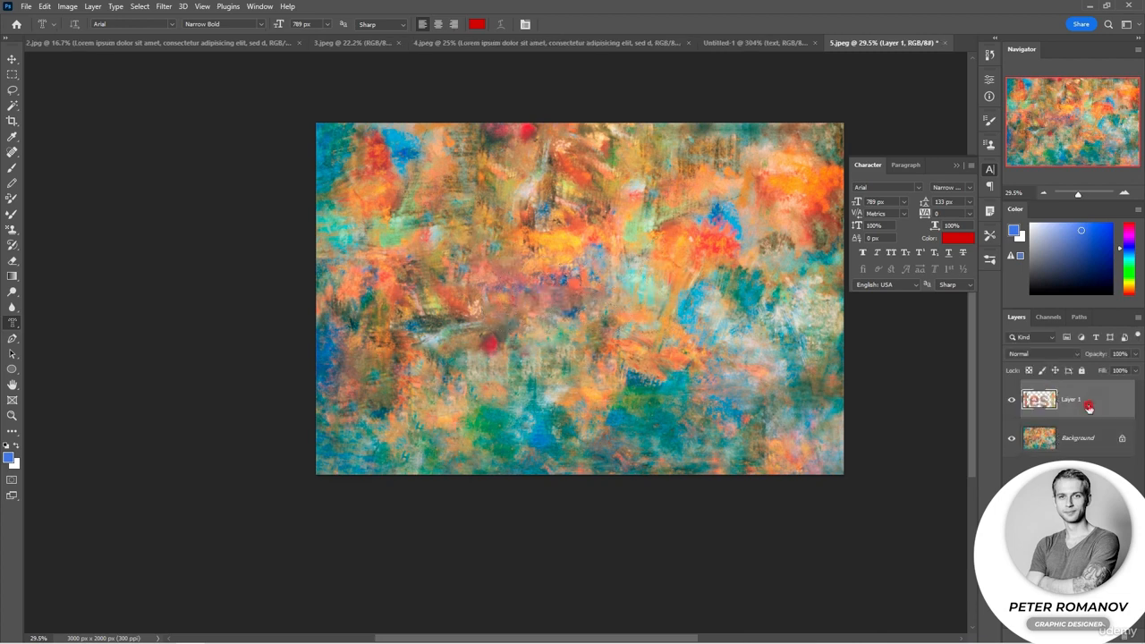
Add Bevel & Emboss and a 21 px outside Stroke to the copied text layer's style
double_click(1056, 398)
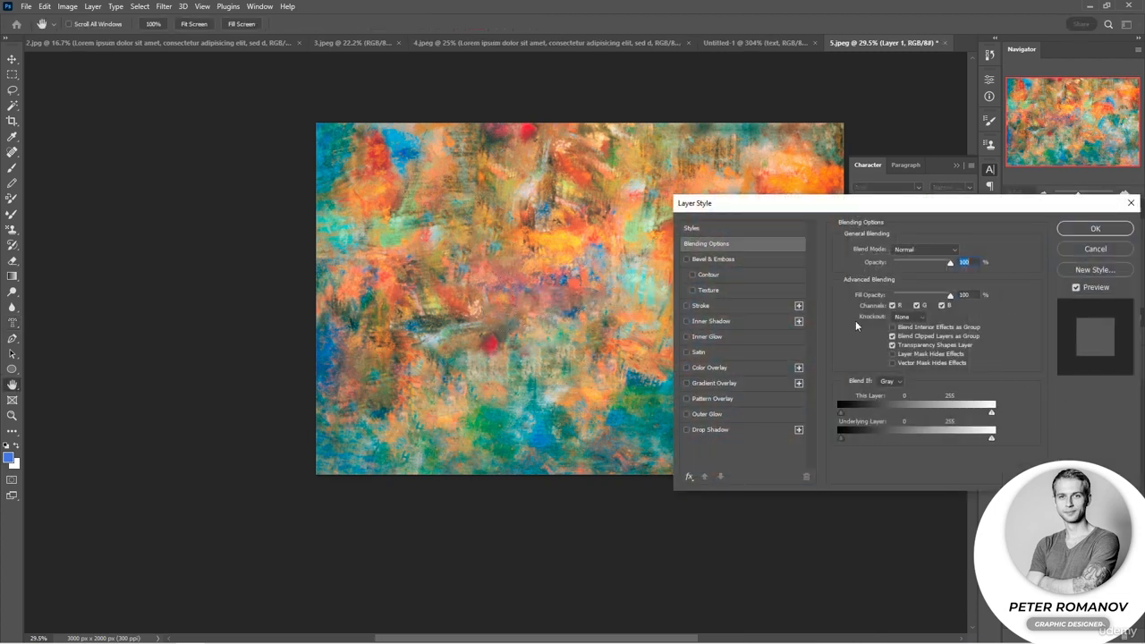
left_click(686, 259)
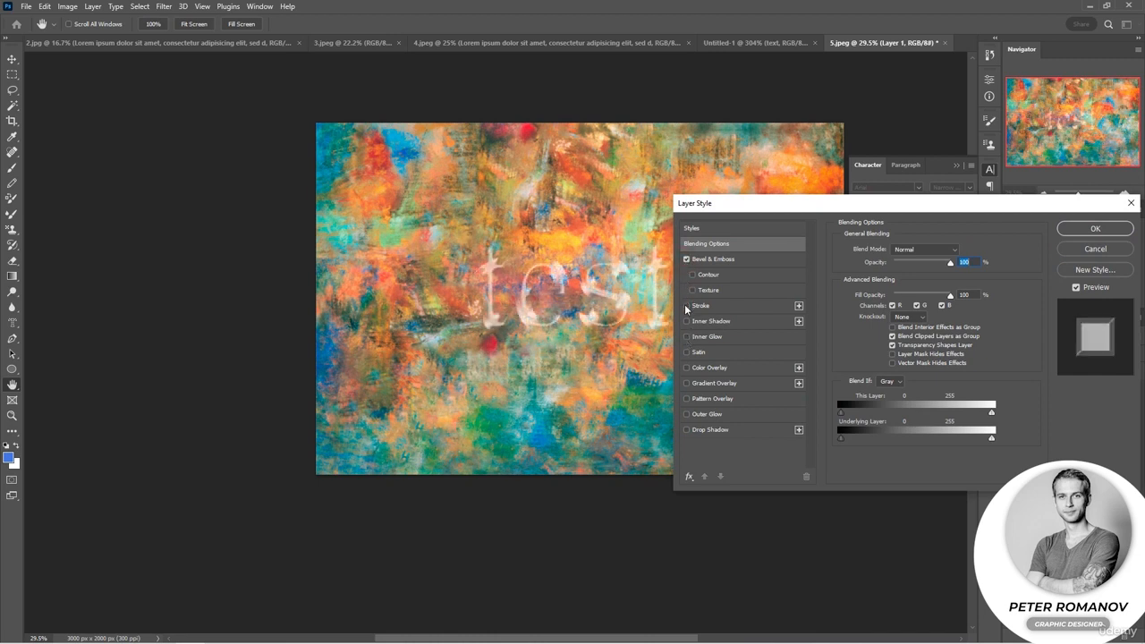
left_click(711, 306)
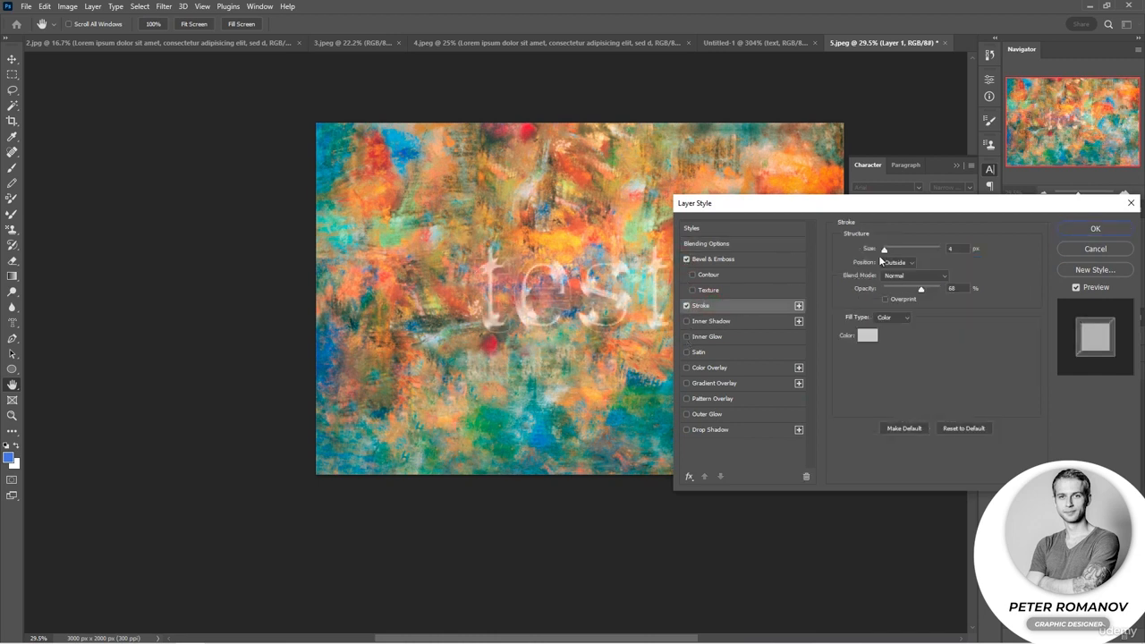
left_click_drag(883, 250, 890, 250)
Change the stroke colour to white and apply the layer style
left_click(867, 336)
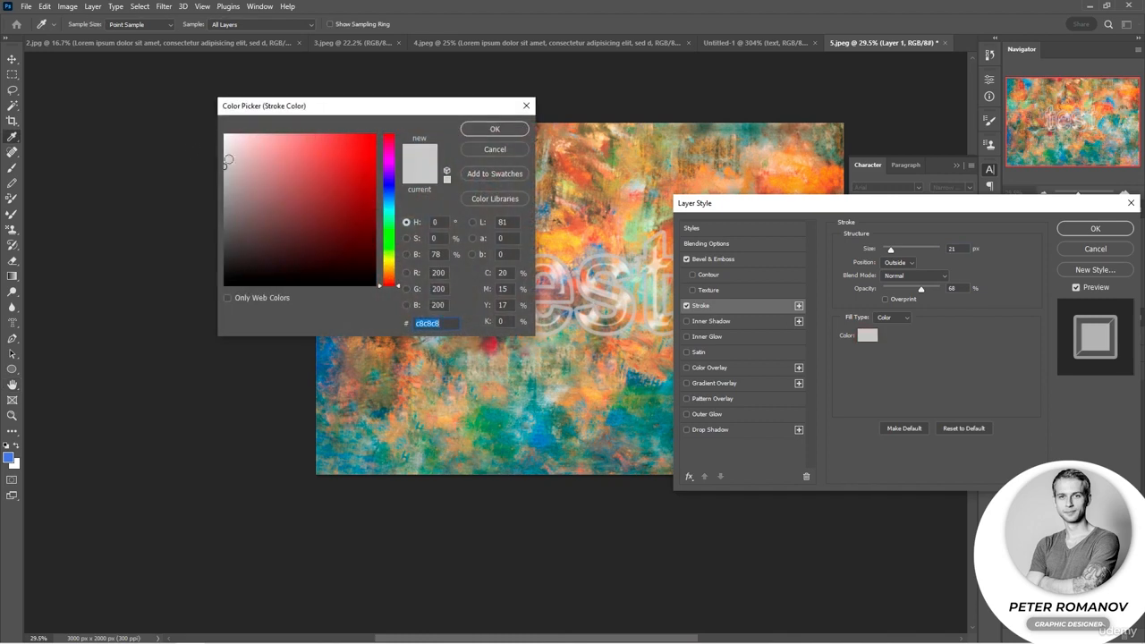
left_click_drag(228, 159, 225, 135)
left_click(495, 129)
left_click(1095, 228)
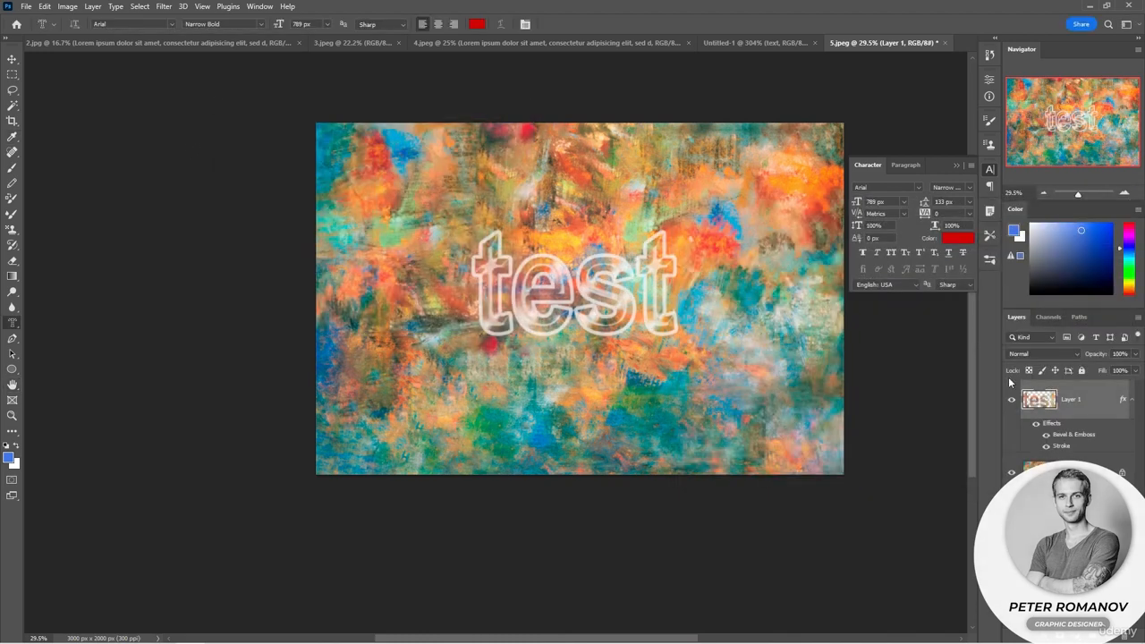
Create a new empty layer and place it between the "test" text layer and the Background
left_click(1111, 634)
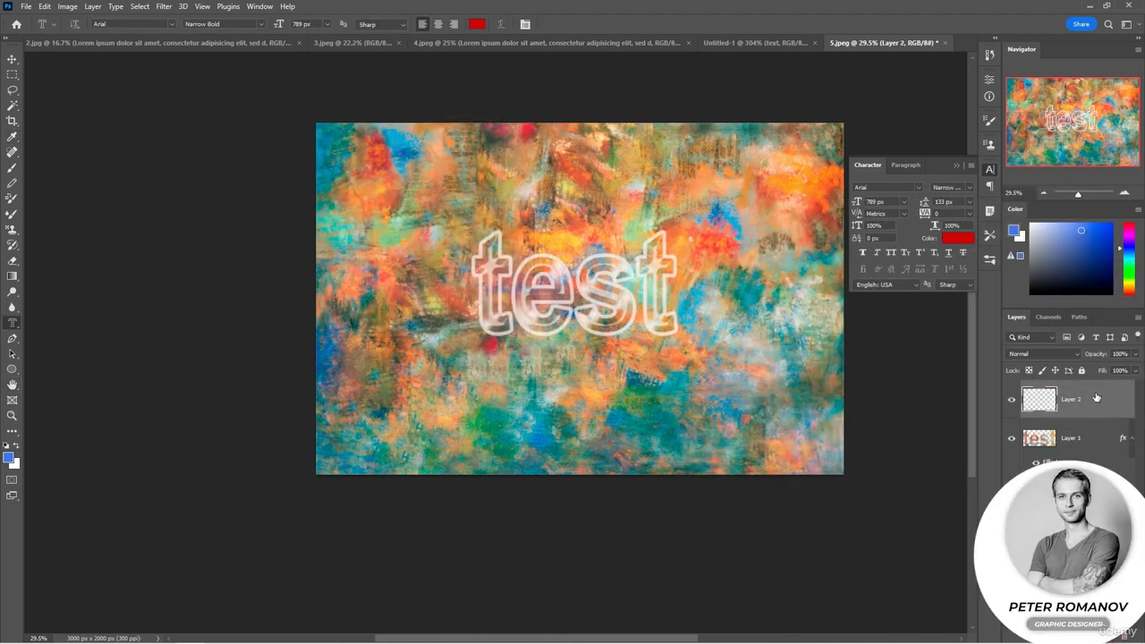
left_click_drag(1096, 397, 1096, 469)
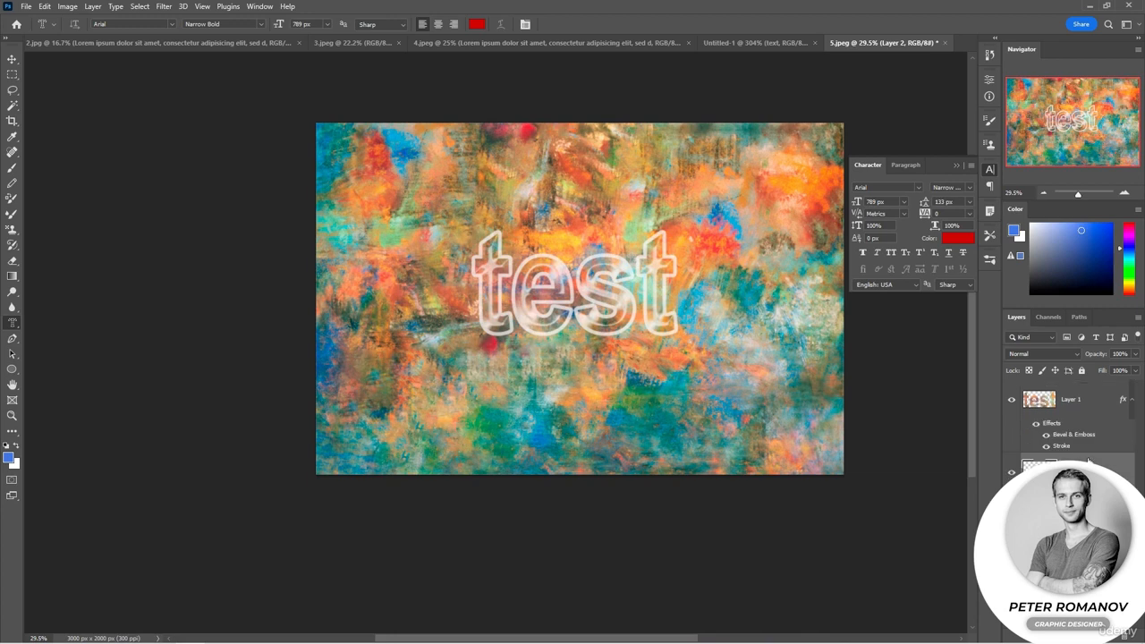
Fill the new layer with the blue foreground colour and lower its opacity to 24% to tint the painting beneath the text
key("alt+BackSpace")
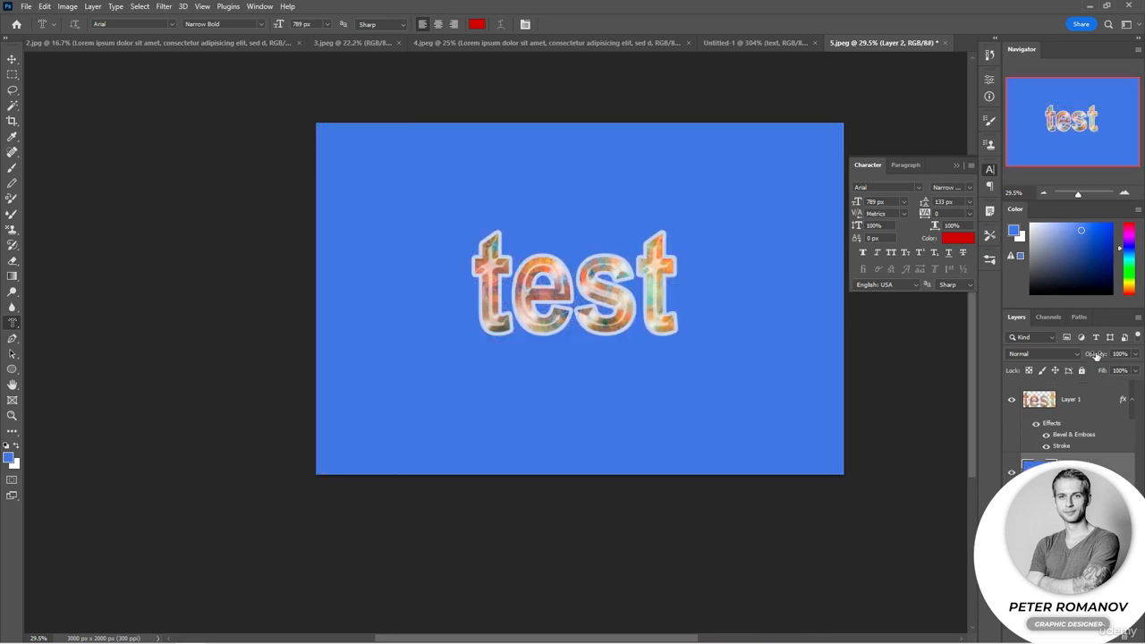
mouse_move(1096, 355)
left_mouse_down()
mouse_move(1081, 356)
mouse_move(1090, 357)
left_mouse_up()
left_click(1037, 354)
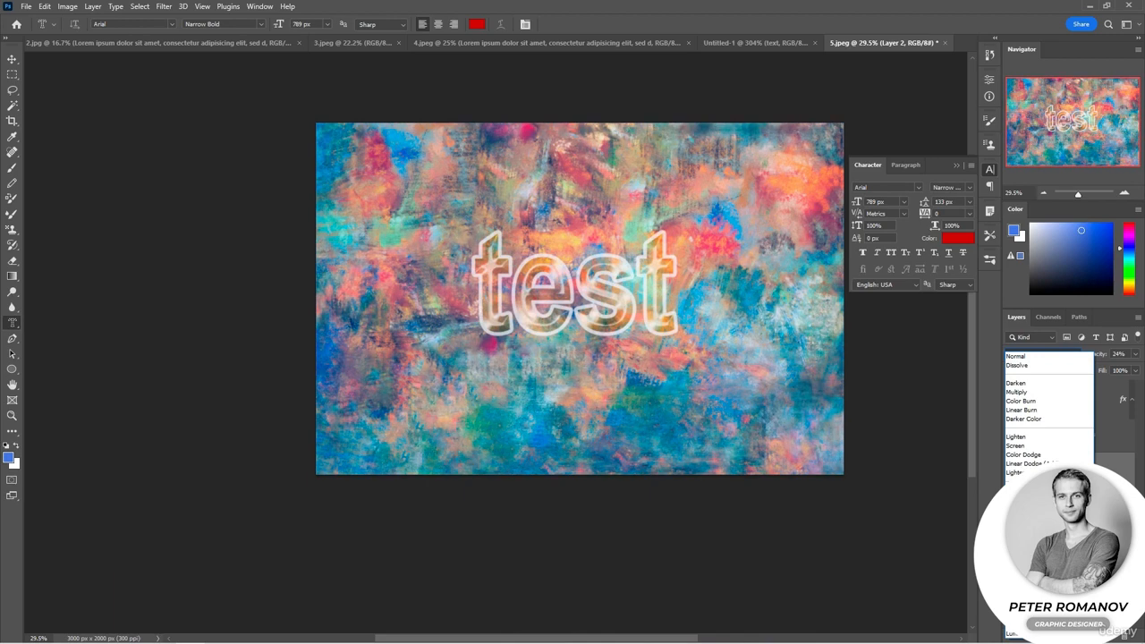
key("Return")
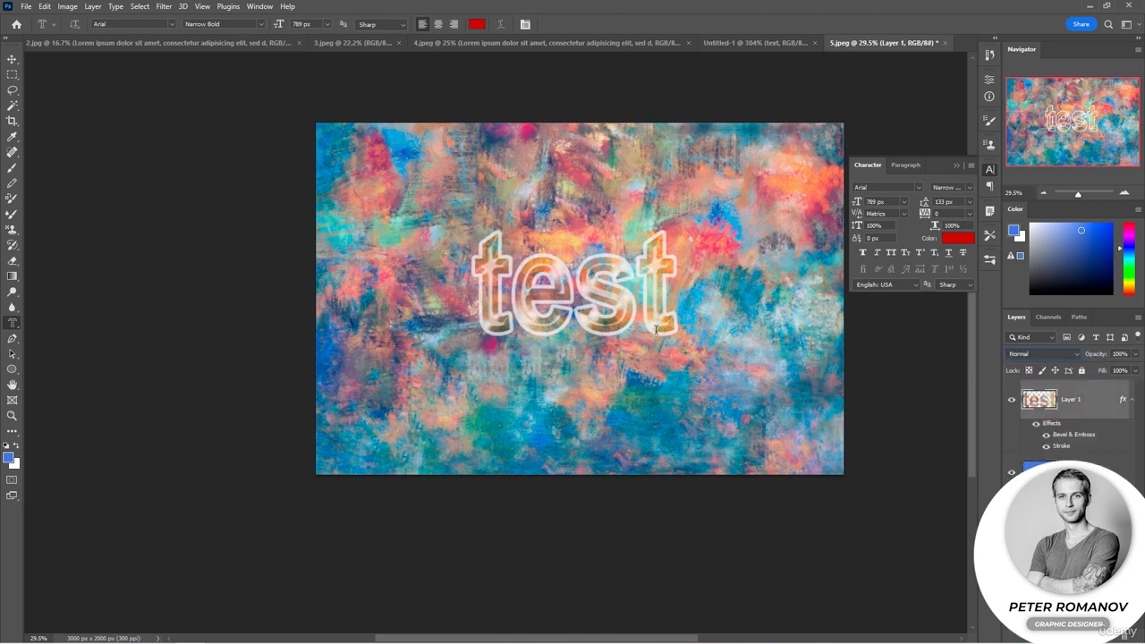
Scale up the "test" text layer around its centre to span about 70% of the canvas width and commit the transform
key("v")
key("ctrl+t")
left_click_drag(677, 336, 767, 366)
left_click(863, 457)
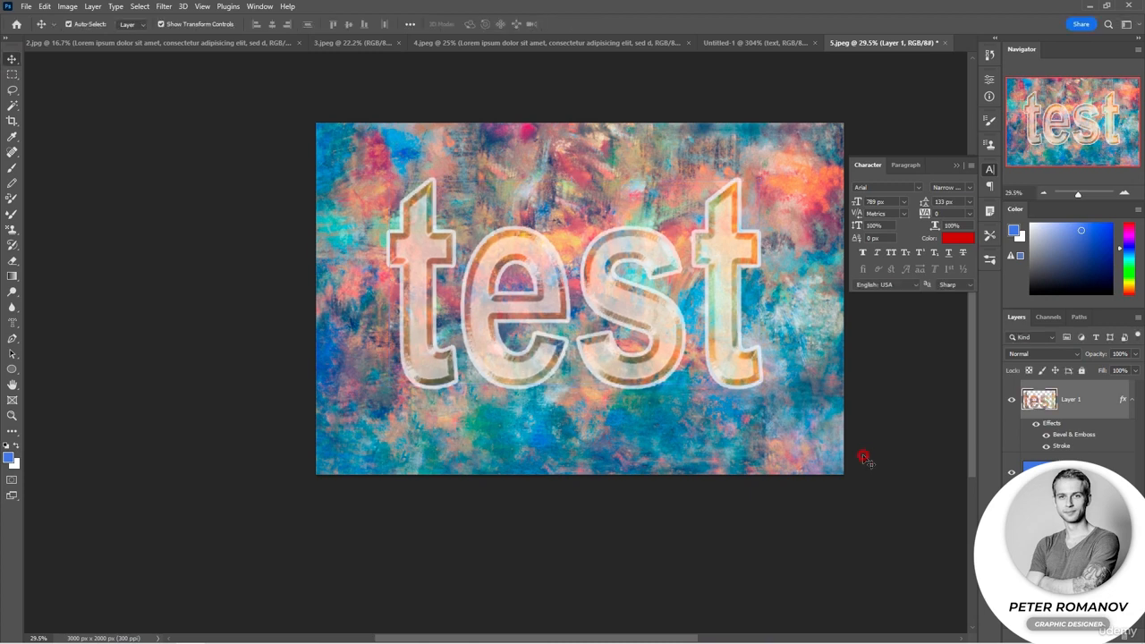
Review the text examples in the open documents 2.jpg, 3.jpeg and 4.jpeg, and return to 5.jpeg
left_click(118, 43)
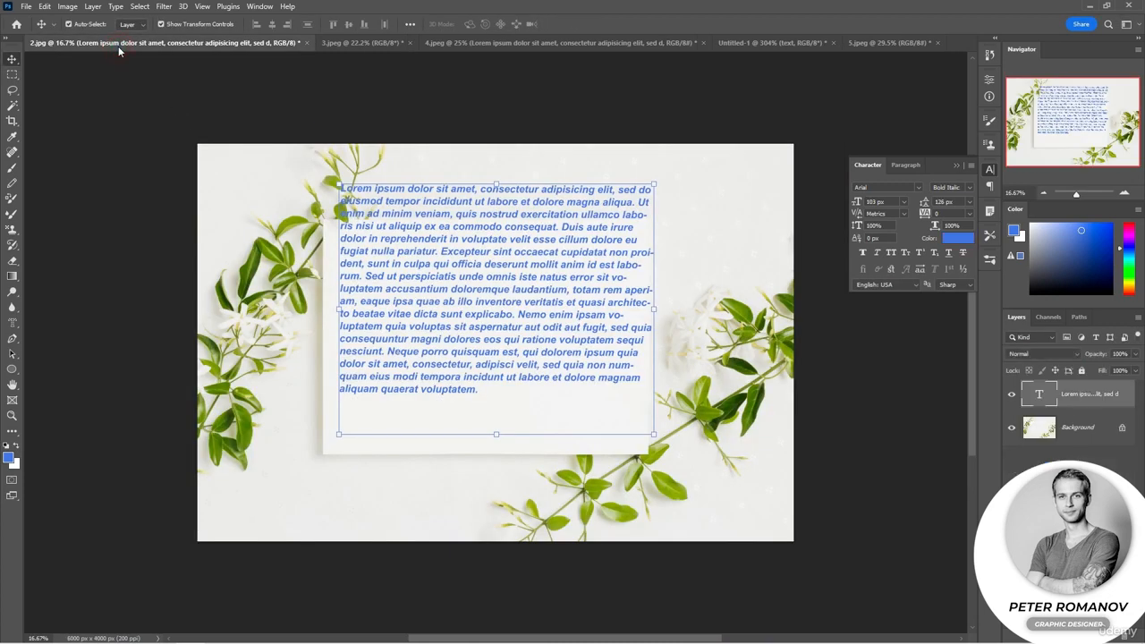
left_click(104, 94)
left_click(169, 43)
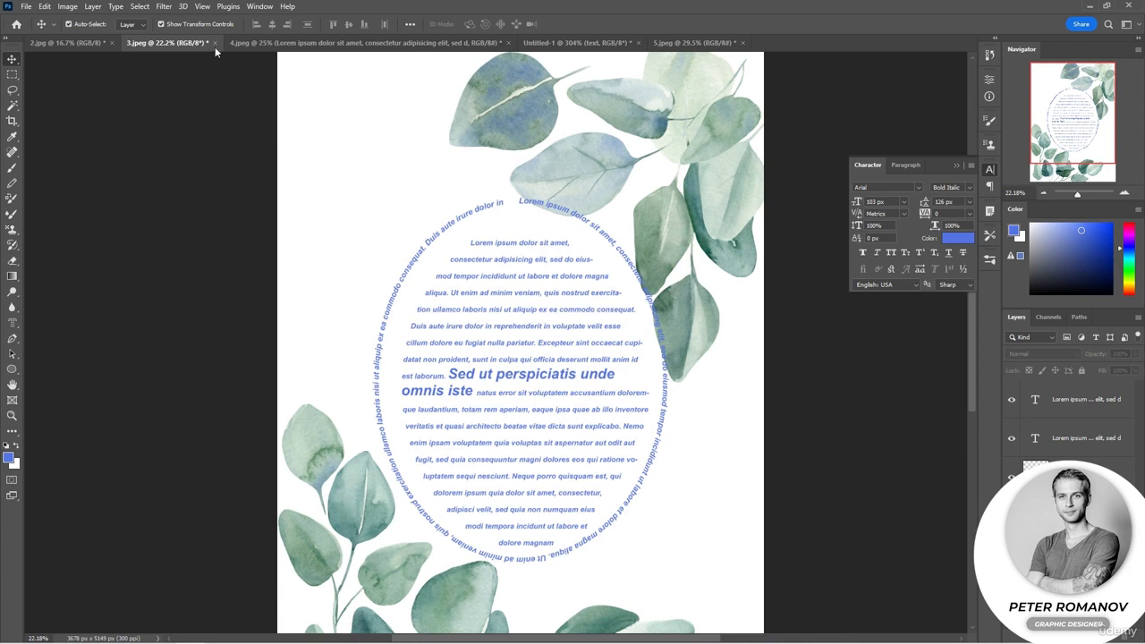
left_click(254, 43)
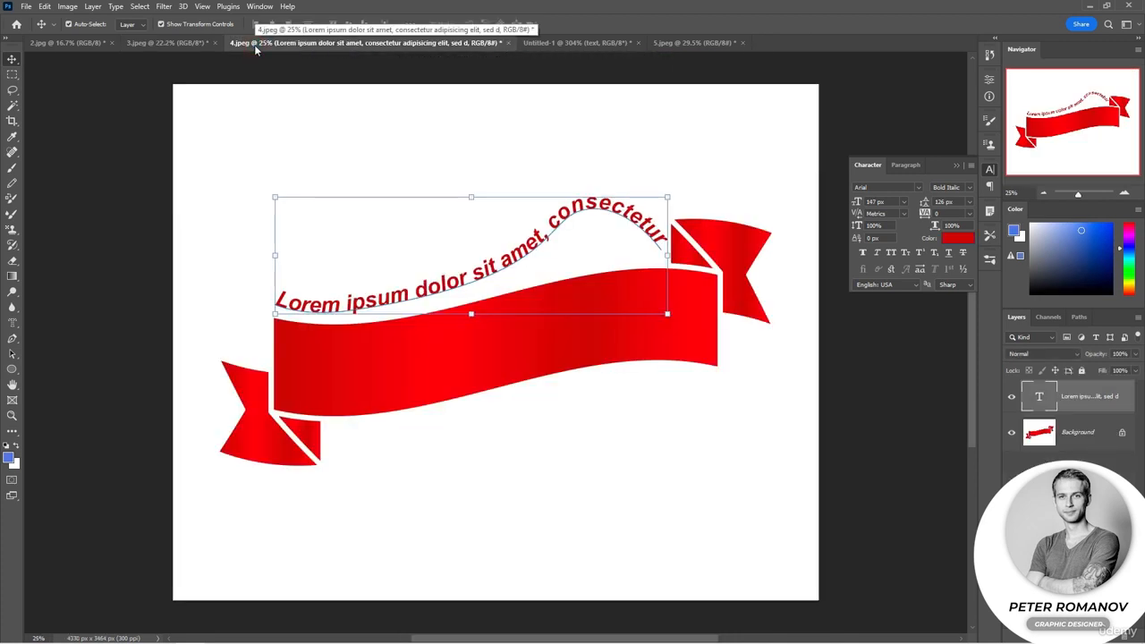
left_click(673, 43)
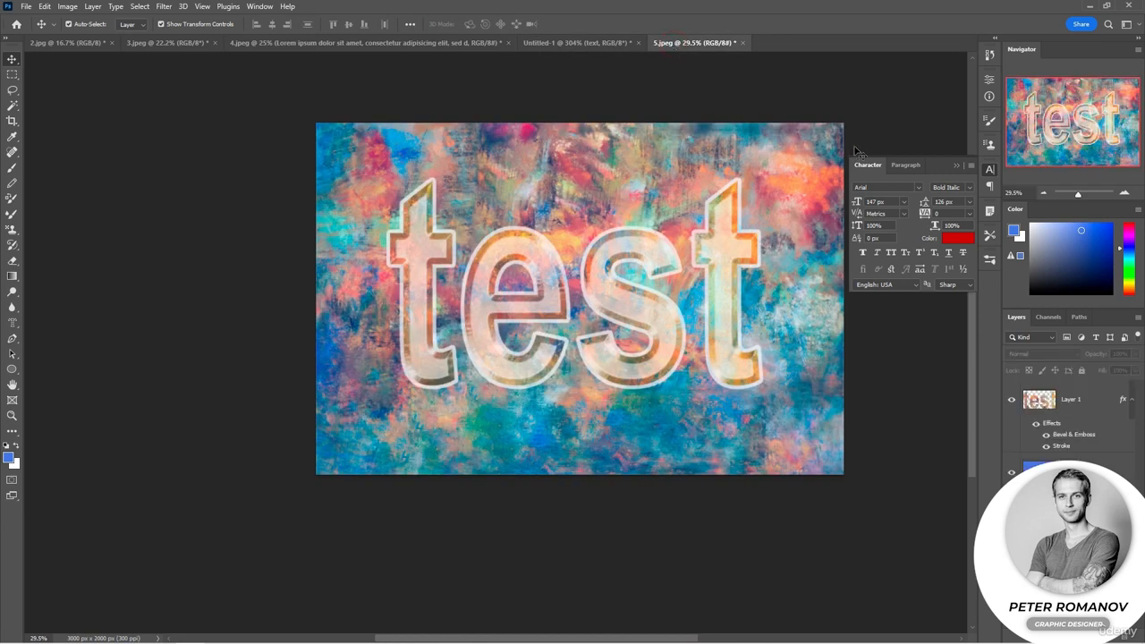